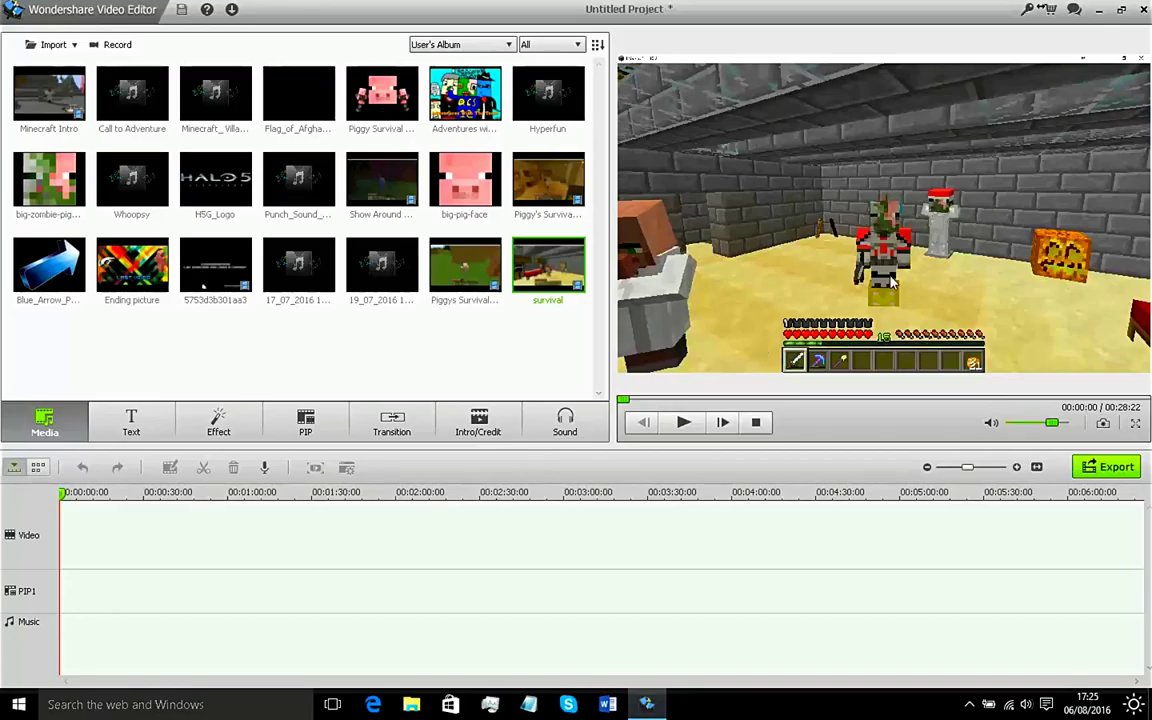
Step: Place the Minecraft Intro clip followed by the survival clip on the video track and play the start of the survival clip
left_click(44, 100)
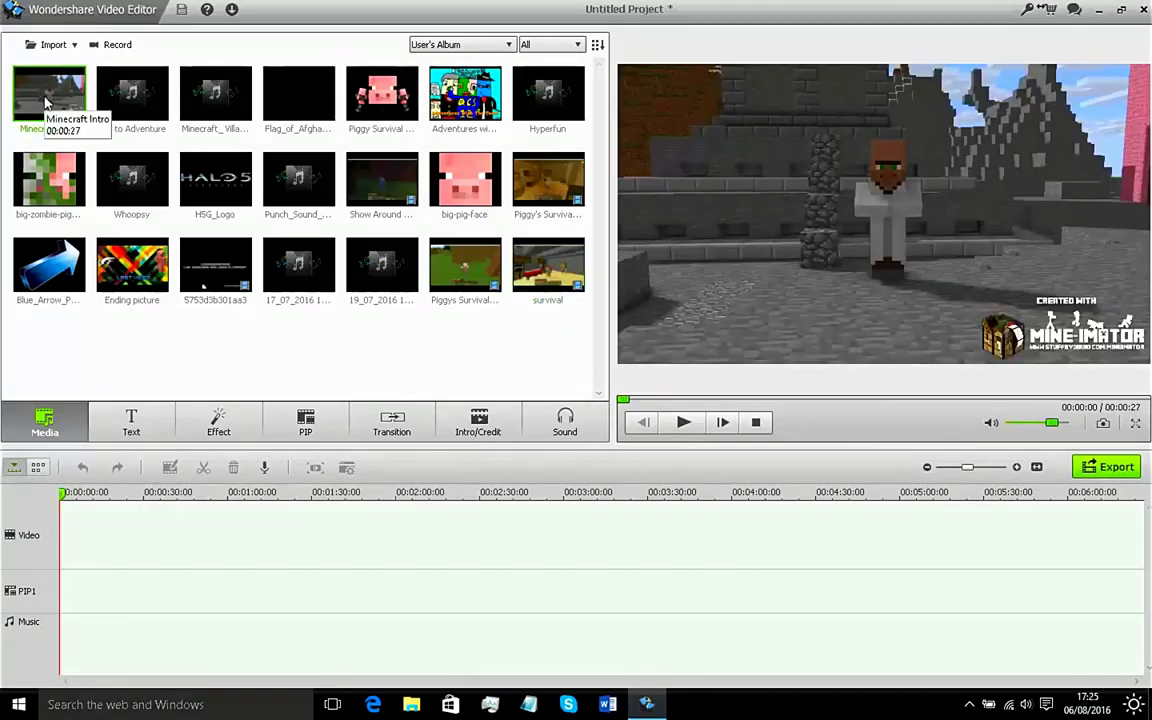
left_click(128, 94)
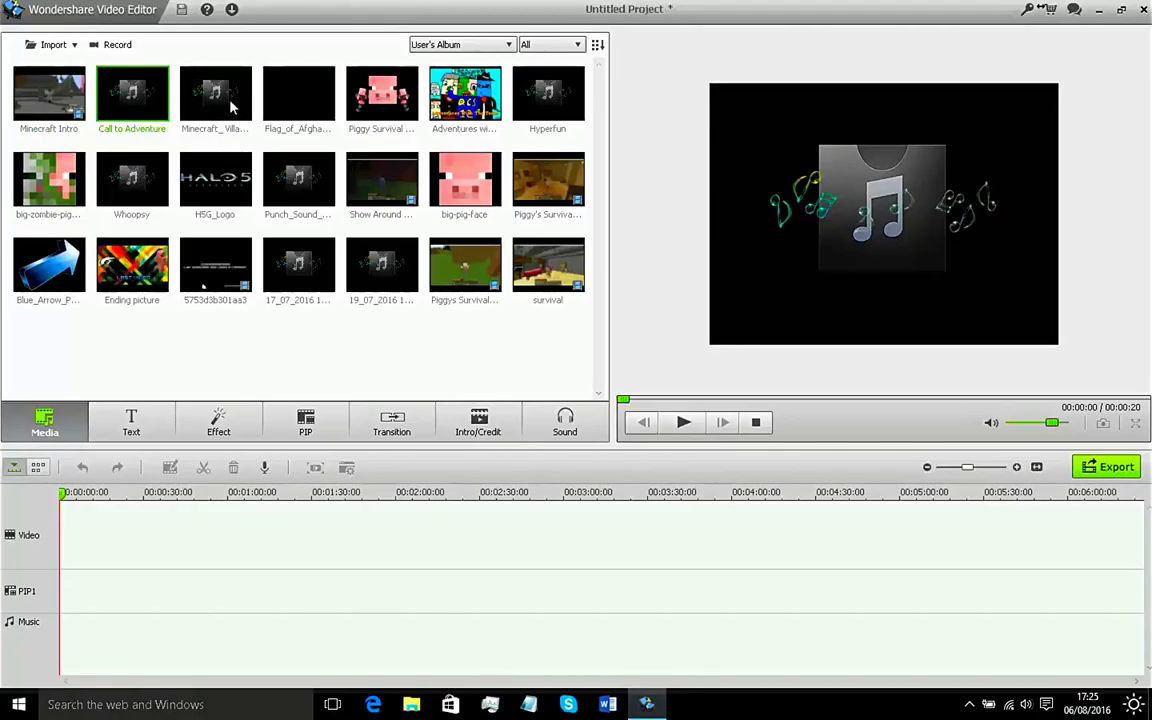
left_click(560, 265)
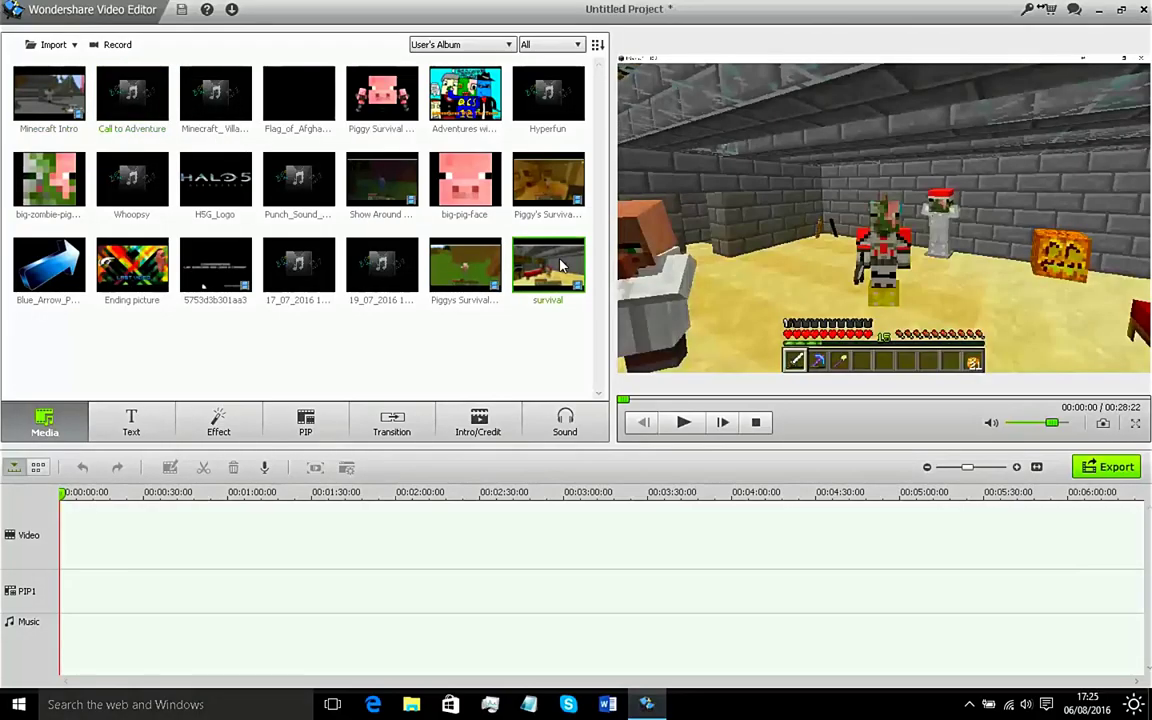
left_click(224, 102)
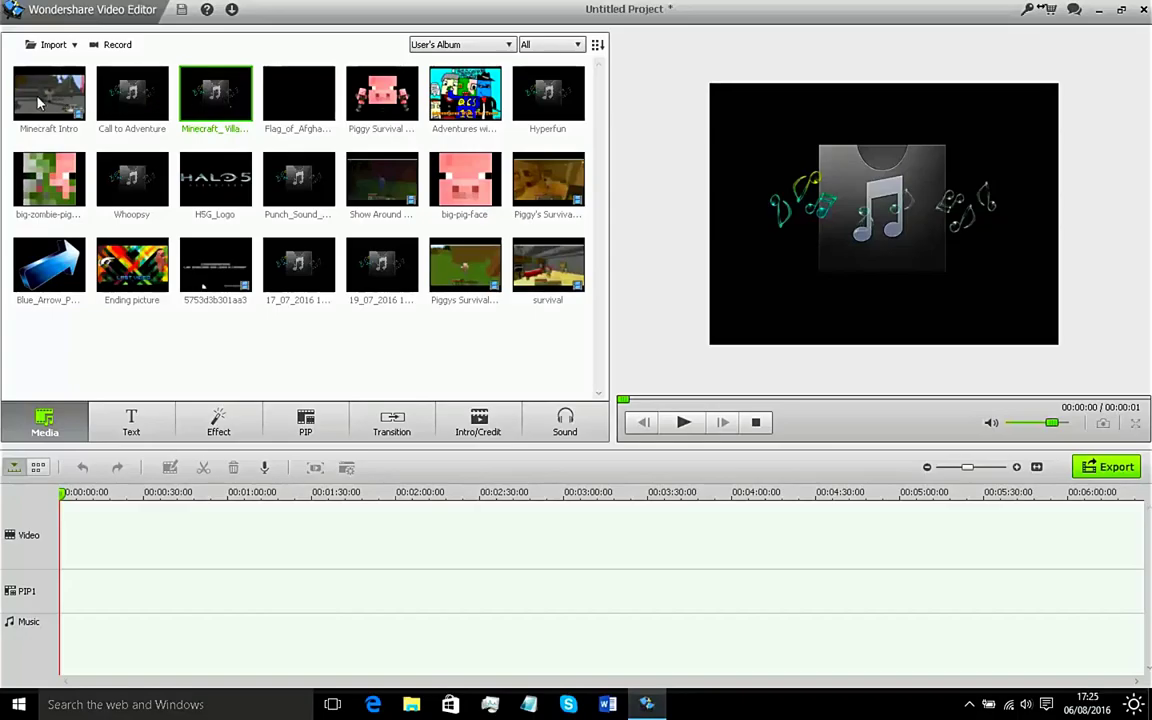
left_click_drag(42, 95, 118, 527)
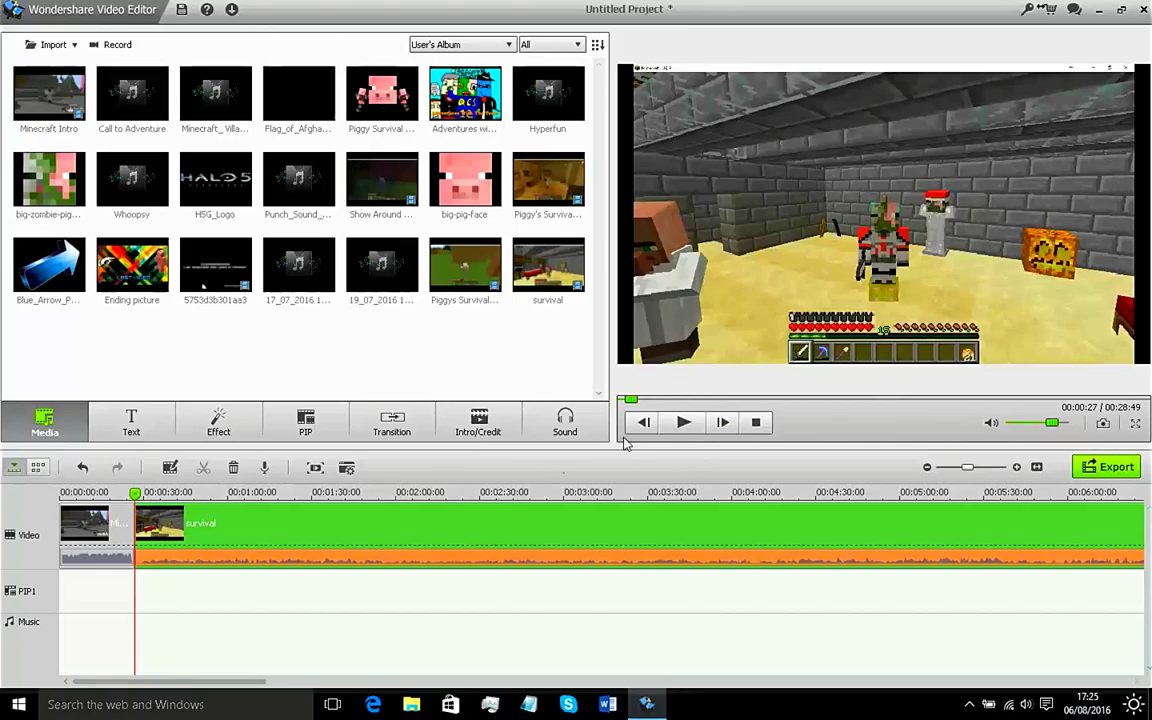
left_click(682, 421)
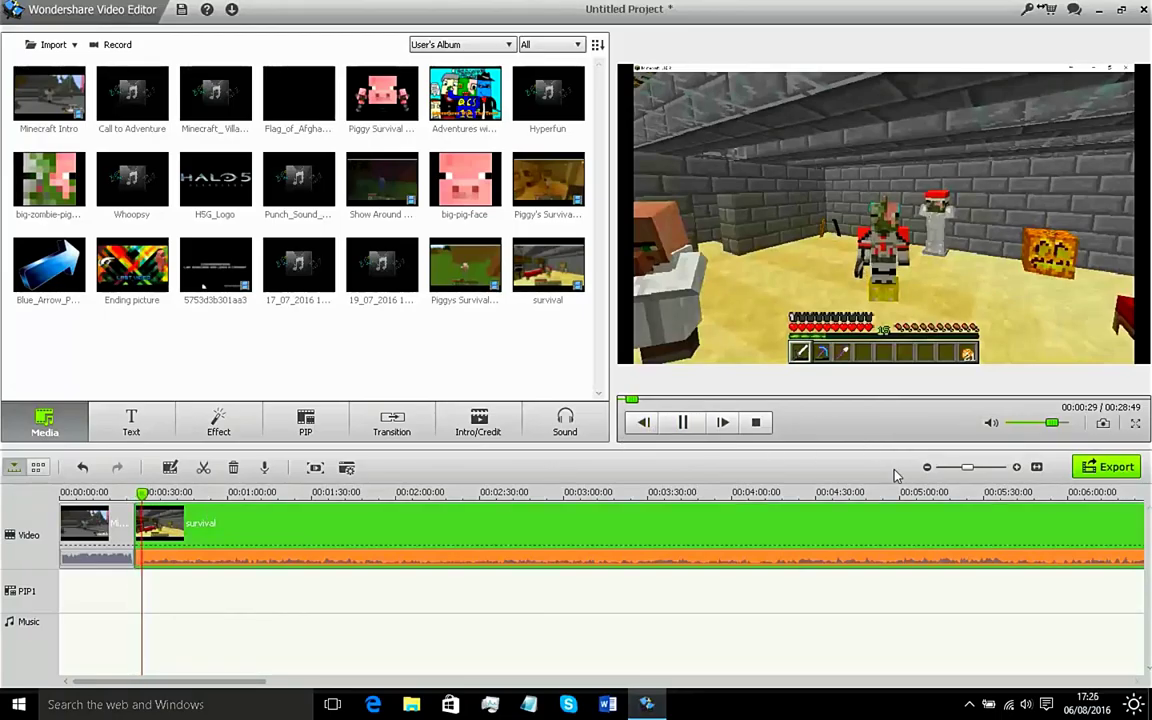
left_click(682, 421)
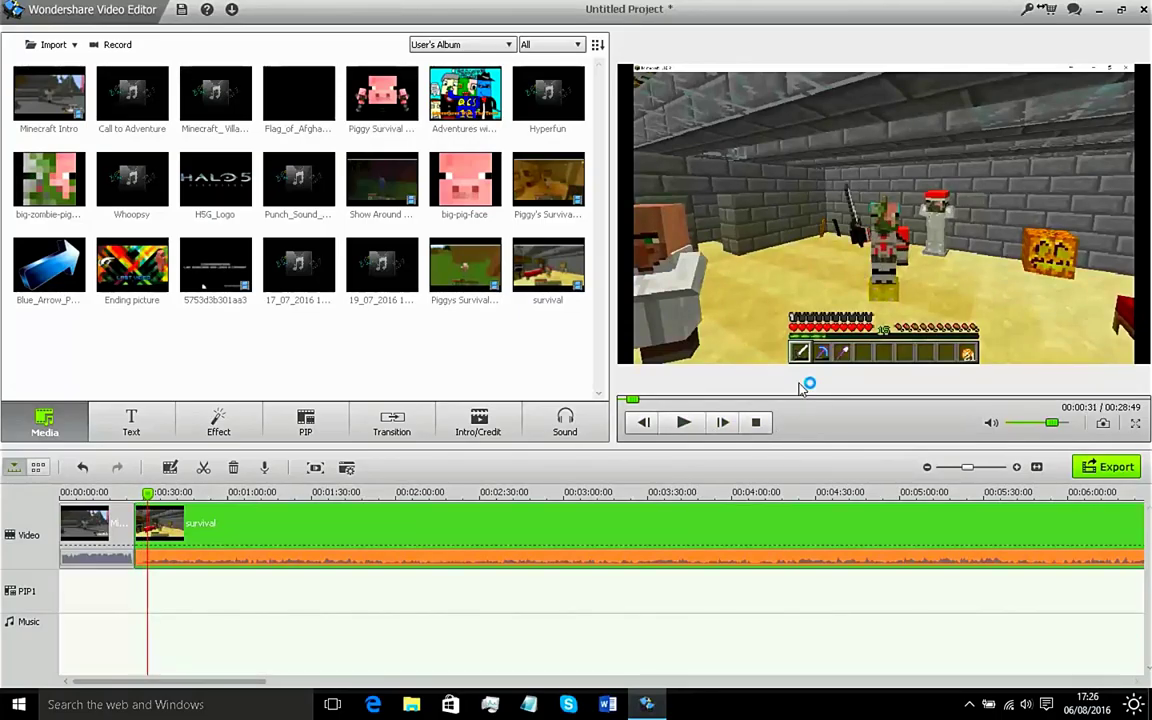
Step: Add a transition between the Minecraft Intro and survival clips and play it back
left_click(392, 425)
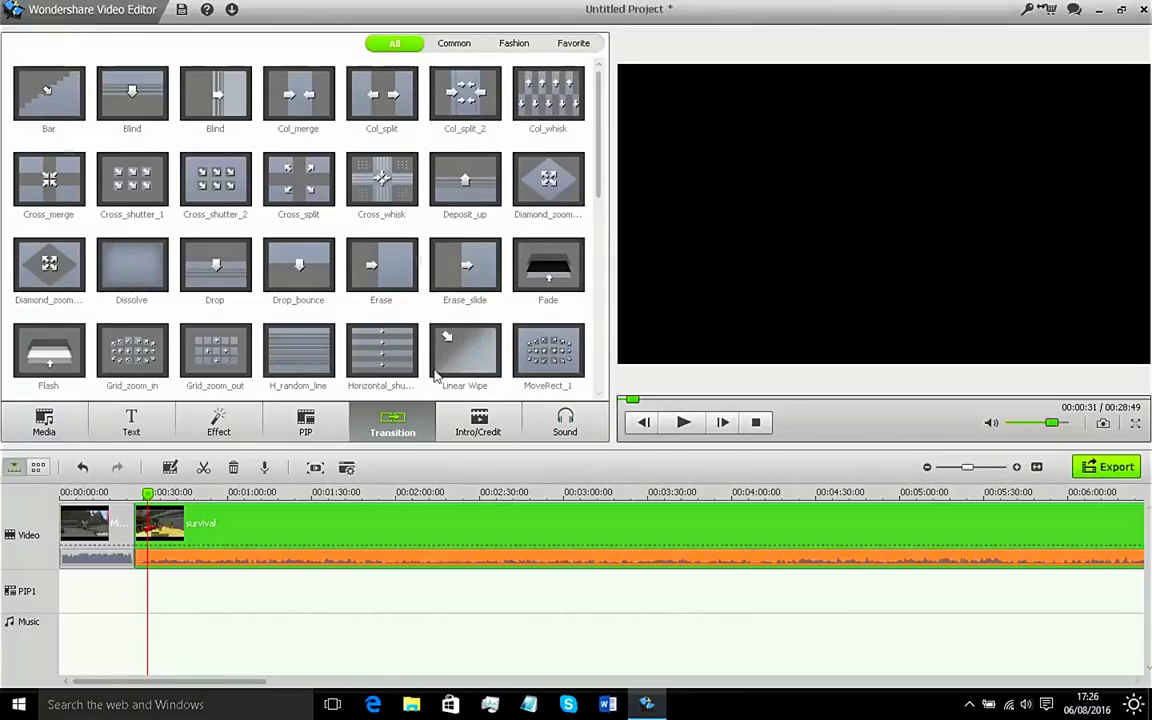
left_click(436, 375)
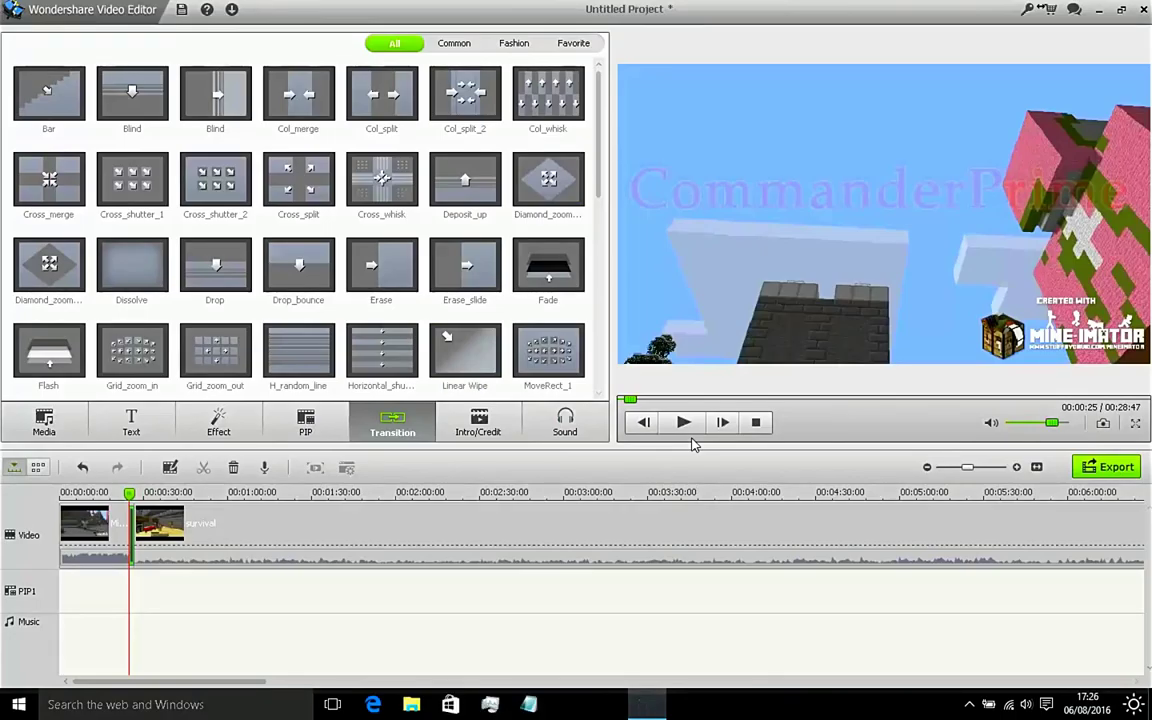
left_click(684, 423)
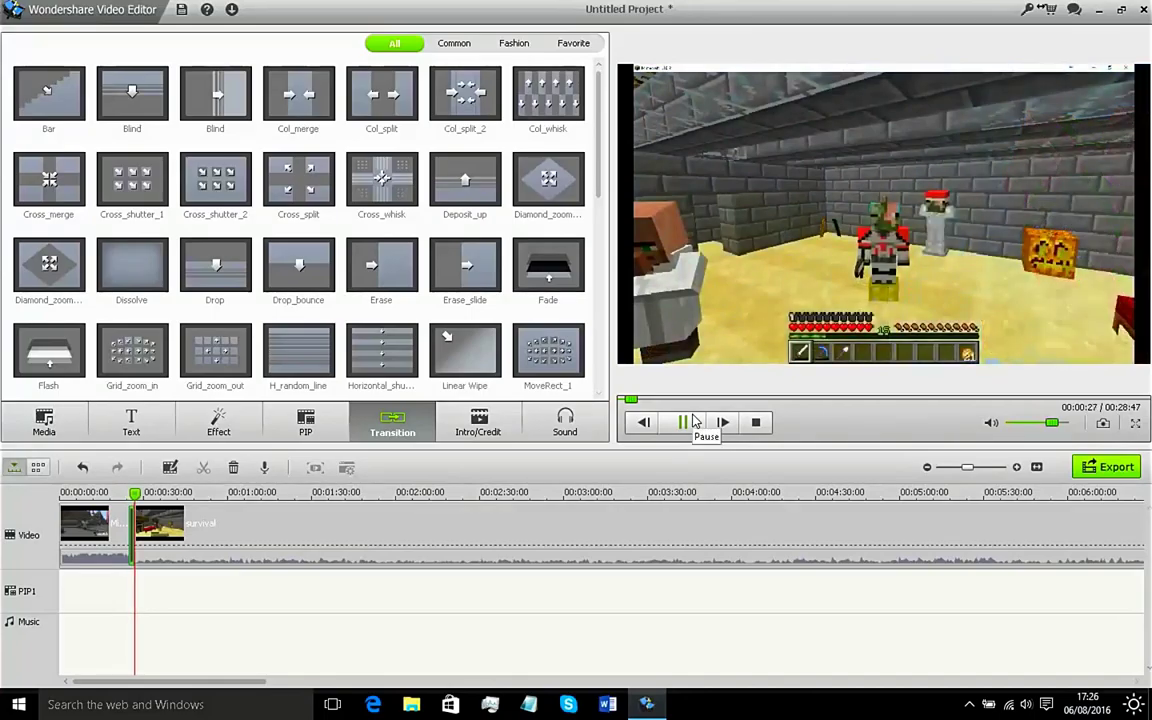
left_click(692, 421)
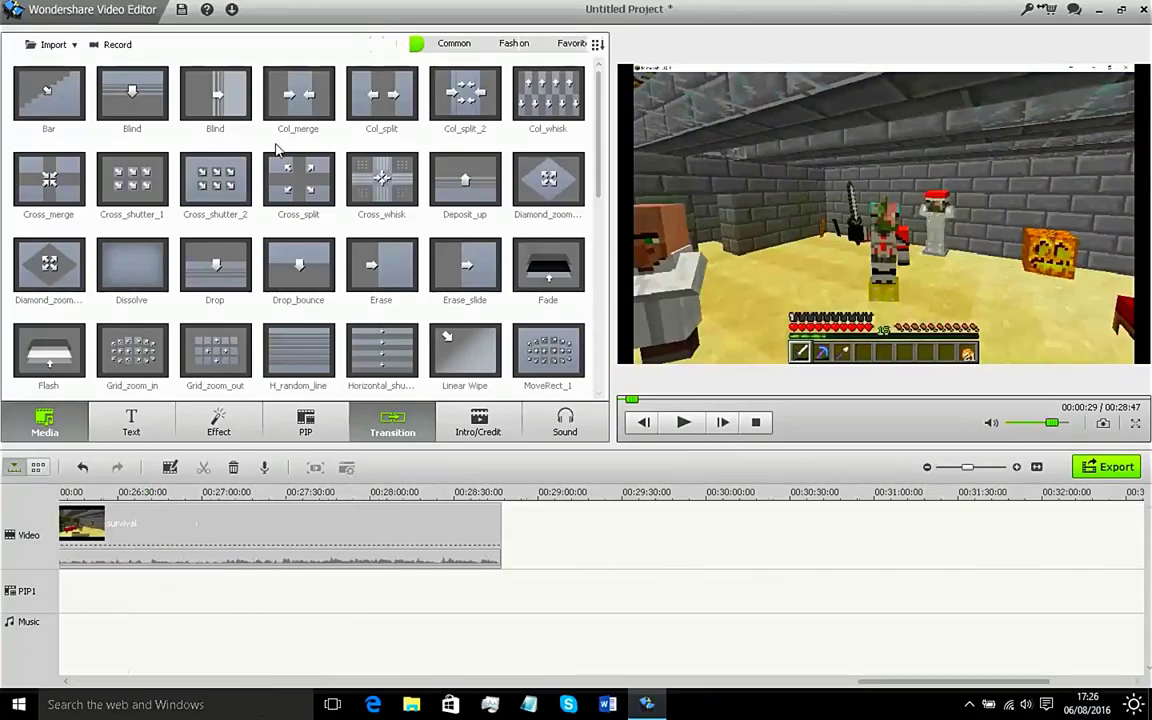
Step: Append the black image after the survival clip and insert a Dissolve transition between the two
left_click(524, 598)
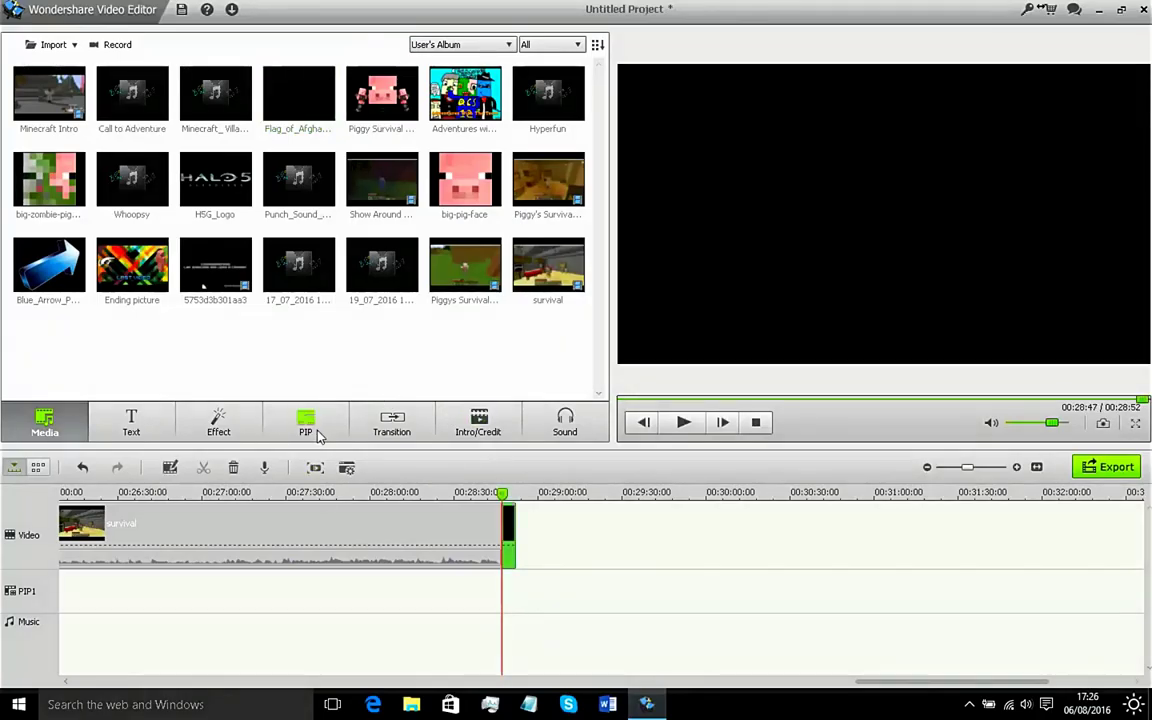
left_click(424, 424)
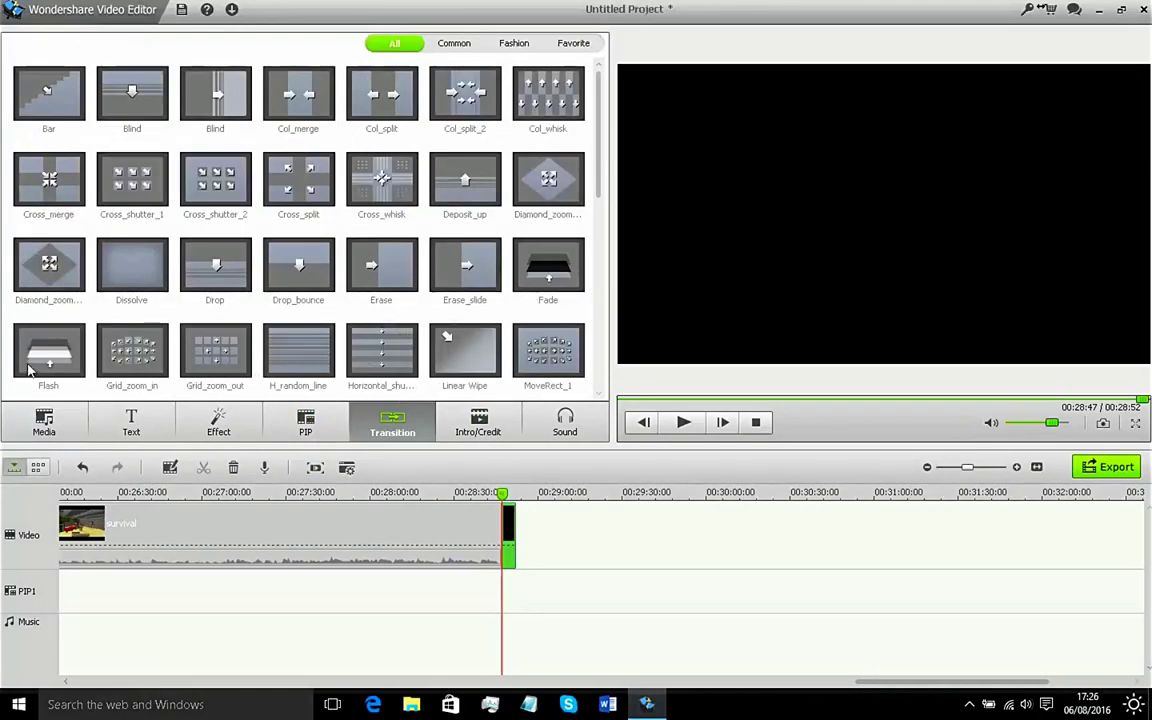
left_click(112, 248)
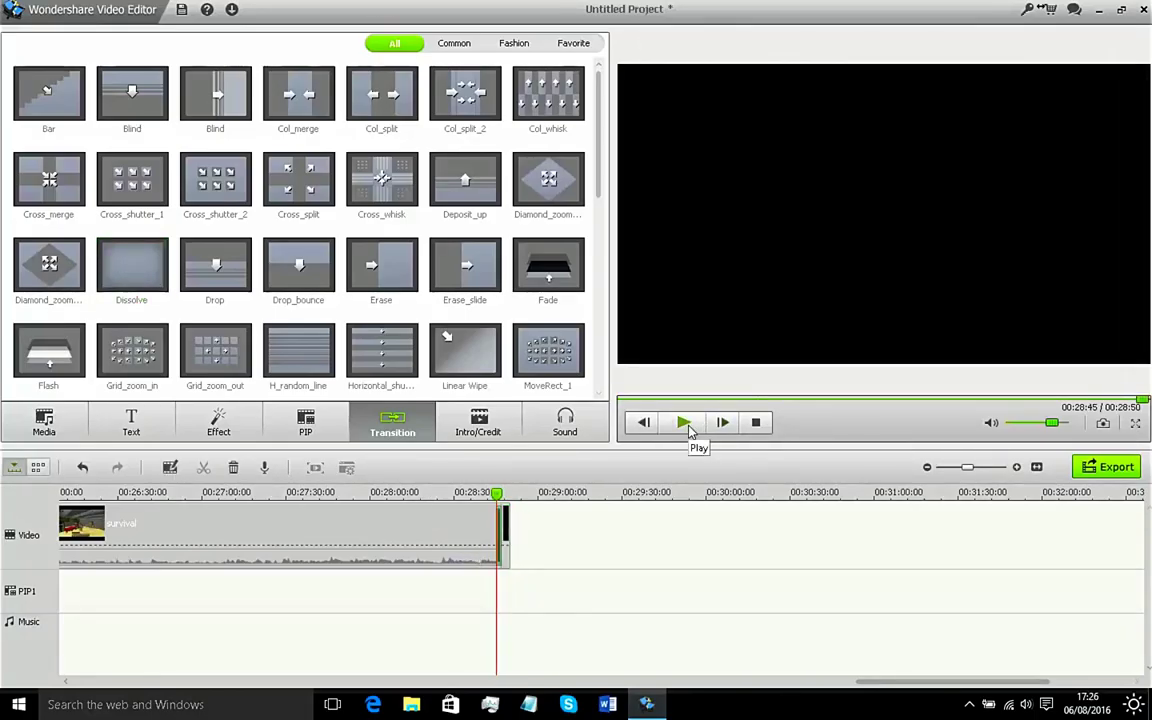
left_click(686, 424)
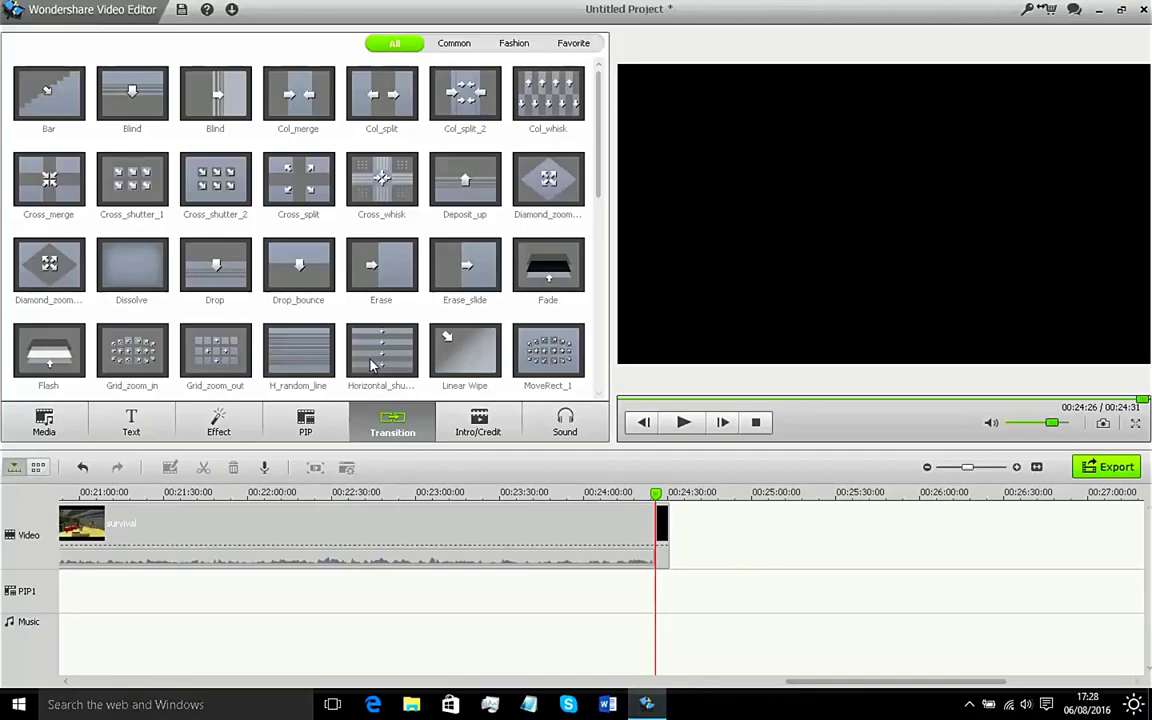
Step: Apply the Dissolve transition between the shortened survival clip and the black closing image, and preview the ending
mouse_move(372, 365)
left_mouse_down()
mouse_move(728, 617)
mouse_move(663, 522)
mouse_move(666, 537)
left_mouse_up()
left_click(127, 266)
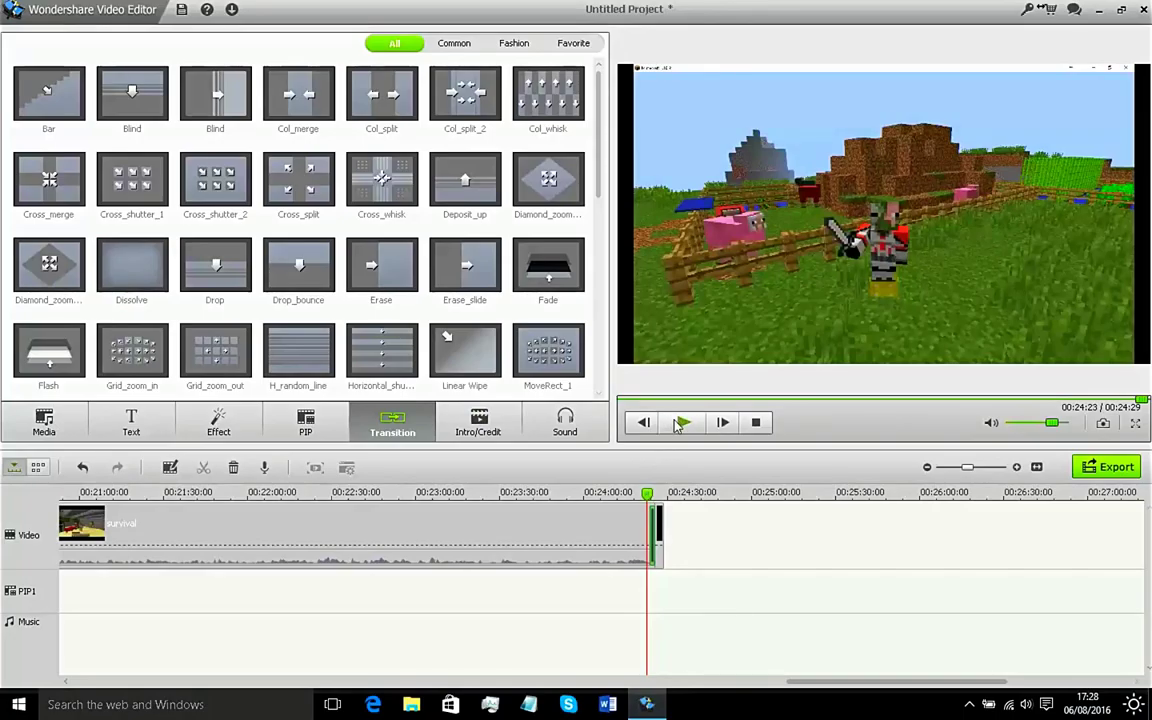
left_click(680, 423)
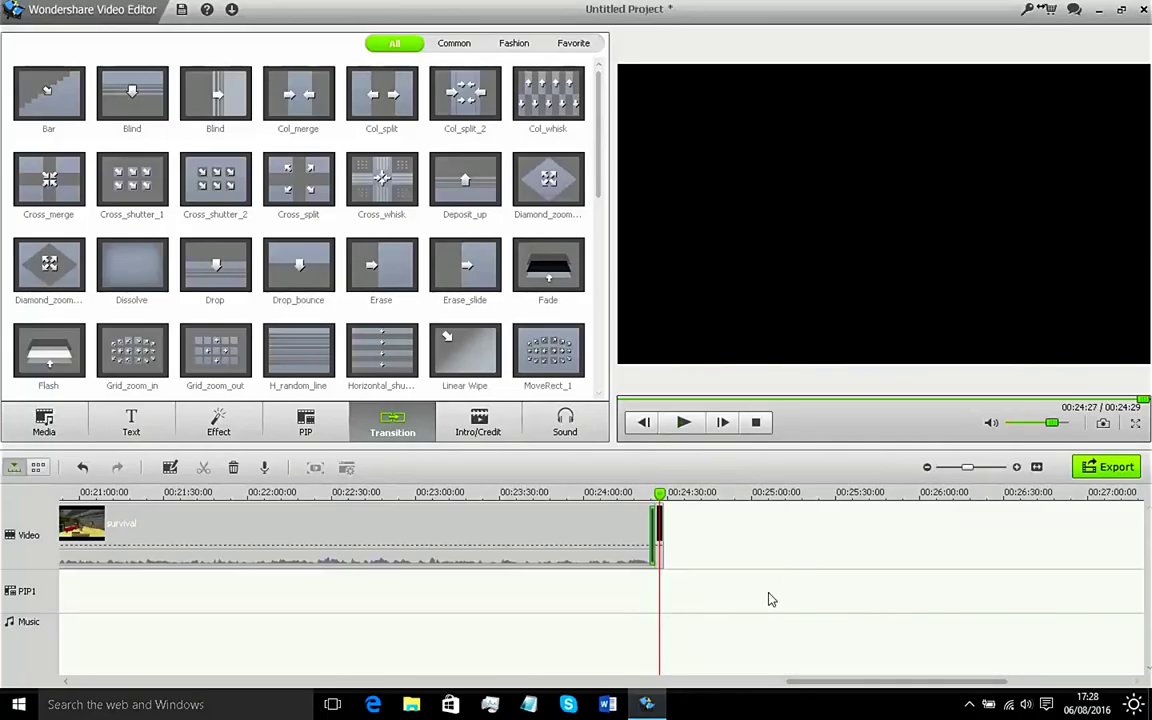
Step: Add the Call to Adventure audio to the music track at the start of the survival clip and listen to it
left_click(44, 421)
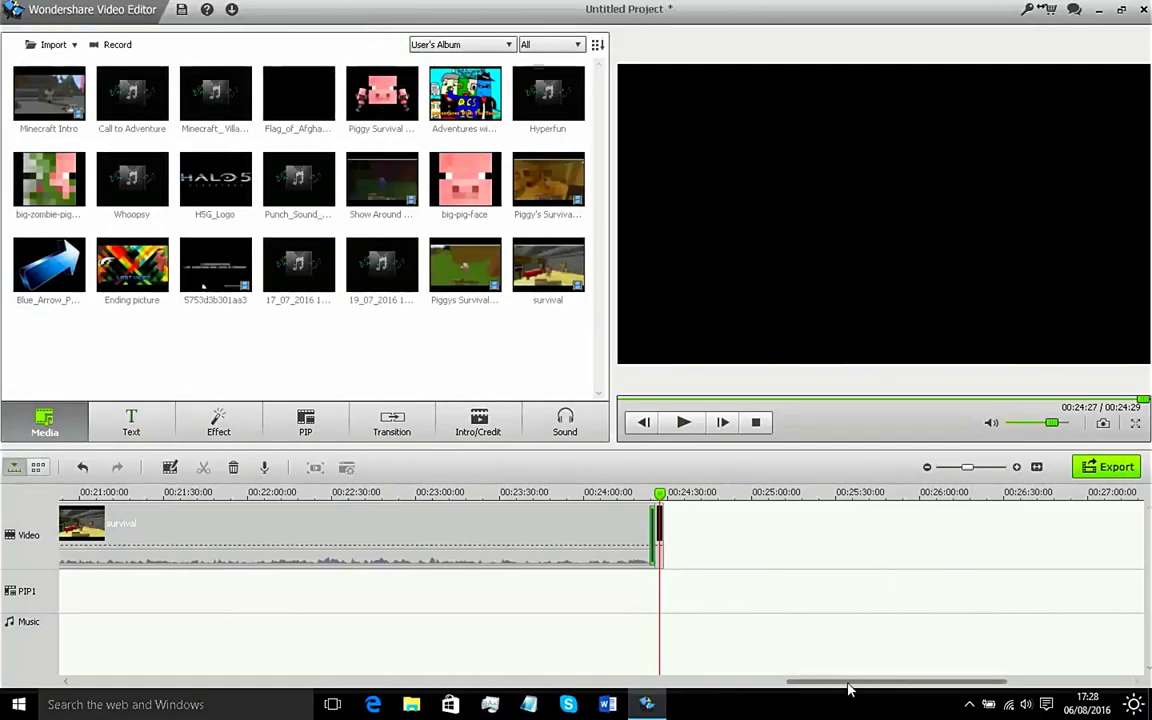
left_click_drag(847, 688, 62, 690)
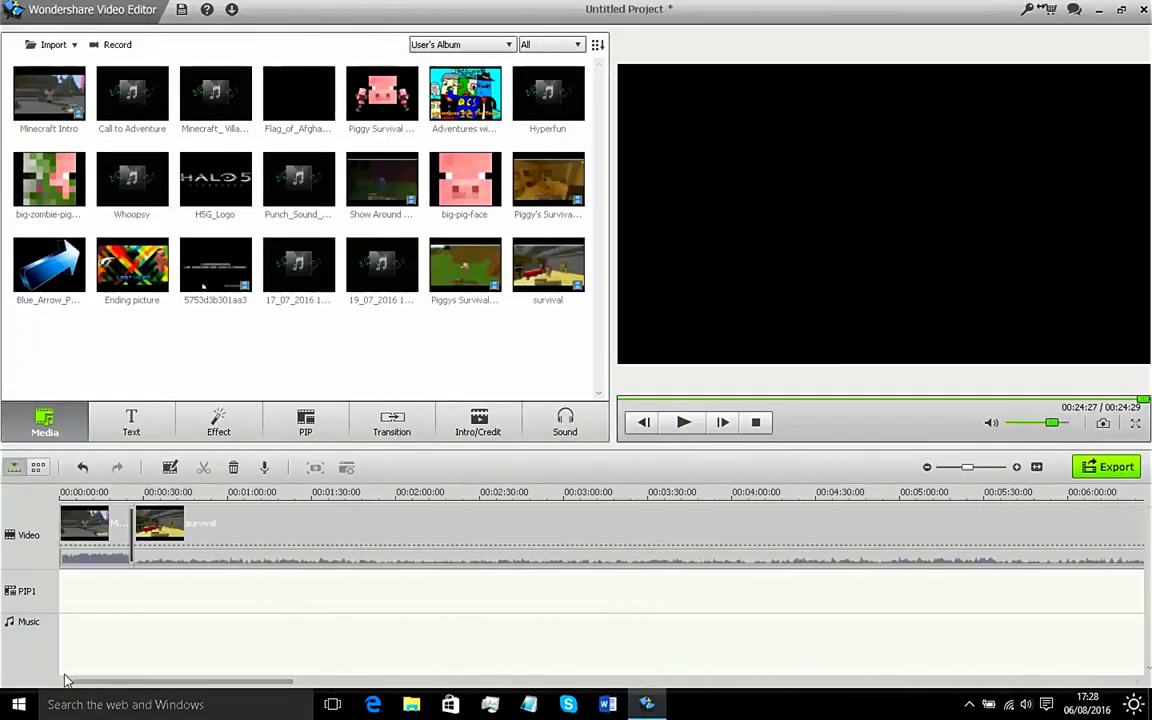
left_click(155, 492)
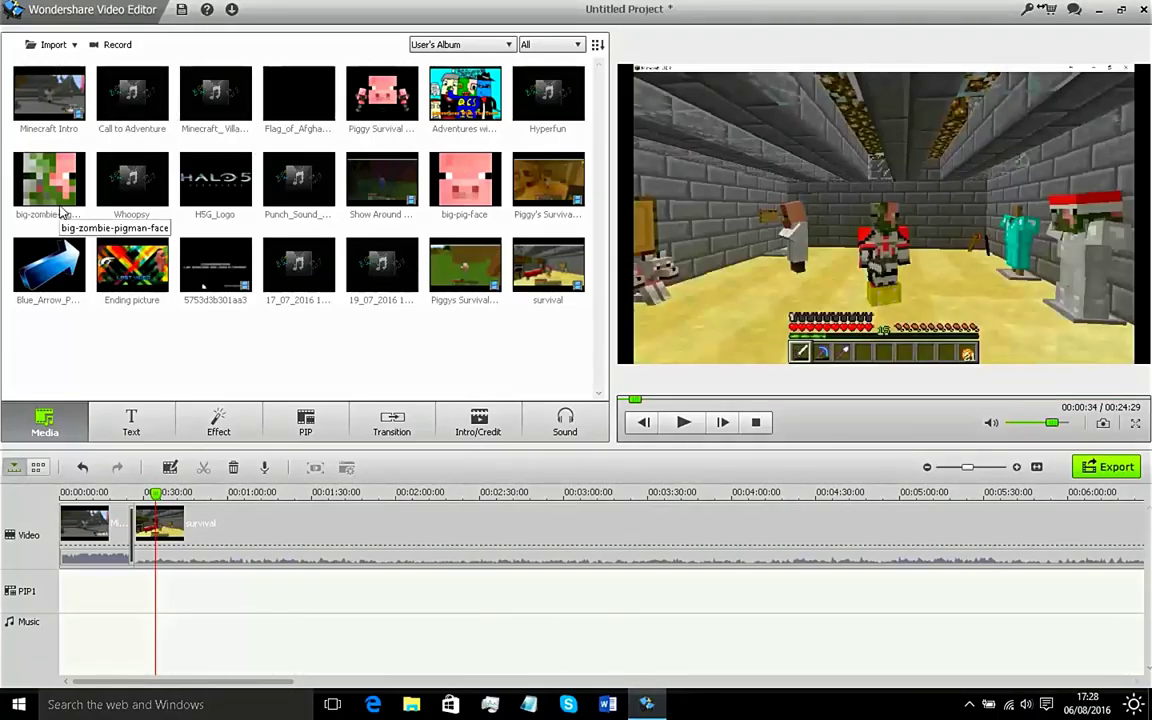
left_click_drag(123, 82, 134, 580)
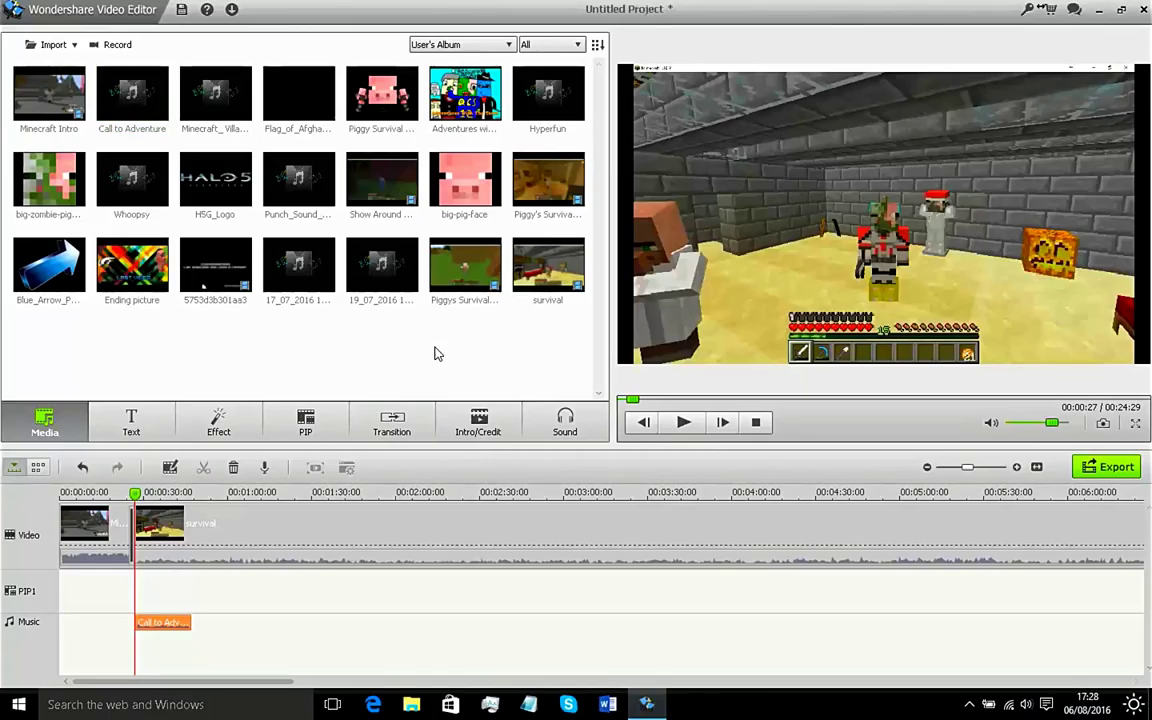
left_click(686, 422)
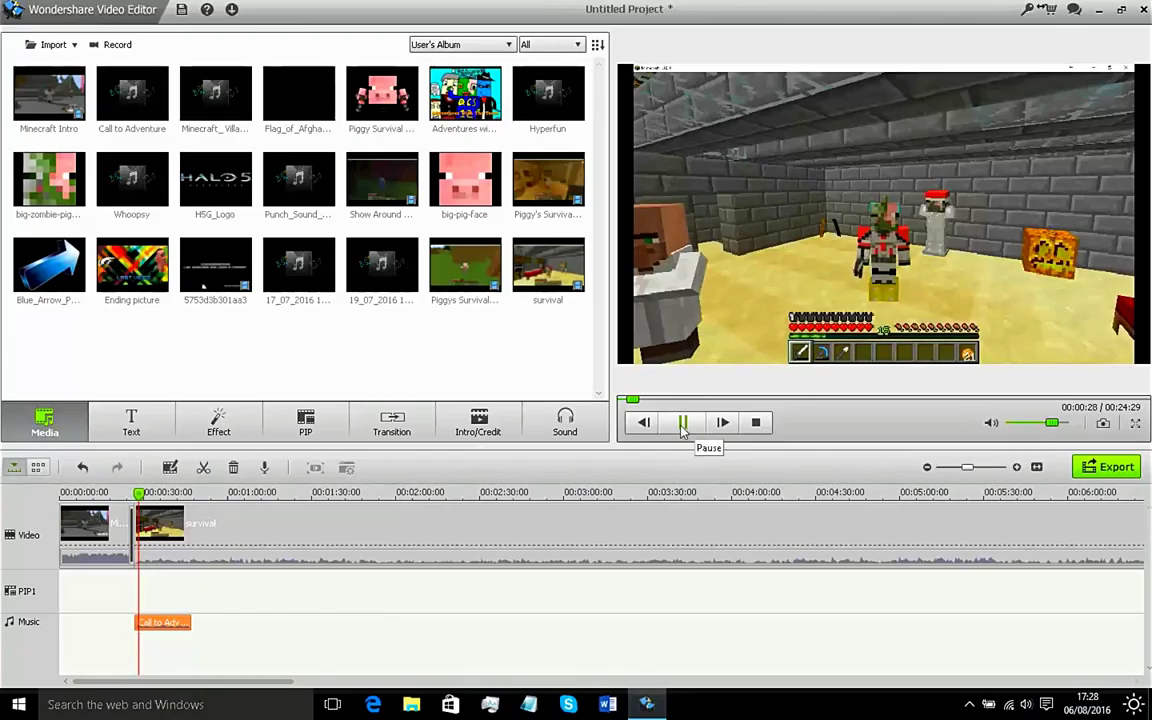
left_click(683, 424)
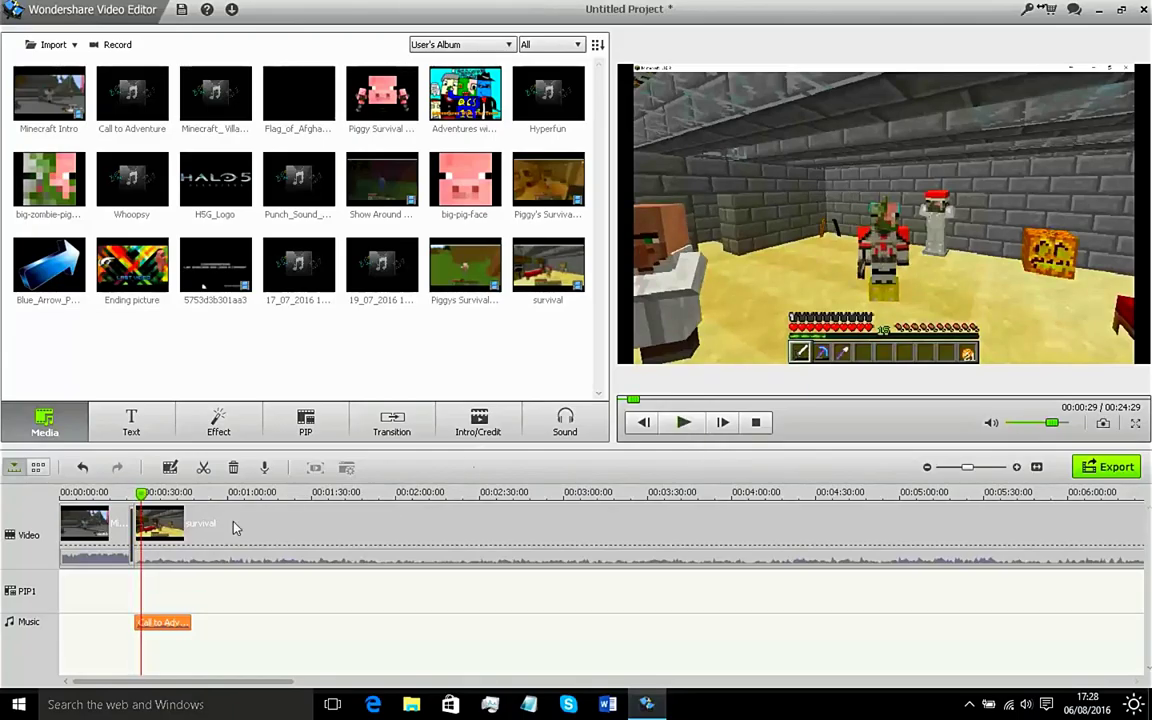
Step: Lower the Call to Adventure music volume to about 40, raise the survival clip's audio volume to 200, and play the mix
double_click(161, 626)
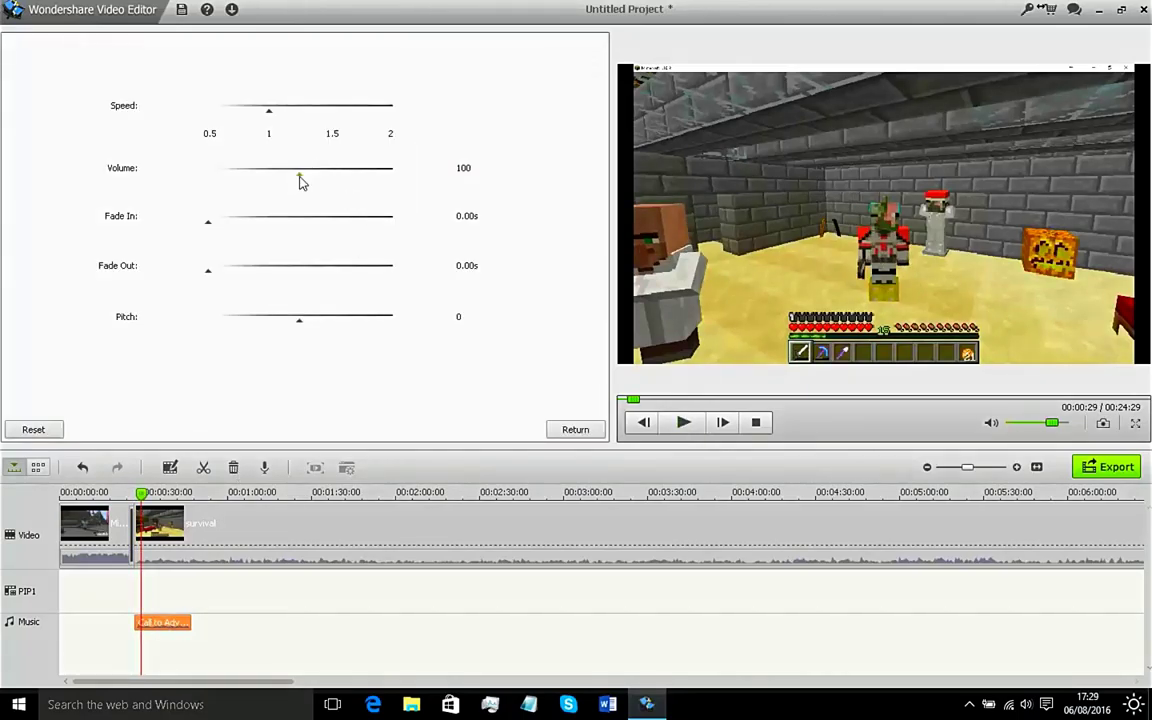
left_click_drag(300, 178, 271, 178)
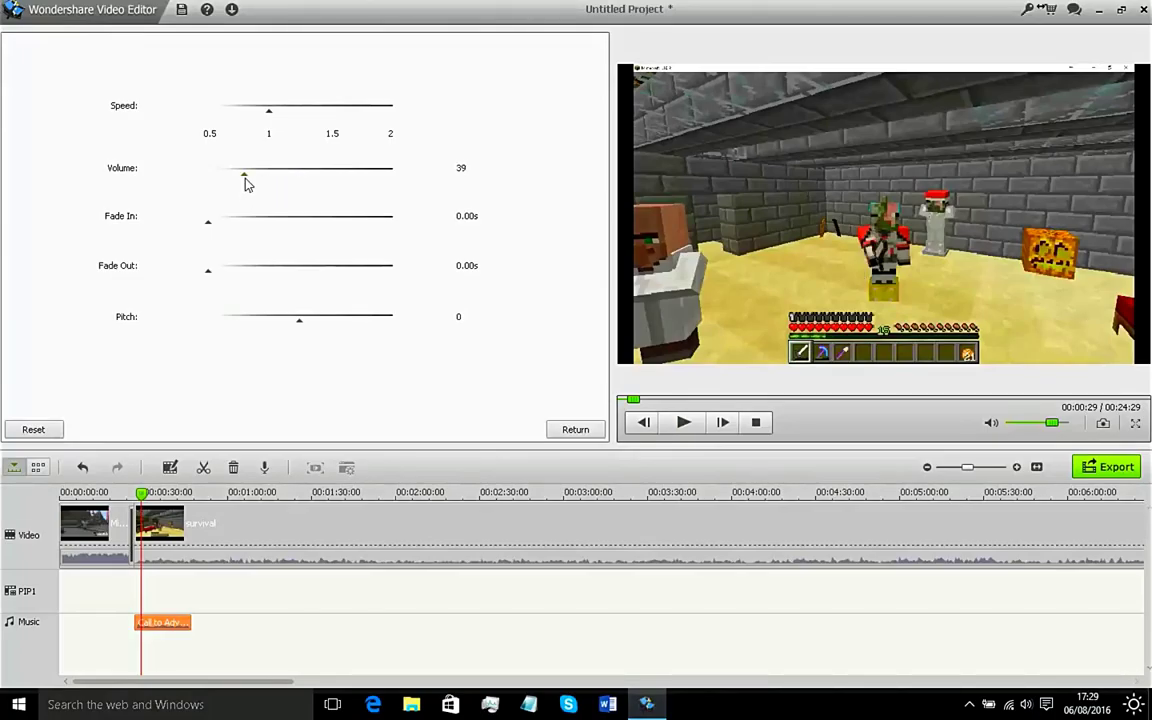
double_click(203, 530)
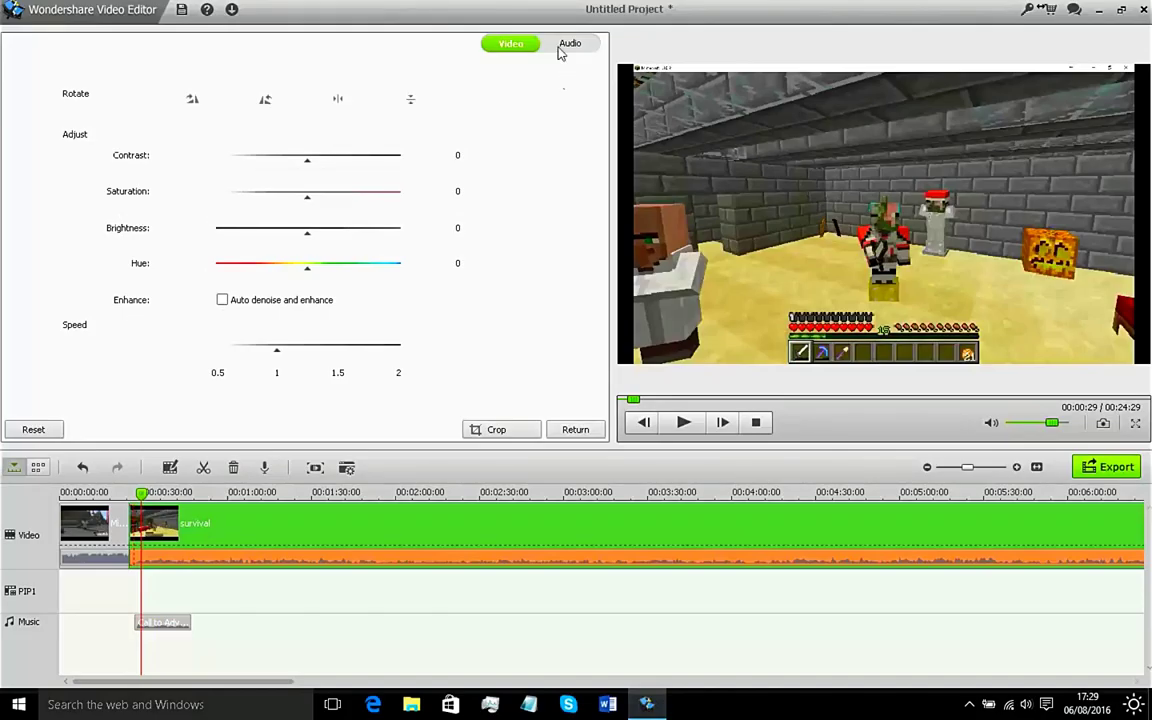
left_click(568, 44)
left_click_drag(302, 176, 672, 182)
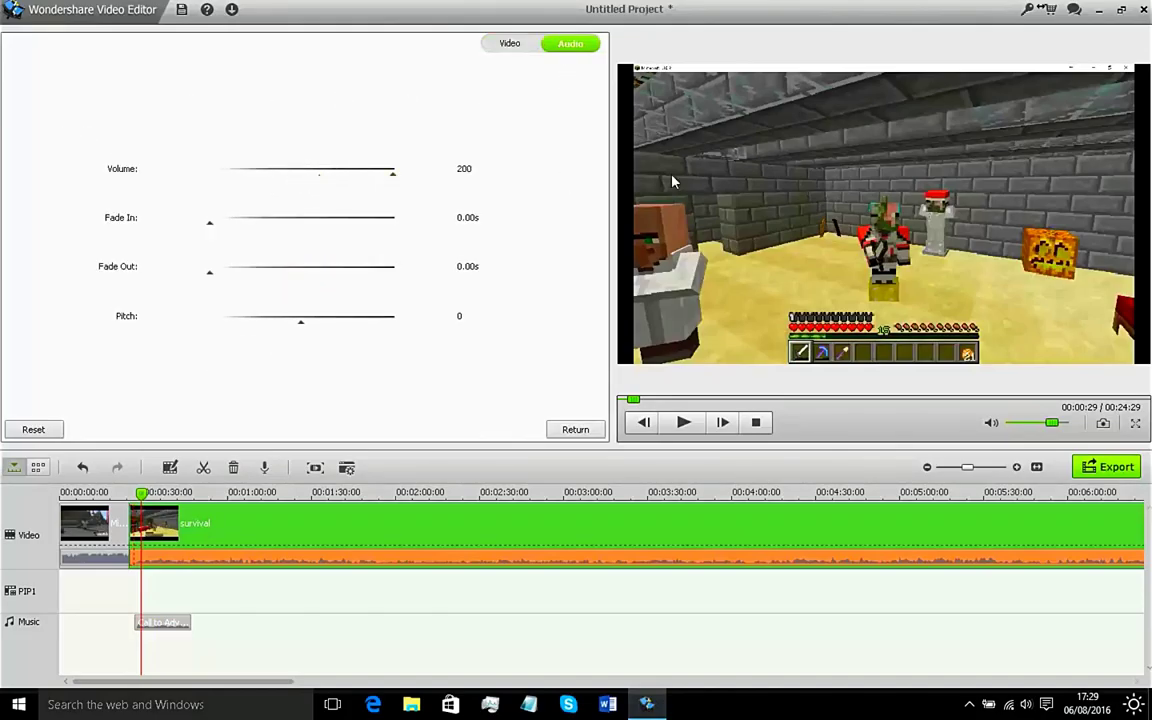
left_click(680, 423)
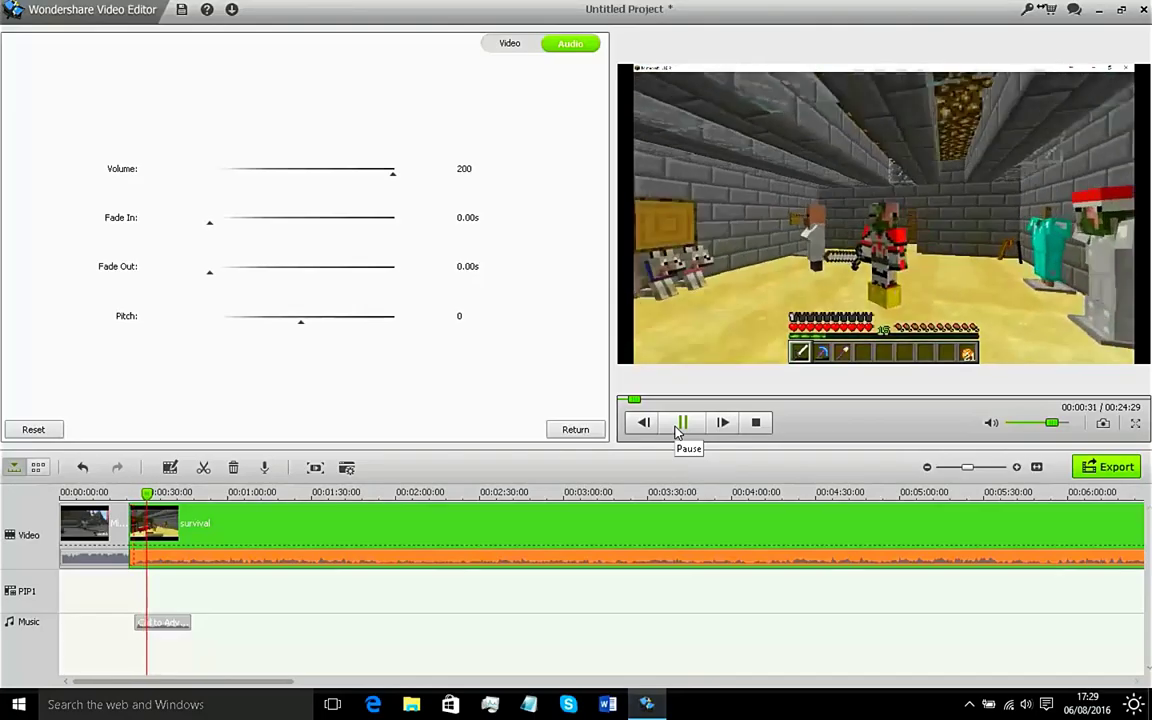
left_click(677, 428)
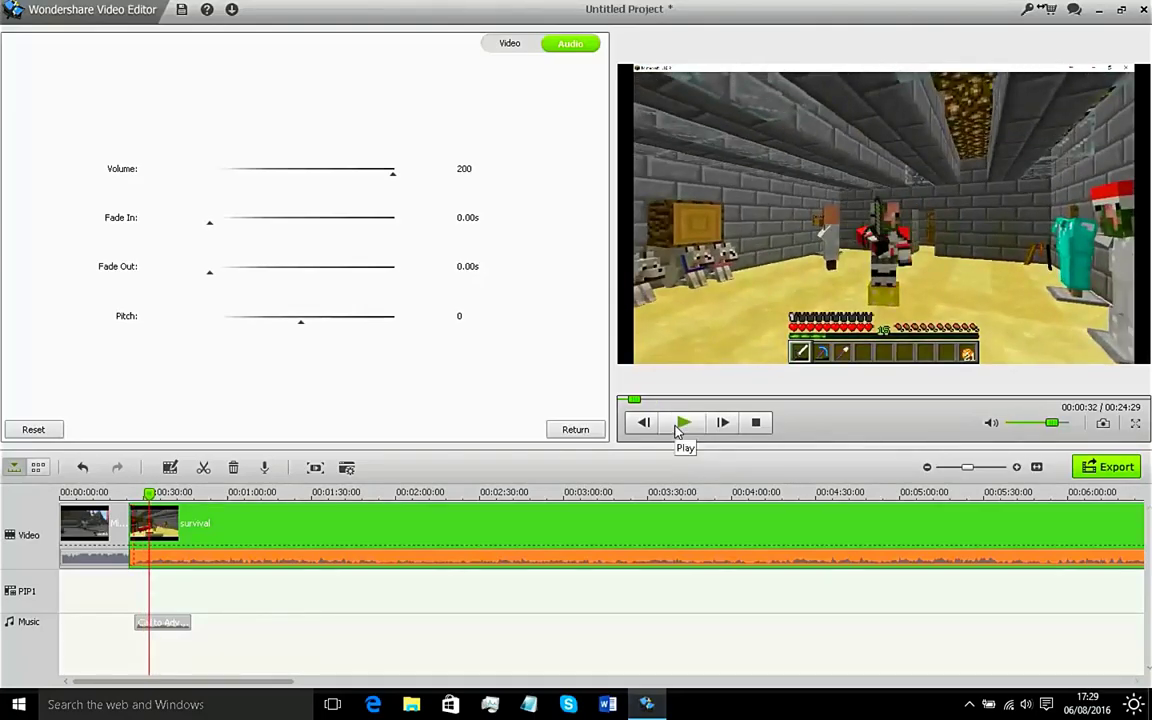
Step: Set the Call to Adventure music volume to 72, check the mix in playback, and return to the media library
left_click(145, 622)
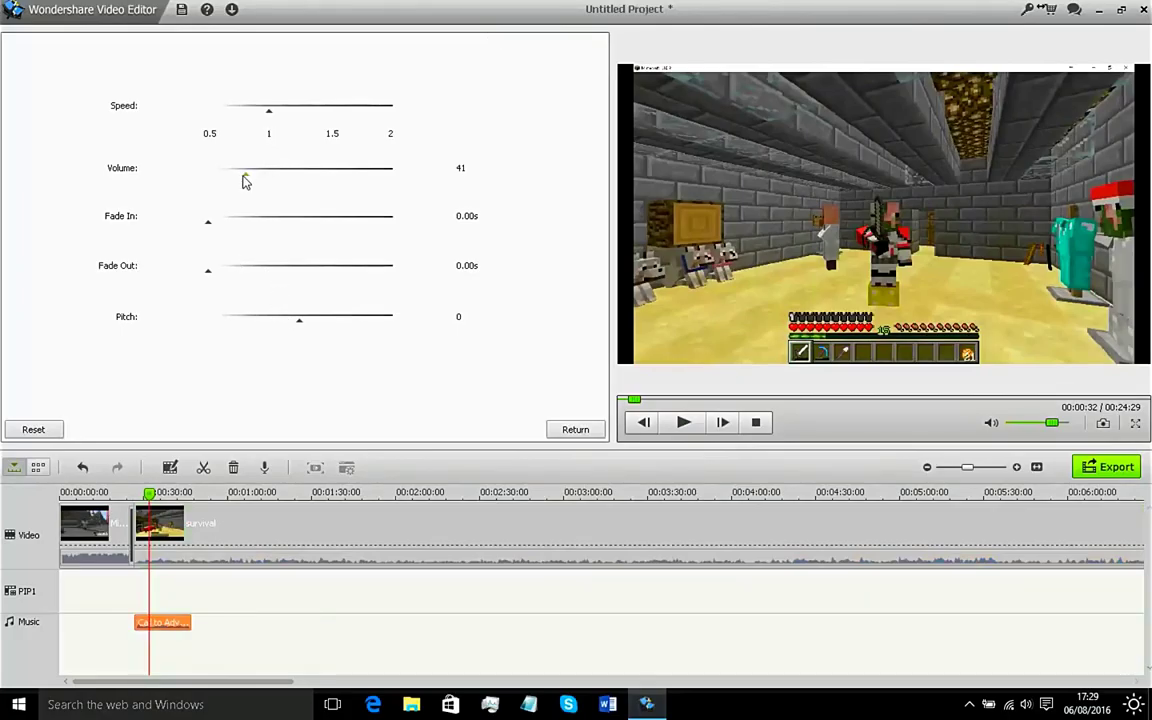
left_click_drag(245, 180, 276, 175)
left_click(675, 423)
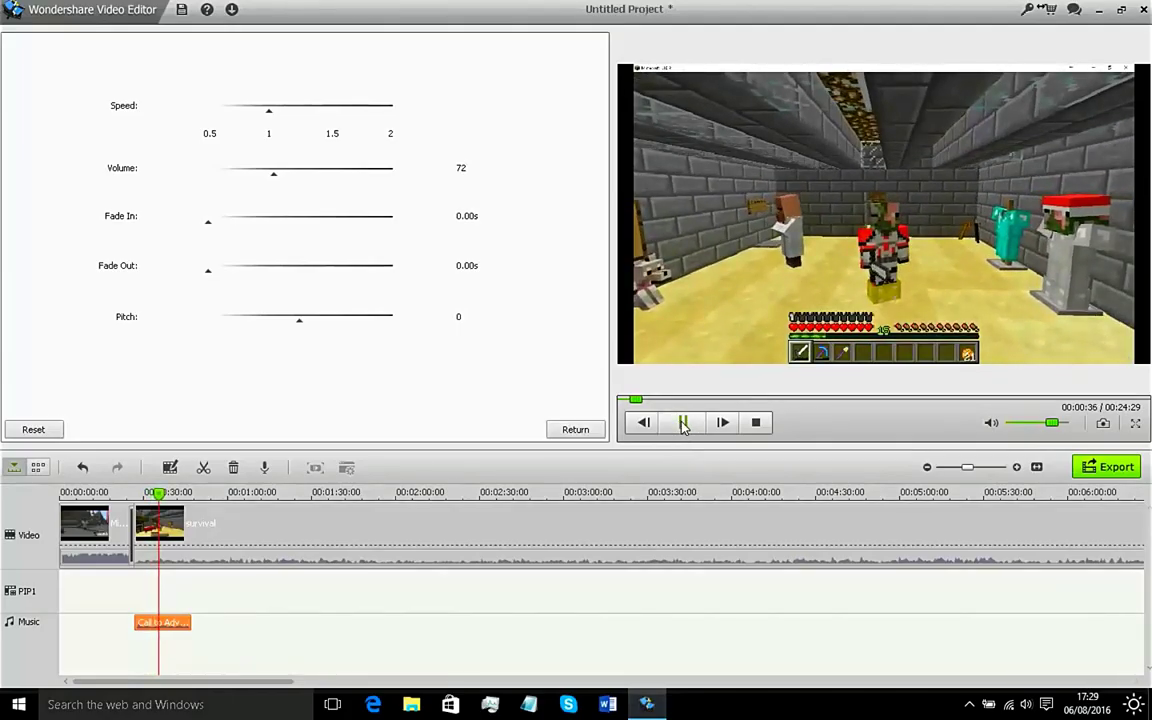
left_click(684, 423)
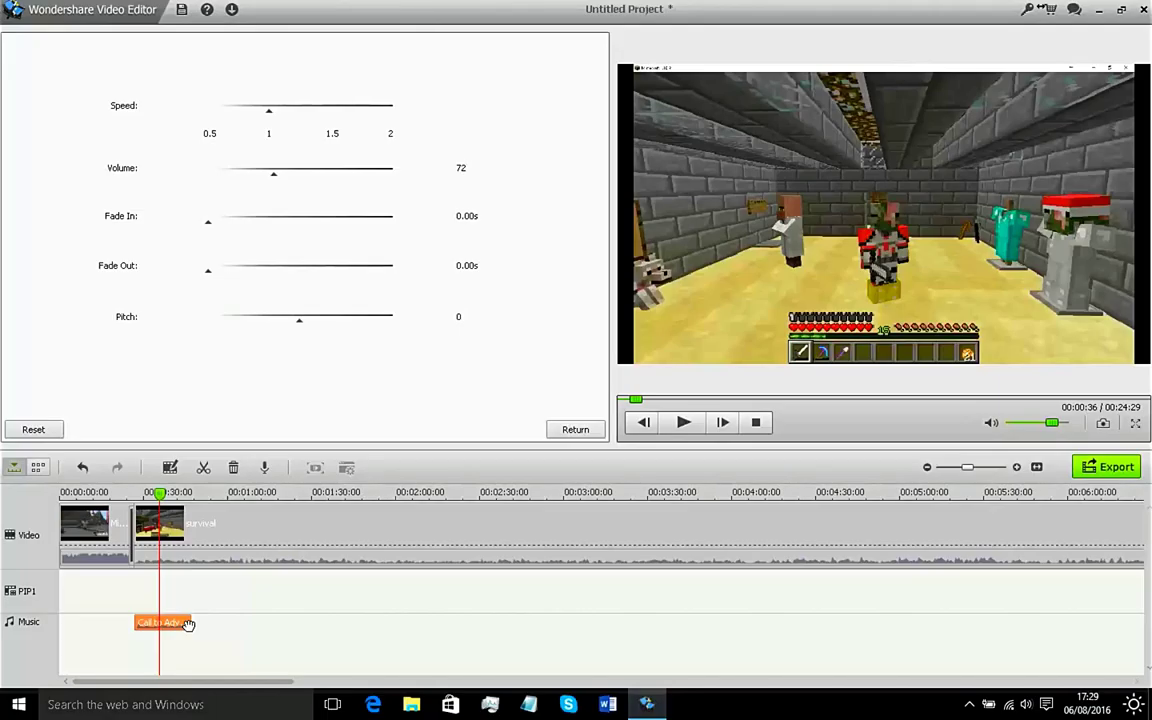
left_click(684, 432)
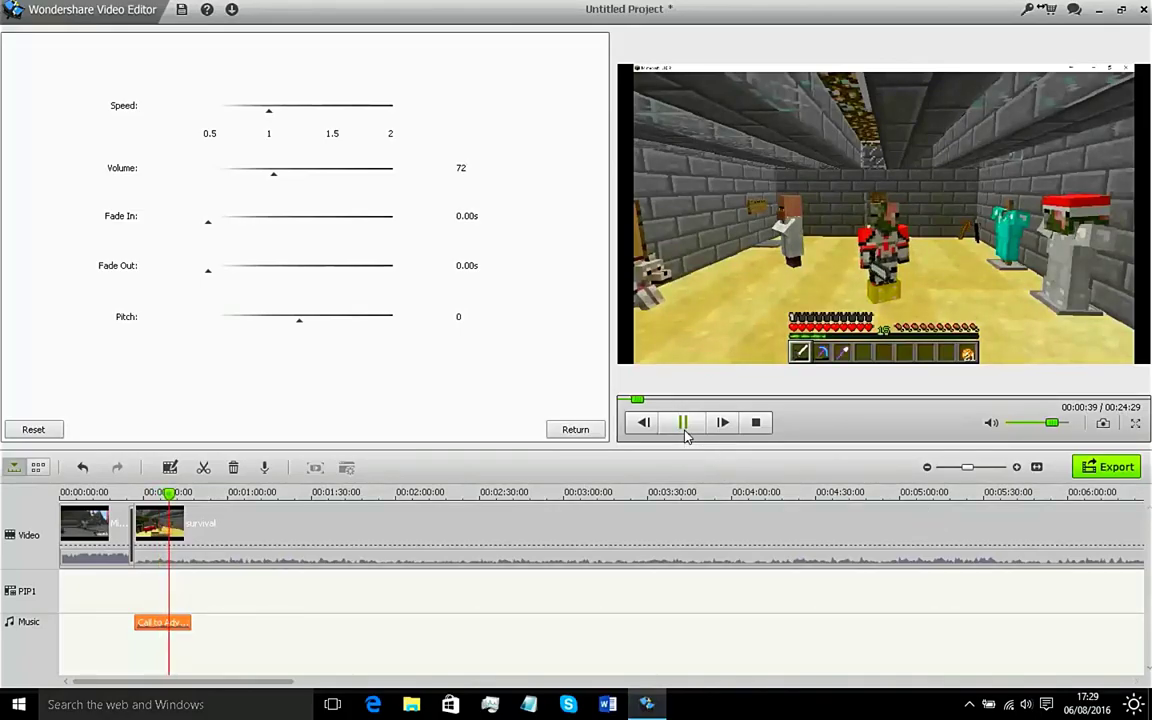
left_click(684, 424)
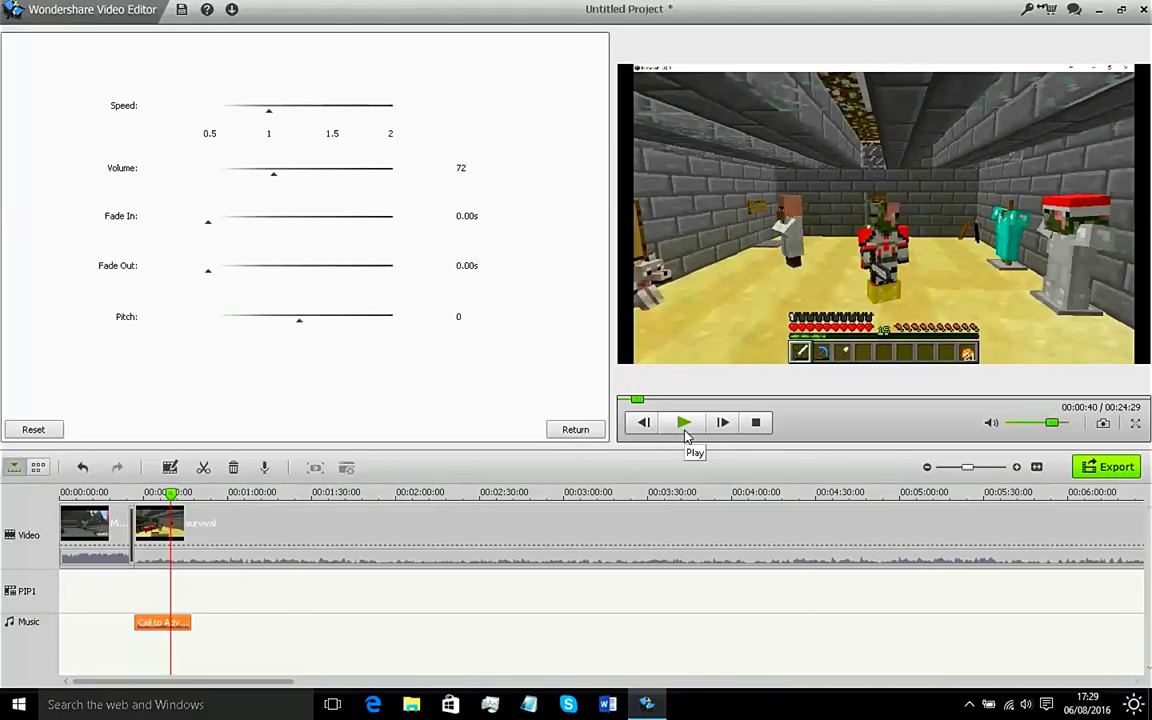
left_click(565, 432)
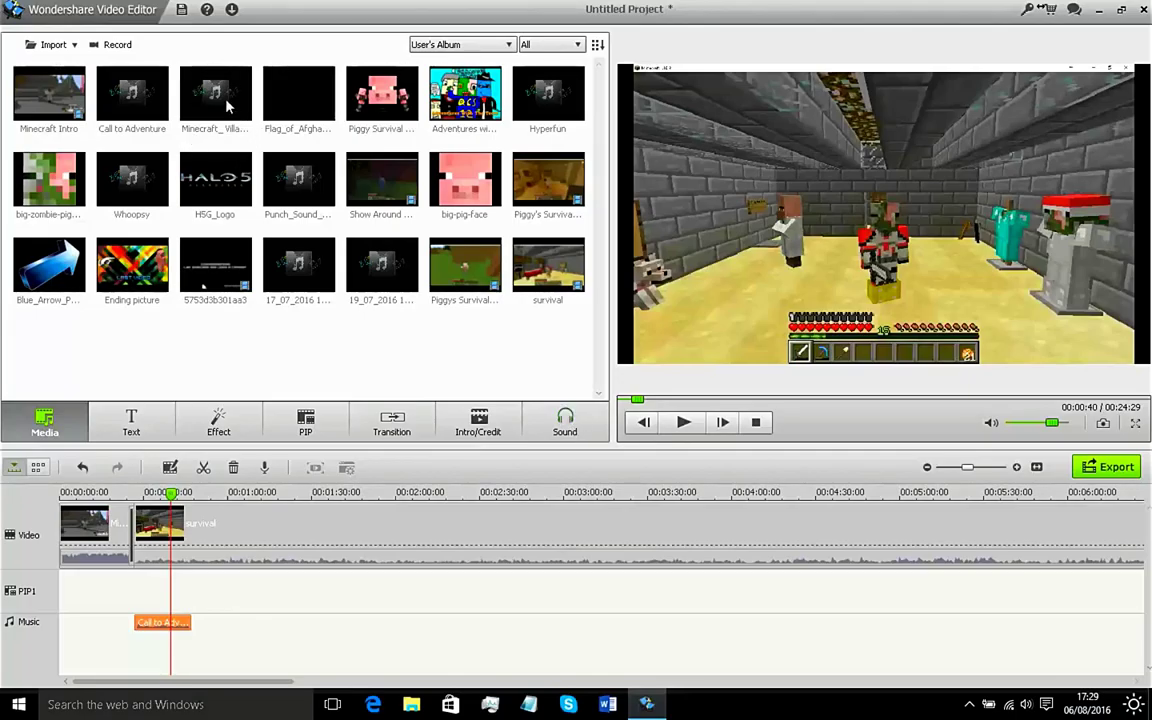
Step: Insert the Minecraft villager sound partway through the Call to Adventure music at about 38 seconds and listen to it
left_click_drag(207, 97, 167, 633)
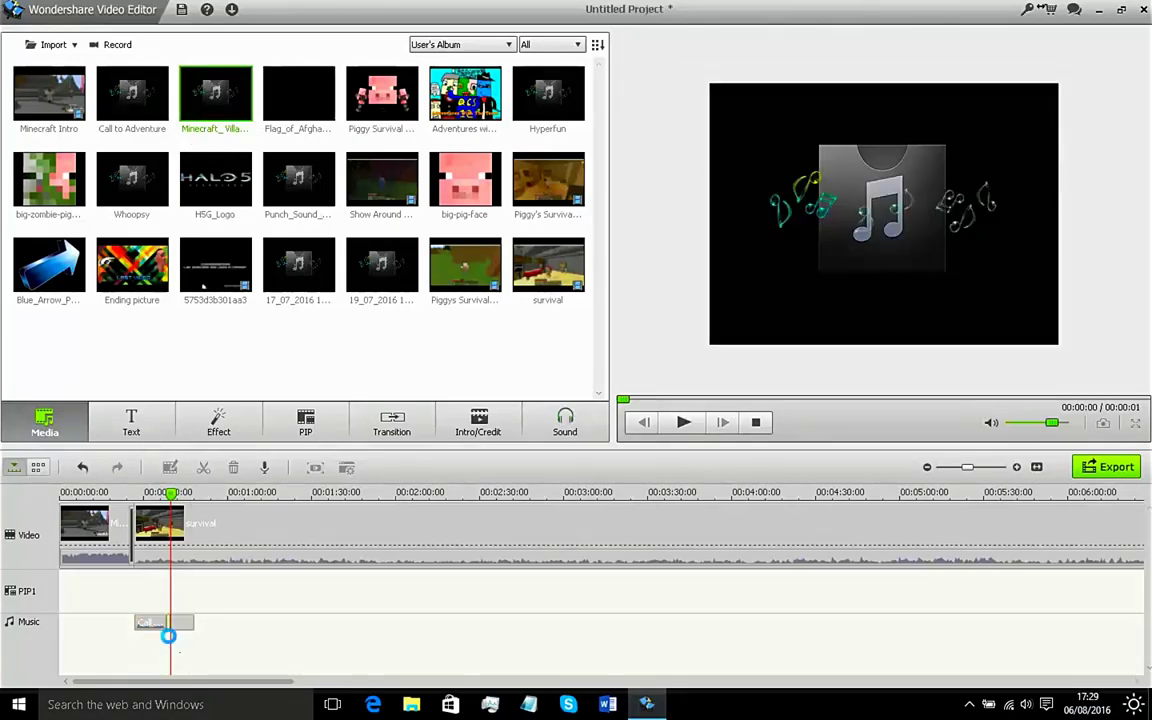
left_click(683, 421)
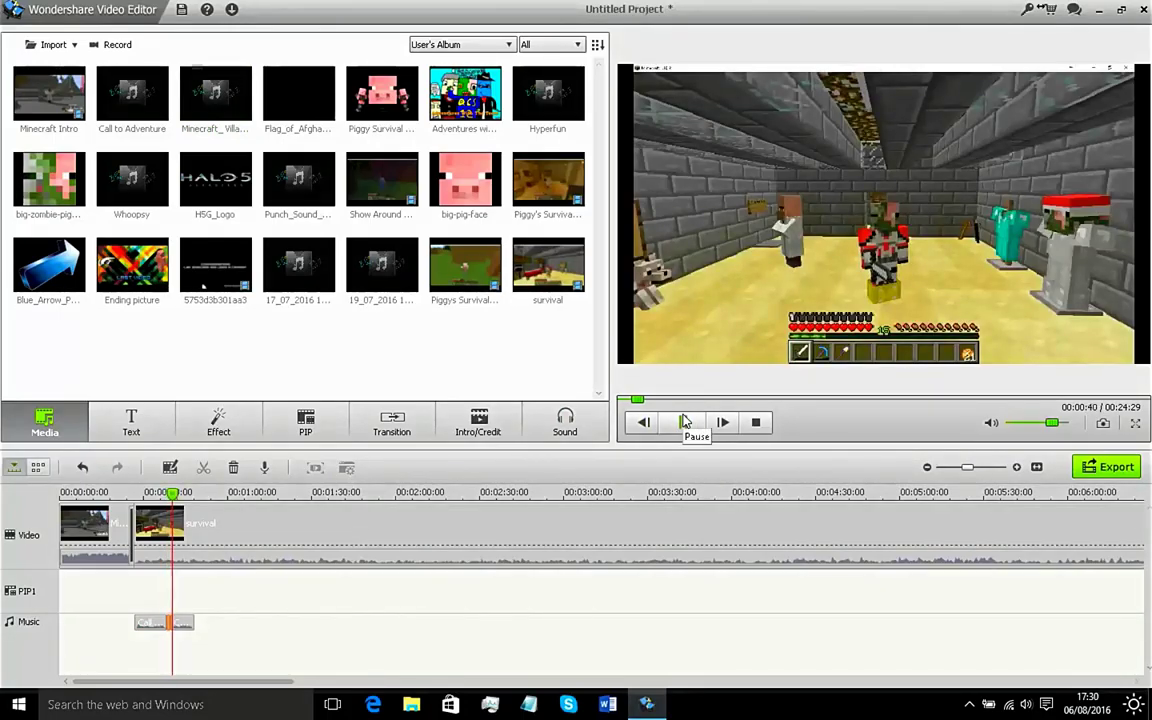
left_click(684, 421)
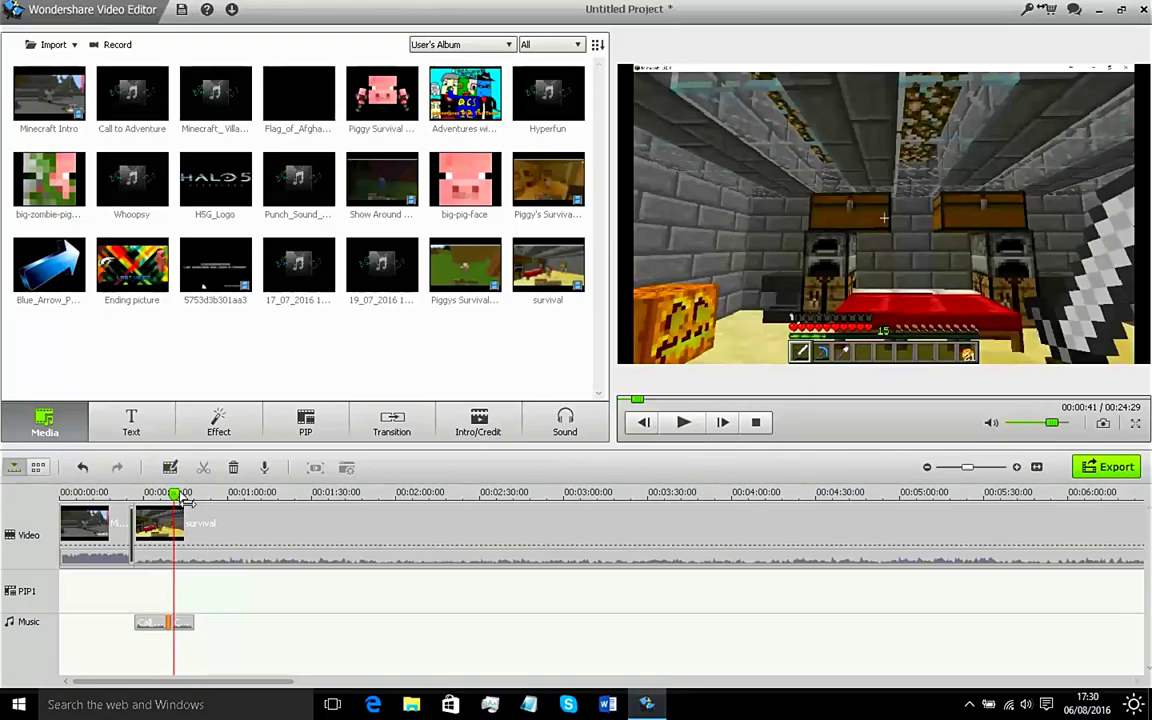
left_click_drag(176, 497, 152, 497)
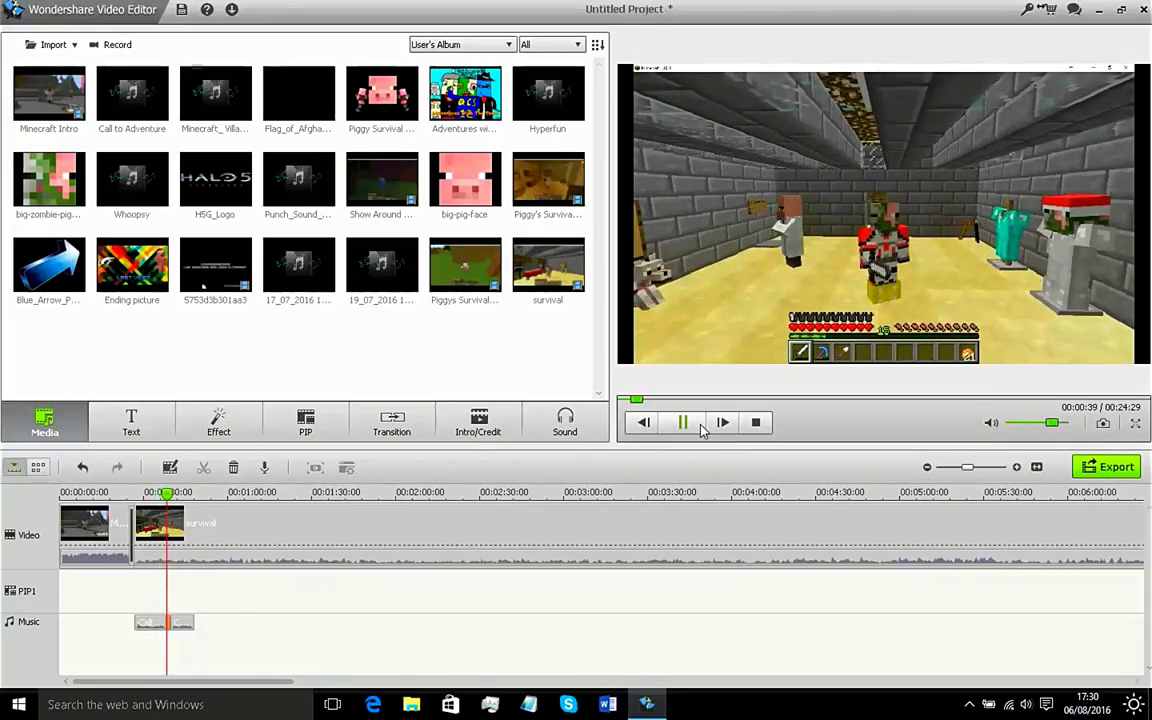
left_click(692, 424)
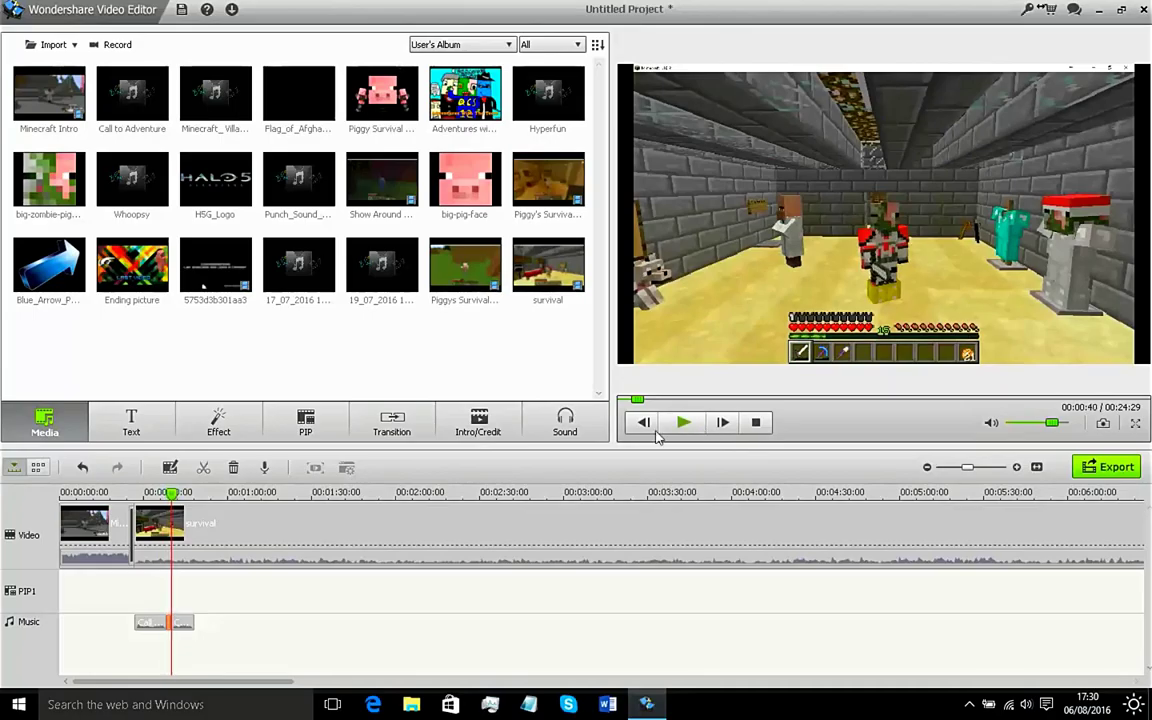
Step: Remove the villager sound from the music track and close the gap between the two Call to Adventure parts
left_click(155, 673)
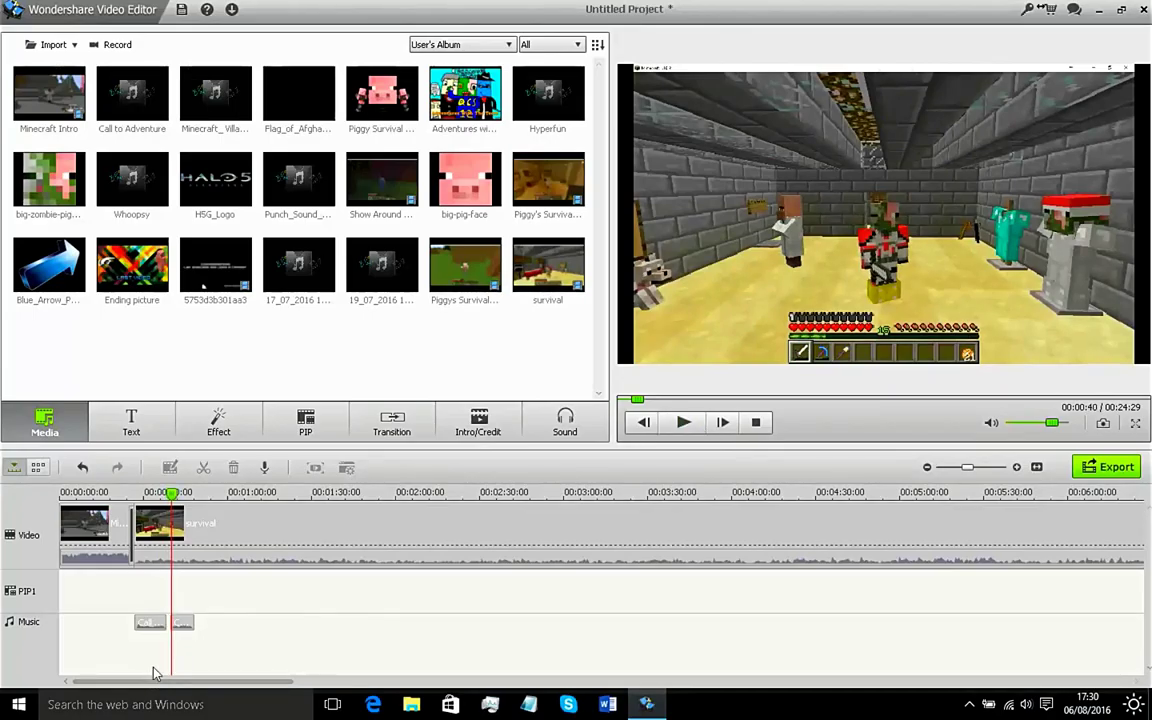
left_click(185, 624)
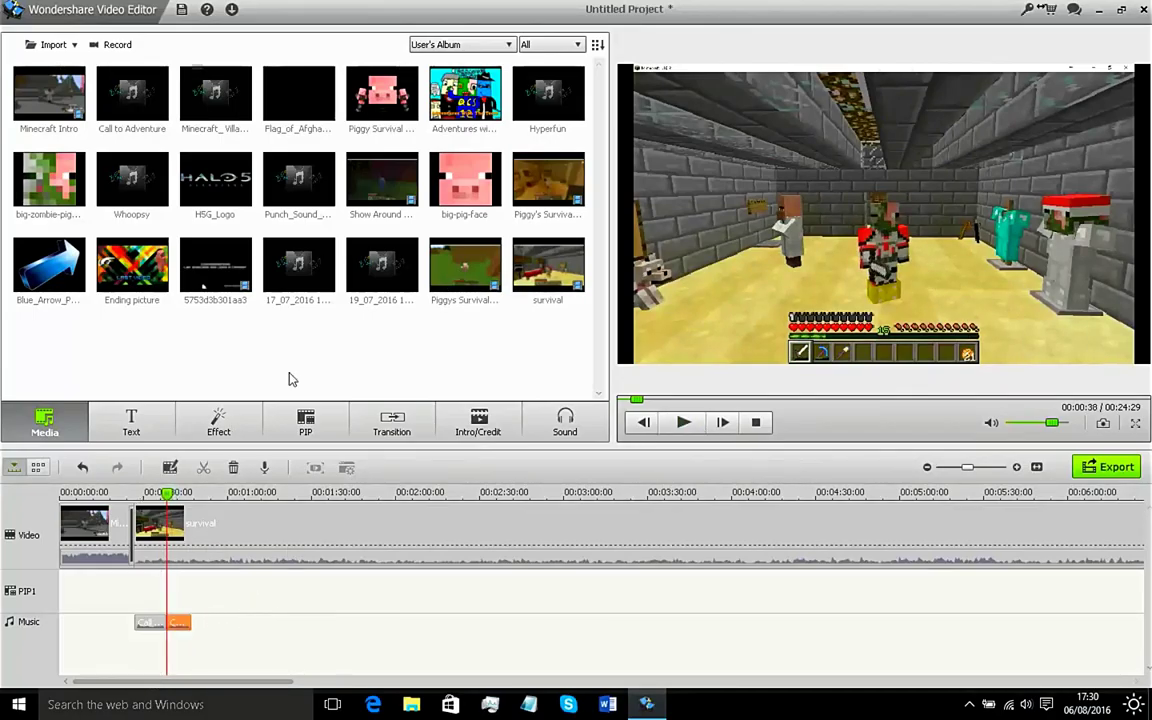
Step: Add the Rotate out and Fade in text preset over the early part of the survival clip and preview it
left_click(150, 425)
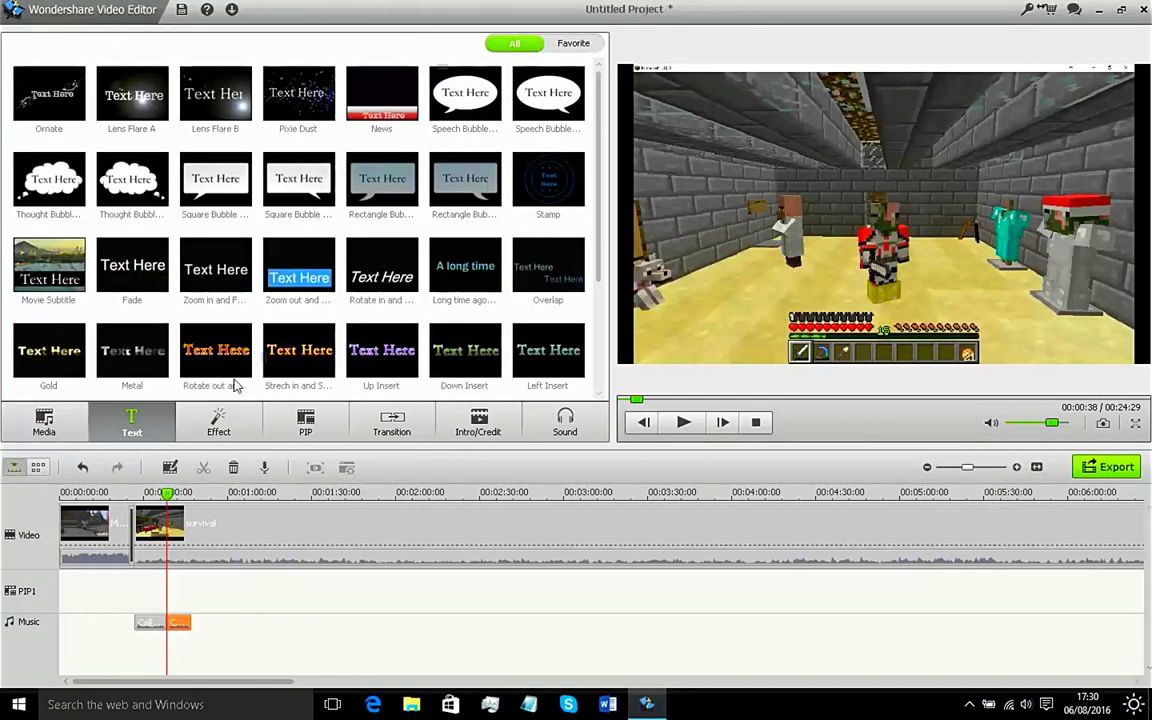
left_click_drag(224, 368, 159, 622)
left_click(684, 423)
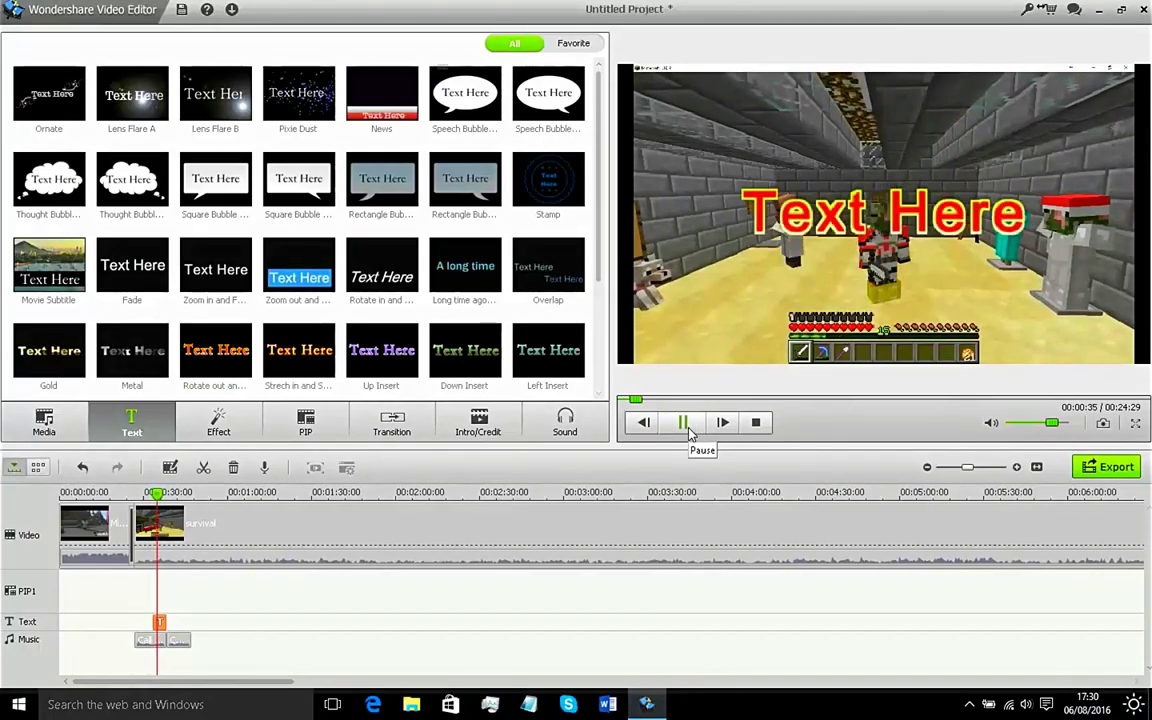
left_click(684, 423)
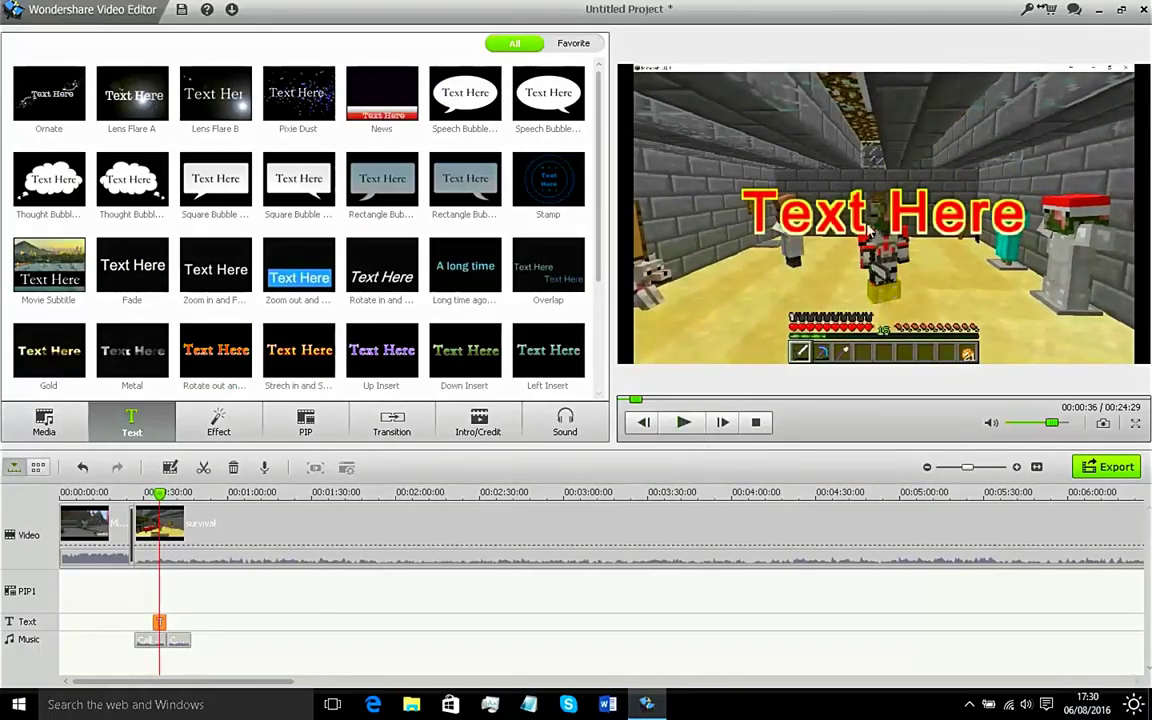
Step: Change the title's text to "Hello Commander"
double_click(159, 622)
left_click_drag(66, 64, 3, 56)
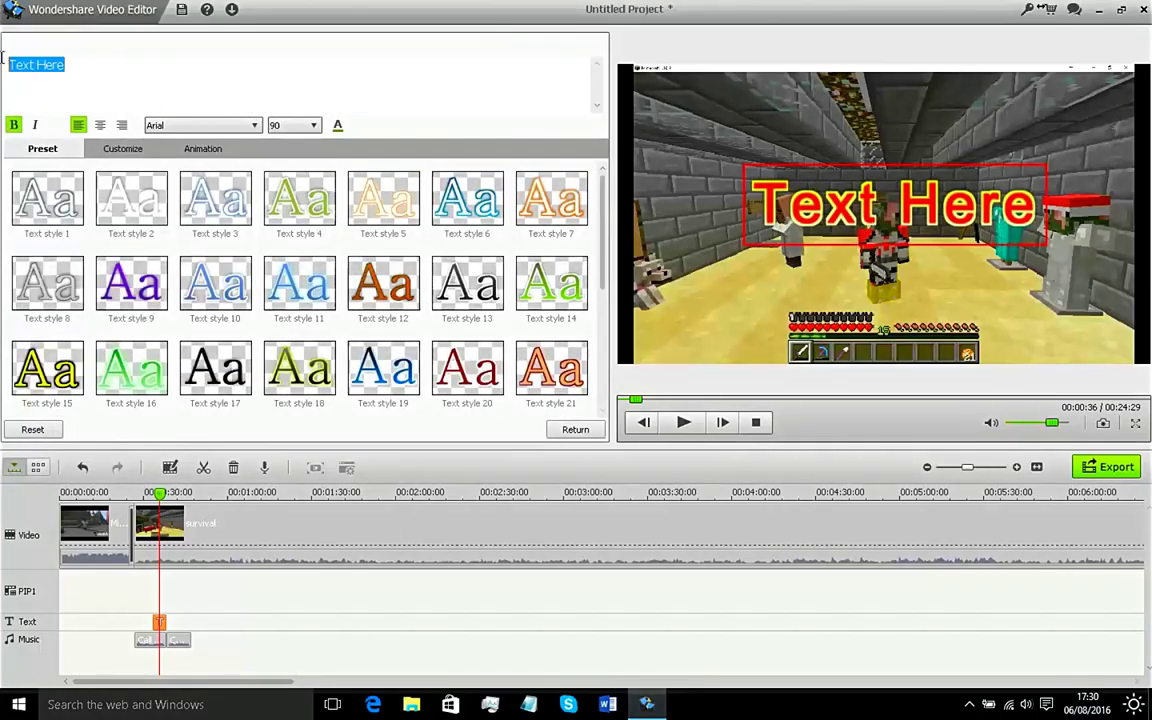
type("Hello")
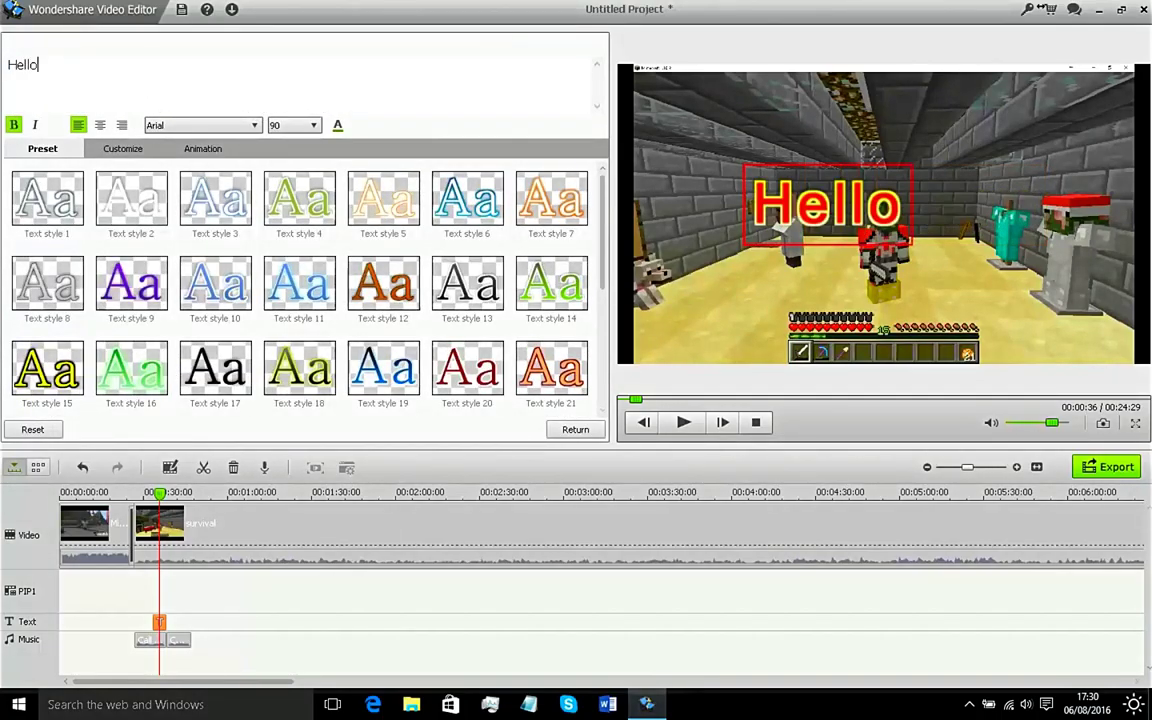
type(" Command")
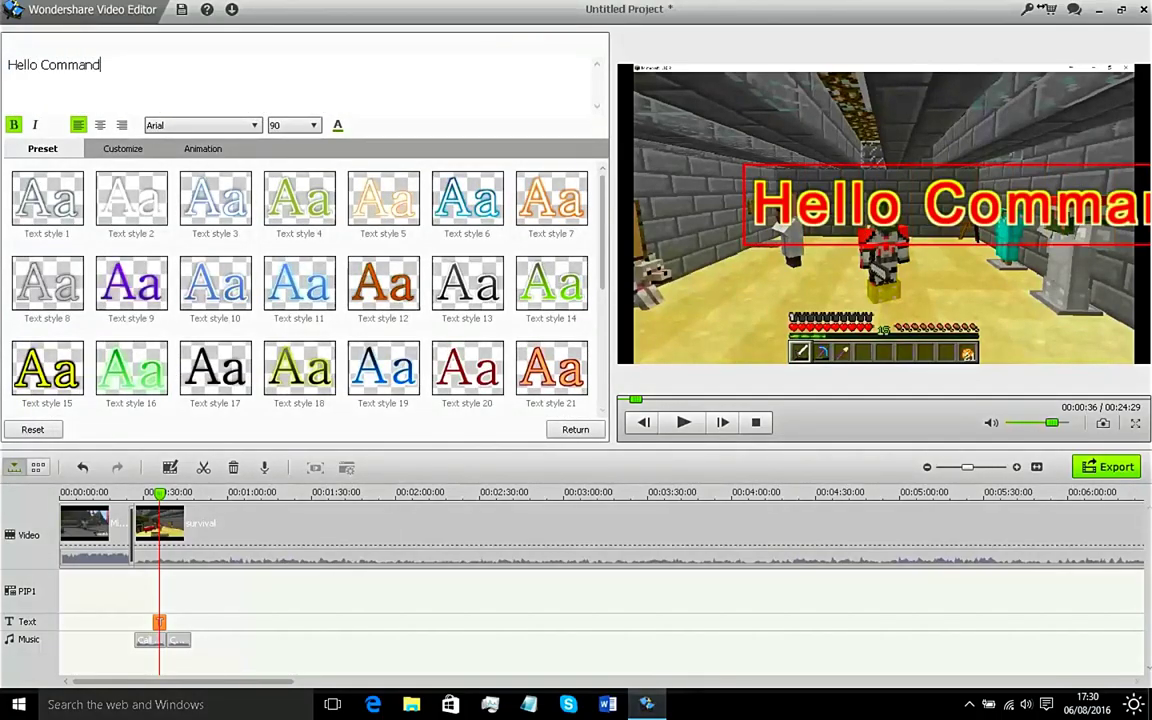
type("er")
Step: Set the title's font size to 56 and place the text just above the game's hotbar in the frame
left_click(300, 127)
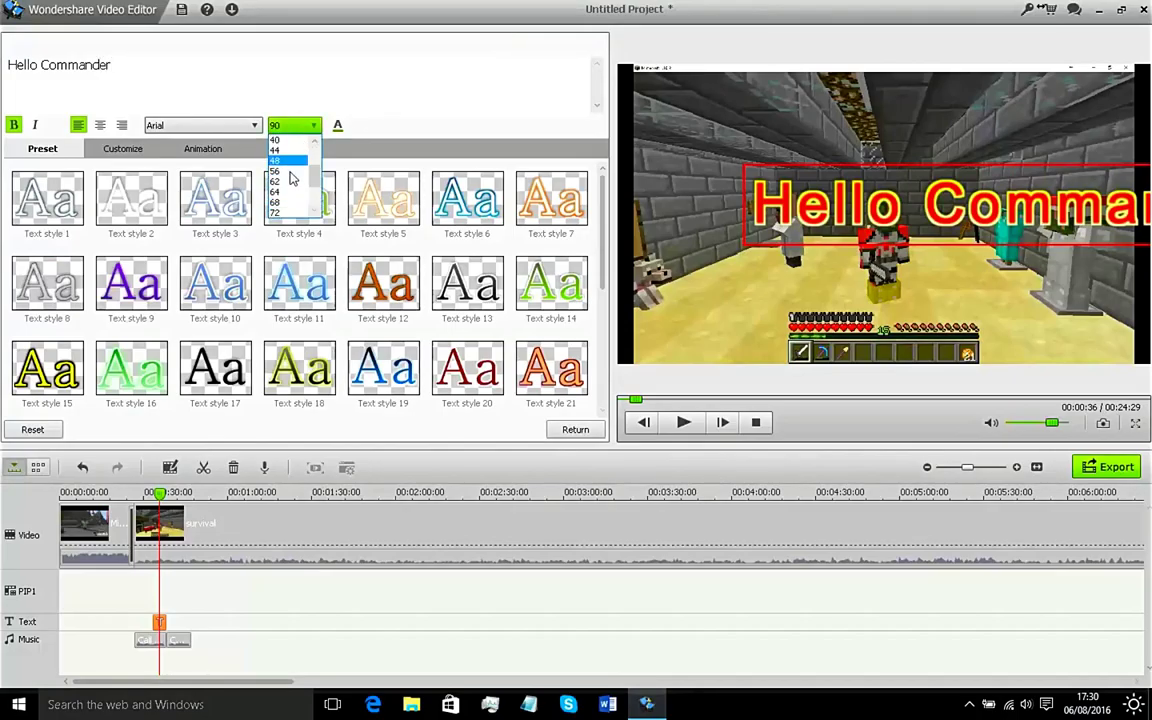
left_click(275, 162)
left_click_drag(843, 181, 822, 265)
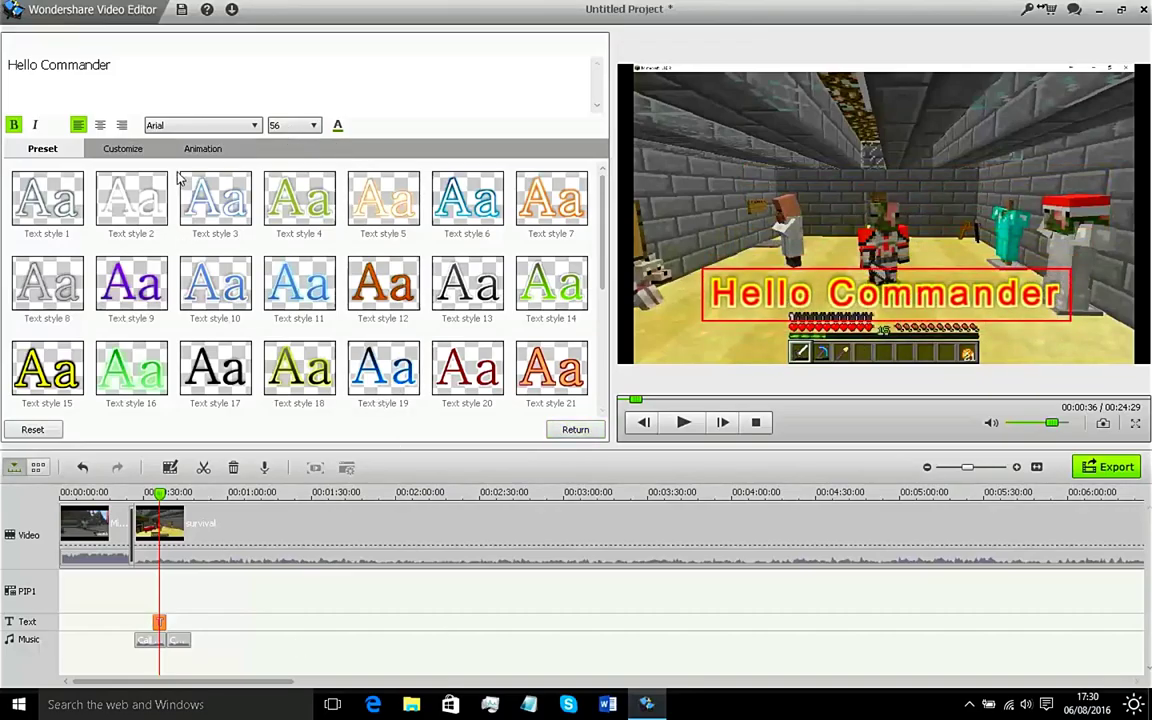
Step: Move the Hello Commander title to start at about 38 seconds, where the second music part begins, and preview it
left_click(208, 150)
mouse_move(86, 220)
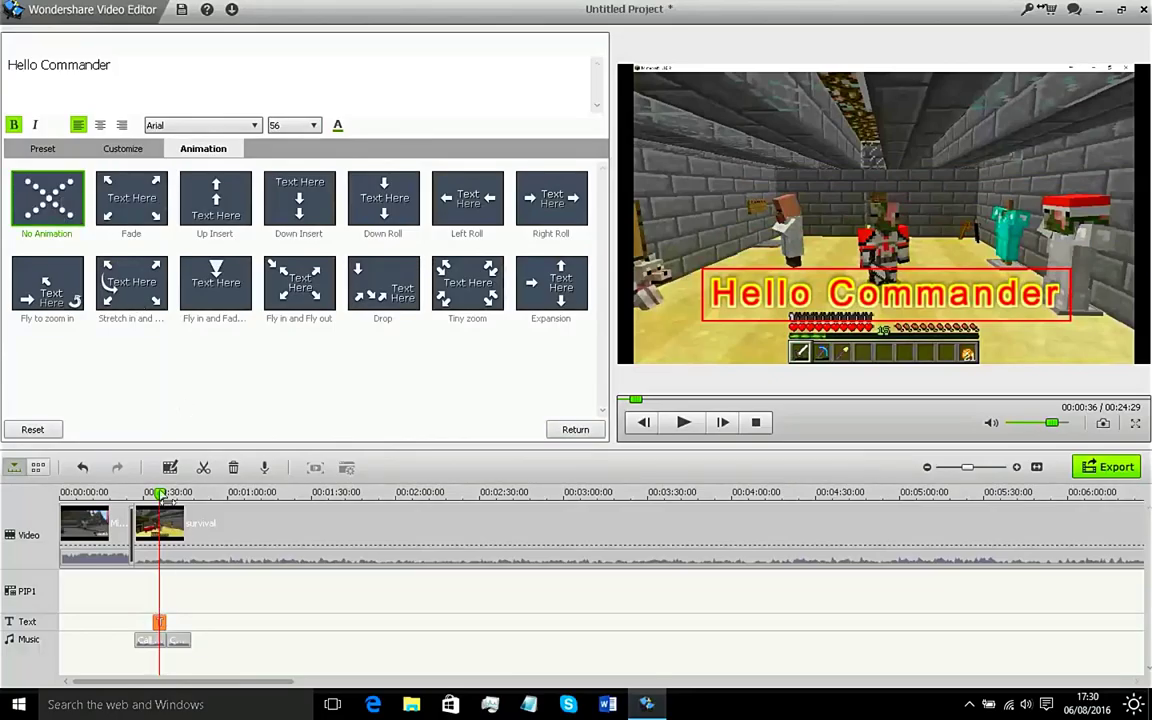
left_click(160, 621)
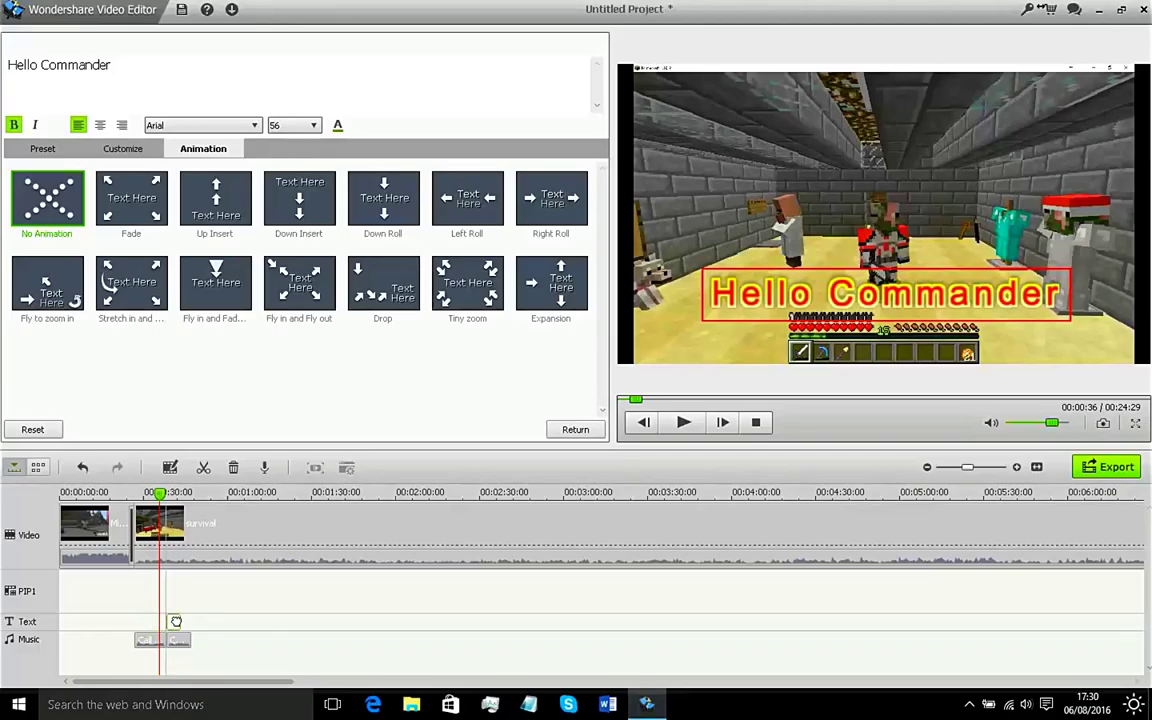
left_click(167, 621)
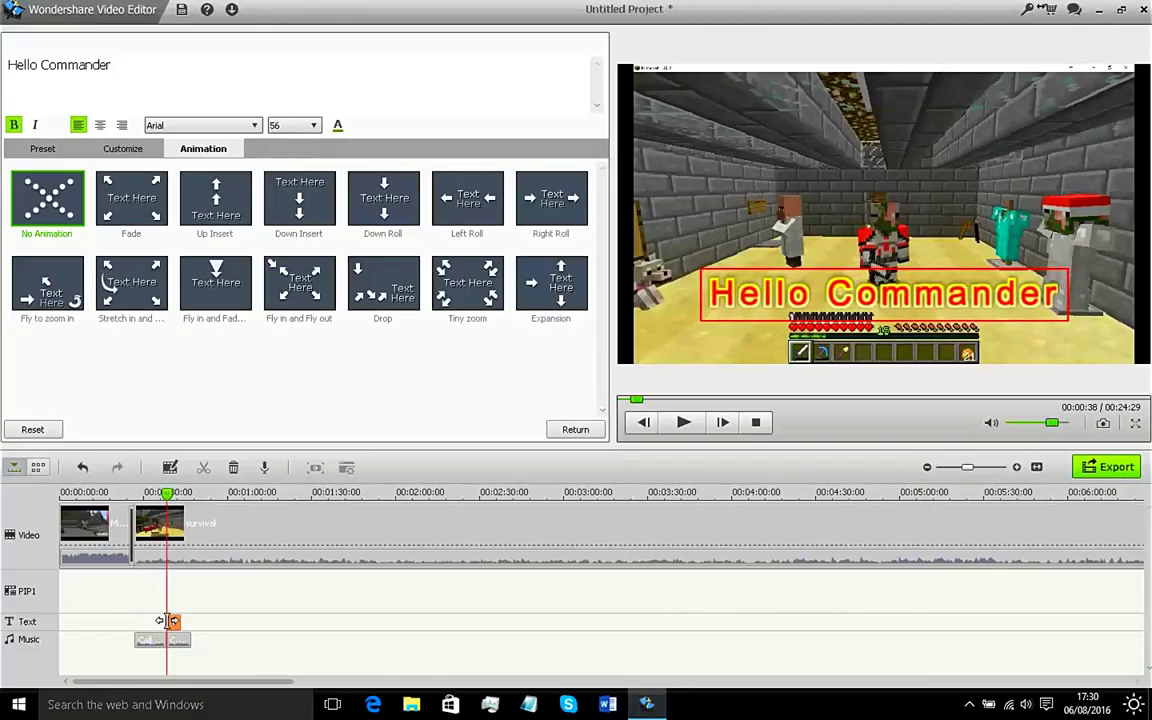
left_click(680, 422)
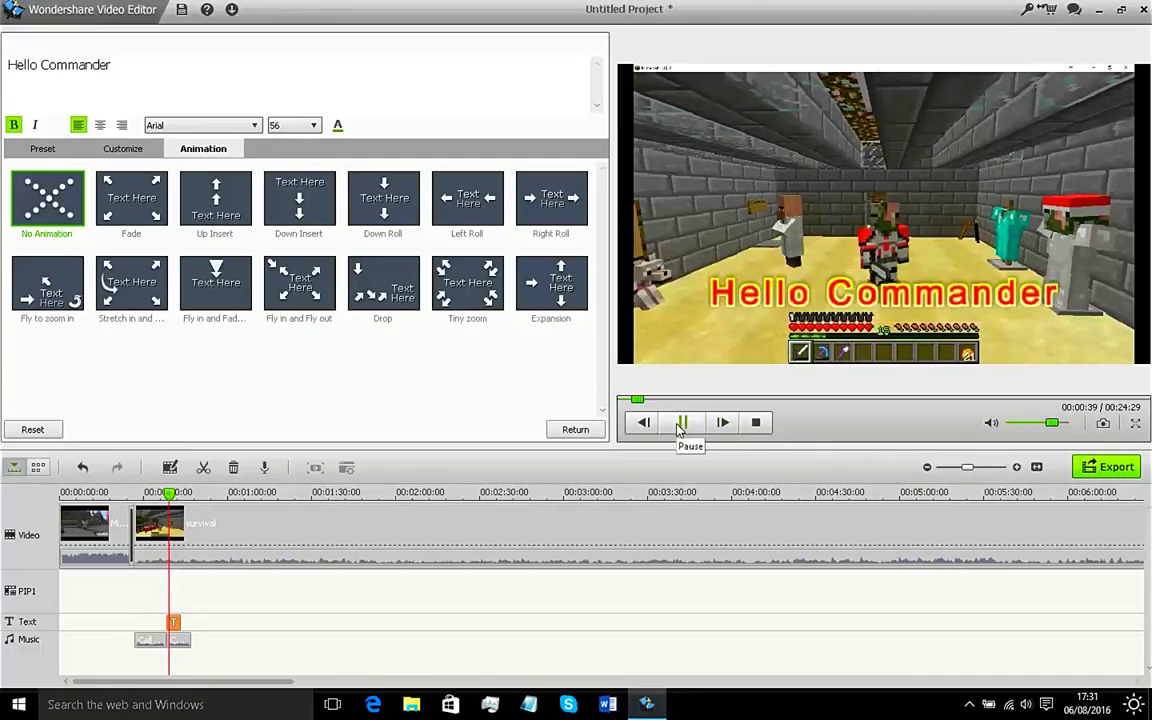
left_click(681, 422)
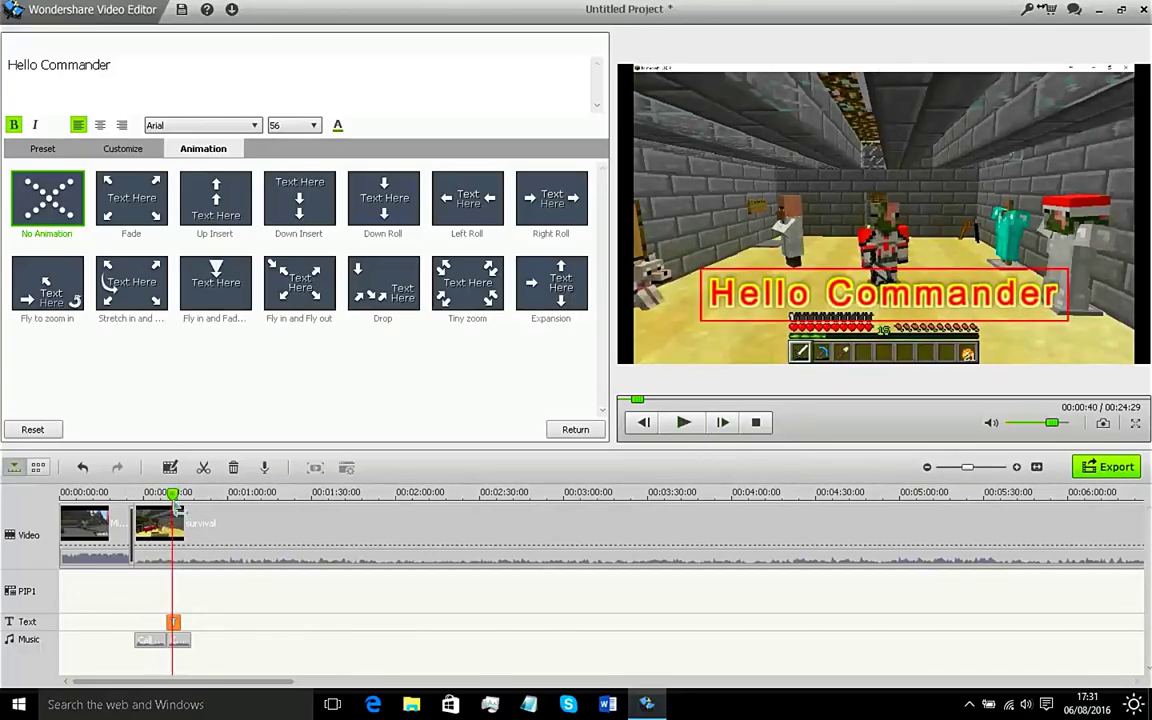
Step: Play the survival clip from about 34 seconds to check the Hello Commander title's timing
left_click_drag(178, 490, 155, 510)
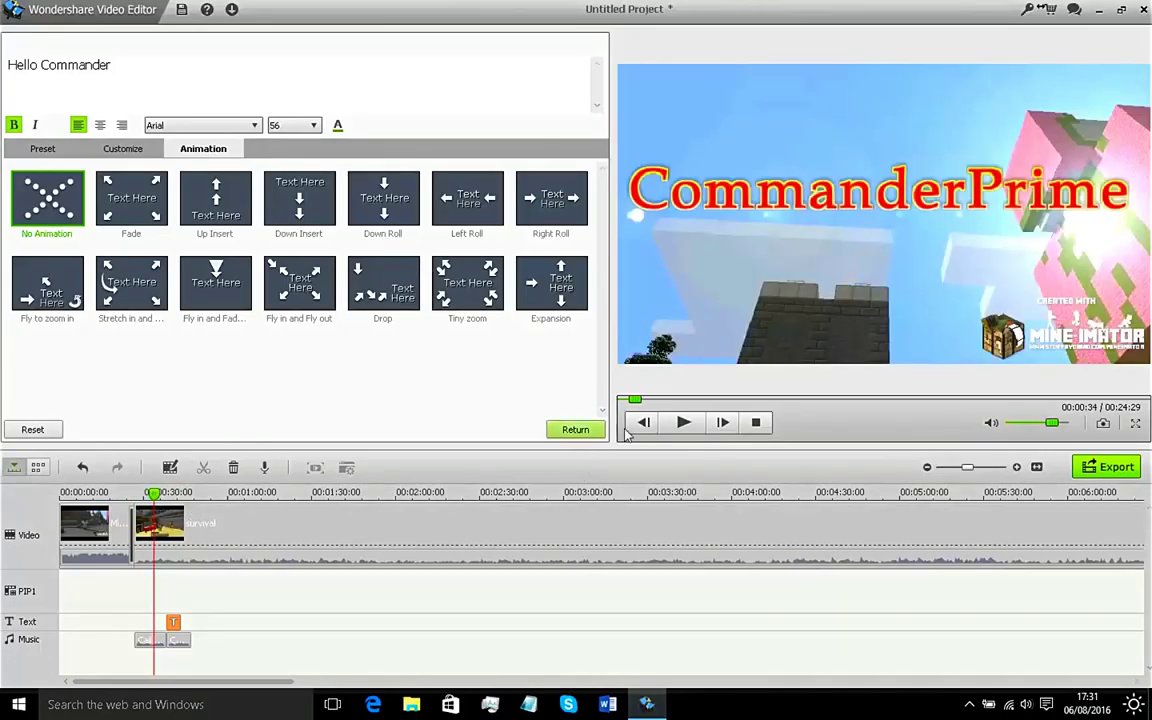
left_click(680, 422)
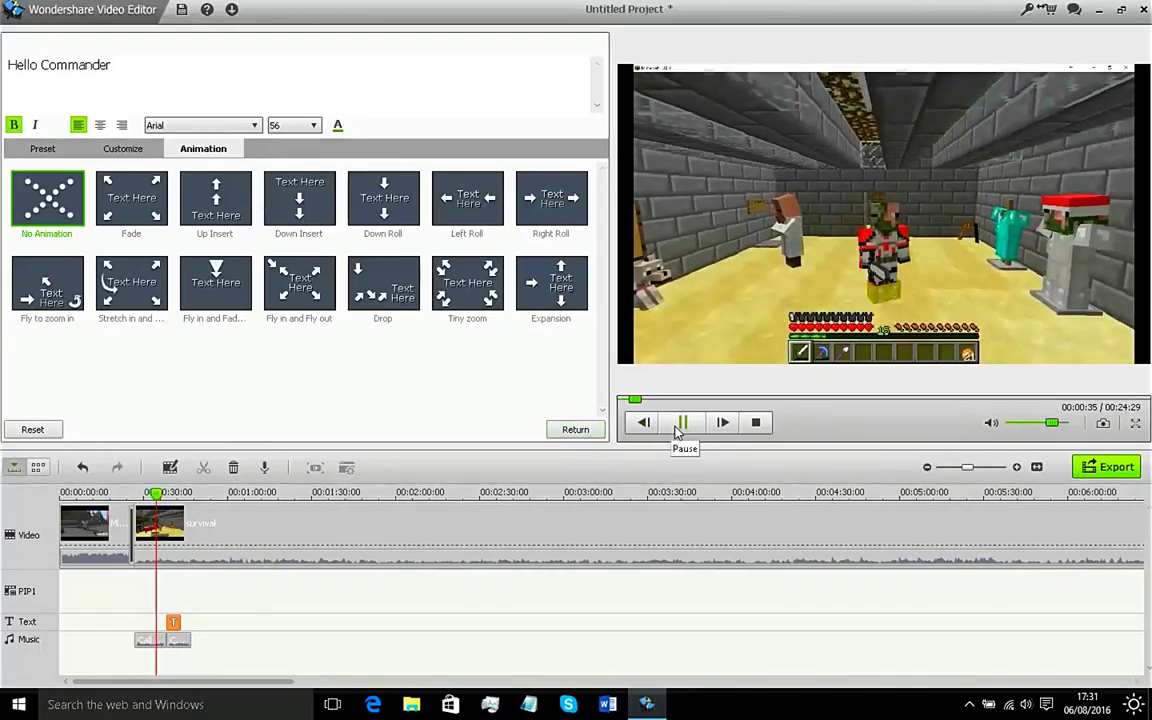
left_click(681, 422)
left_click(681, 422)
left_click(681, 422)
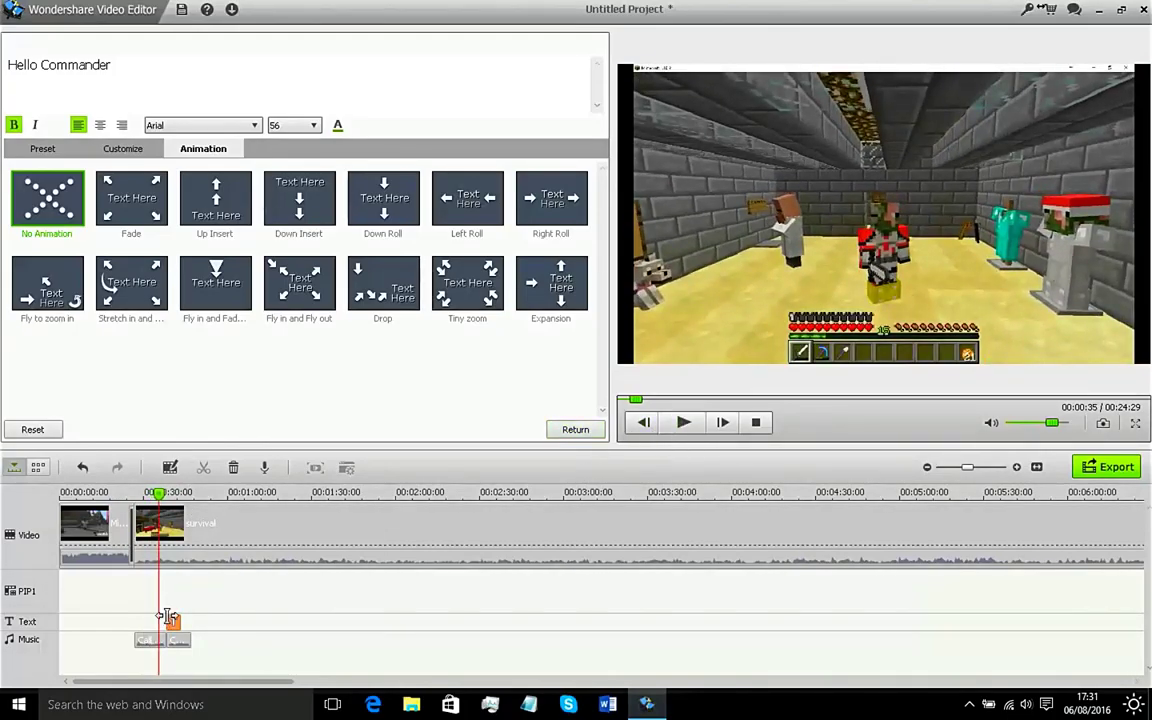
mouse_move(169, 620)
left_mouse_down()
mouse_move(254, 617)
mouse_move(172, 622)
left_mouse_up()
Step: Replace both Call to Adventure parts with a fresh copy of the audio at the start of the survival clip
left_click(182, 641)
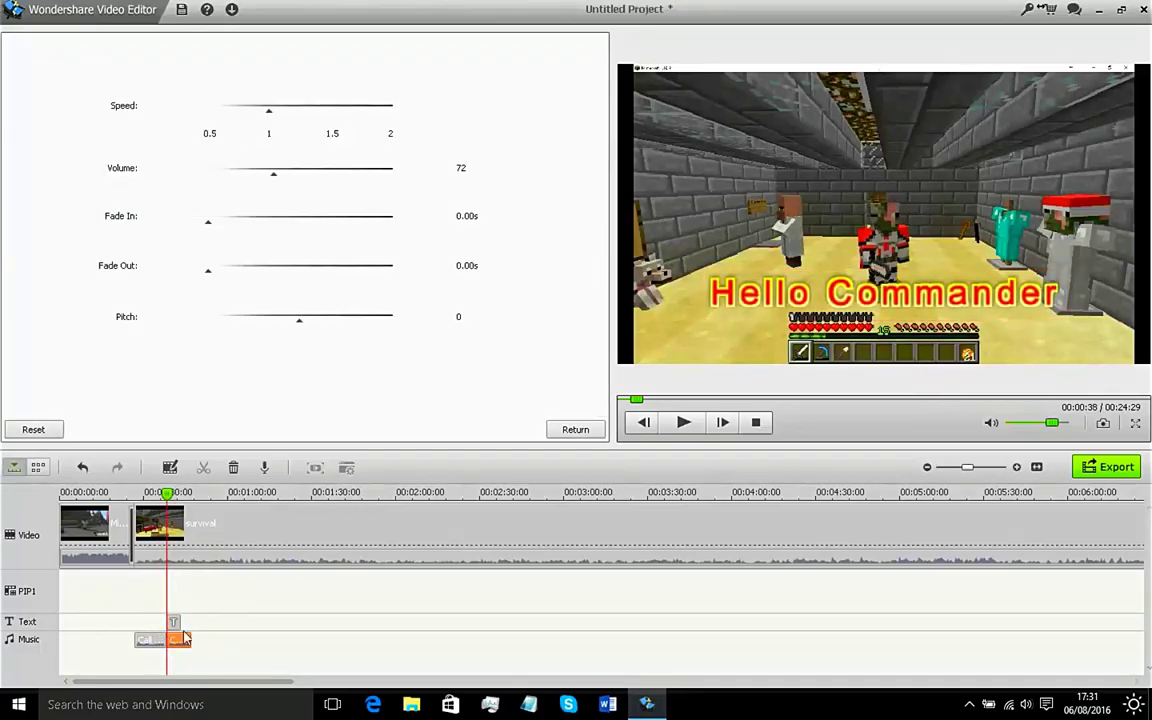
left_click(137, 645)
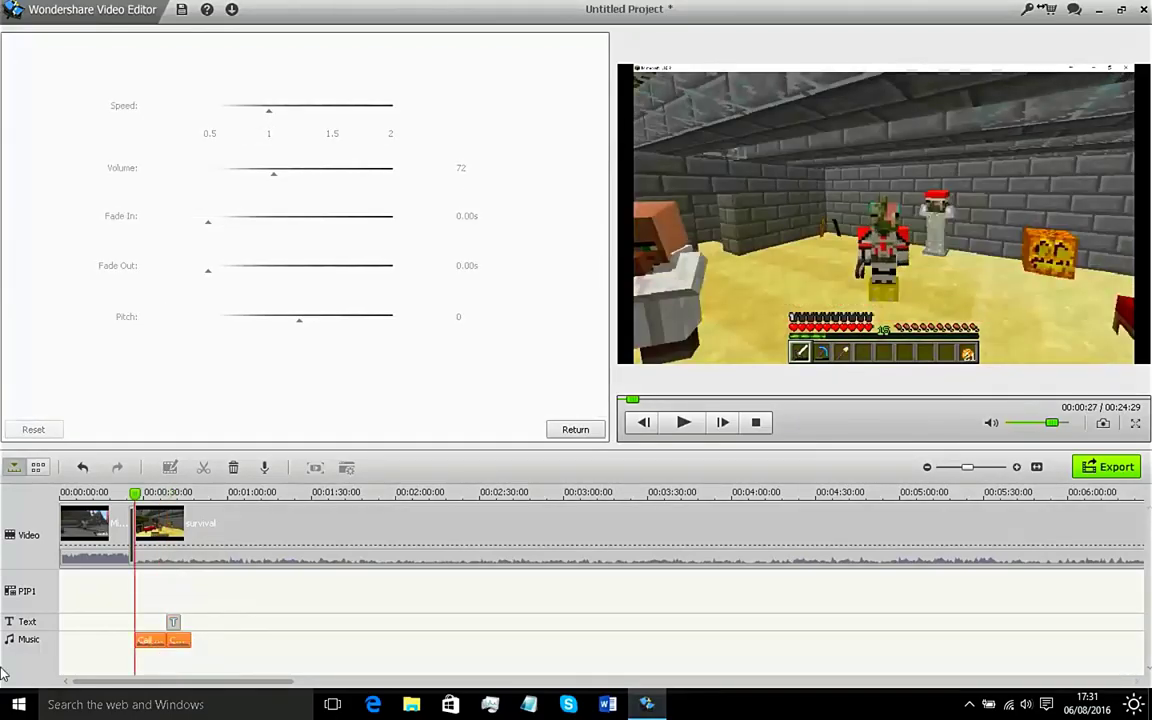
key("Delete")
left_click(575, 429)
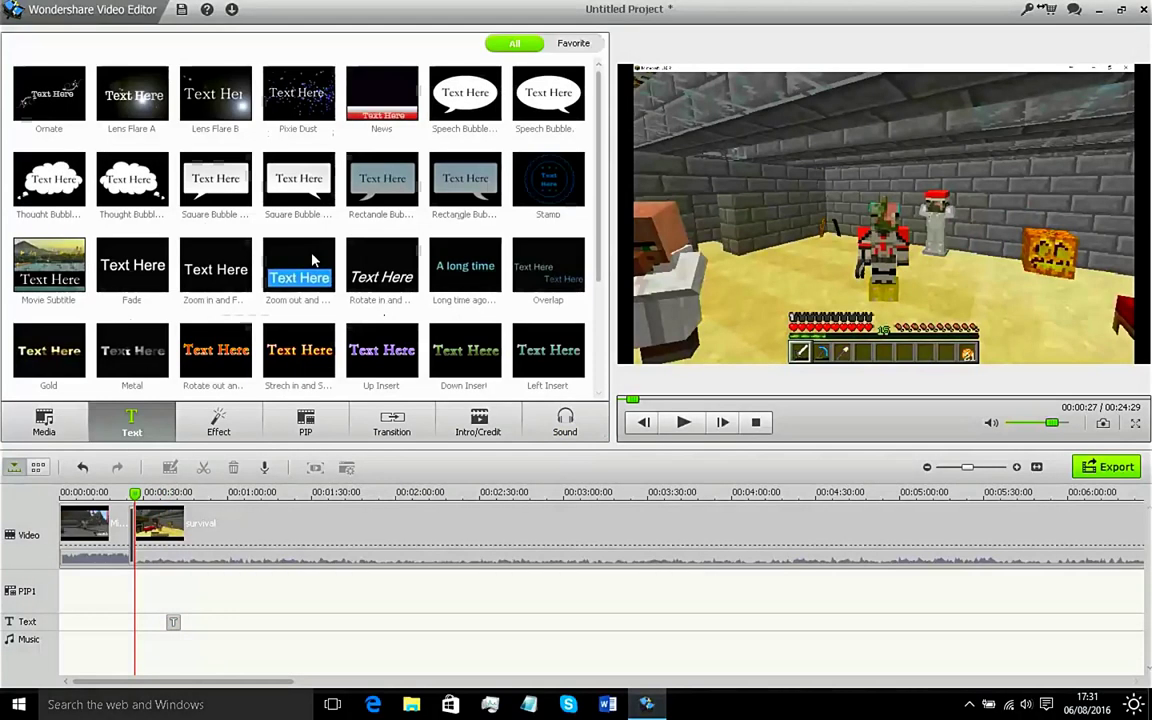
left_click(44, 420)
left_click_drag(132, 97, 138, 625)
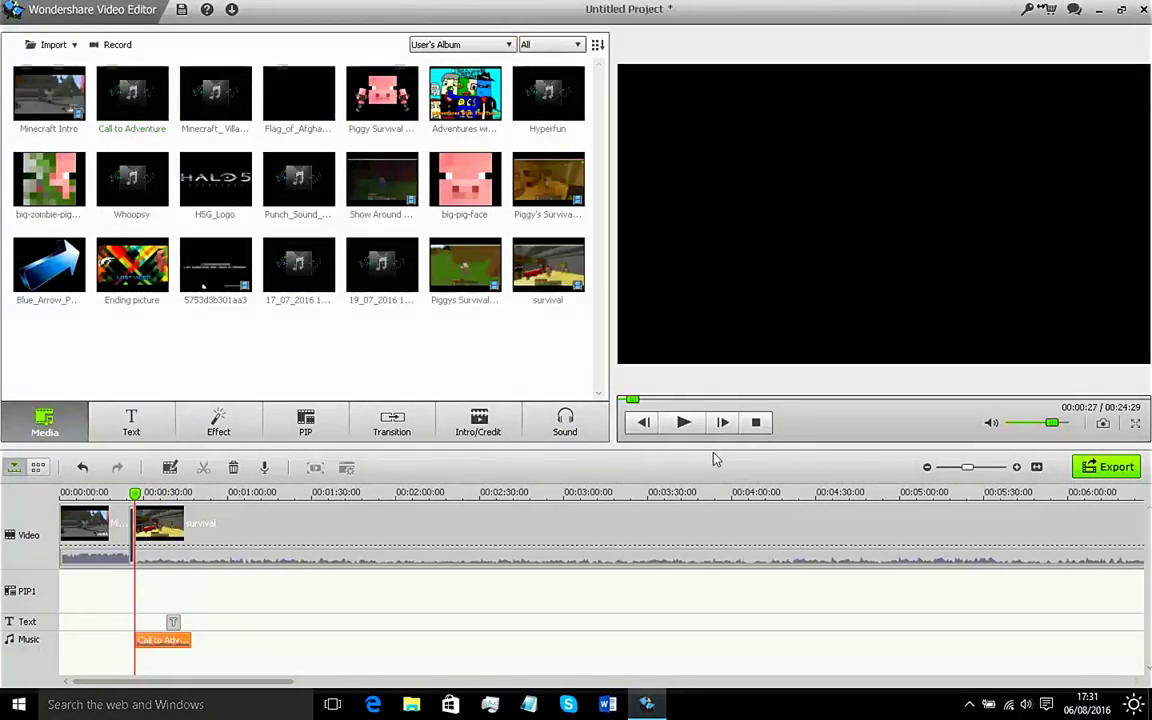
Step: Move the Hello Commander title earlier on the text track to start at about 36 seconds, playing the footage to check its timing
left_click(158, 492)
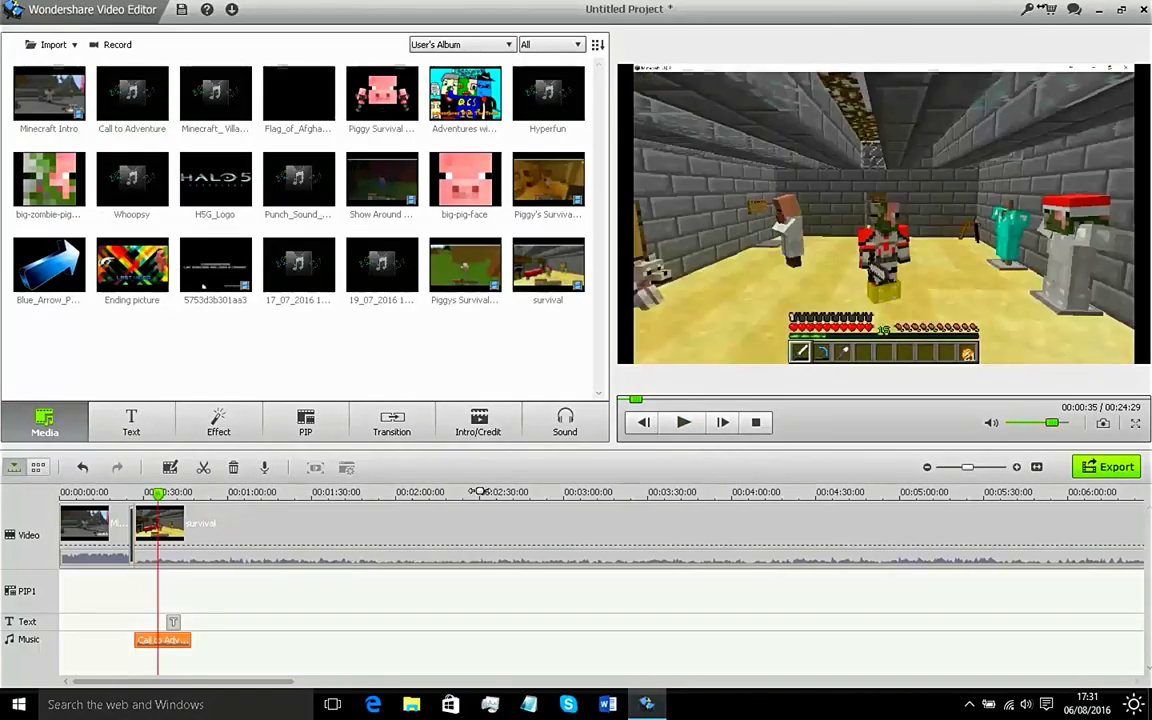
left_click(168, 622)
left_click_drag(168, 622, 166, 622)
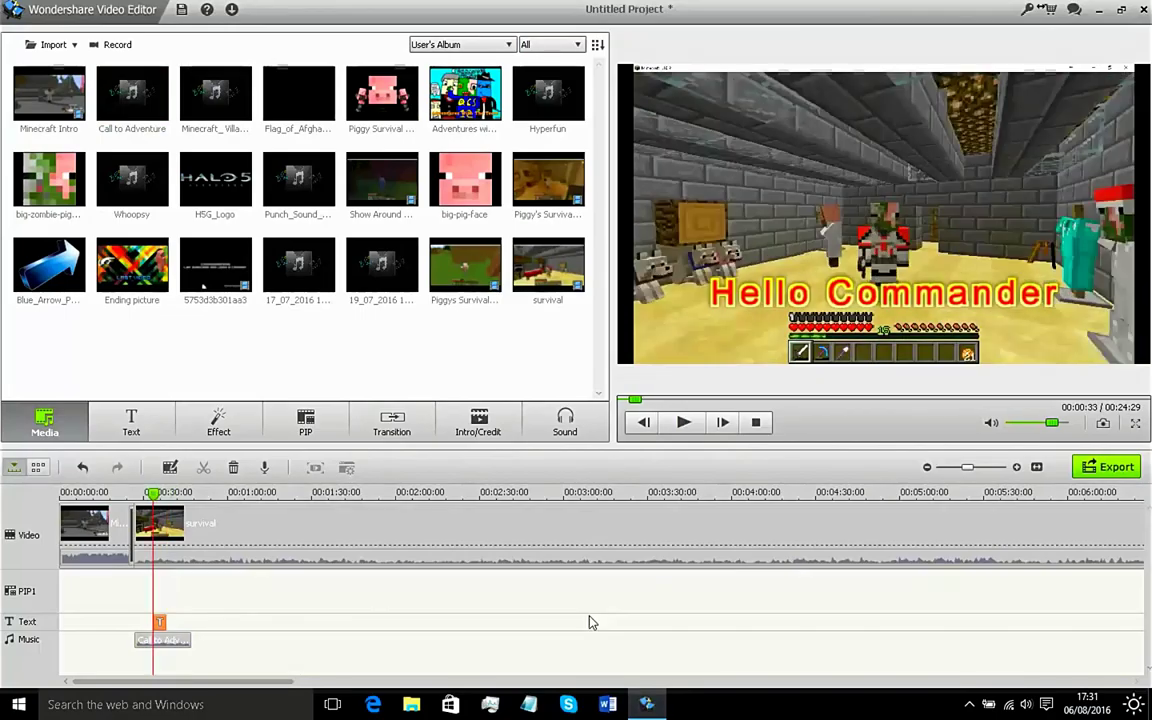
left_click(685, 424)
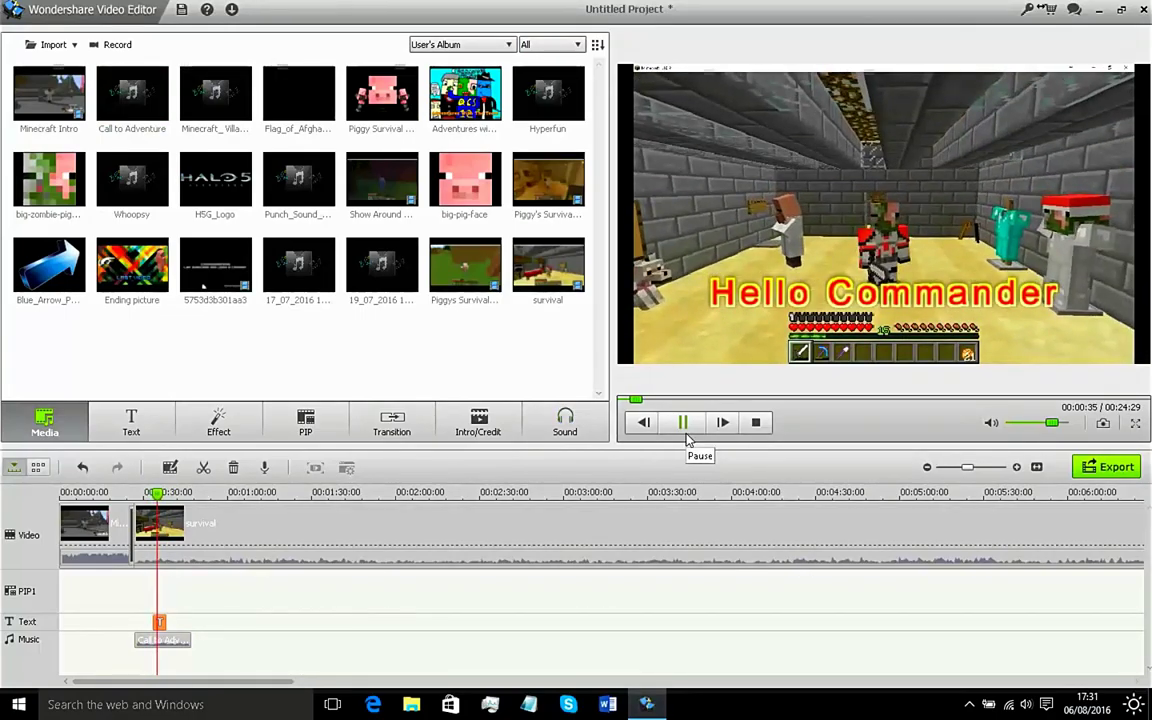
left_click(685, 432)
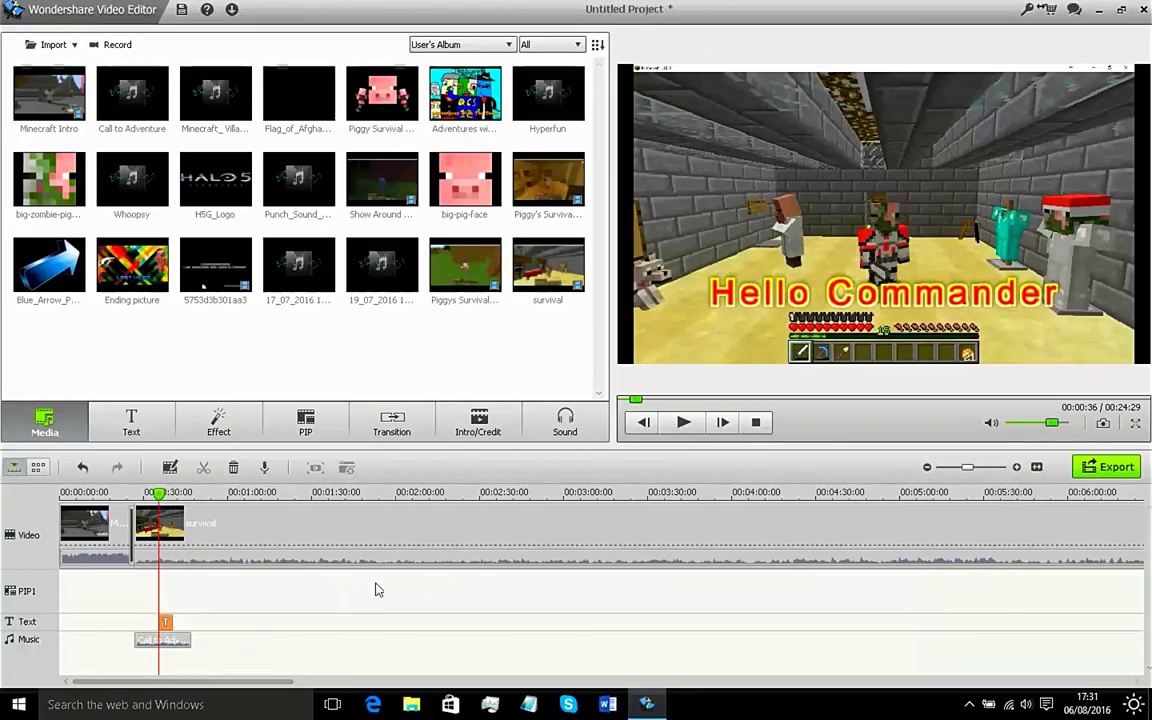
Step: Split the Hello Commander title at about 37 seconds, delete the remainder and play the footage past the cut
double_click(167, 624)
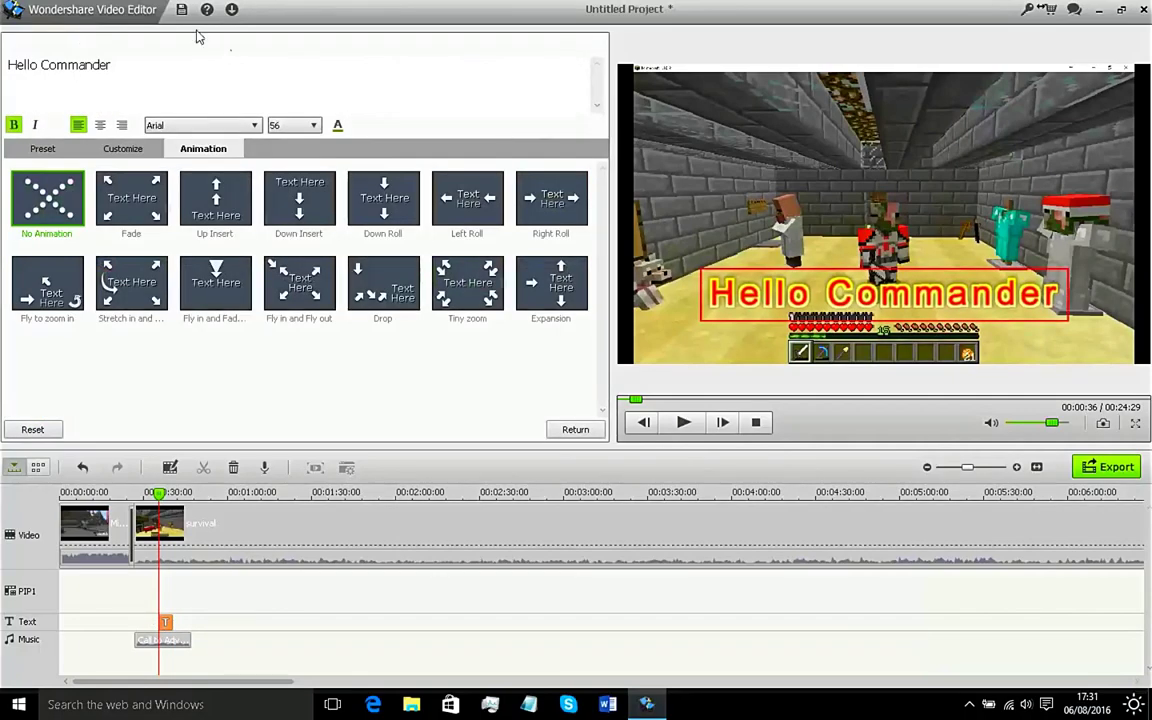
left_click(124, 149)
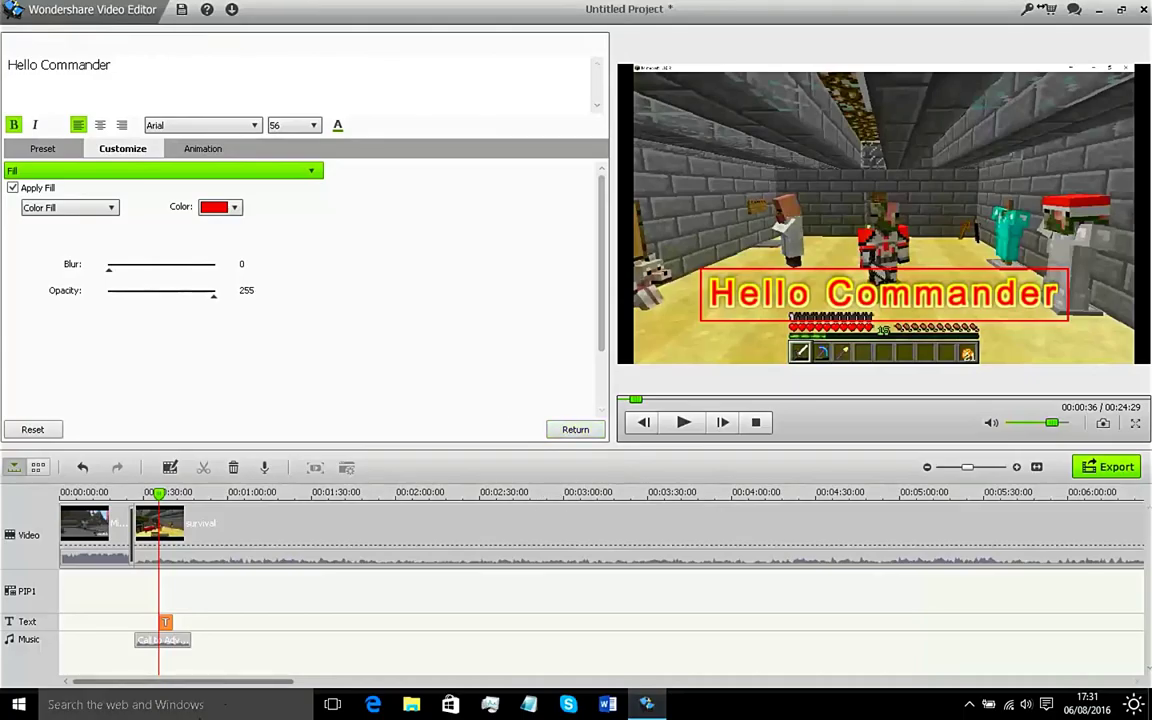
scroll(250, 490, "up", 5)
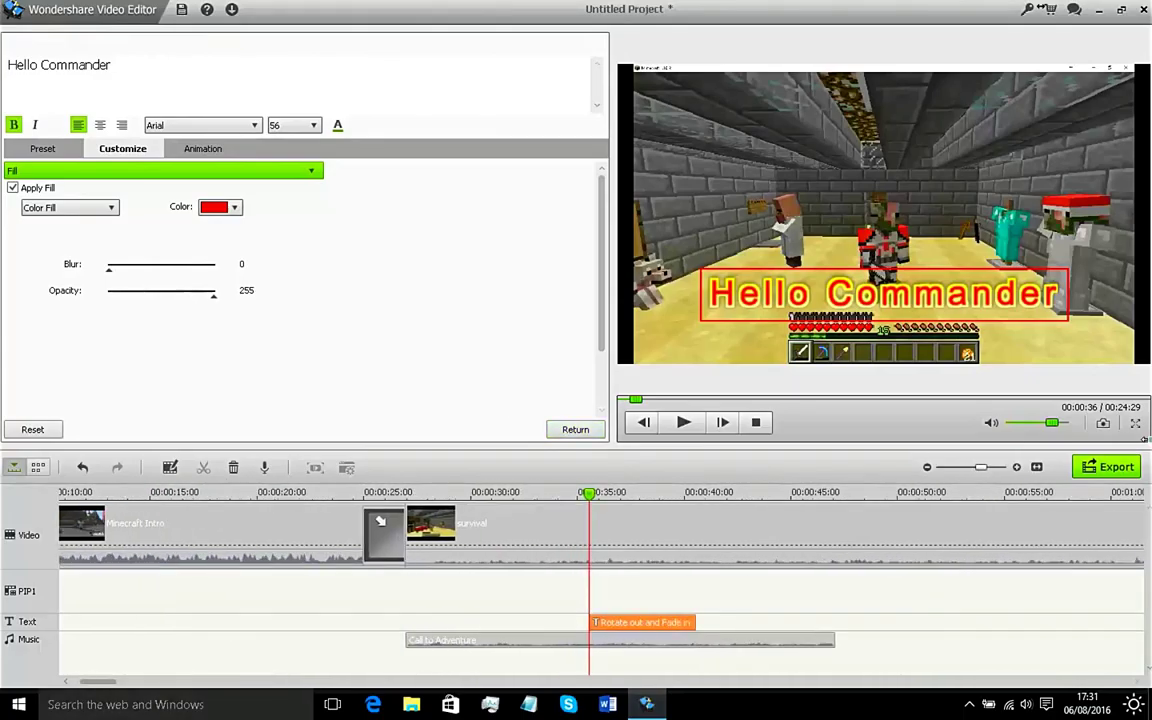
scroll(525, 494, "up", 2)
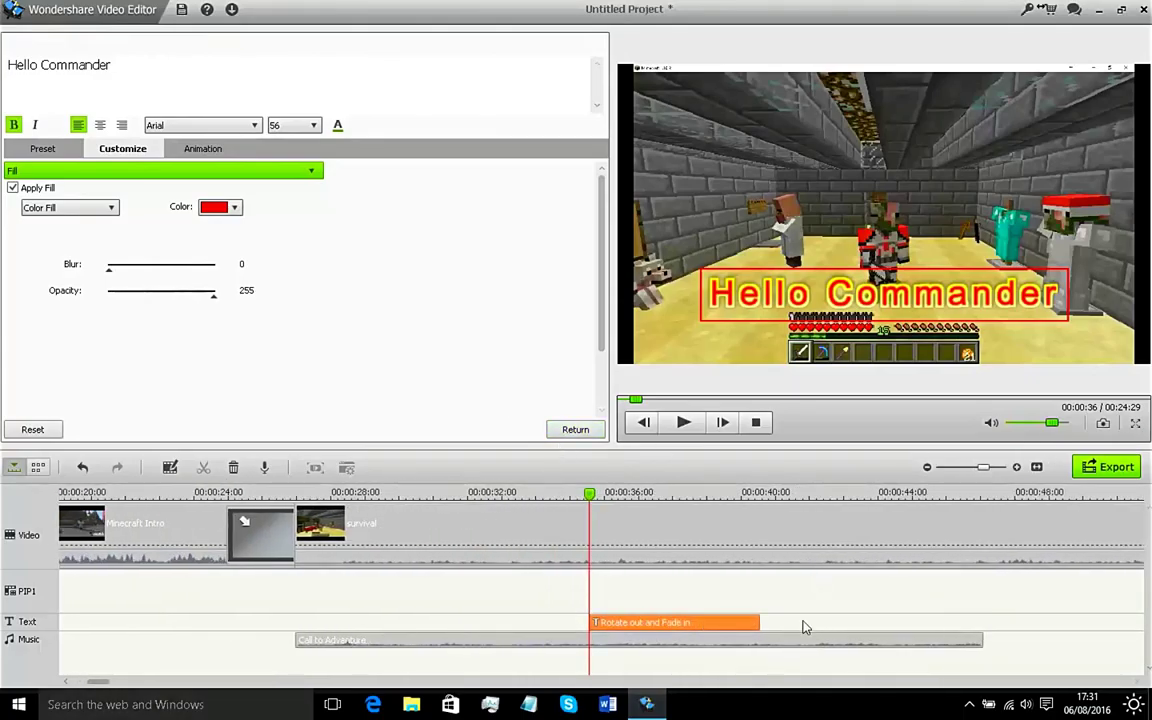
left_click(684, 422)
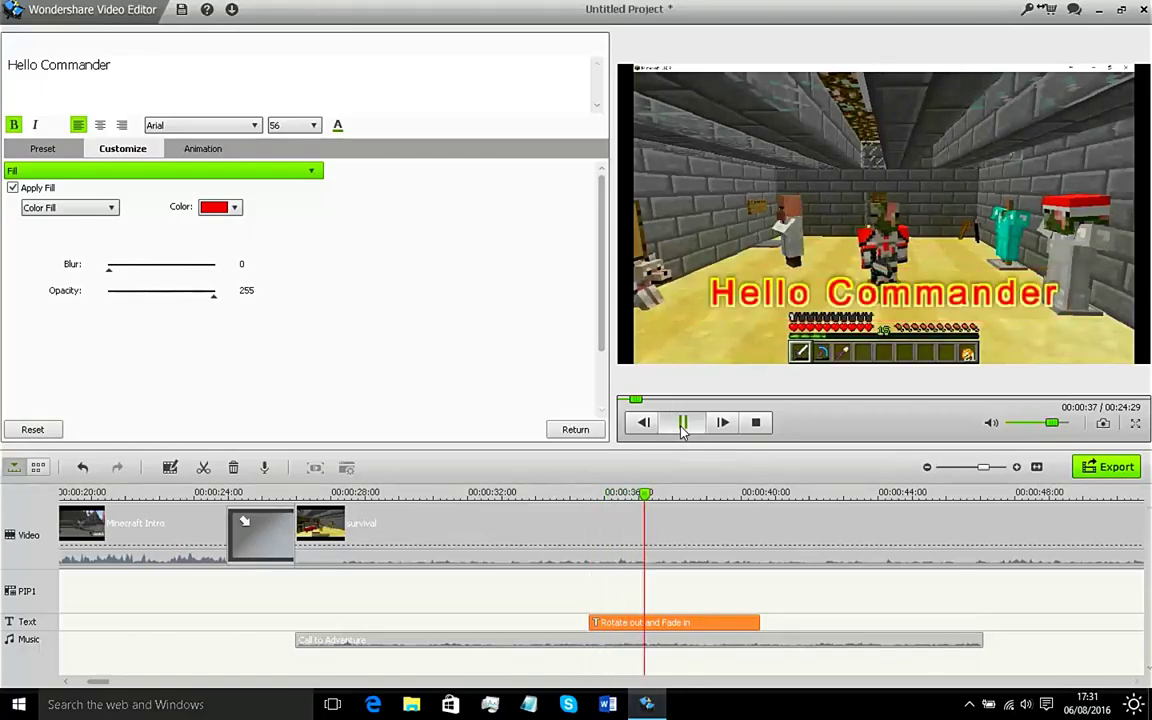
left_click(684, 422)
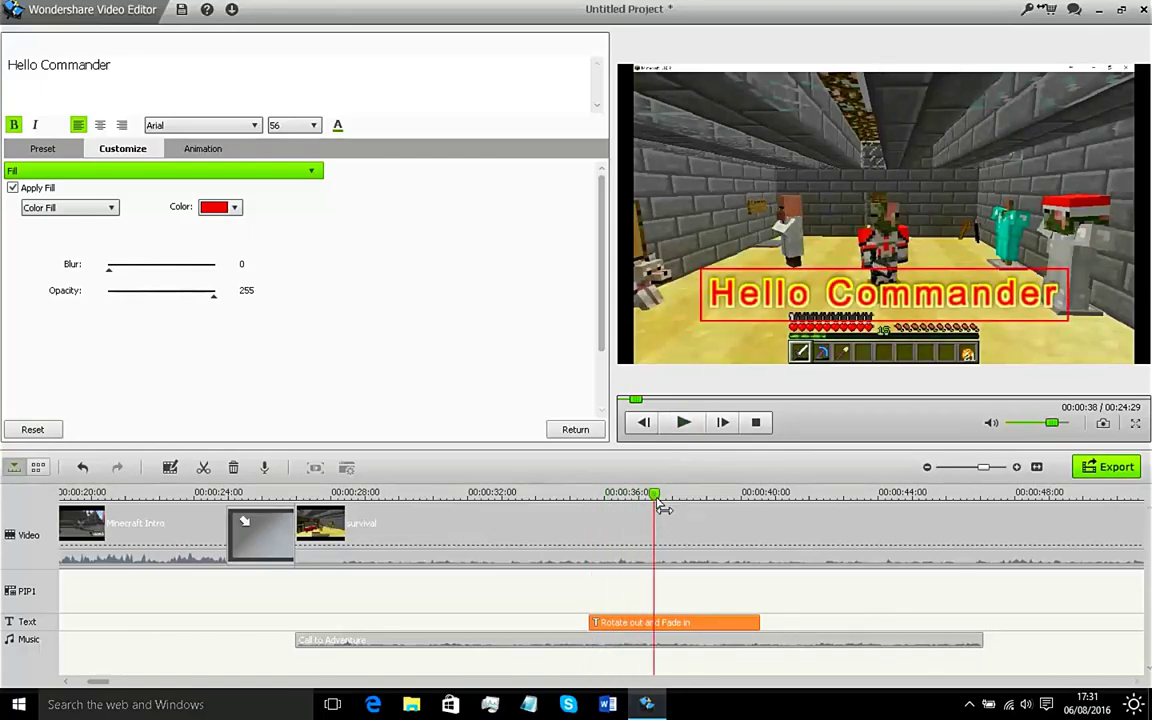
left_click_drag(662, 507, 652, 510)
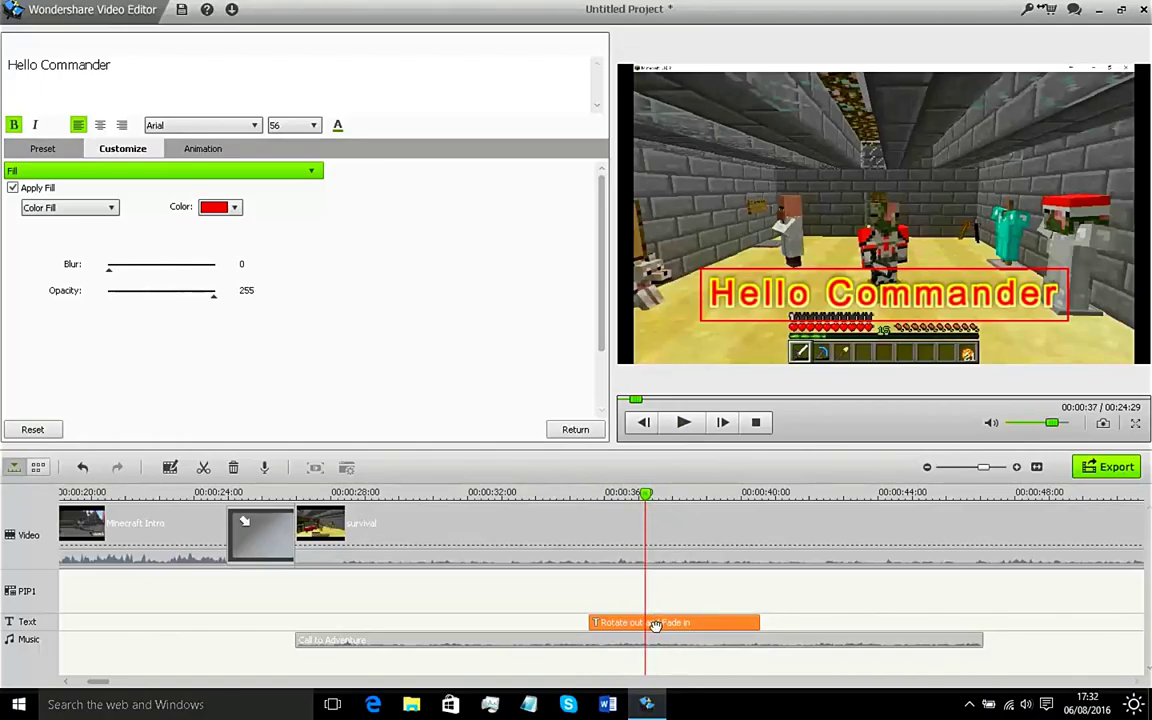
left_click(203, 467)
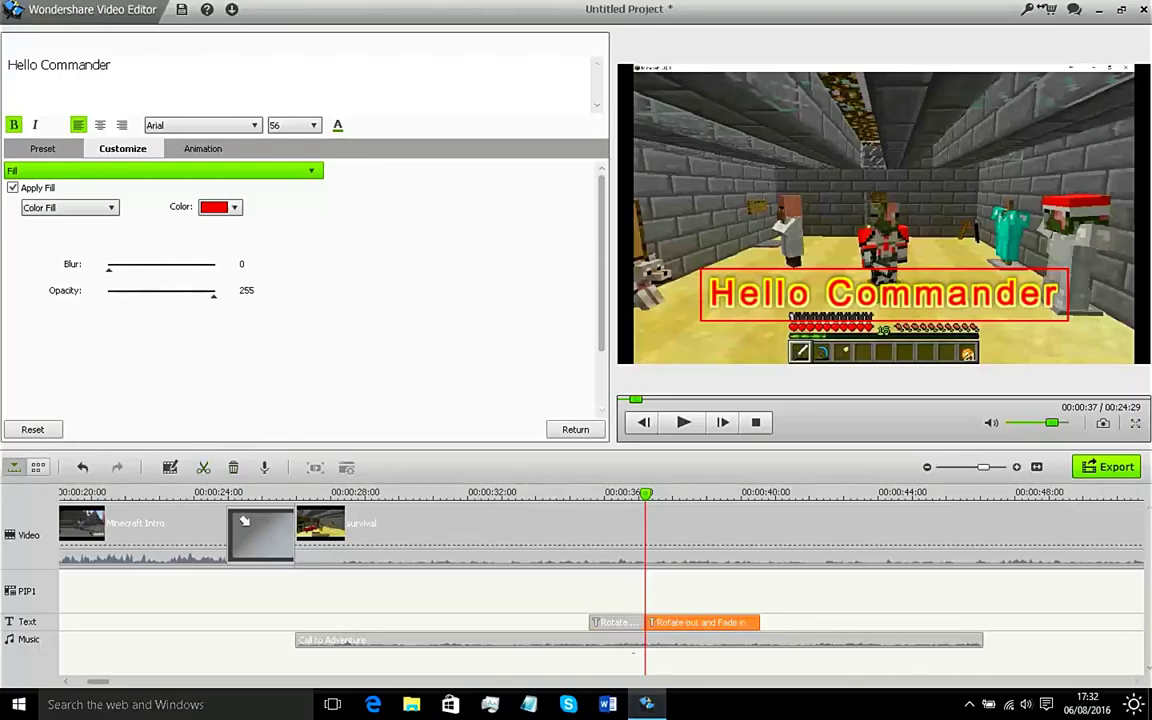
key("Delete")
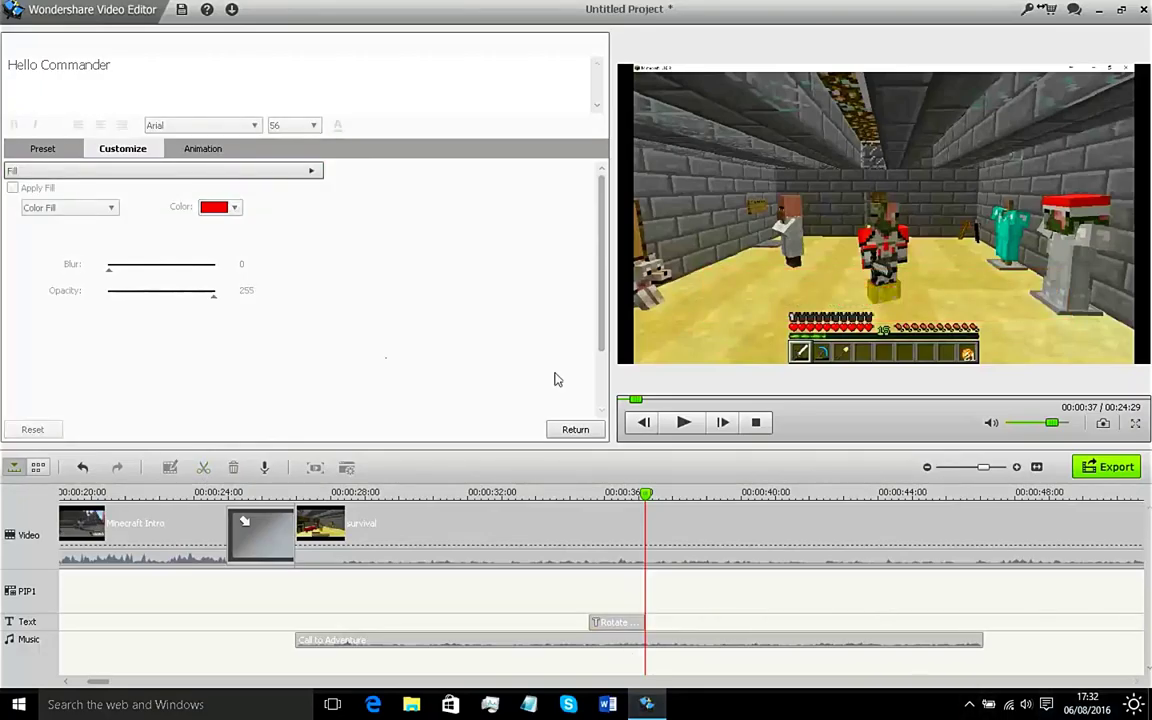
left_click(683, 422)
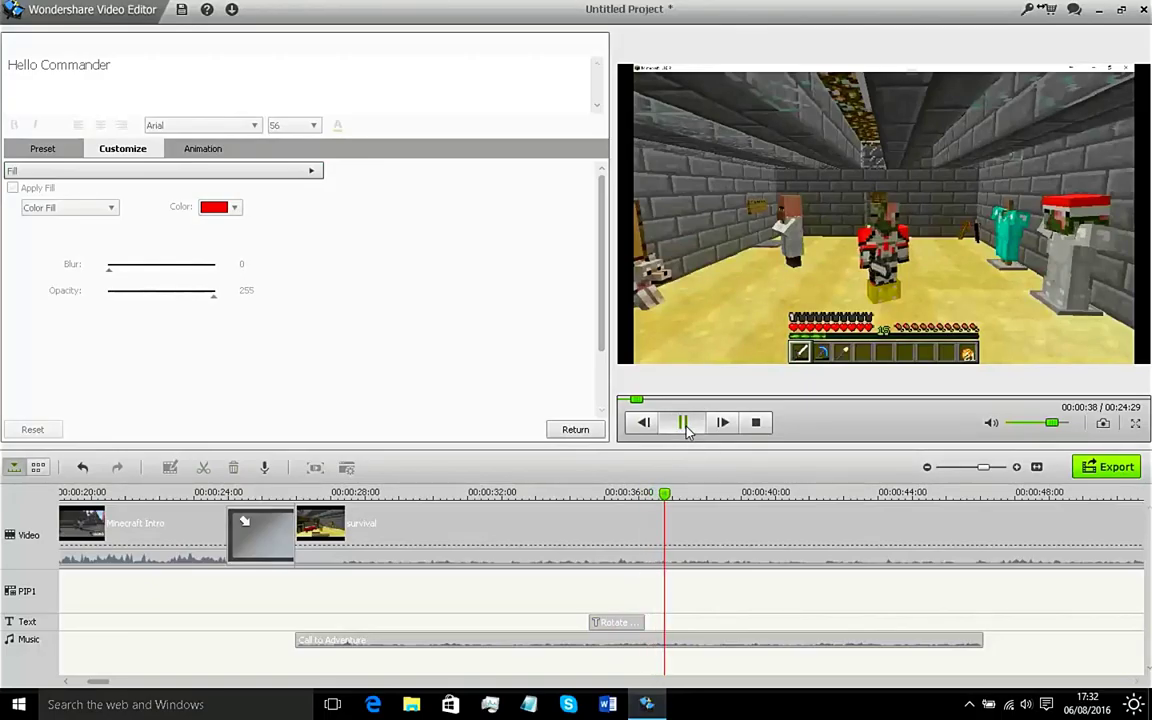
left_click(683, 422)
Step: Extend the shortened title's text to read "Hello Commander," with "How Are You Doing Today" directly on the line below
left_click(616, 622)
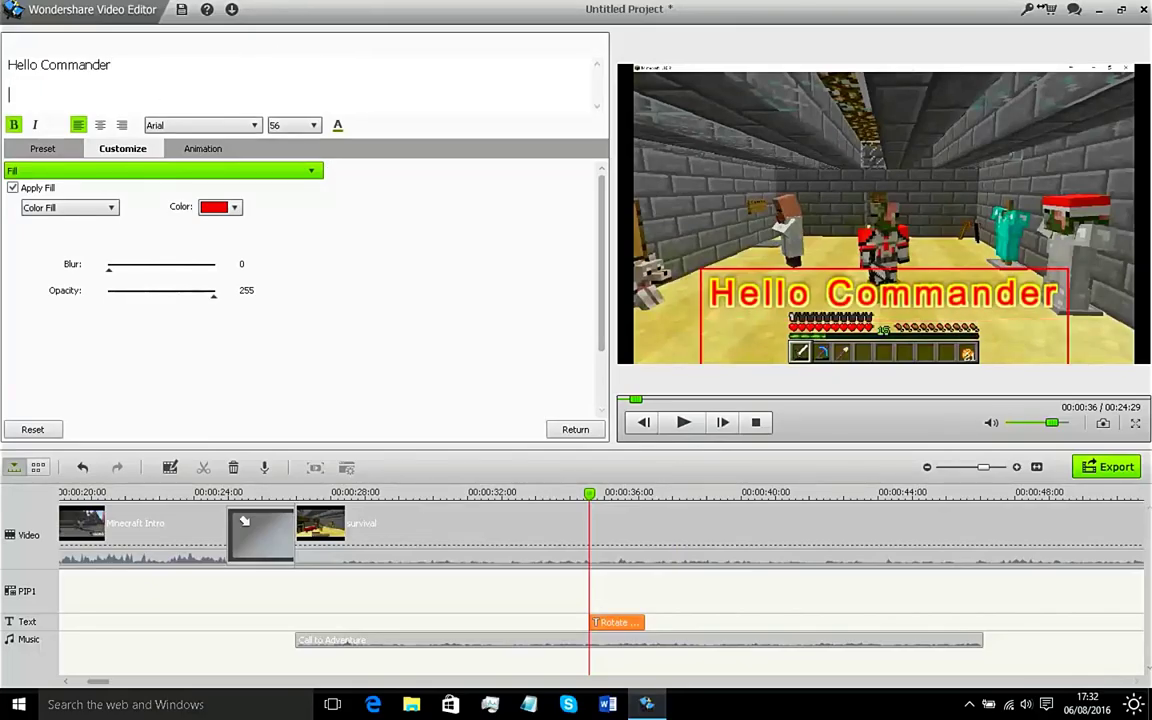
type(",")
key("Return")
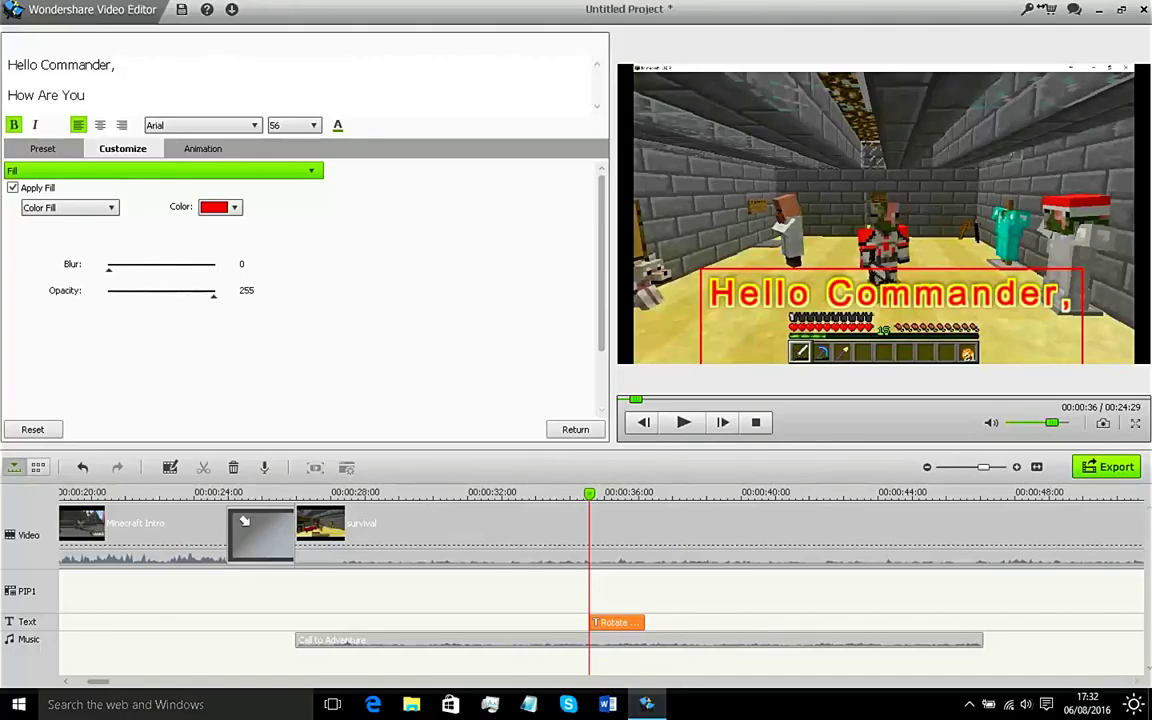
type("How Are You Doing ")
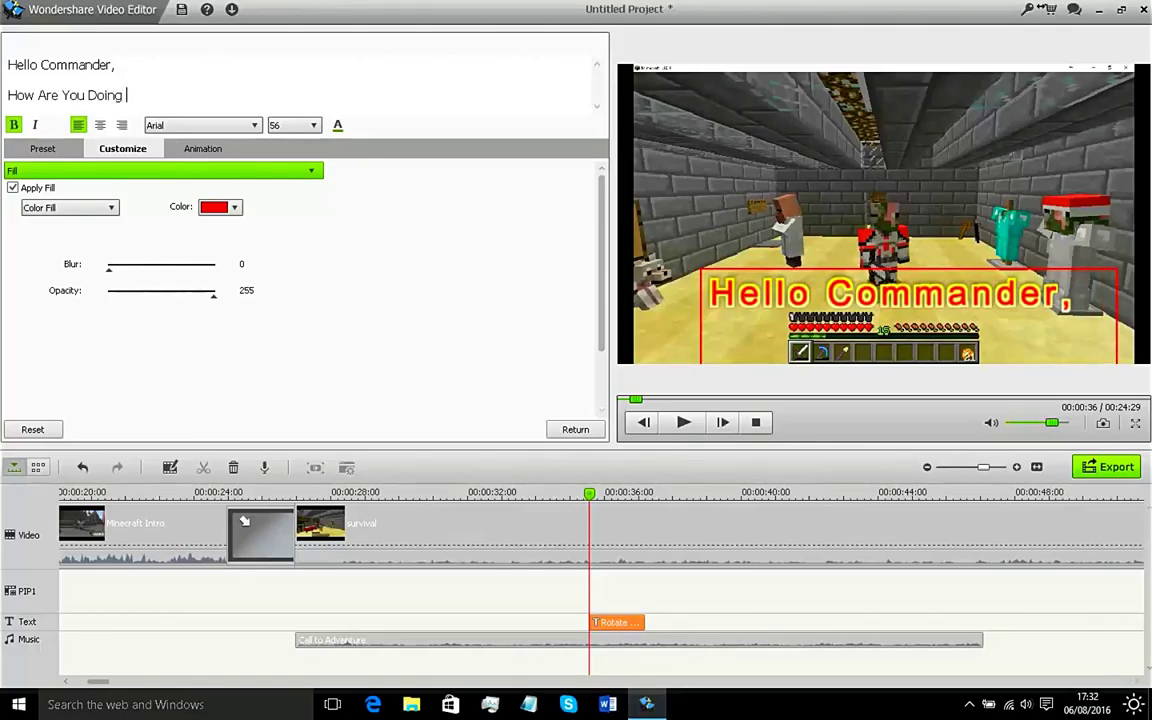
type("Today")
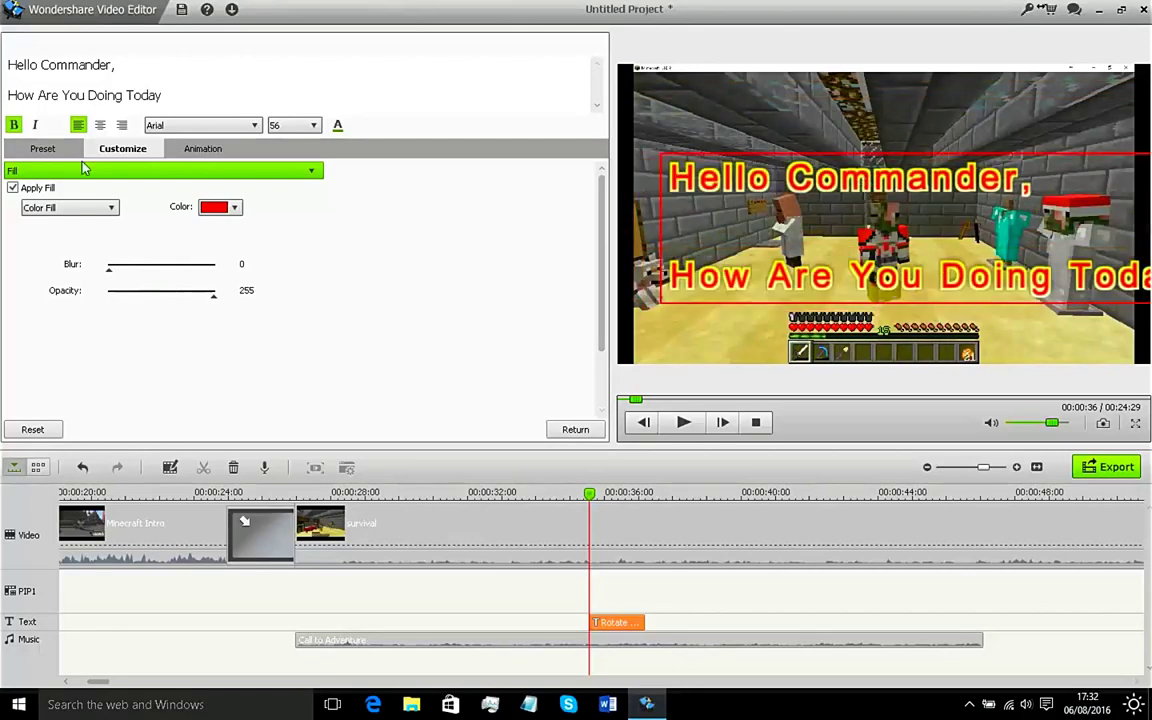
left_click(50, 86)
key("BackSpace")
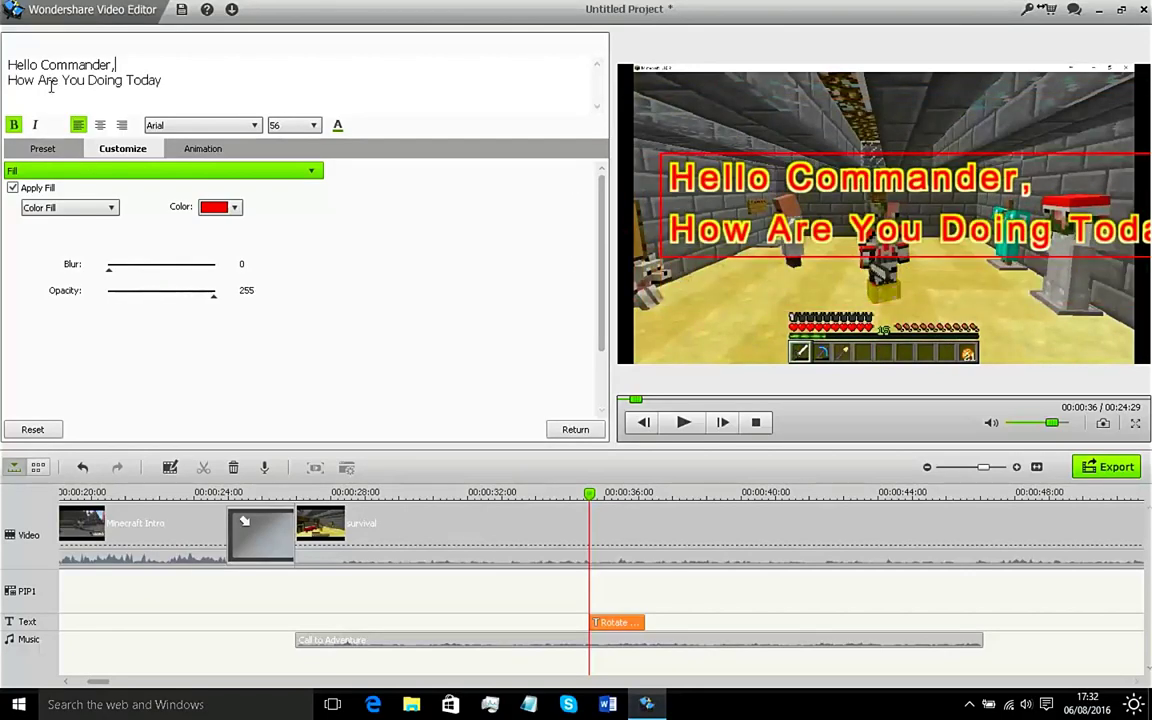
Step: Set the two-line title's font size to 48 and move it to the lower part of the frame, just above the hotbar
left_click(308, 127)
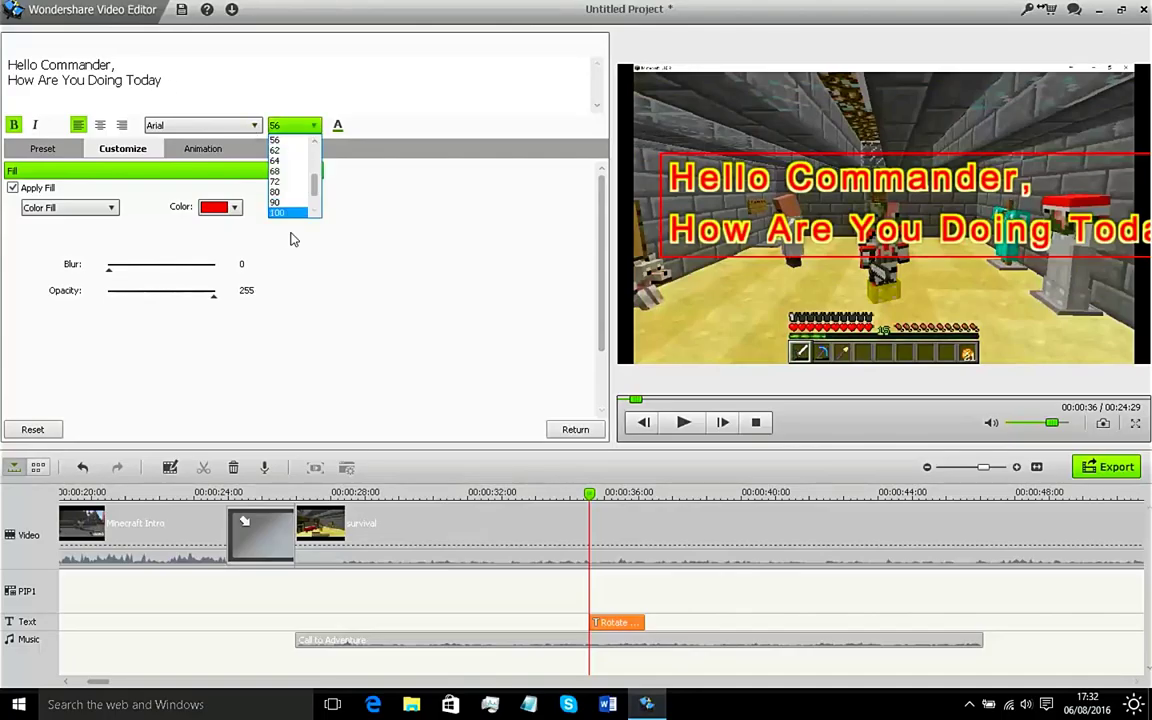
scroll(300, 178, "up", 2)
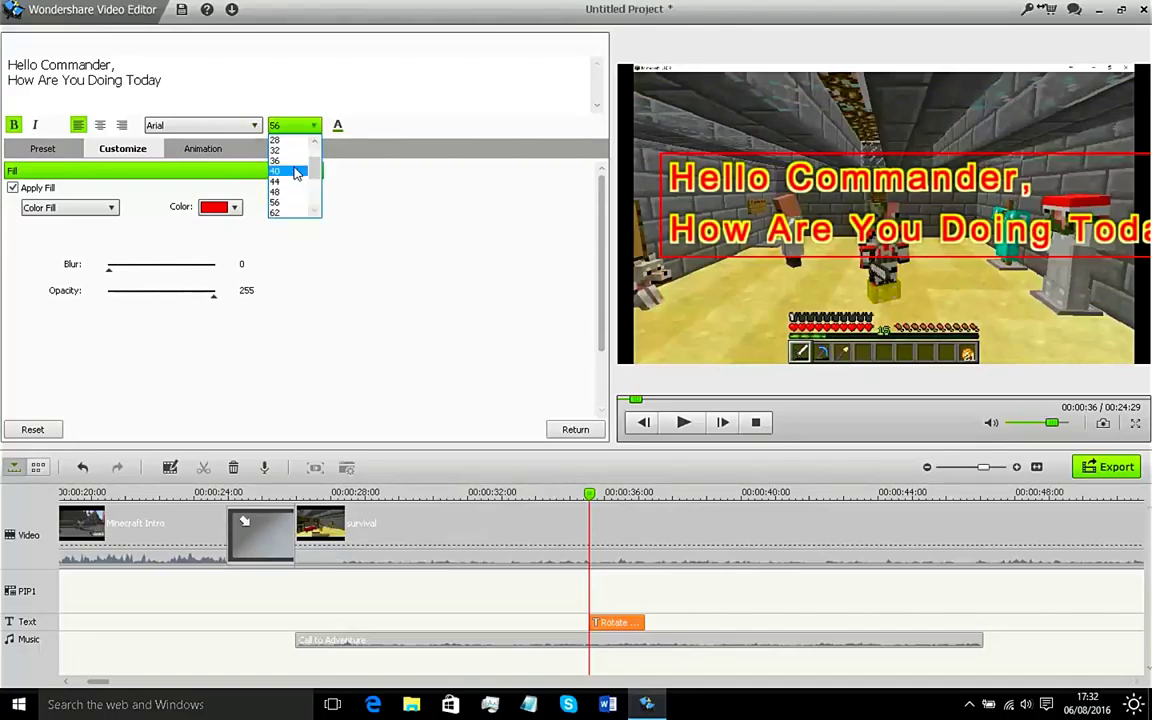
left_click(290, 186)
left_click_drag(845, 222, 852, 258)
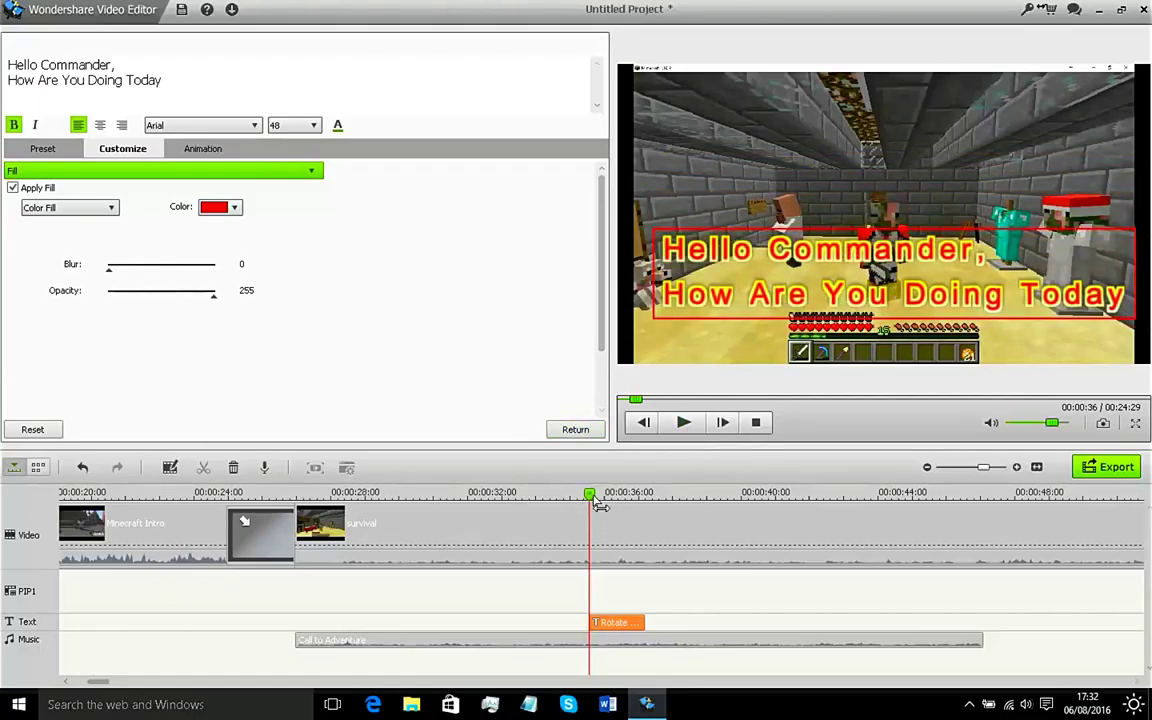
Step: Play the footage to find the next line's cue and paste a copy of the title on the text track at about 39 seconds
left_click(695, 421)
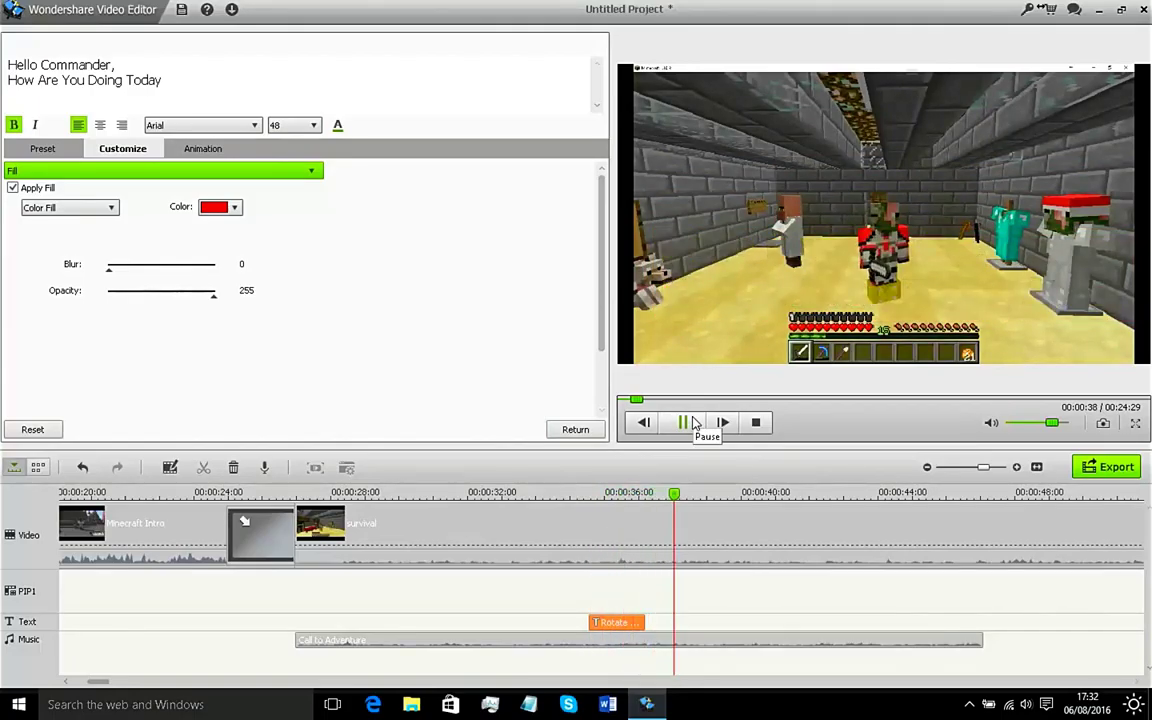
left_click(686, 423)
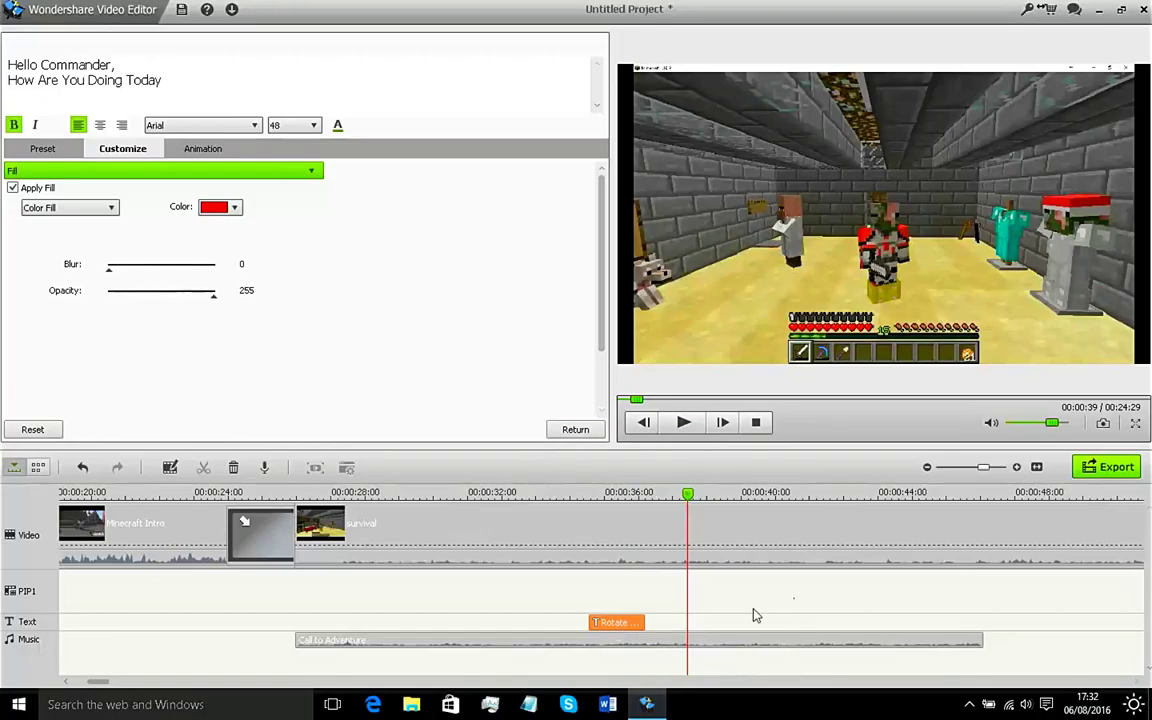
left_click(712, 625)
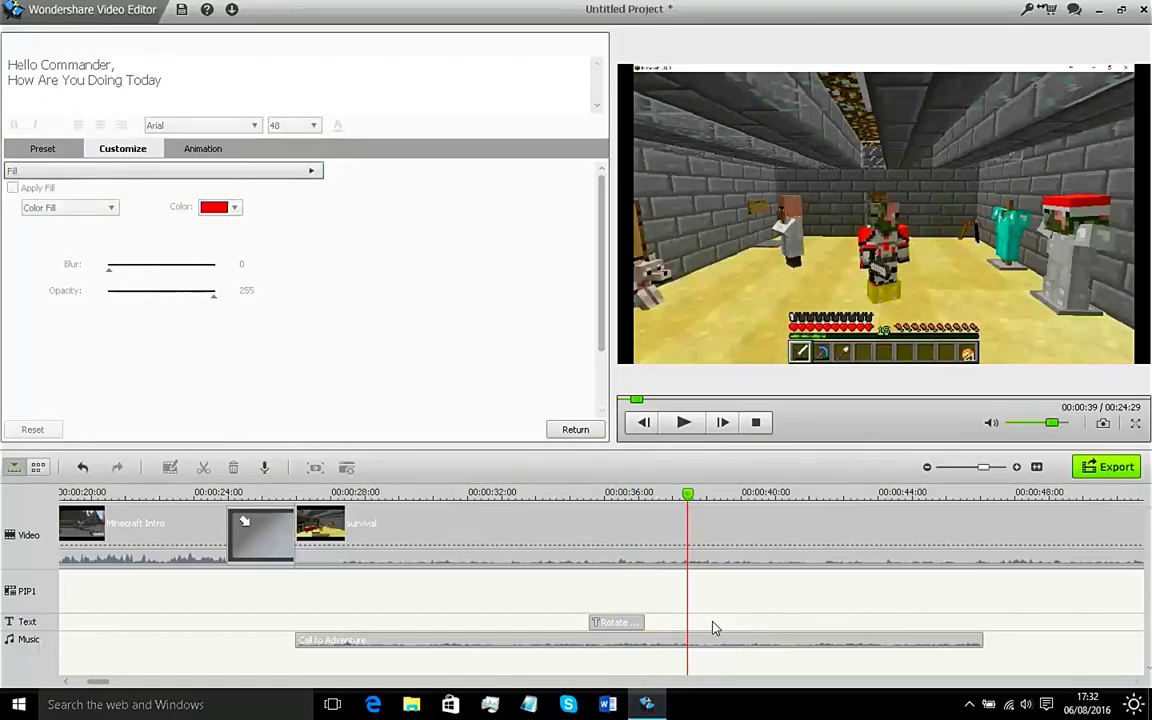
left_click(721, 547)
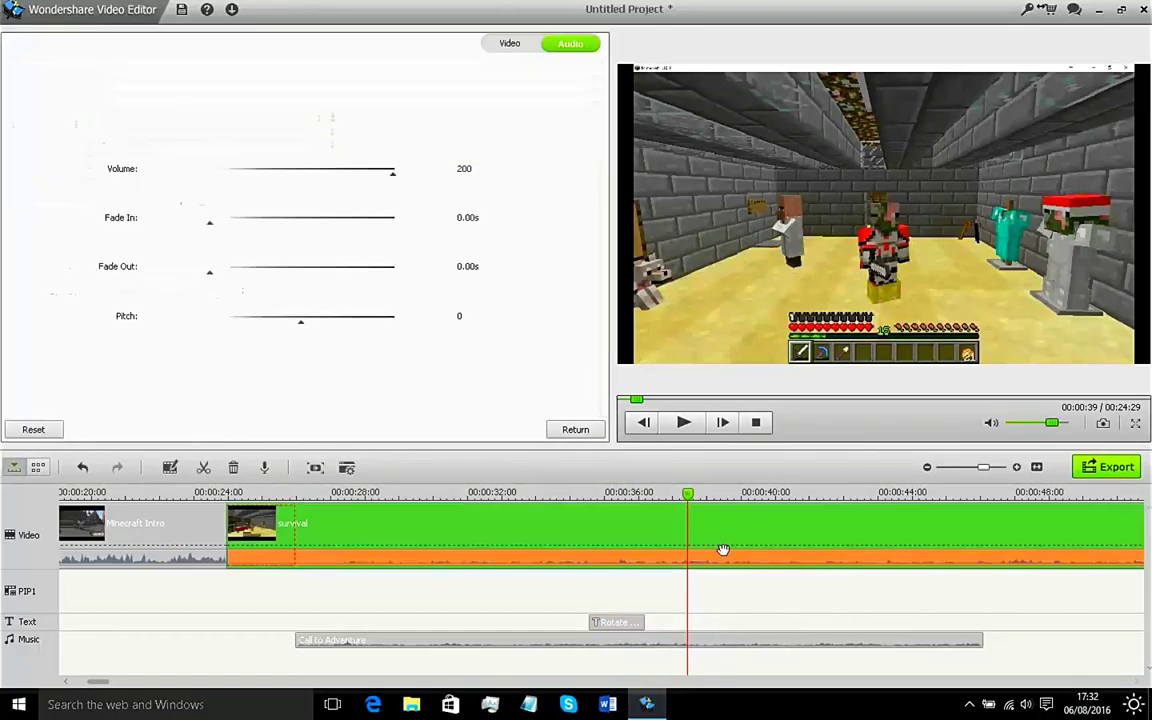
left_click(700, 621)
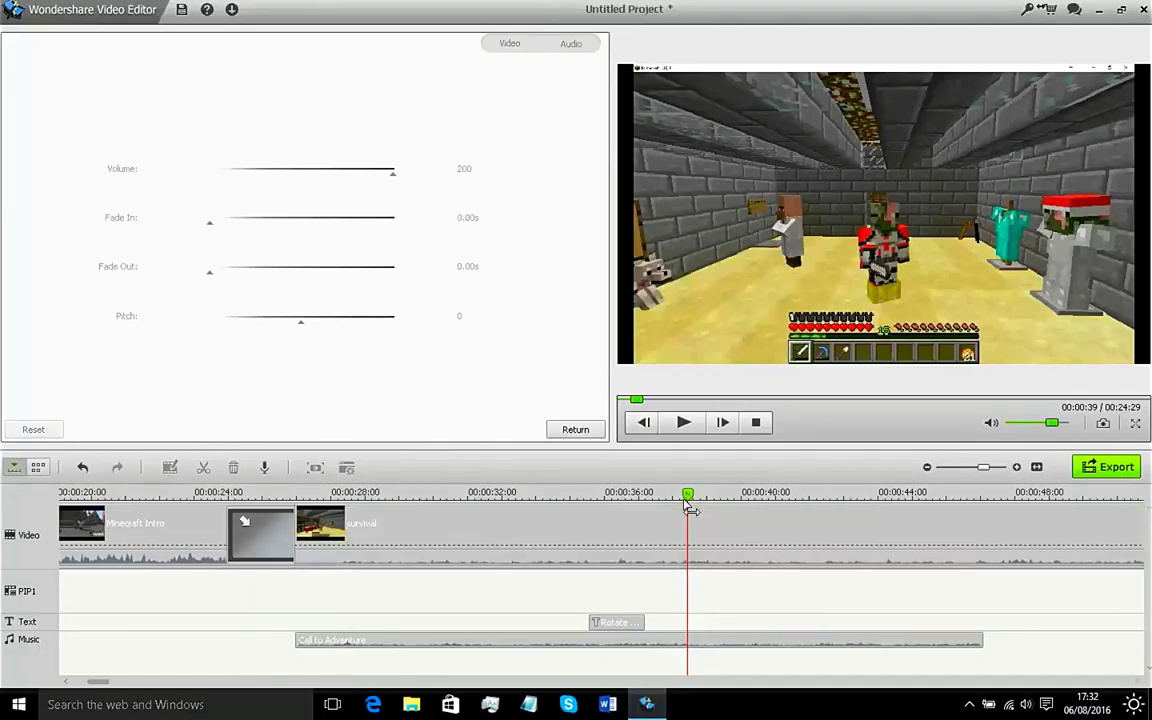
left_click(636, 624)
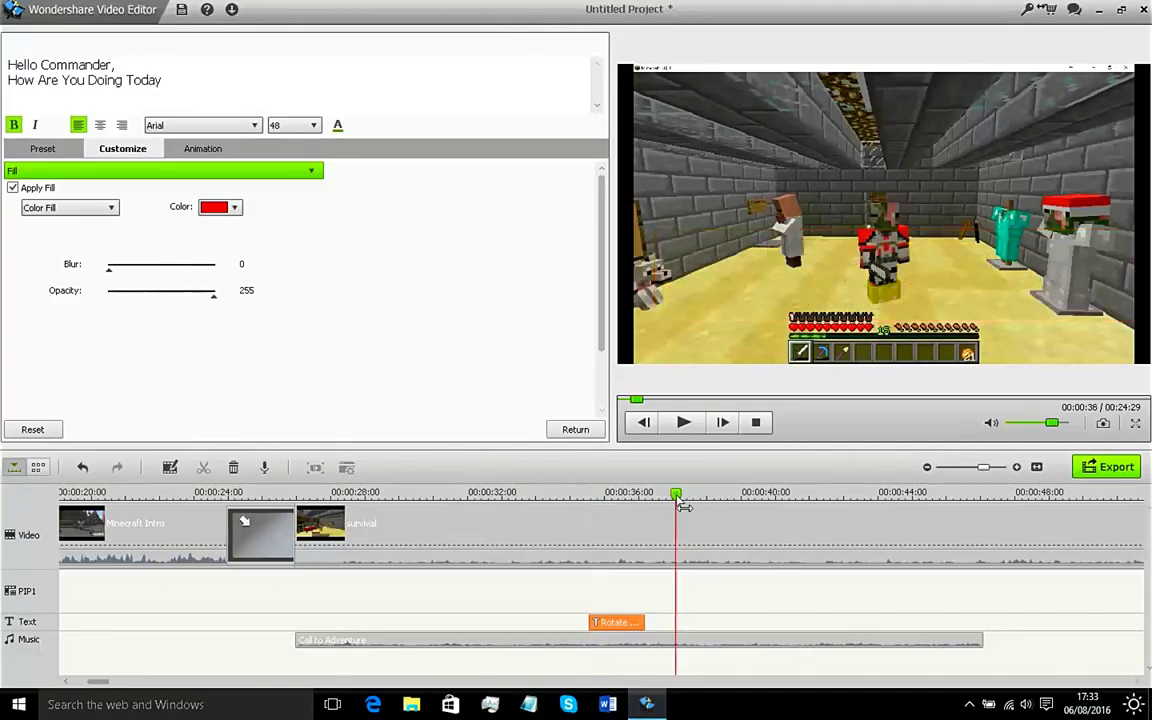
left_click(684, 422)
left_click(699, 437)
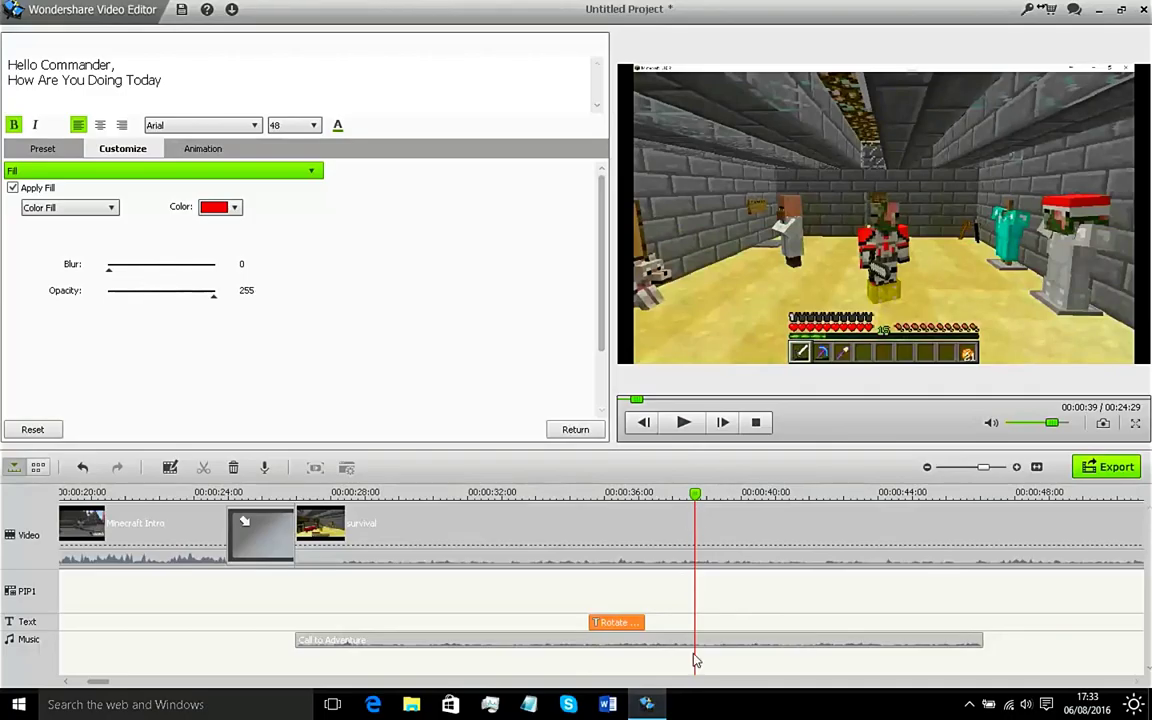
key("ctrl+v")
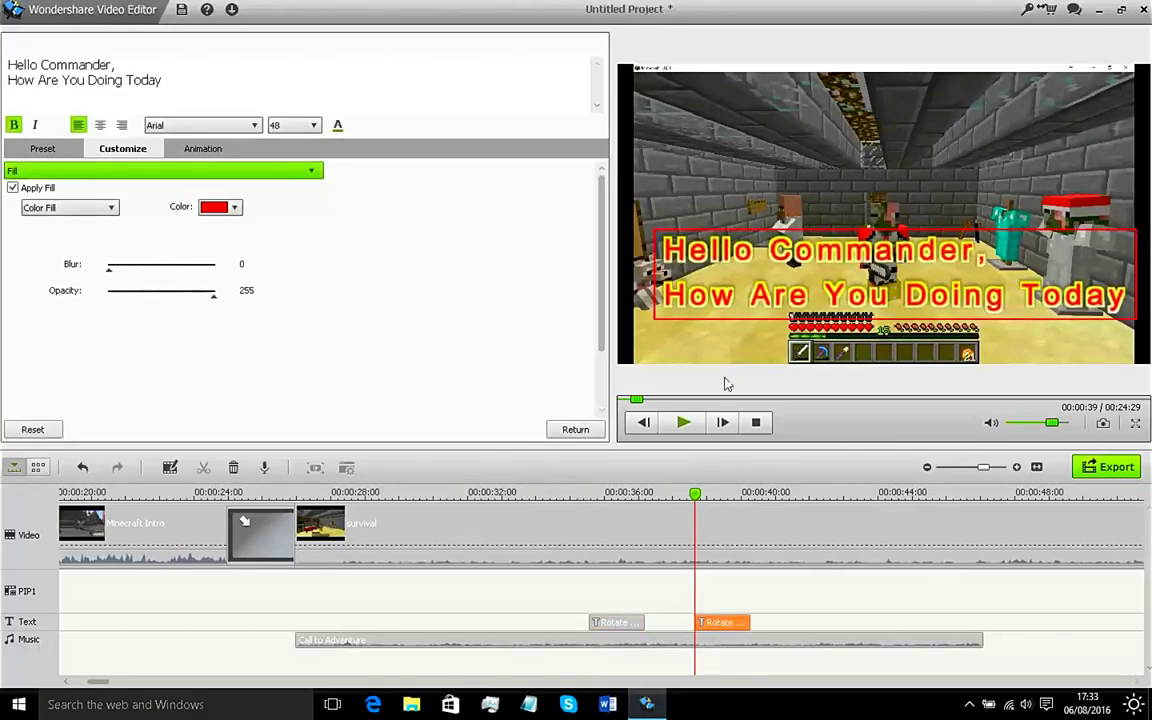
Step: Replace the copied title's text with "Im Doing Fine Thanks."
left_click_drag(179, 102, 5, 8)
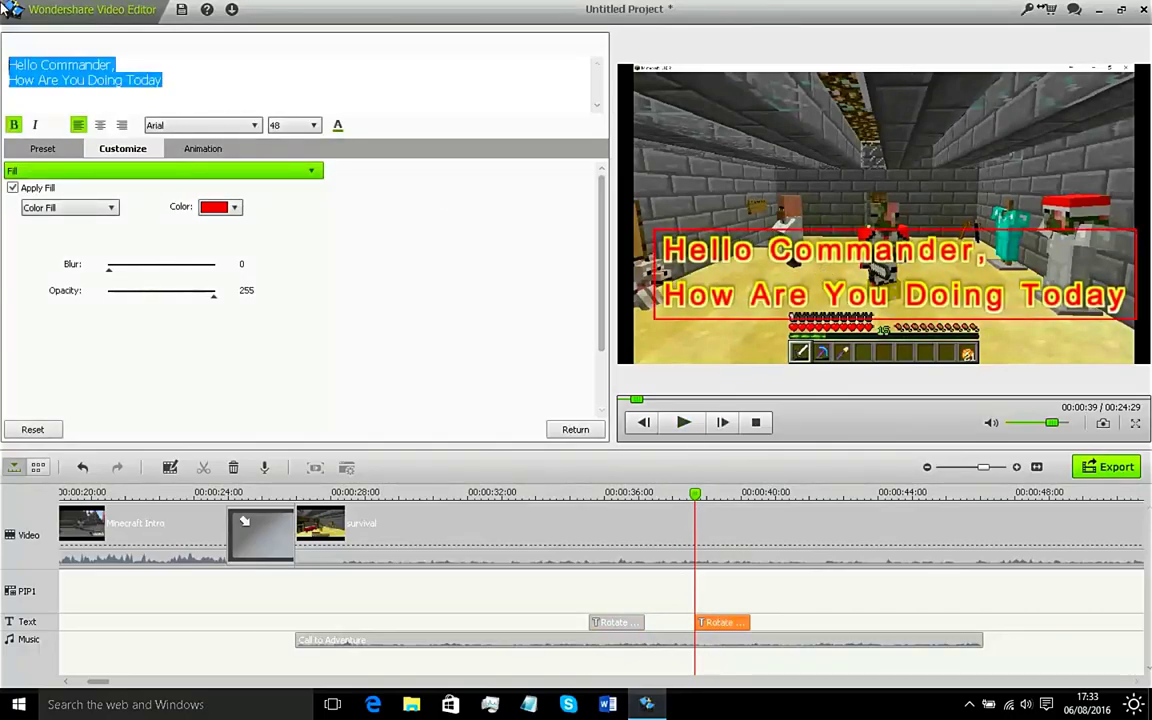
key("BackSpace")
type("Im ")
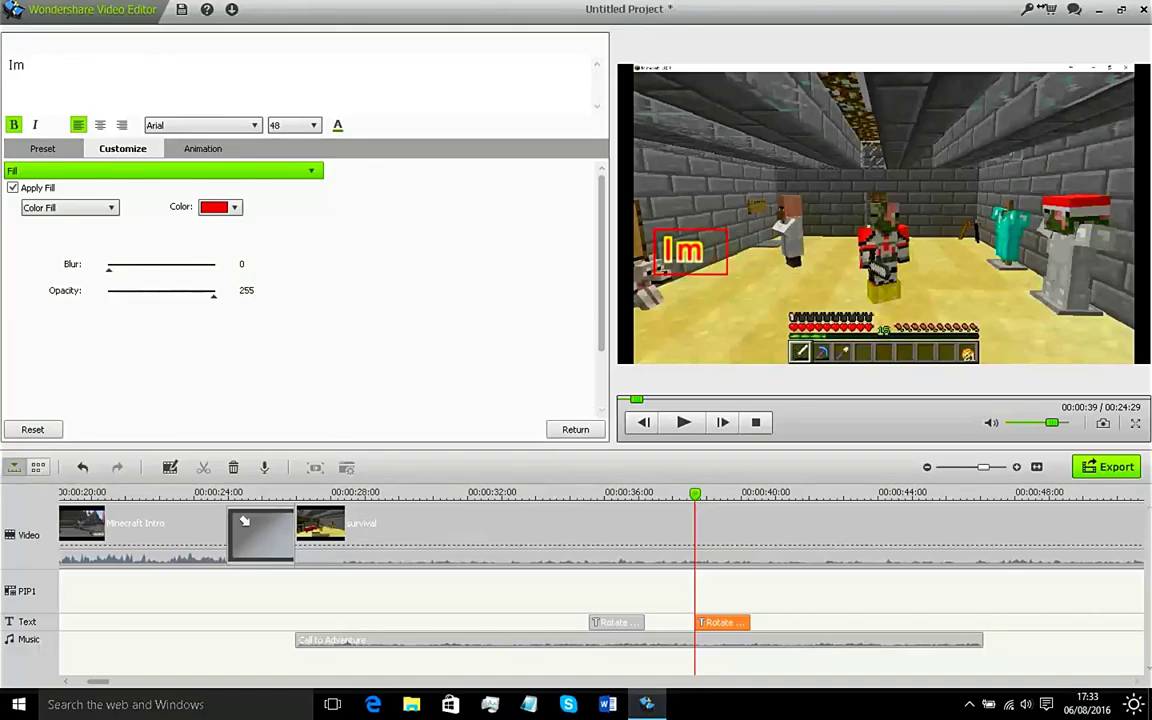
type("Doing")
key("BackSpace")
type("ng ")
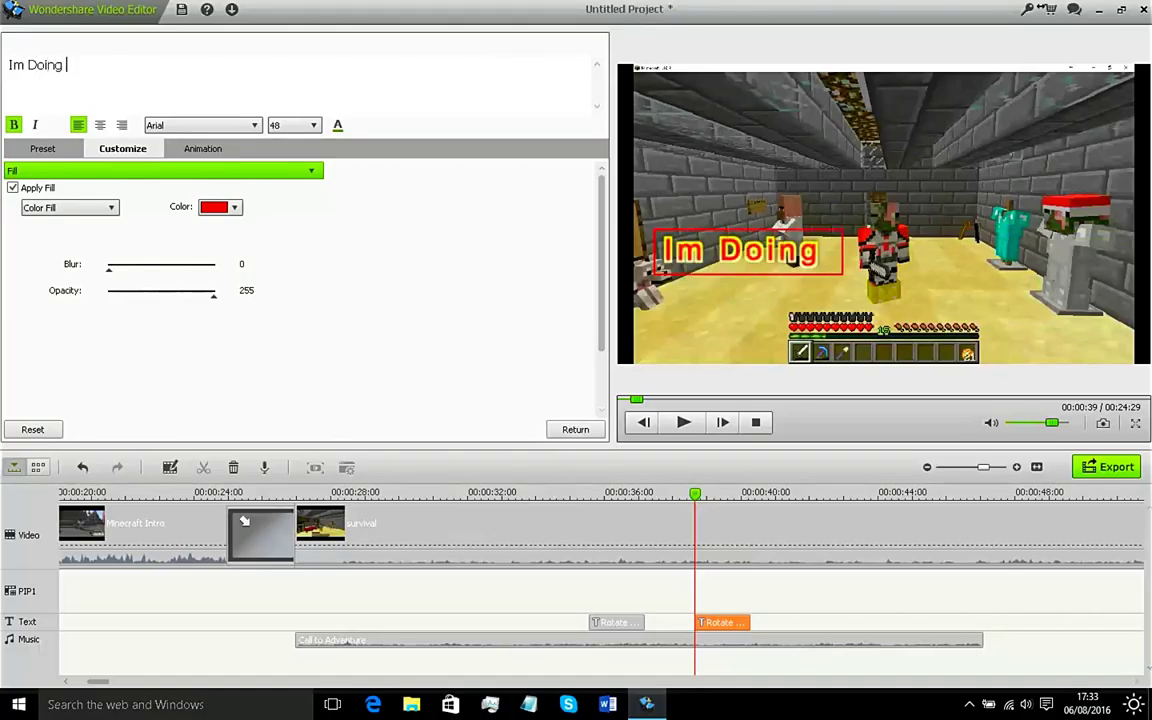
type("Fine Tha")
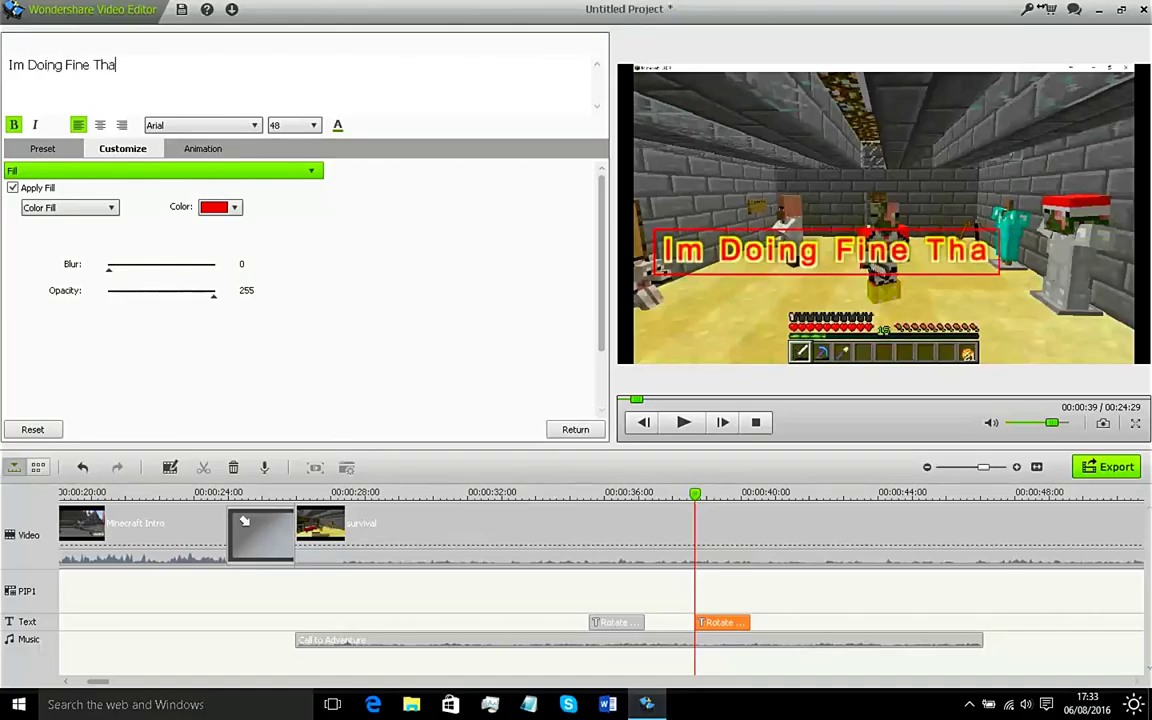
type("nks ")
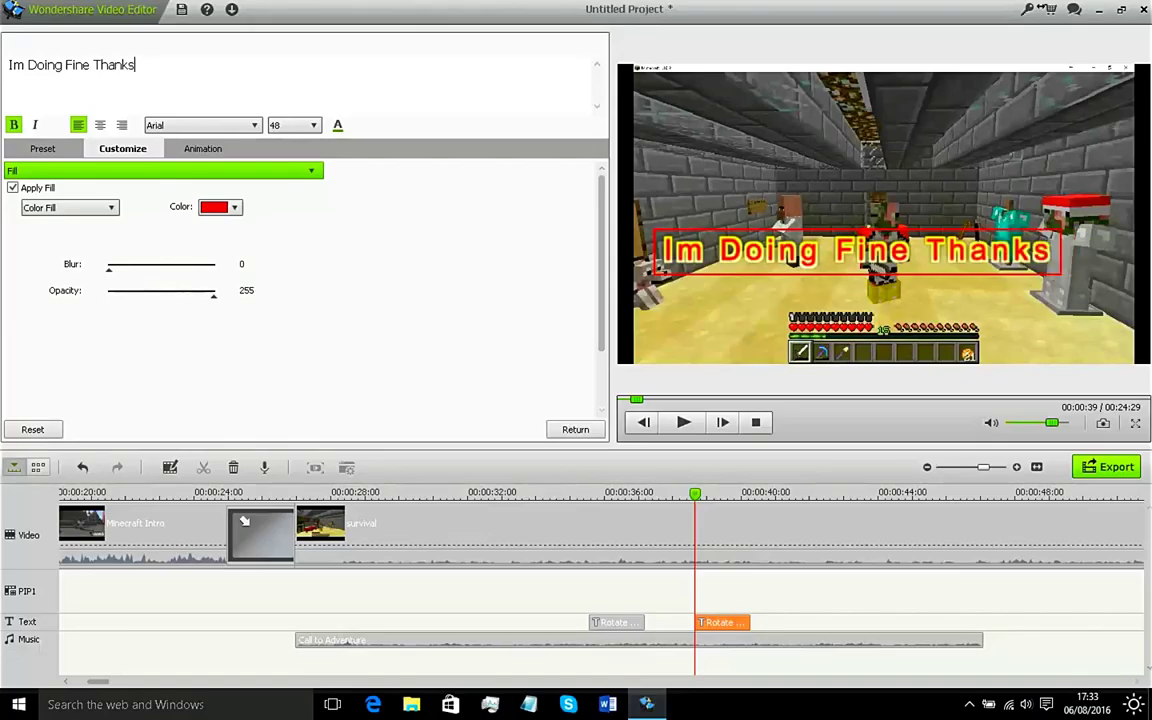
type(">")
key("BackSpace")
type(".")
Step: Move the Im Doing Fine Thanks title slightly earlier to start at about 38 seconds, playing the footage to check its timing
left_click(683, 422)
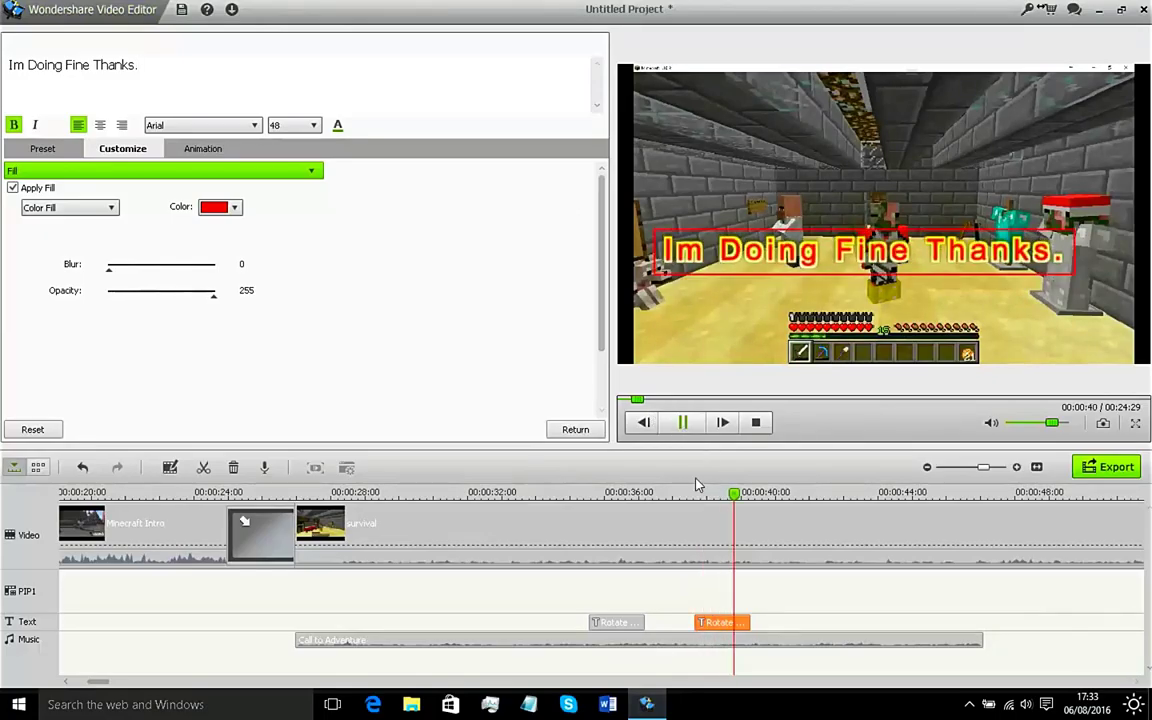
key("space")
left_click_drag(748, 500, 672, 505)
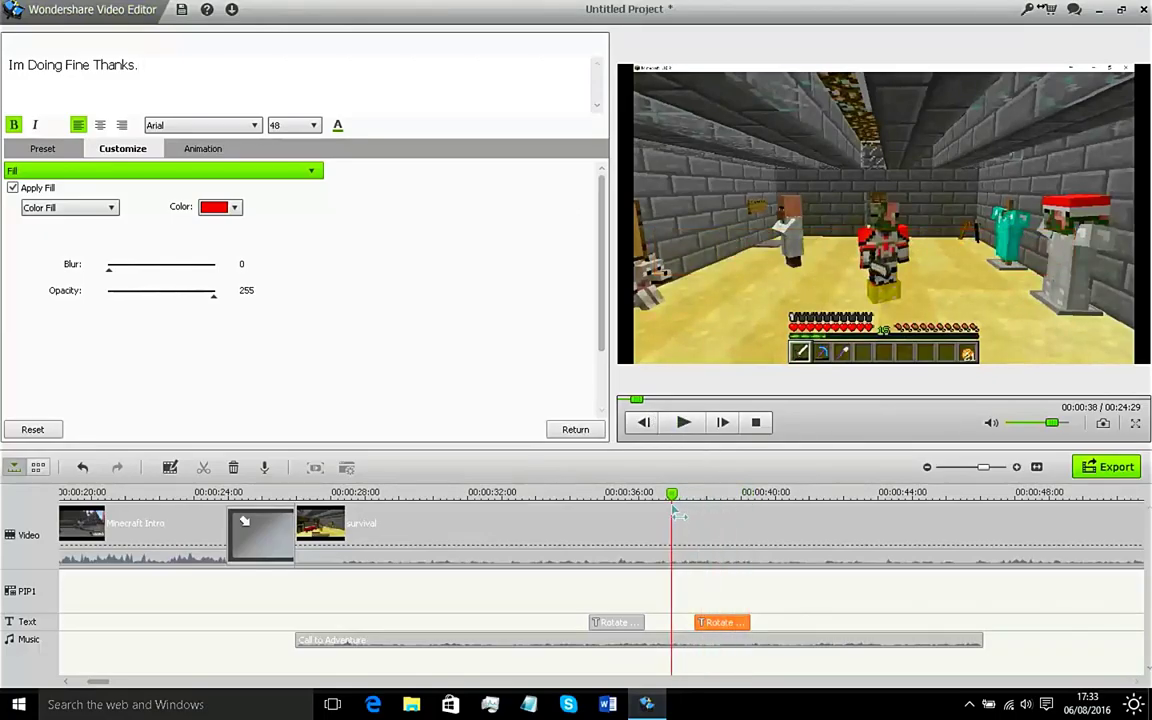
left_click(683, 430)
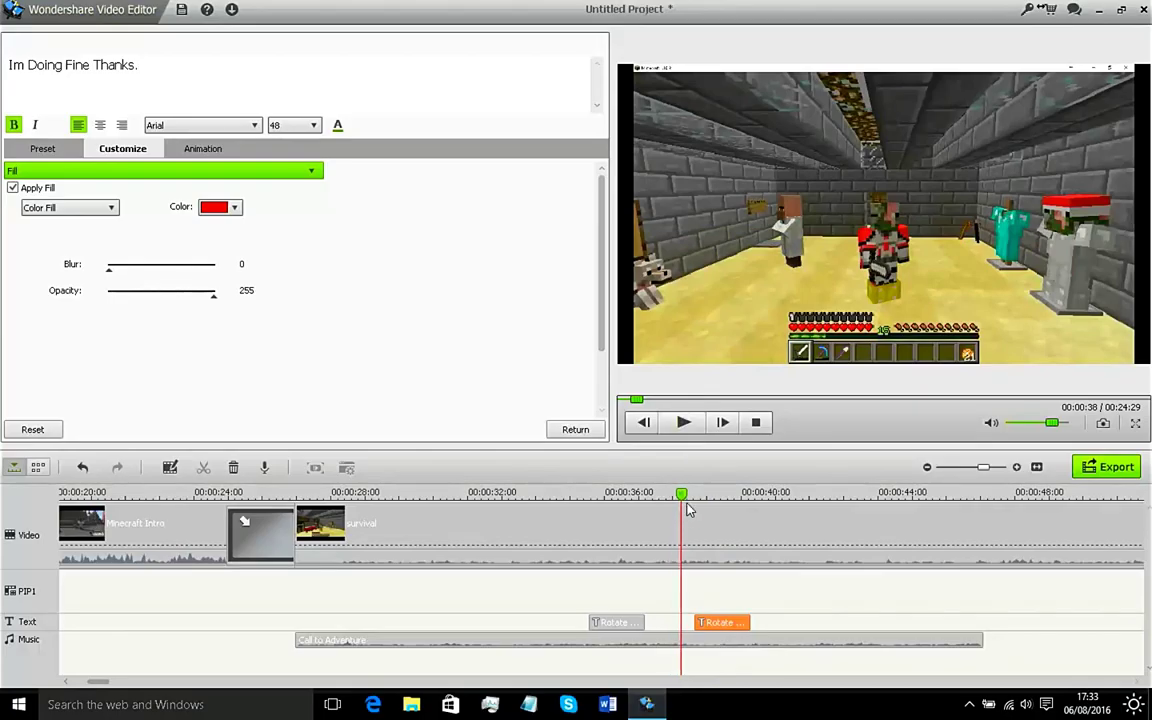
mouse_move(716, 622)
left_mouse_down()
mouse_move(709, 612)
mouse_move(702, 622)
left_mouse_up()
left_click(683, 422)
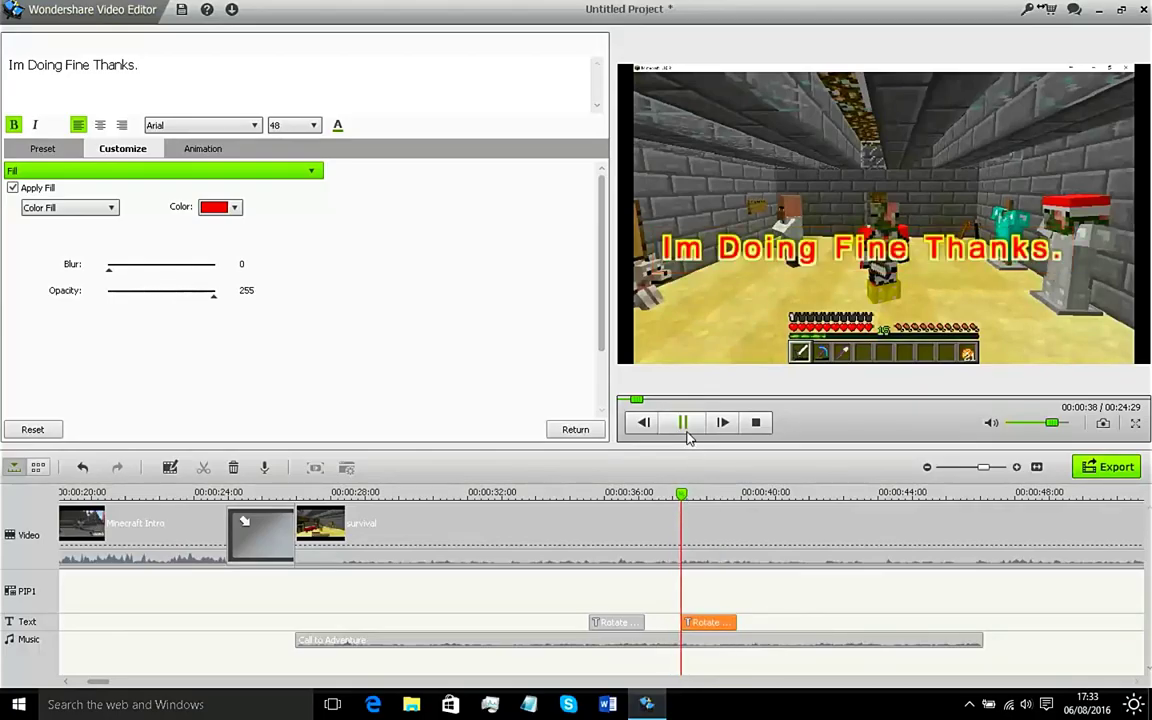
Step: Play the footage to find where the Im Doing Fine Thanks title should end, split it at about 39 seconds and delete the remainder
left_click(683, 422)
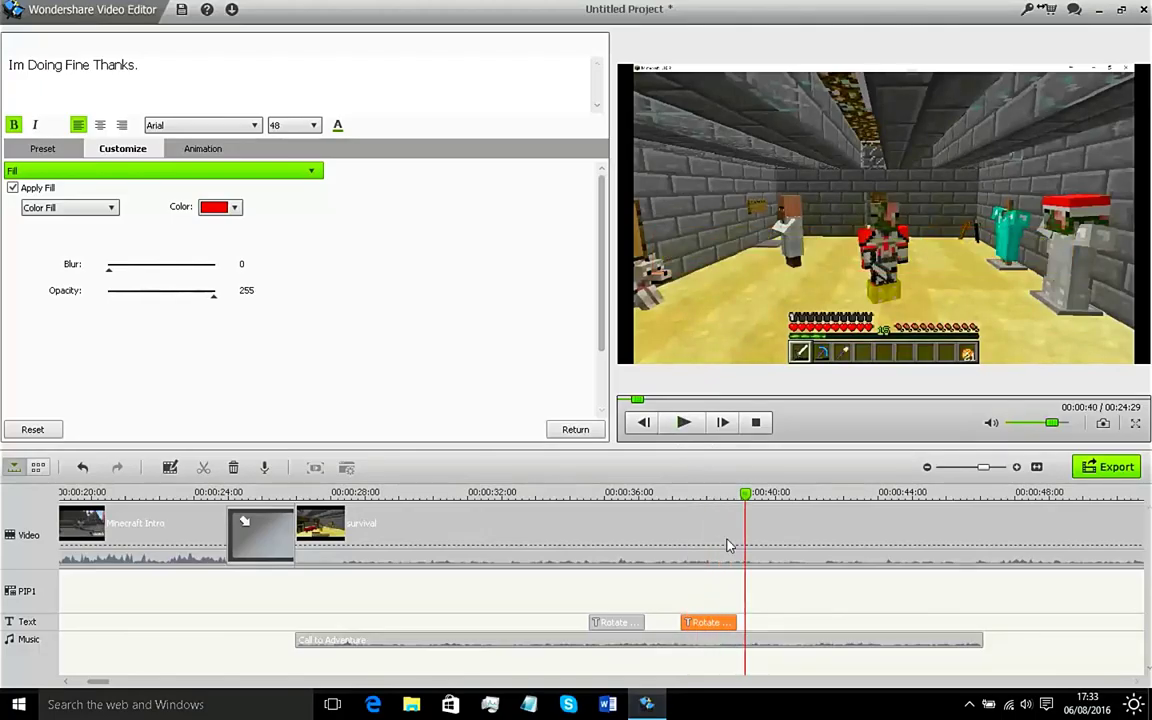
left_click_drag(748, 503, 697, 503)
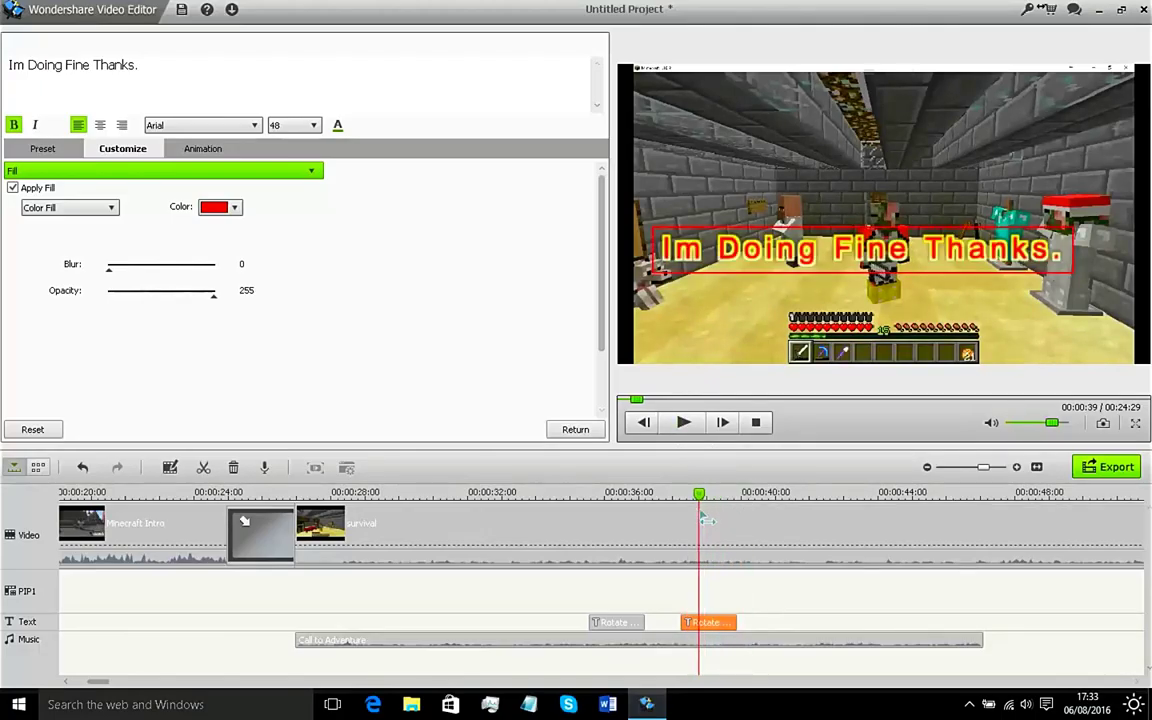
left_click(684, 422)
left_click(684, 422)
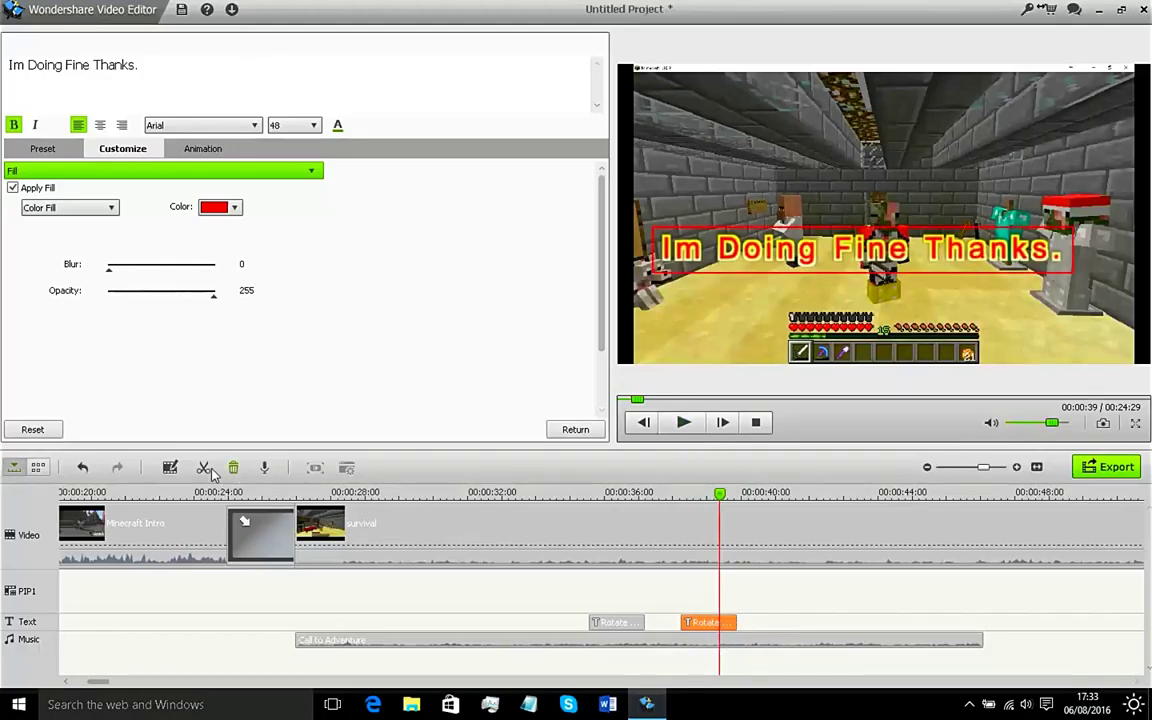
key("ctrl+b")
key("Delete")
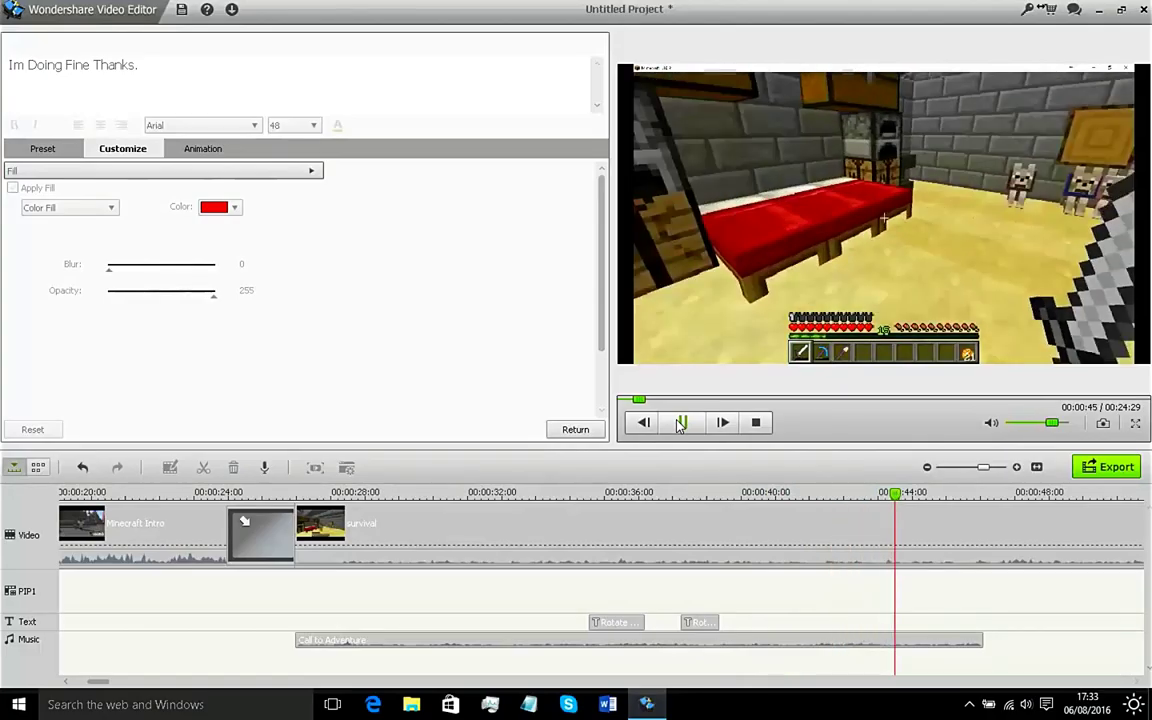
Step: Locate the start of the chicken pen scene in the survival clip and split the clip at about 1:28
left_click(680, 424)
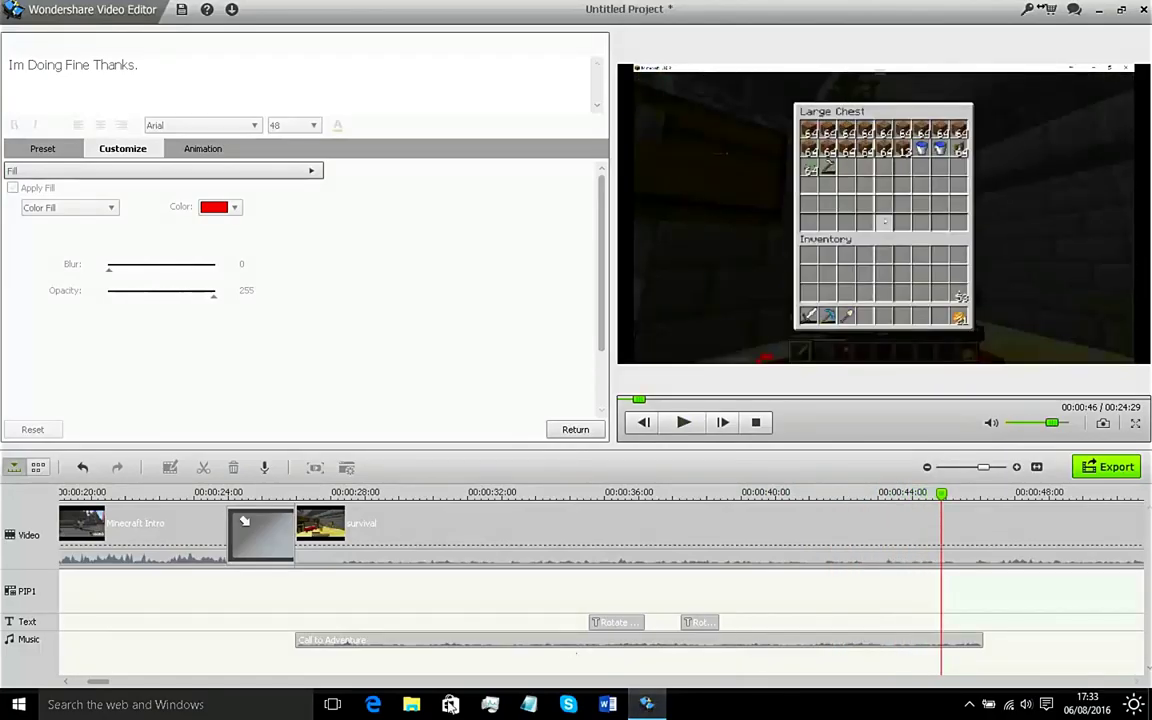
scroll(25, 503, "down", 5)
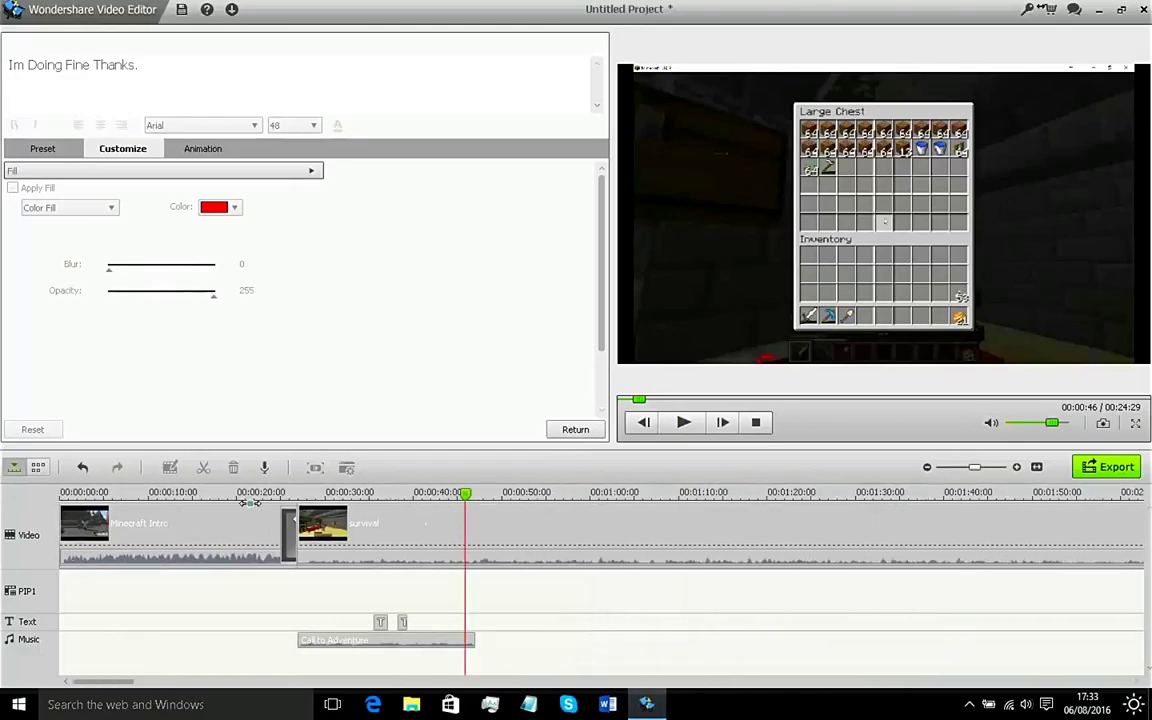
scroll(135, 497, "up", 5)
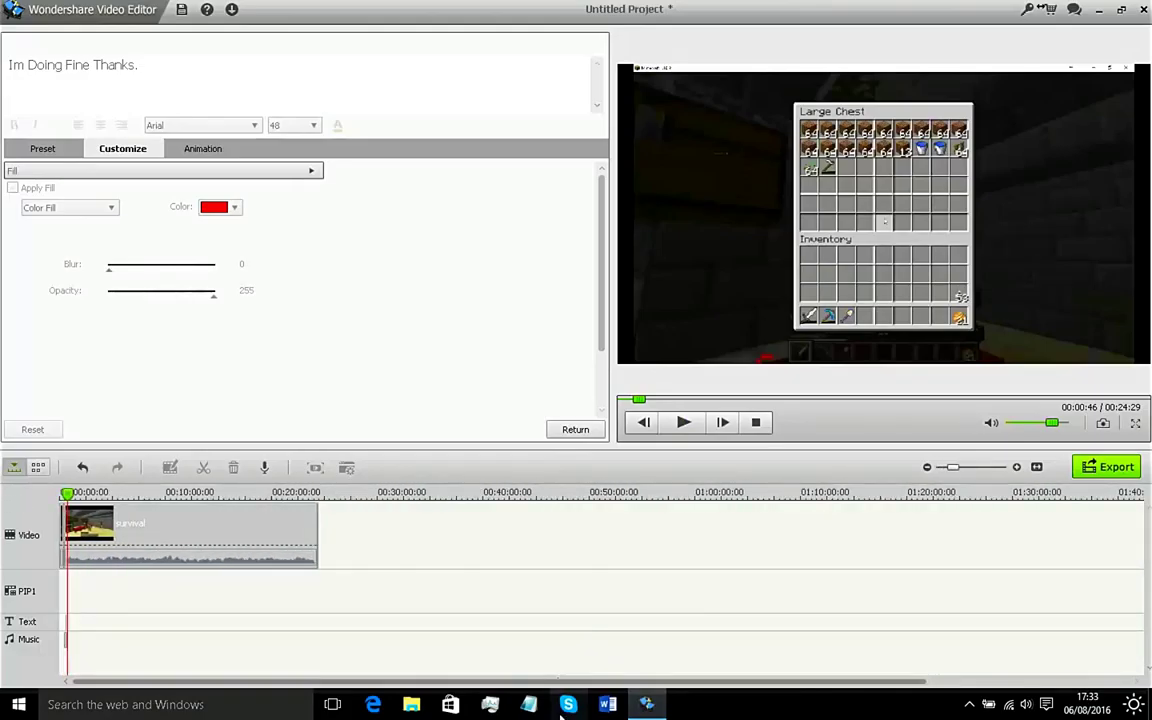
scroll(213, 490, "up", 3)
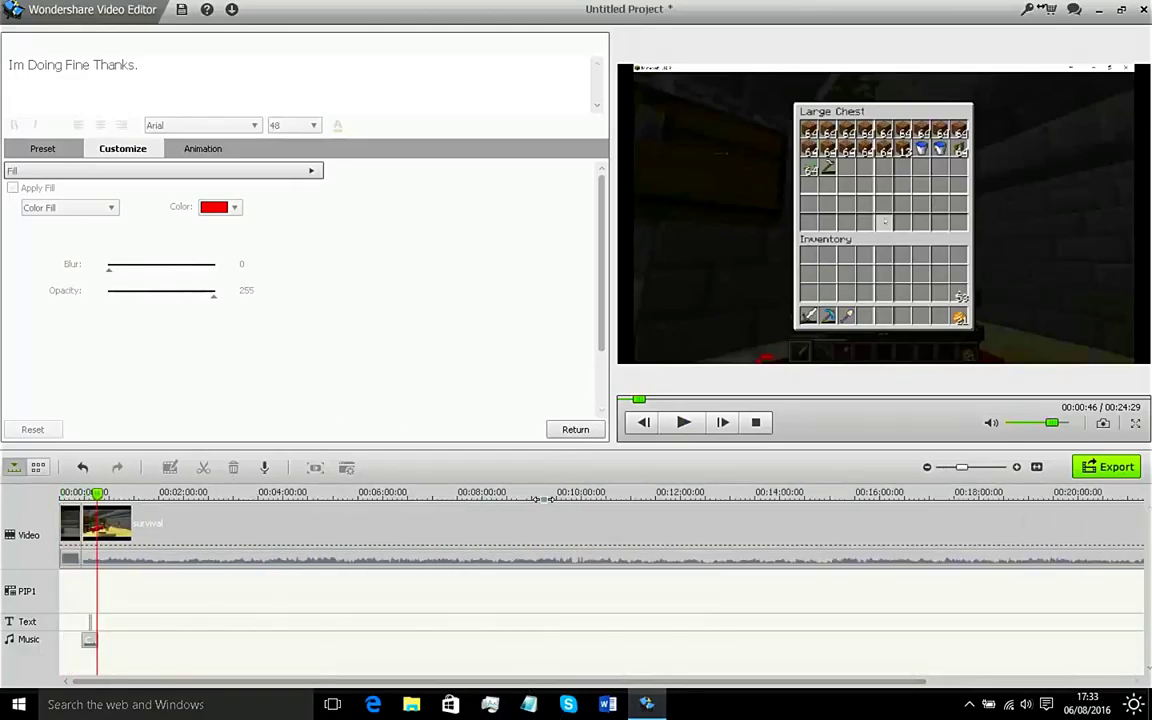
scroll(327, 497, "up", 2)
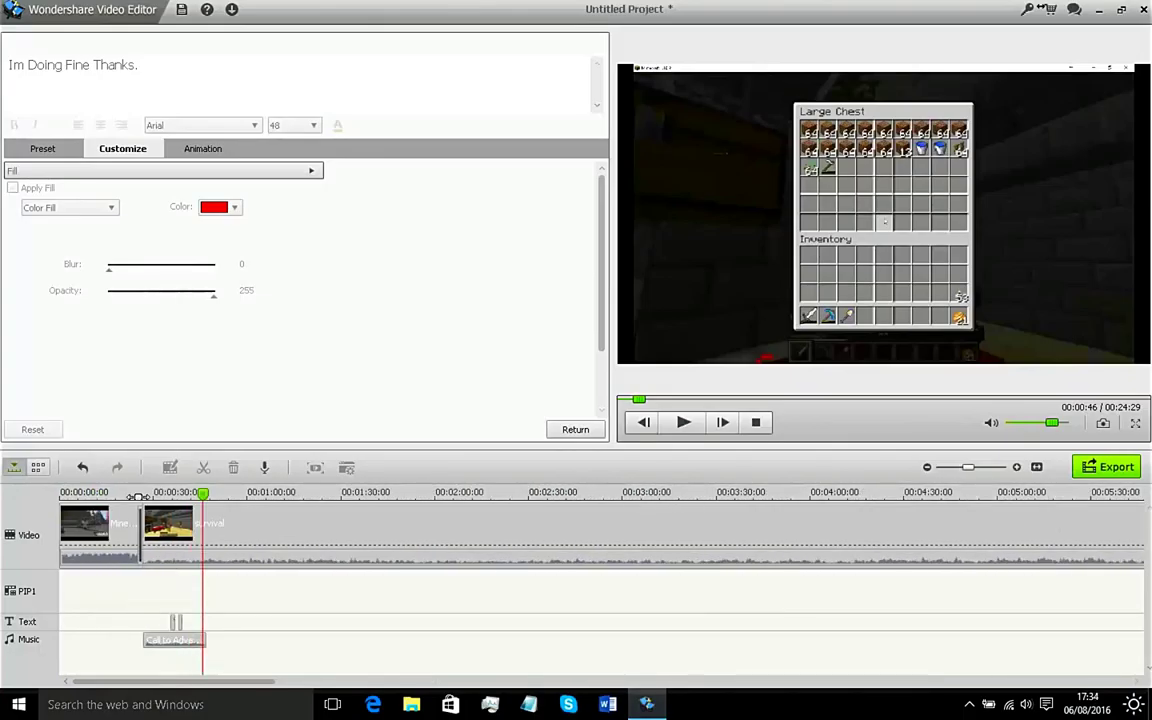
double_click(208, 512)
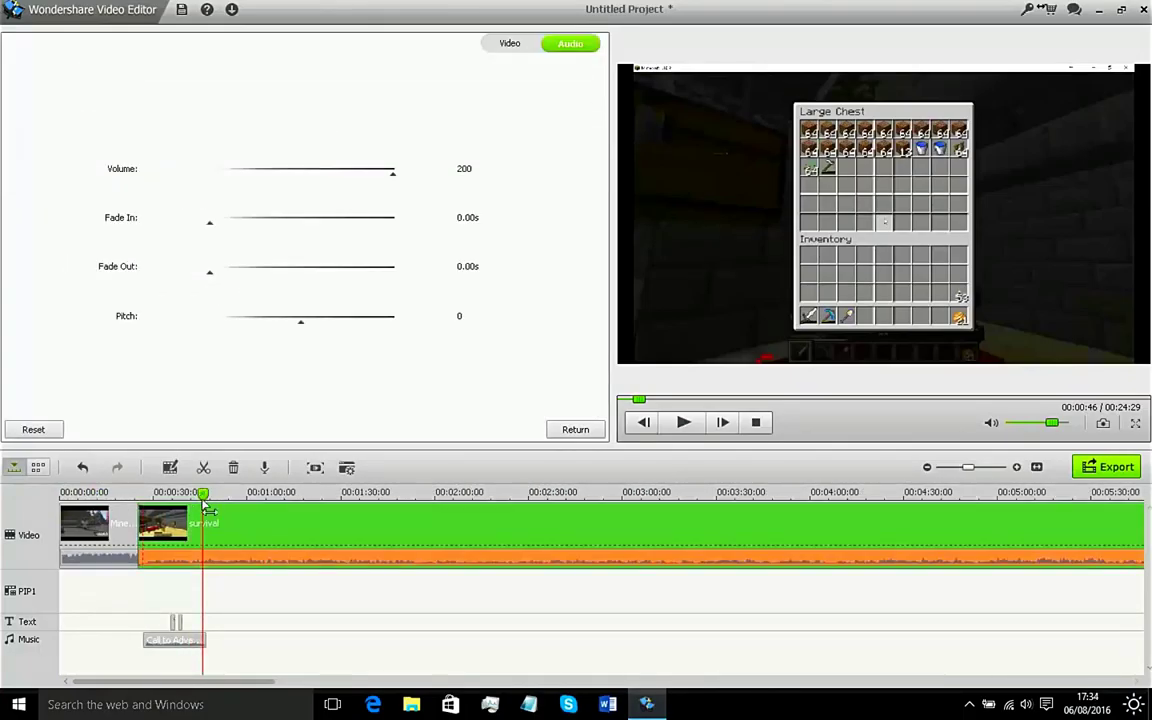
left_click_drag(207, 503, 362, 494)
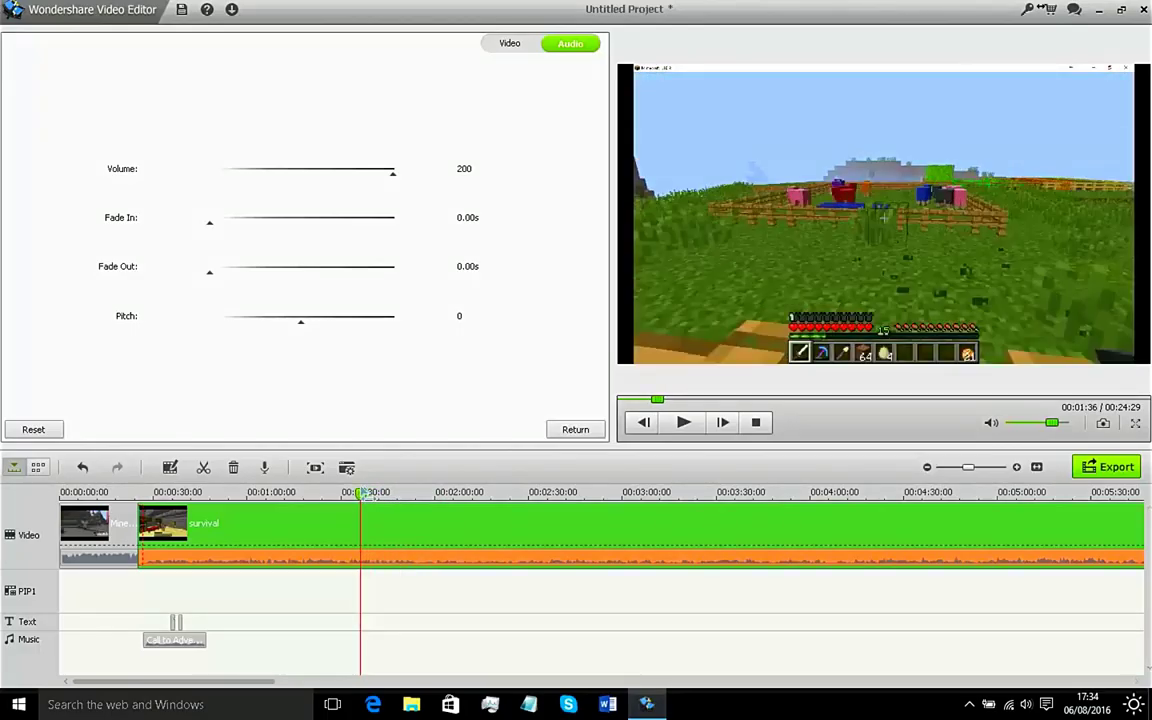
left_click_drag(364, 494, 340, 508)
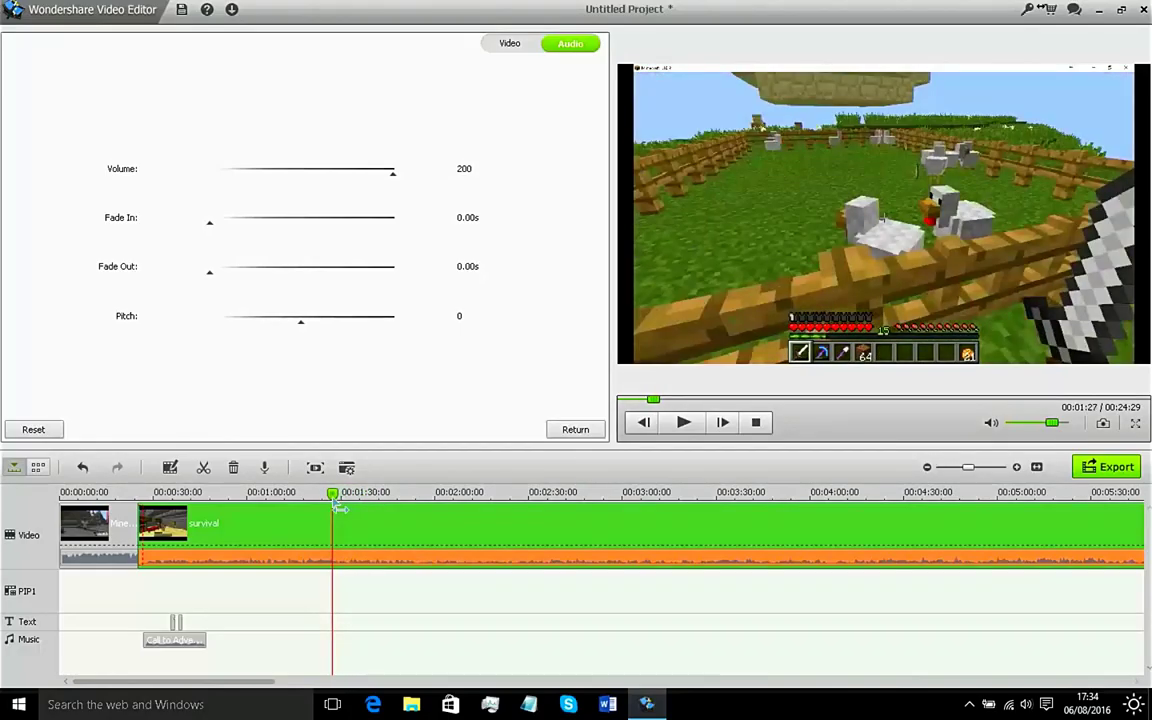
left_click_drag(340, 508, 305, 505)
left_click(319, 492)
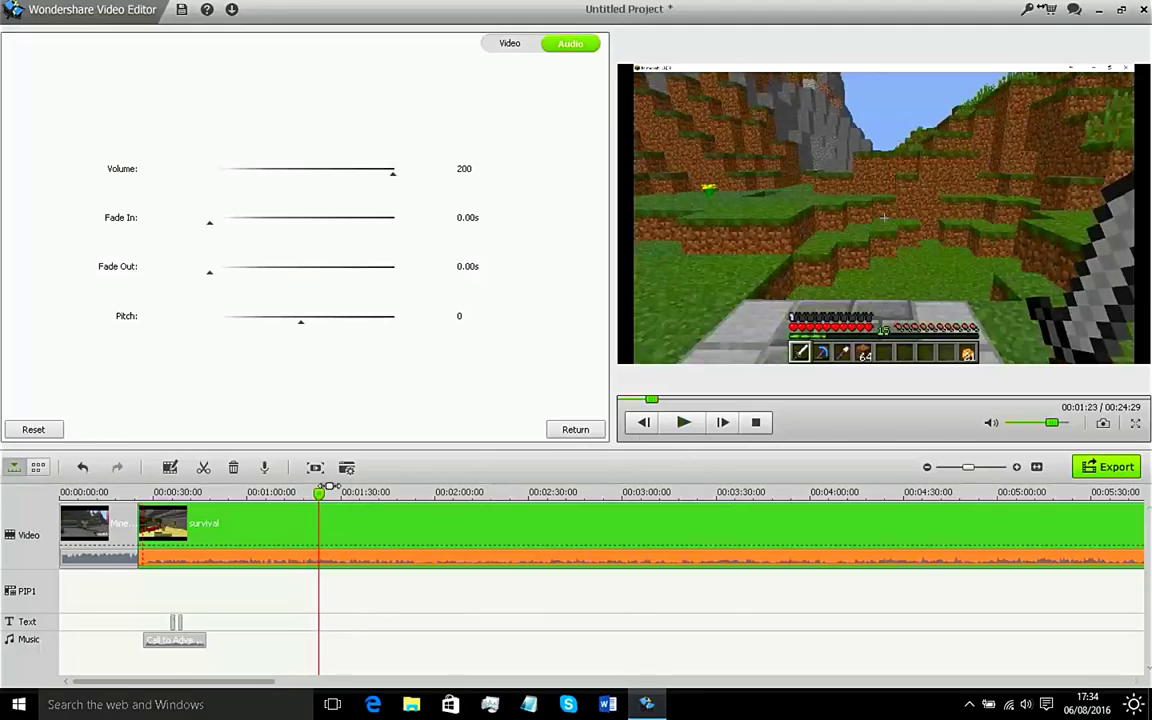
left_click(683, 424)
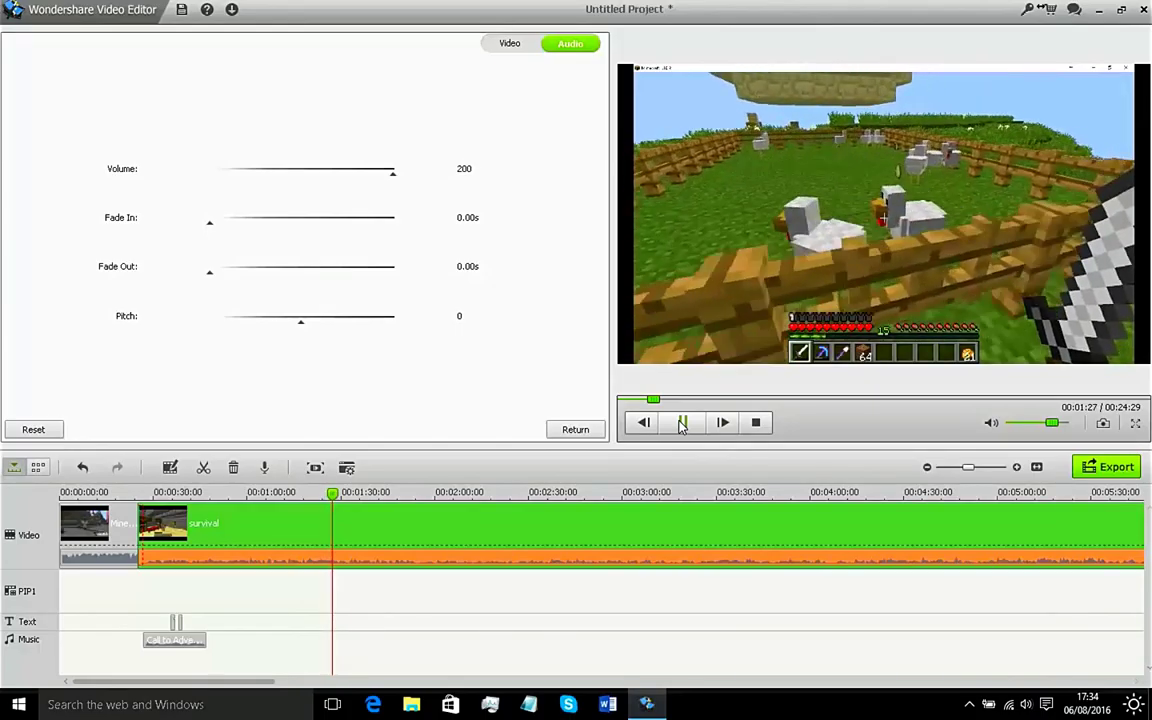
left_click(683, 424)
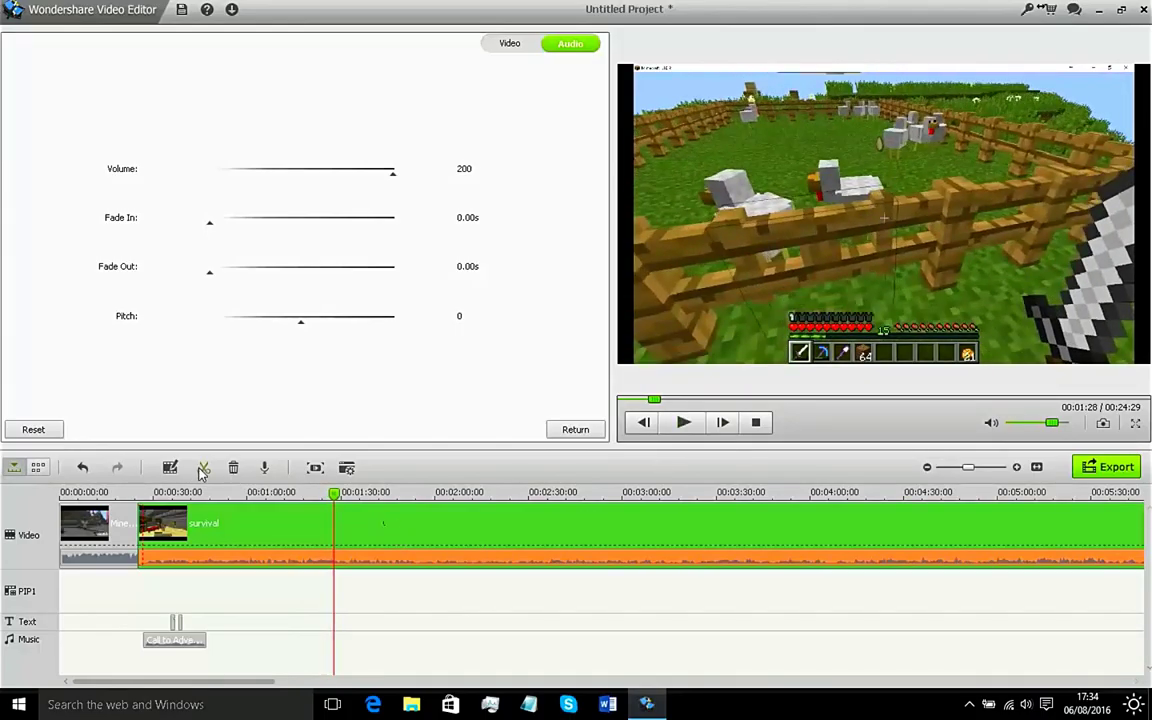
key("ctrl+b")
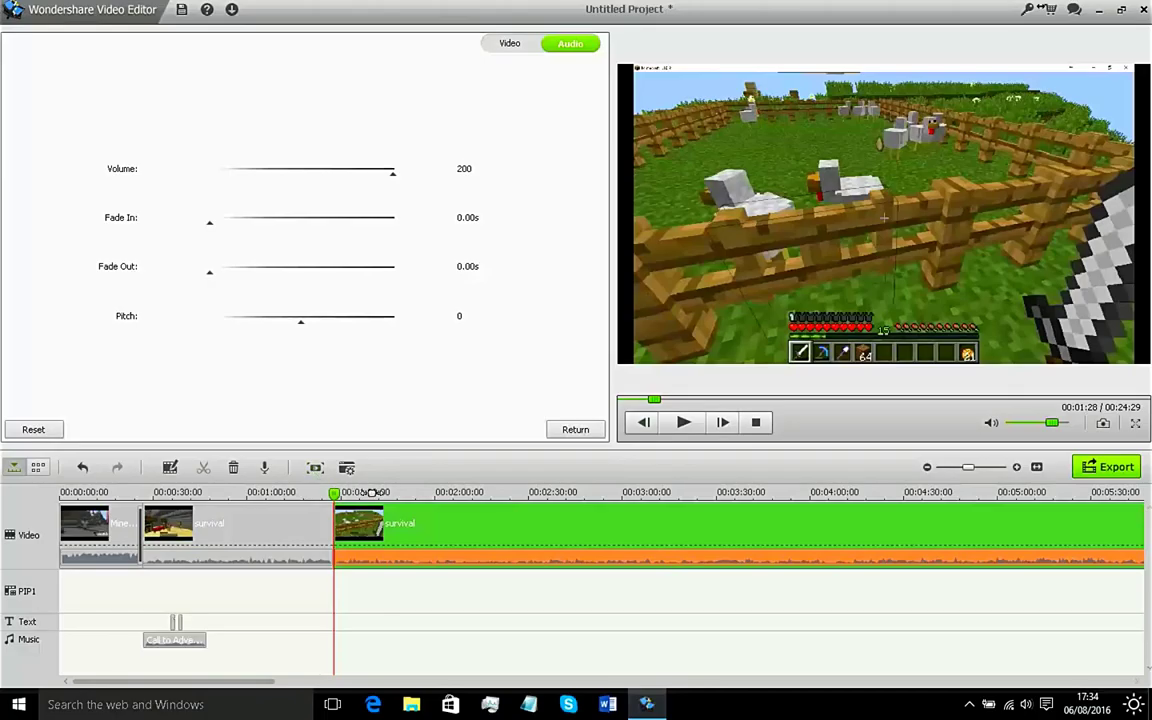
Step: Find the end of the chicken feeding scene and split the survival clip at about 2:12
left_click(374, 492)
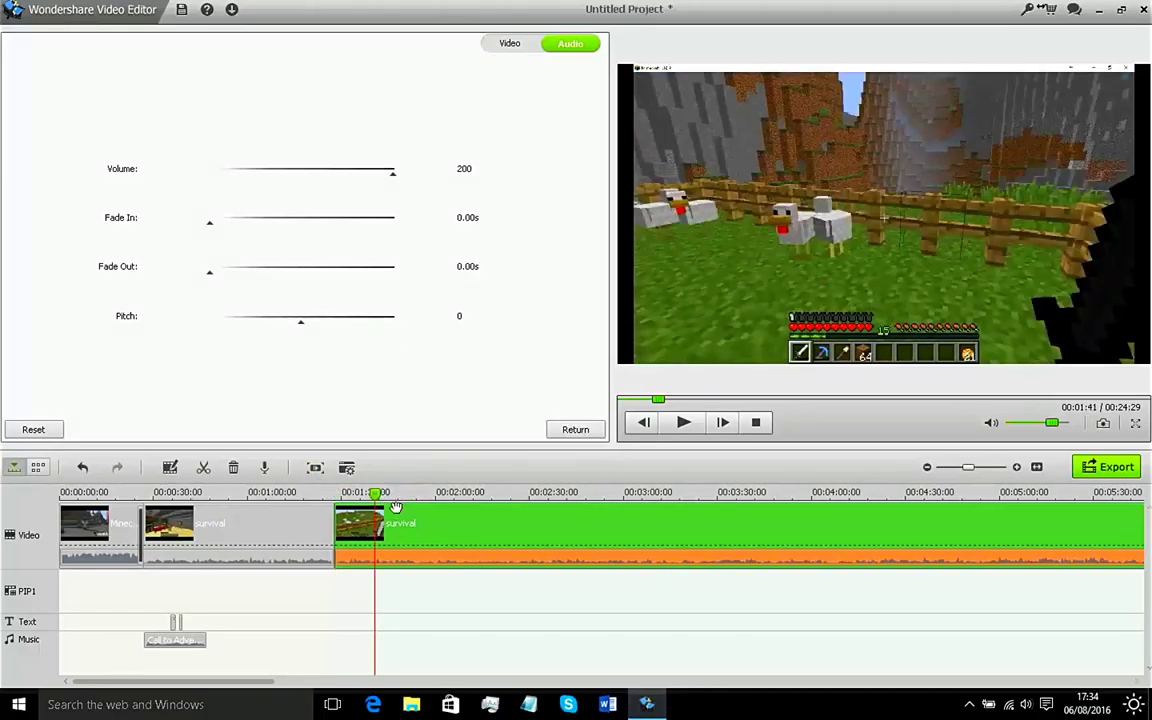
left_click_drag(378, 504, 410, 500)
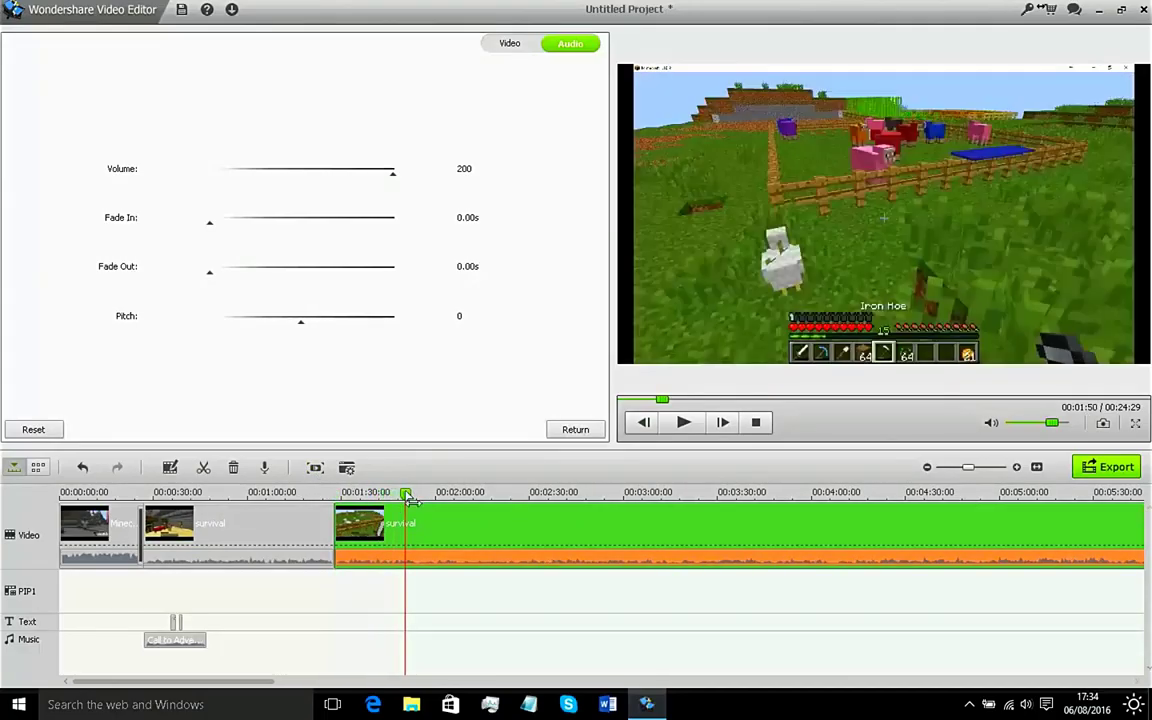
left_click(684, 432)
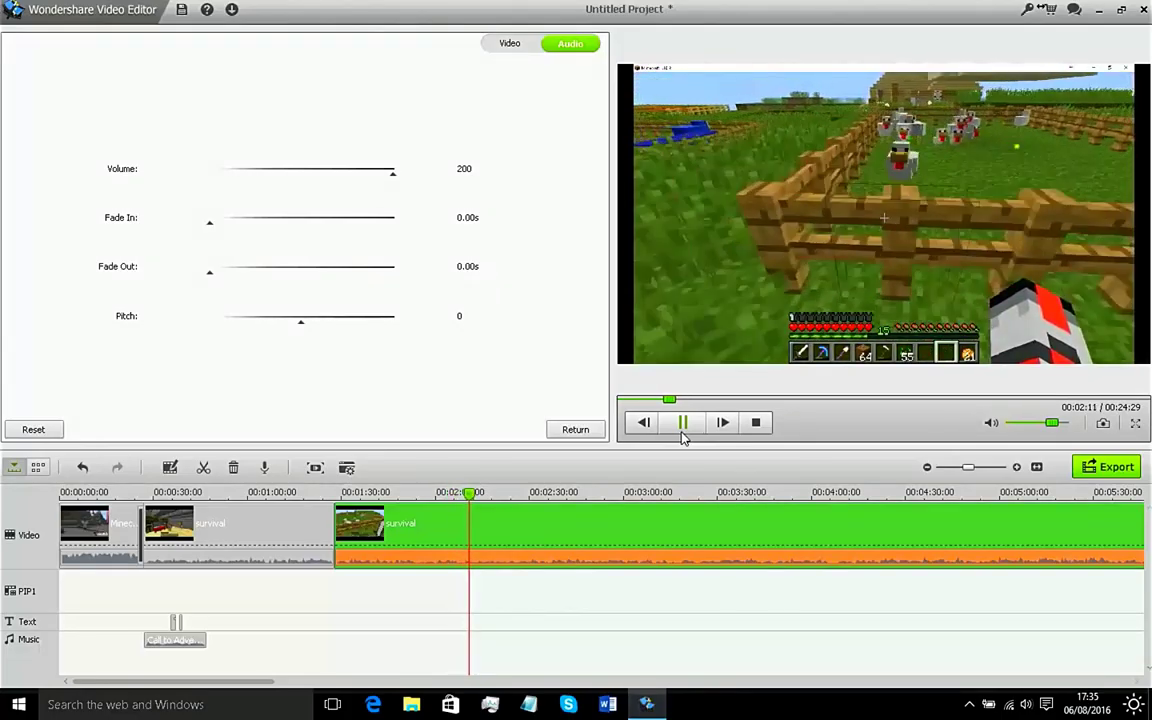
left_click(683, 425)
left_click(680, 424)
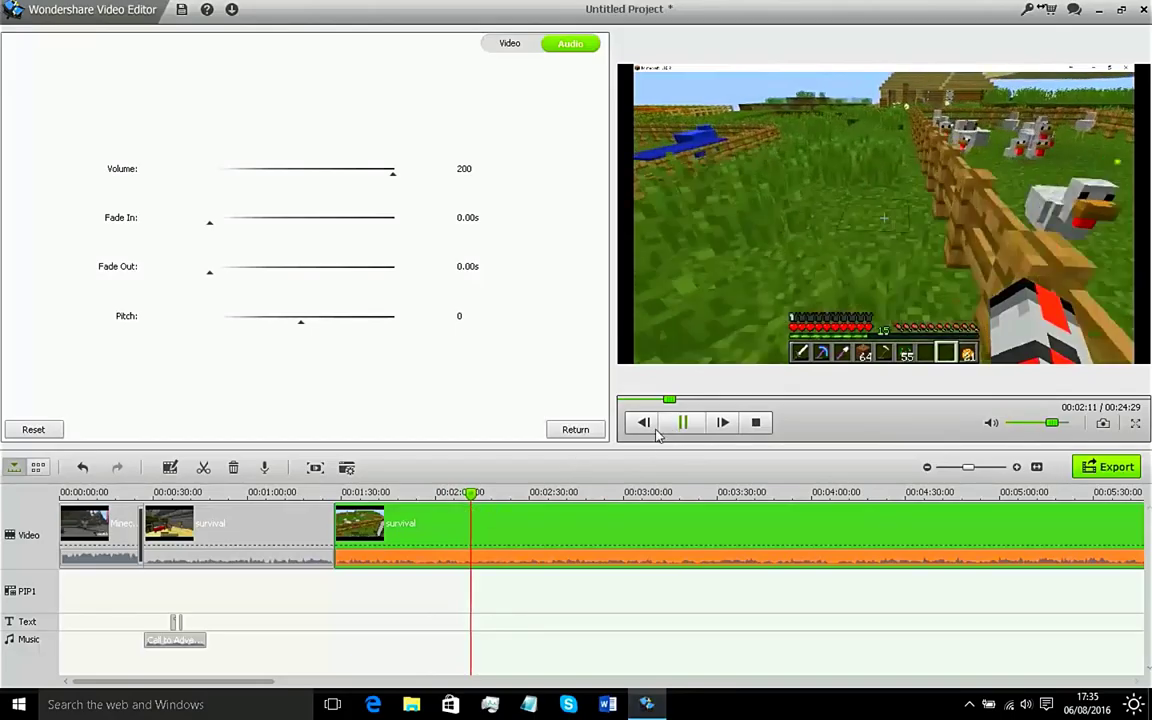
key("space")
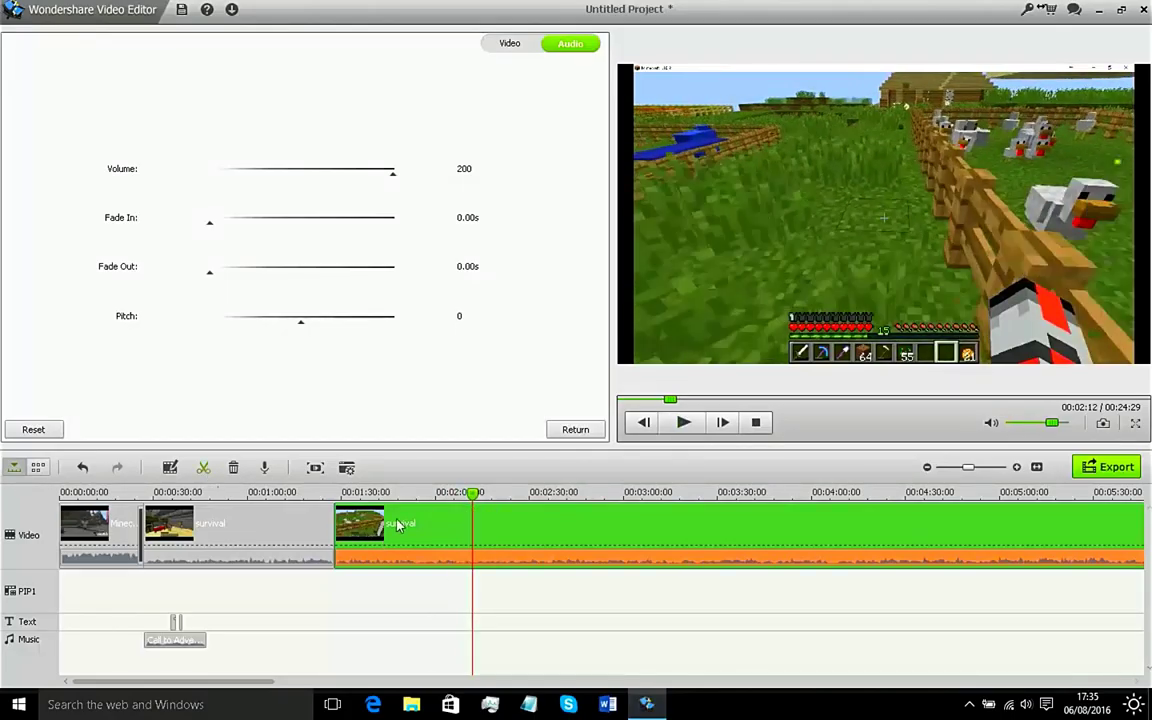
key("ctrl+b")
Step: Set the speed of the middle survival clip with the chicken scene to 2 and play it to check the result
left_click(355, 520)
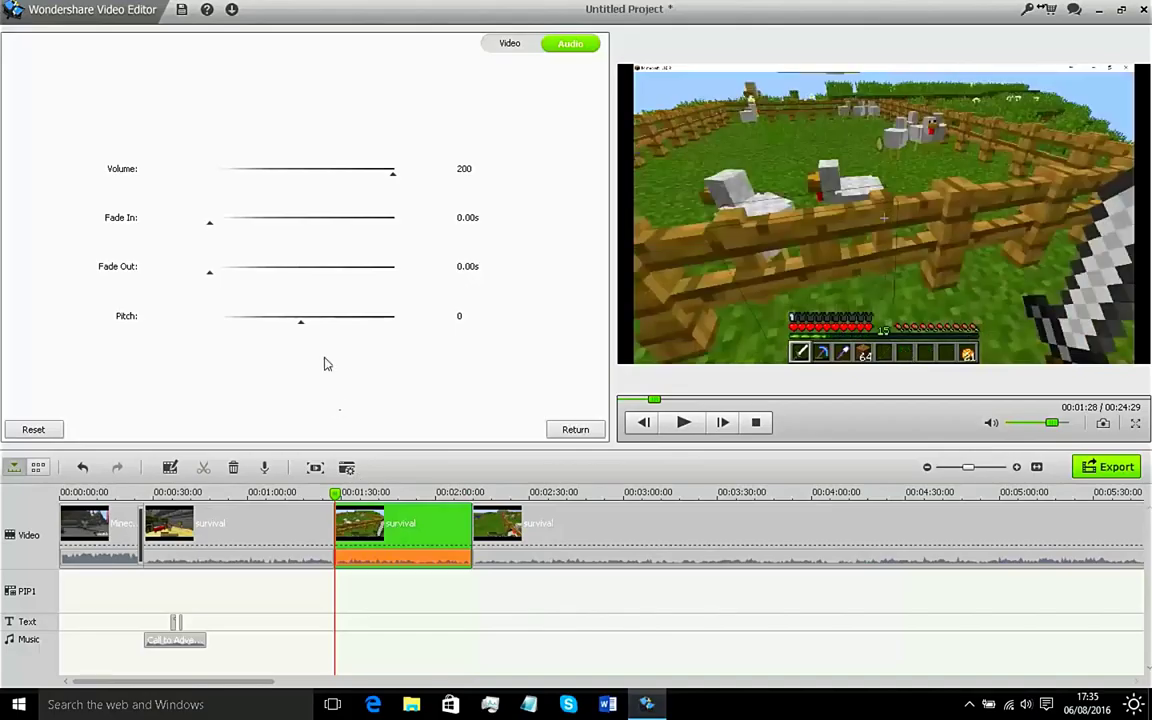
left_click_drag(333, 326, 537, 329)
left_click(512, 43)
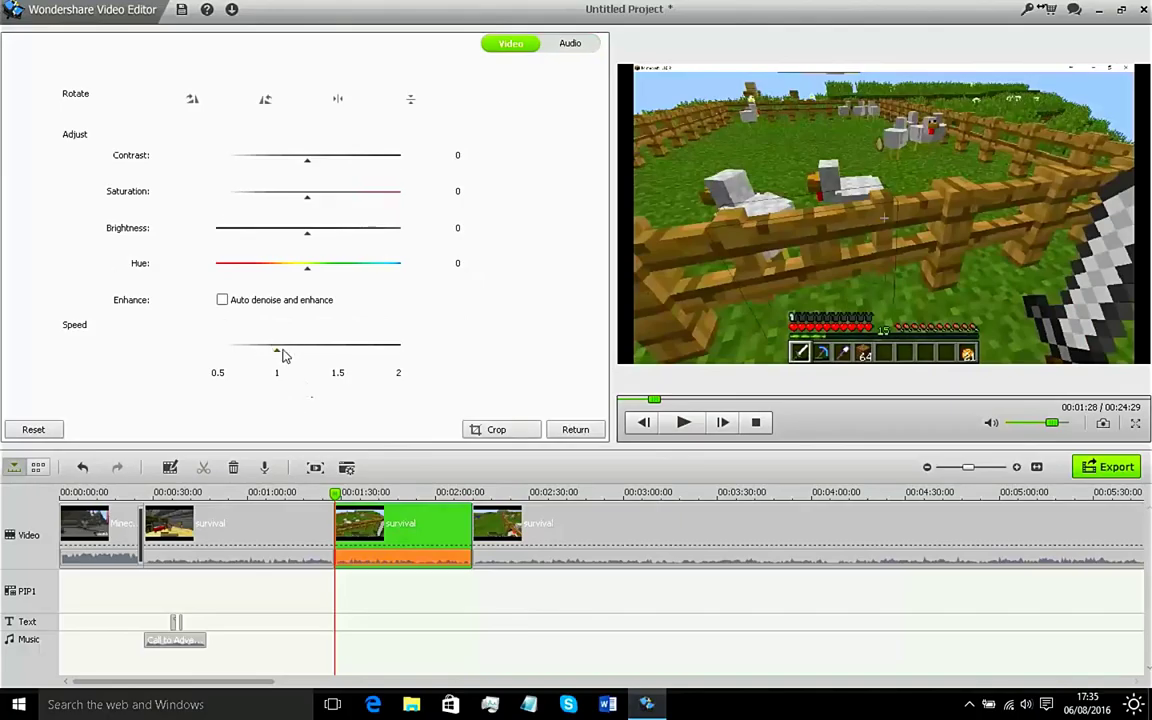
left_click_drag(277, 350, 399, 346)
left_click(682, 422)
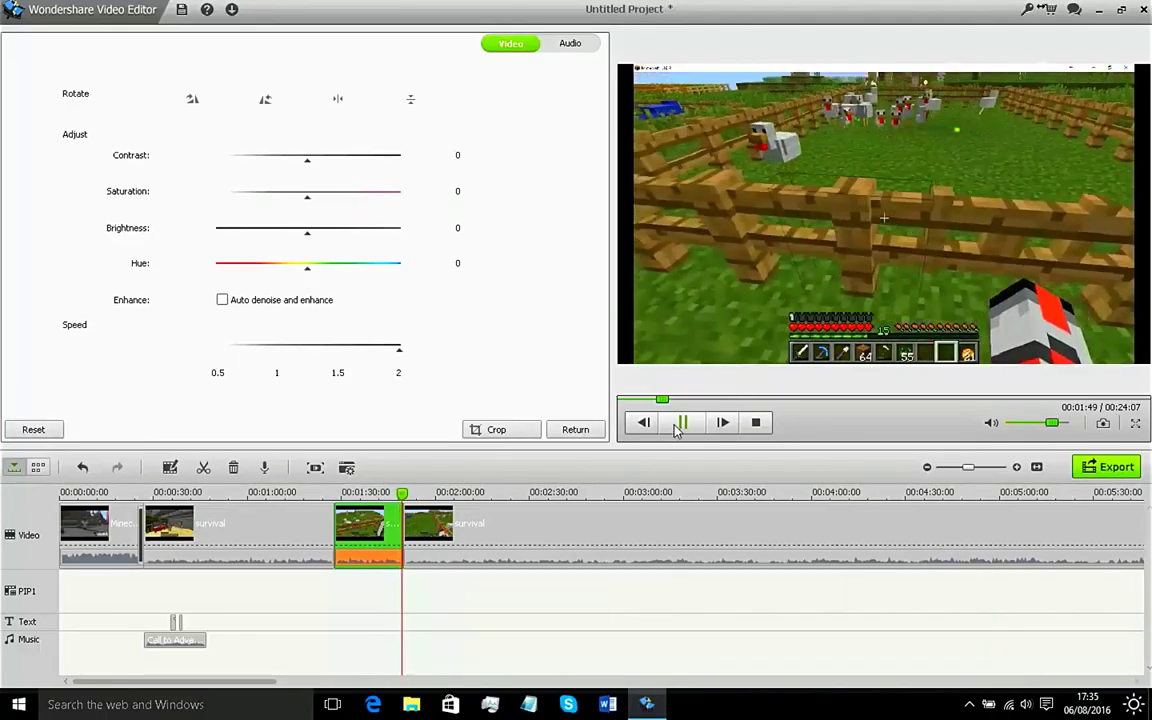
left_click(679, 423)
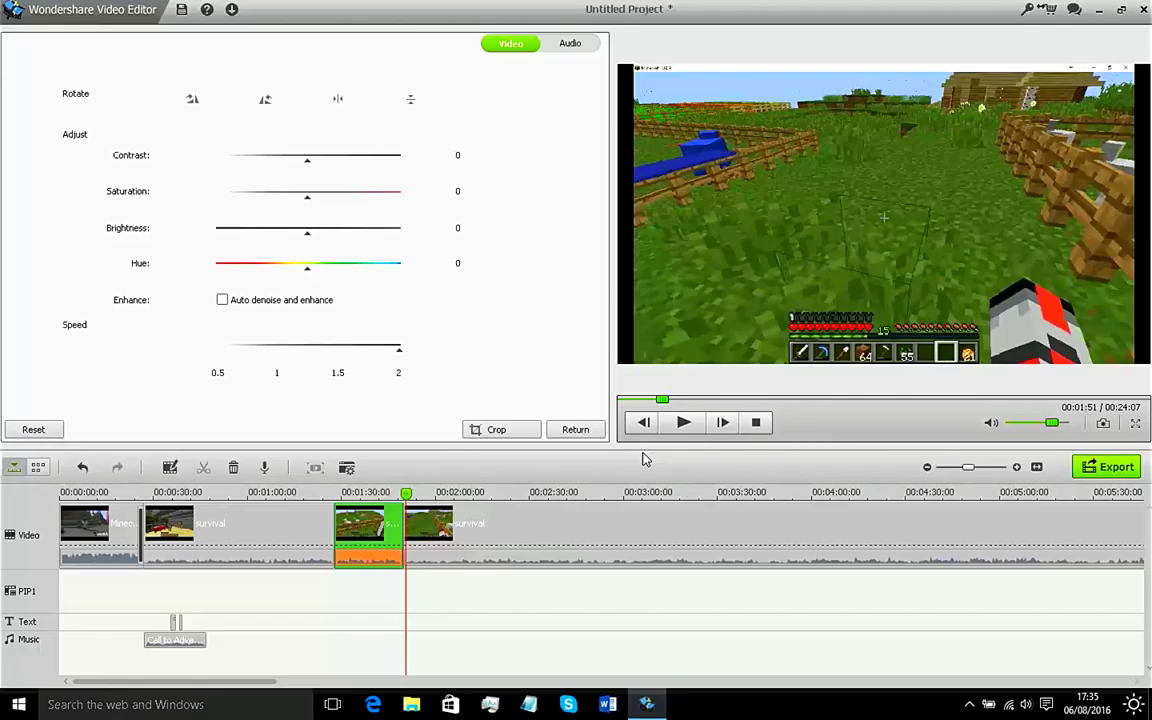
Step: Set the saturation to 12 on the sped-up clip, 16 on the first survival clip and 18 on the last survival clip
left_click_drag(410, 497, 391, 495)
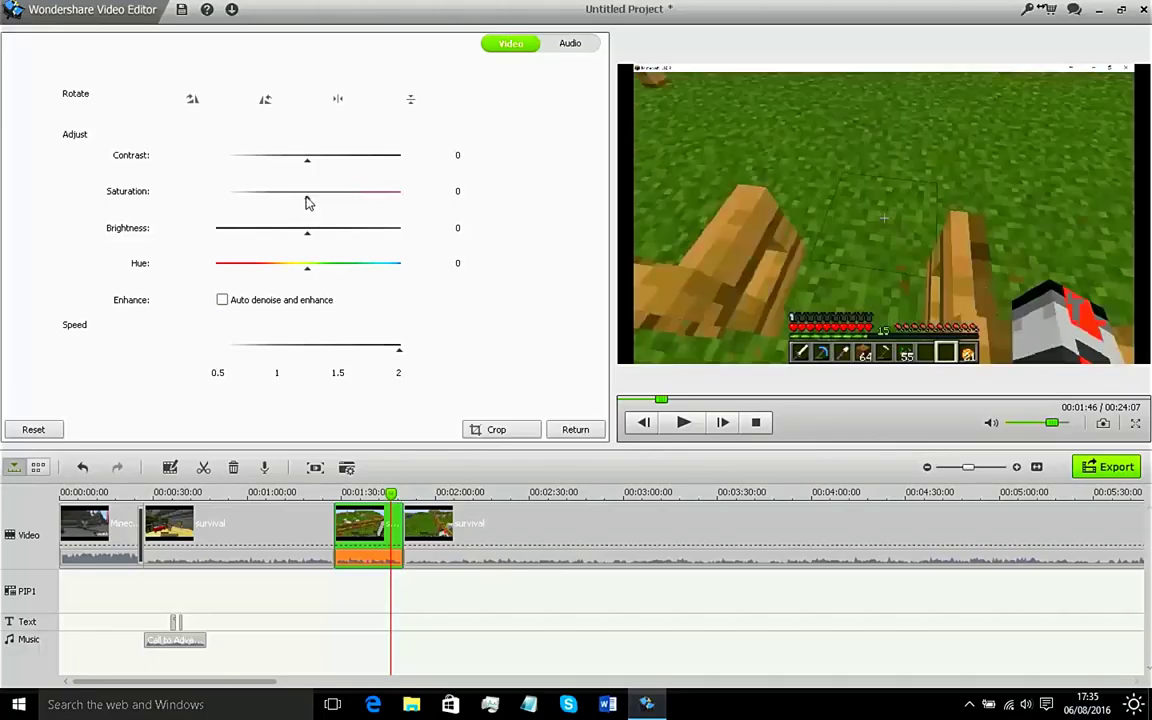
left_click_drag(306, 197, 339, 201)
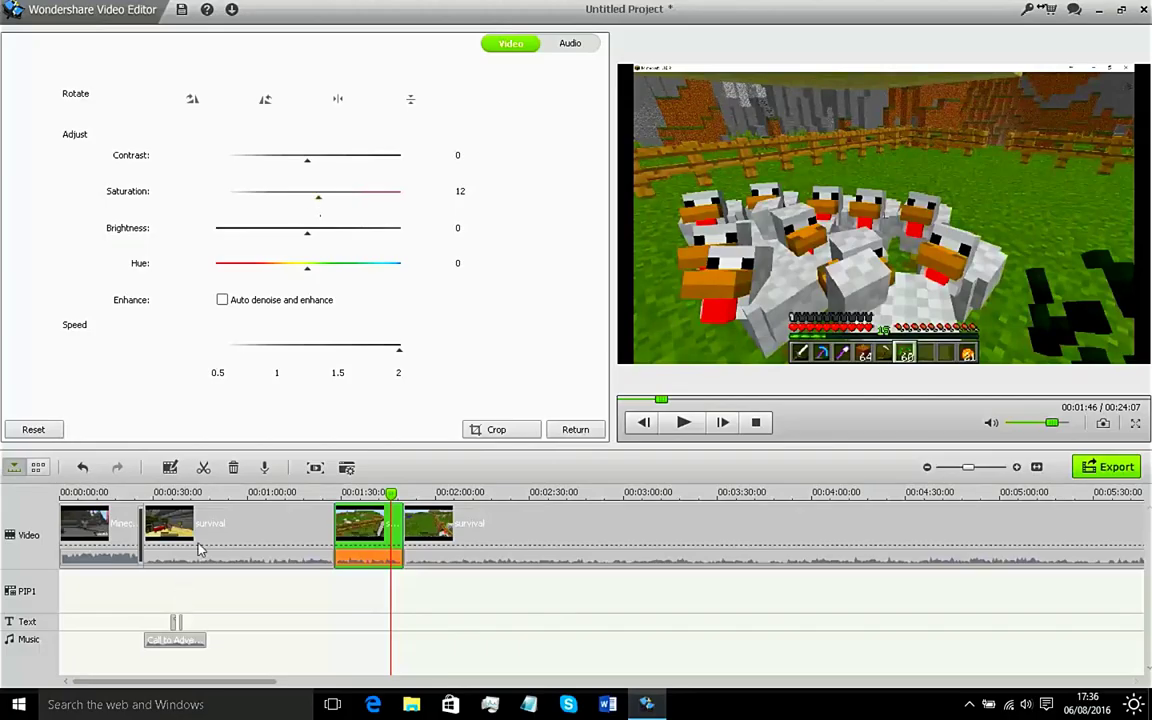
left_click(197, 548)
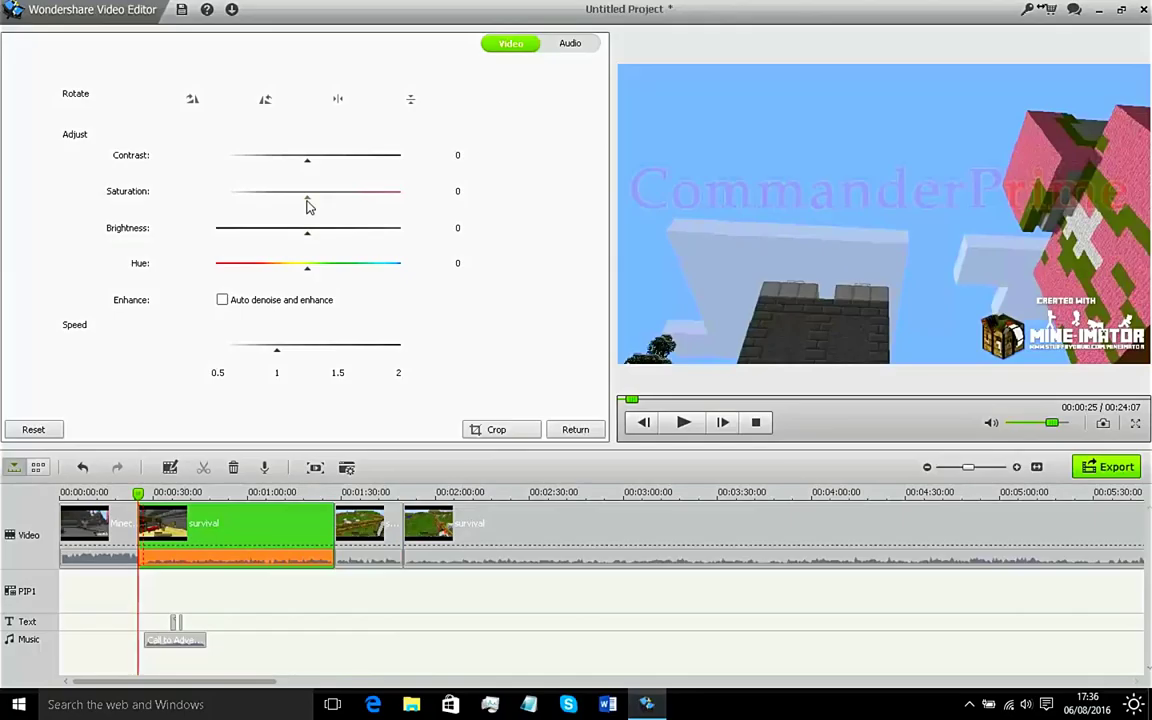
left_click_drag(316, 204, 323, 204)
left_click(191, 491)
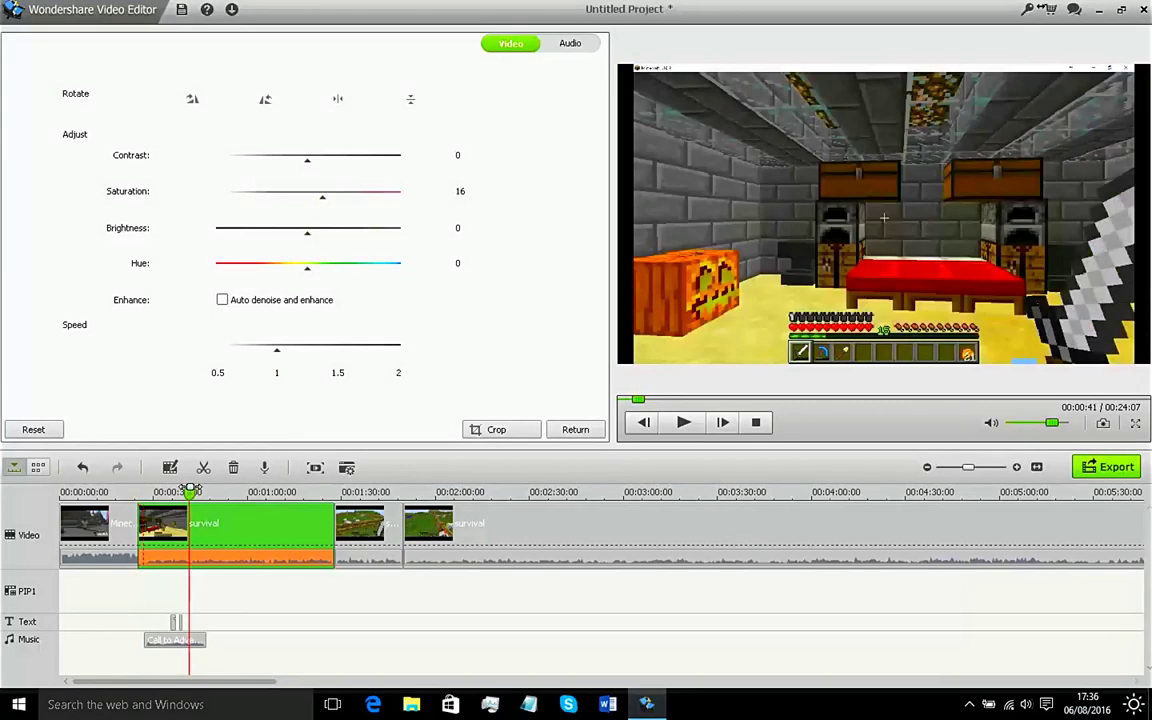
left_click(440, 556)
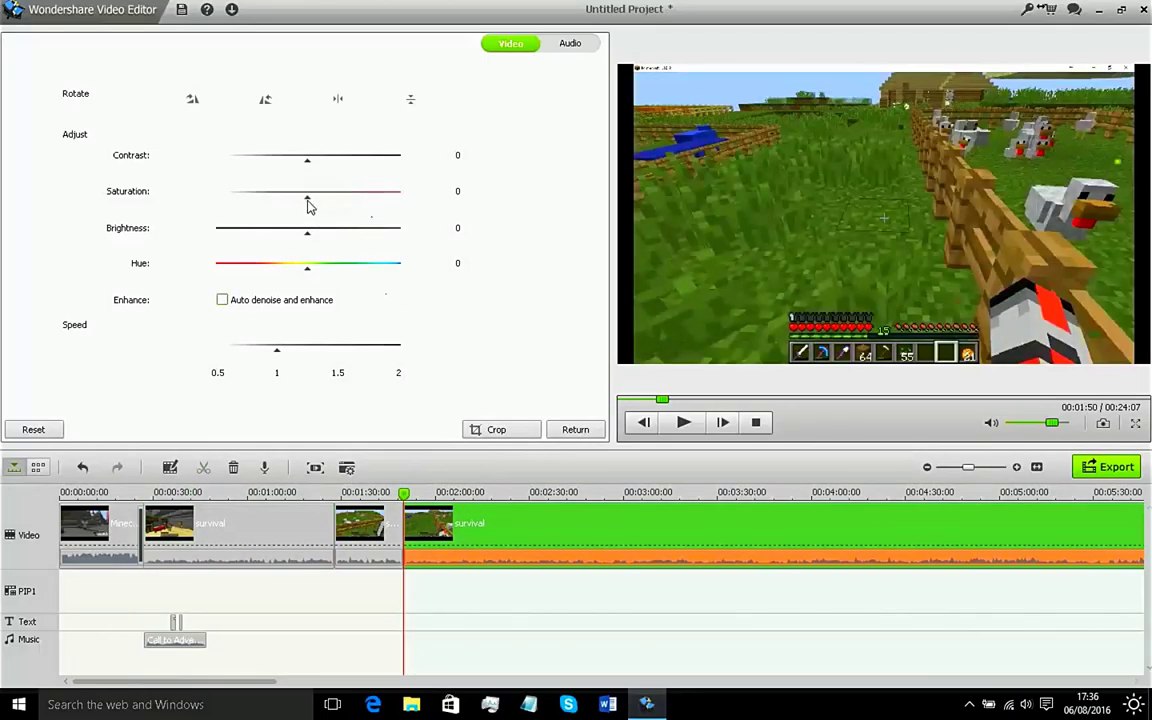
left_click_drag(307, 204, 324, 204)
Step: Enable Auto denoise and enhance on each of the three survival clips and play the last one to check it
left_click(212, 538)
left_click(234, 304)
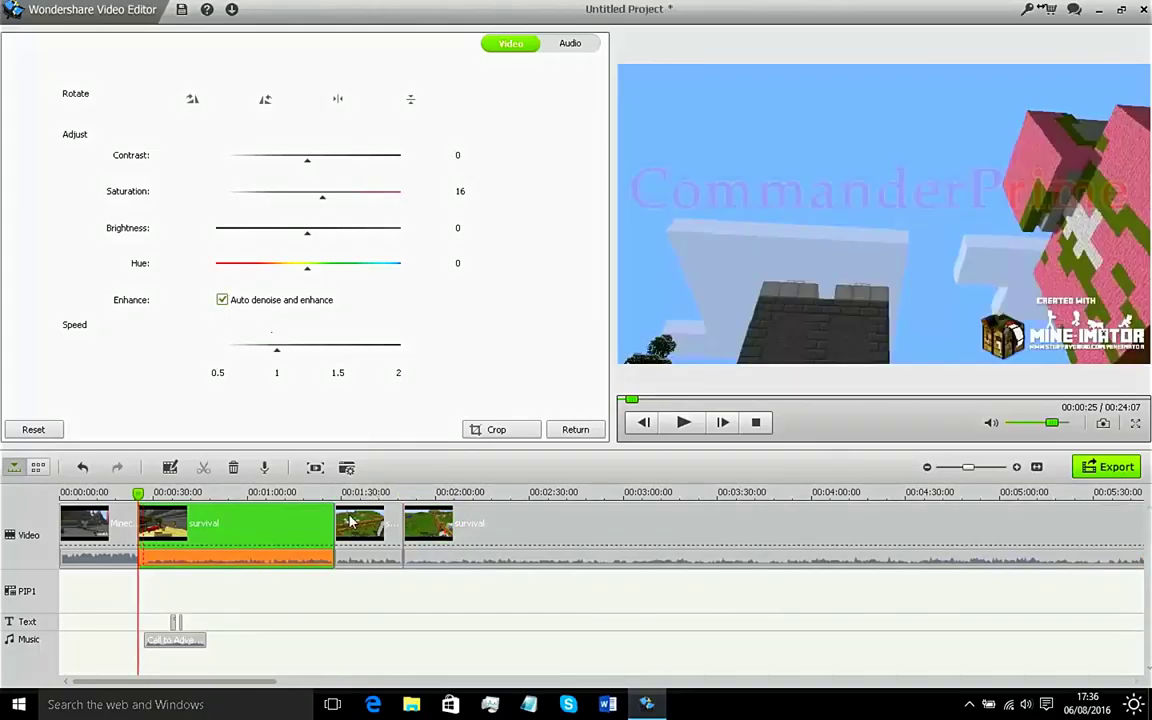
left_click(357, 524)
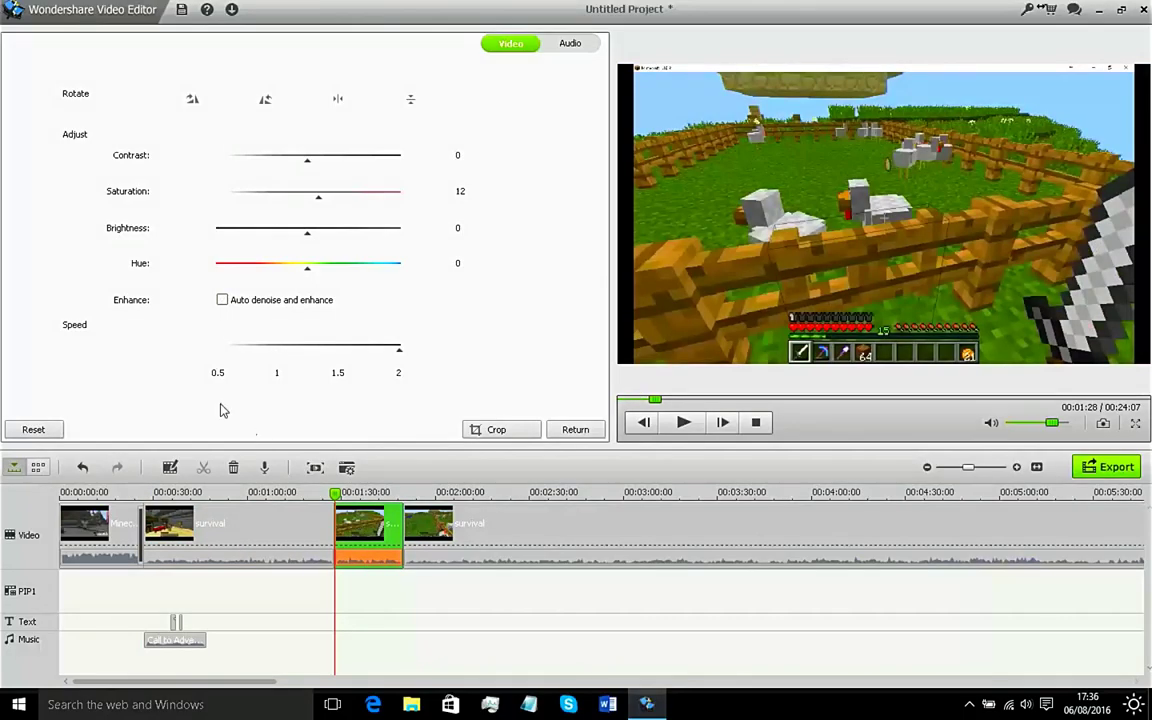
left_click(222, 301)
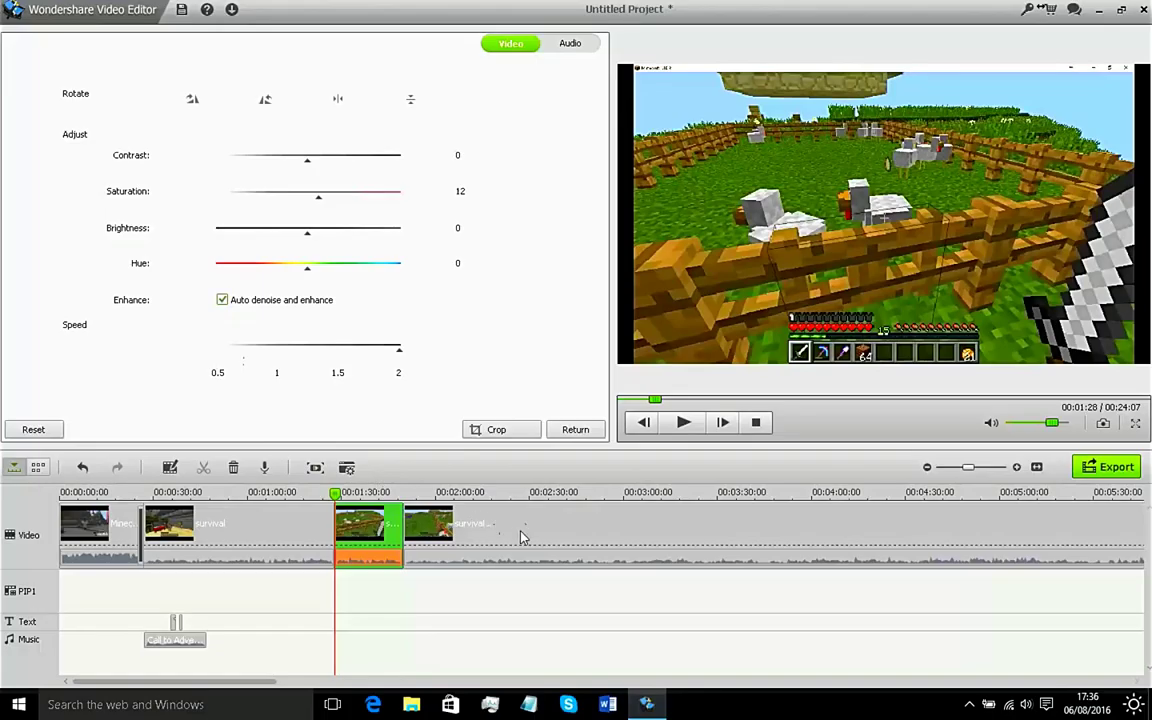
left_click(430, 525)
left_click(222, 300)
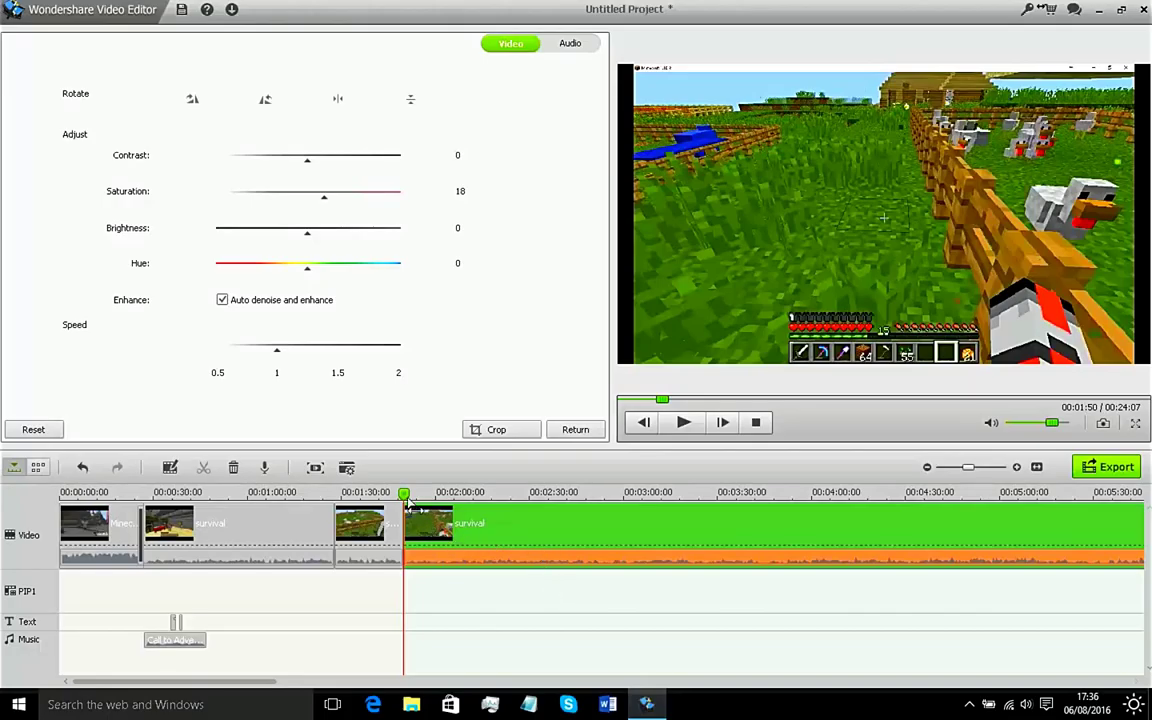
mouse_move(407, 505)
left_mouse_down()
mouse_move(672, 453)
mouse_move(413, 453)
mouse_move(438, 493)
mouse_move(411, 493)
left_mouse_up()
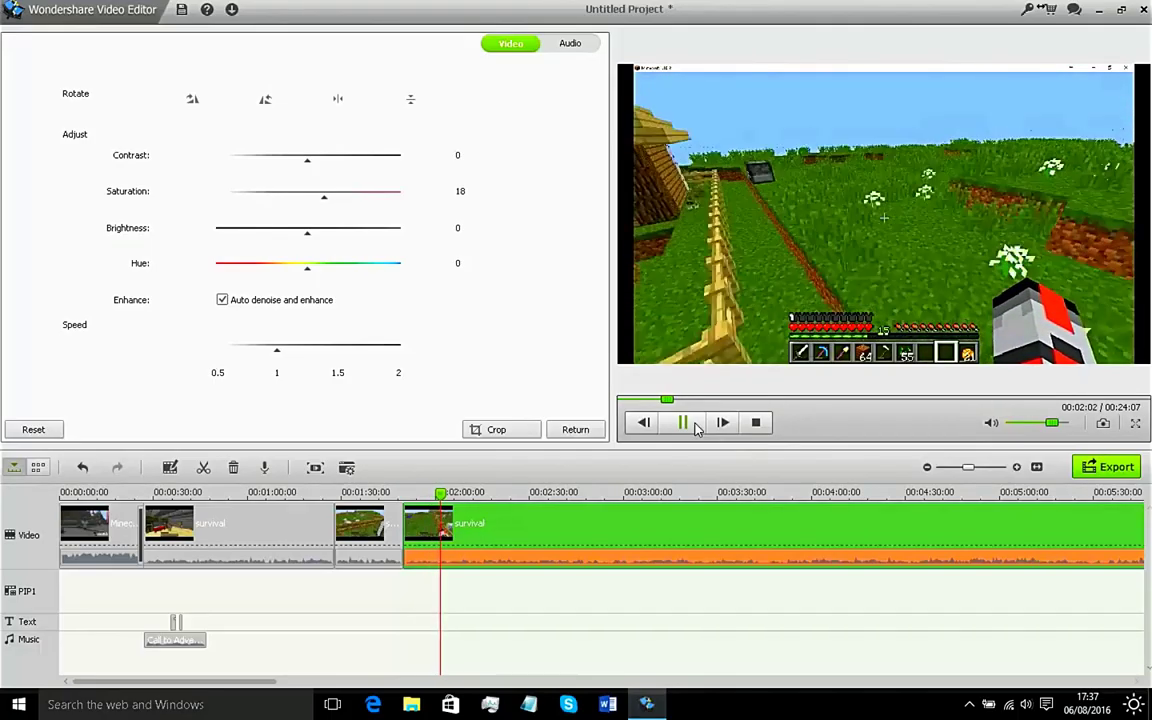
Step: Cut out the section from about 2:03 to 2:14 of the last survival clip and delete it
left_click(697, 427)
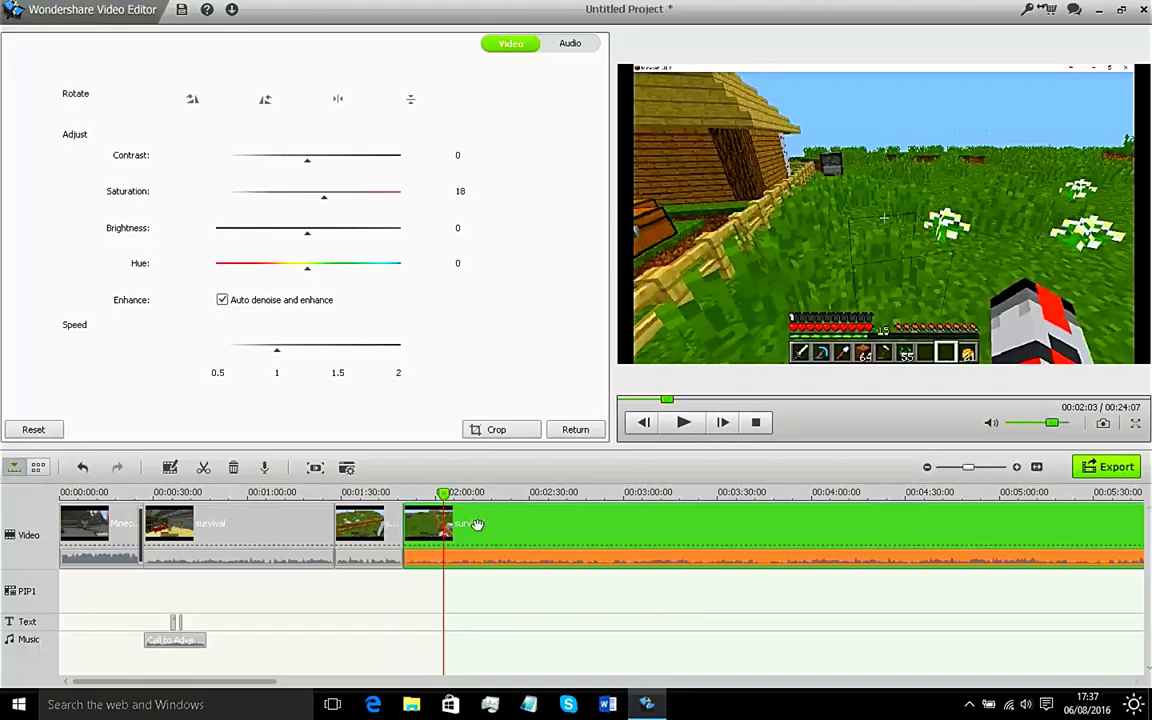
left_click(203, 470)
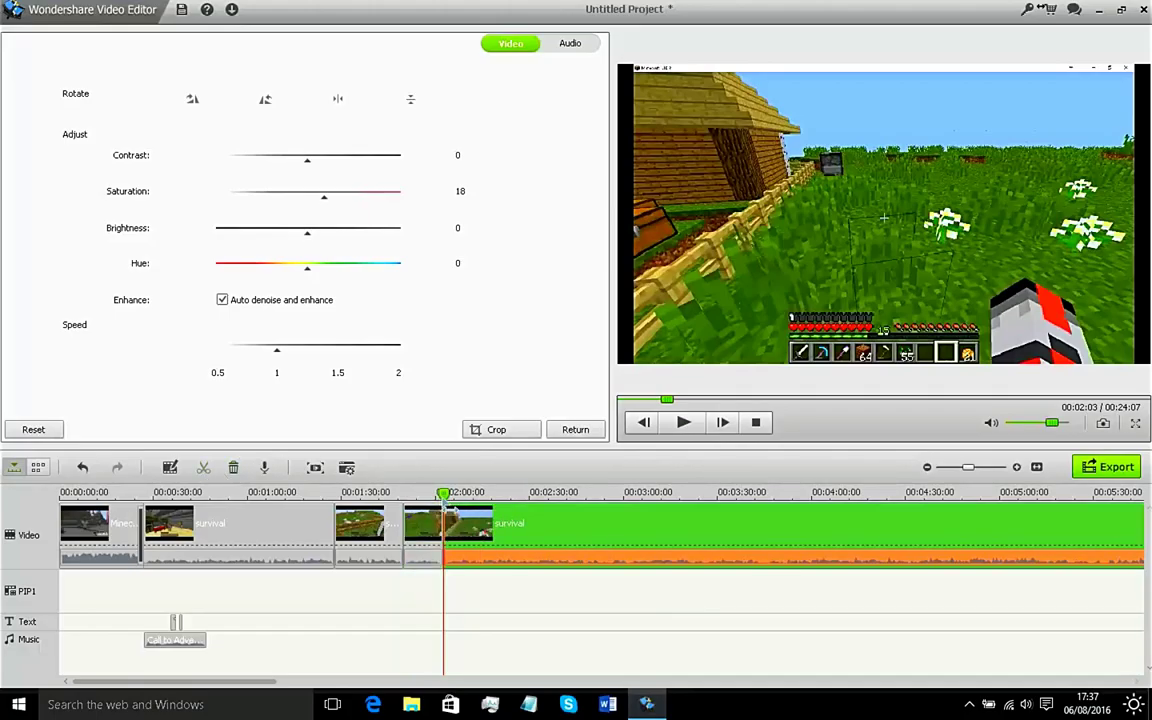
left_click_drag(446, 507, 478, 508)
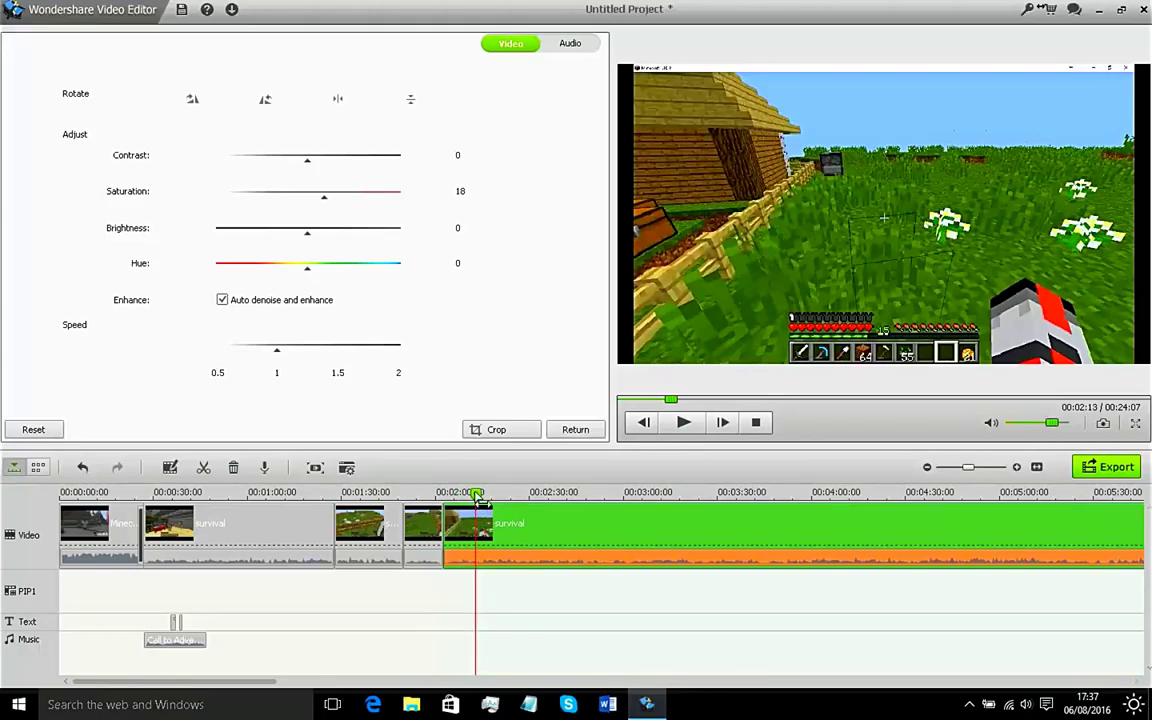
left_click(683, 422)
left_click(683, 422)
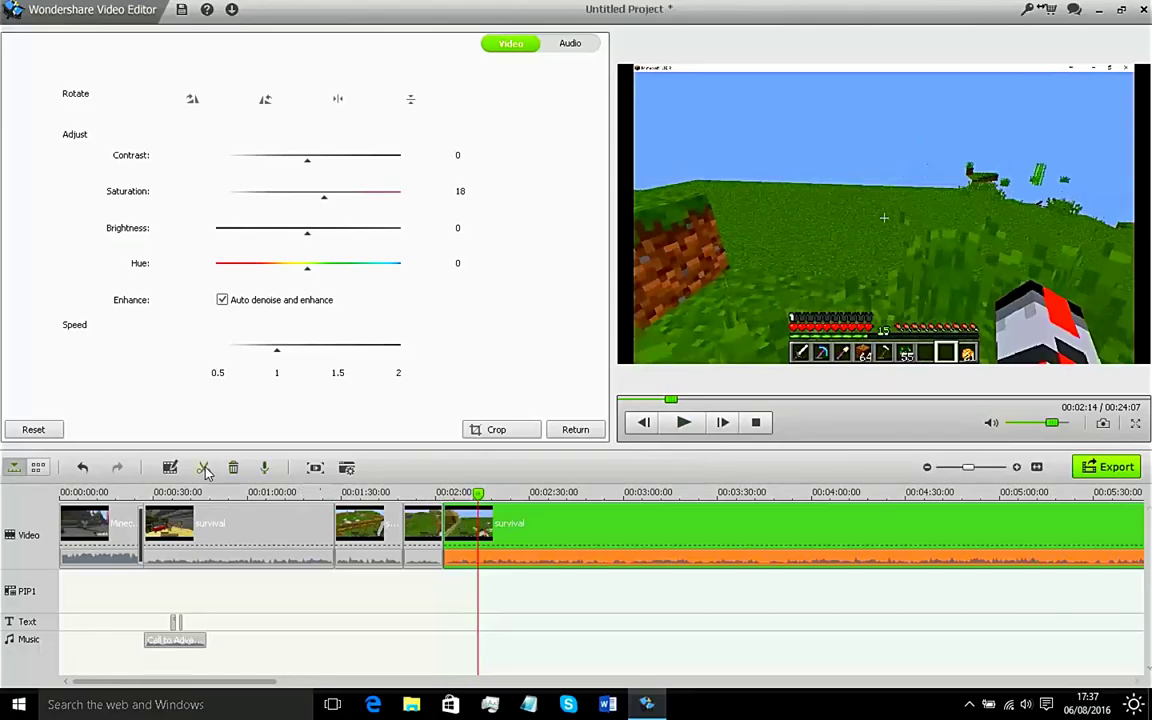
left_click(473, 540)
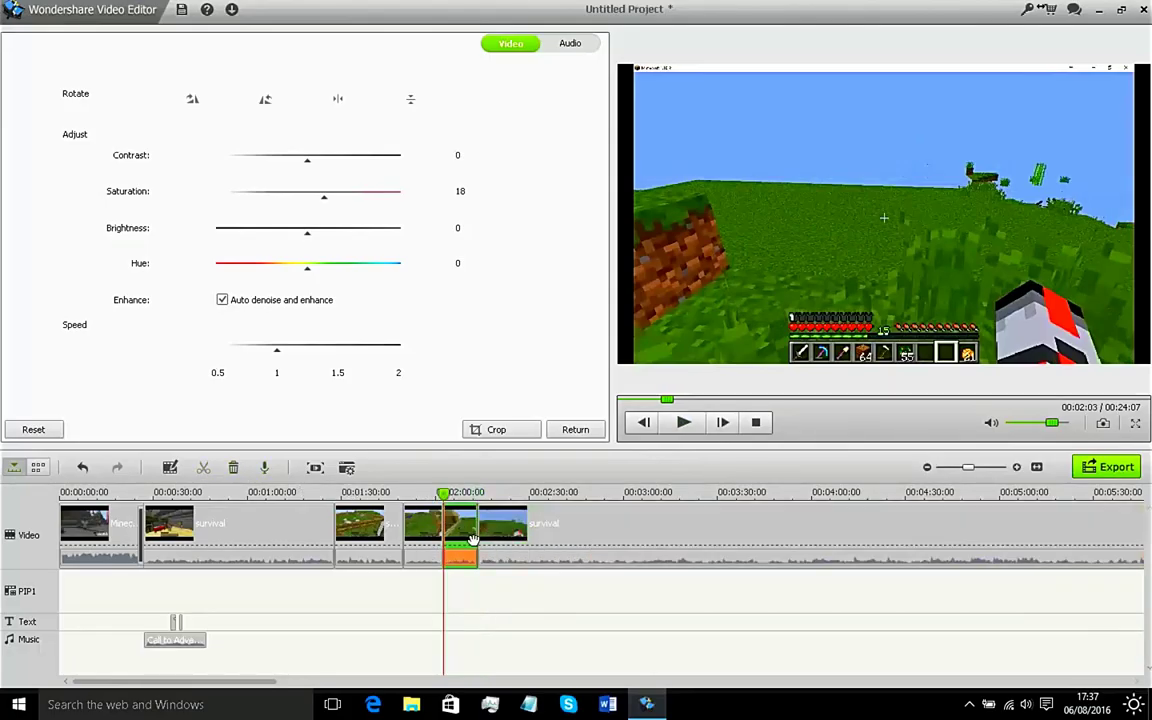
key("Delete")
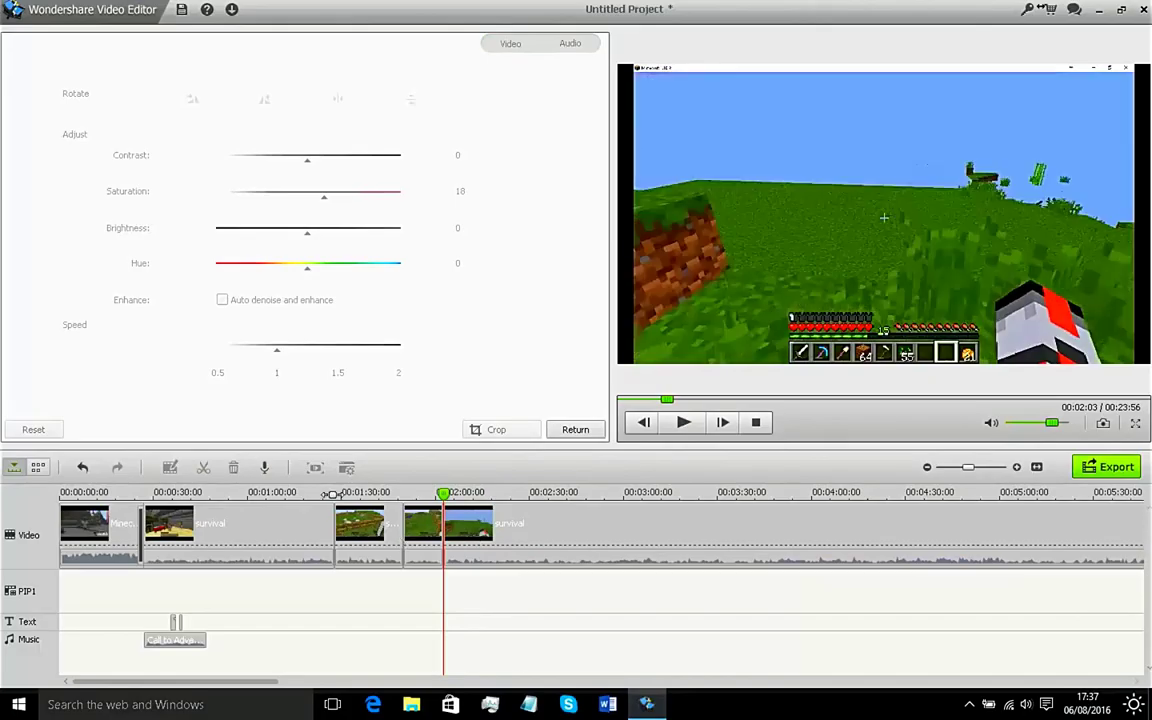
Step: Add an Erase transition at the cut at about 2:03 in the survival footage and play it to check
left_click(570, 429)
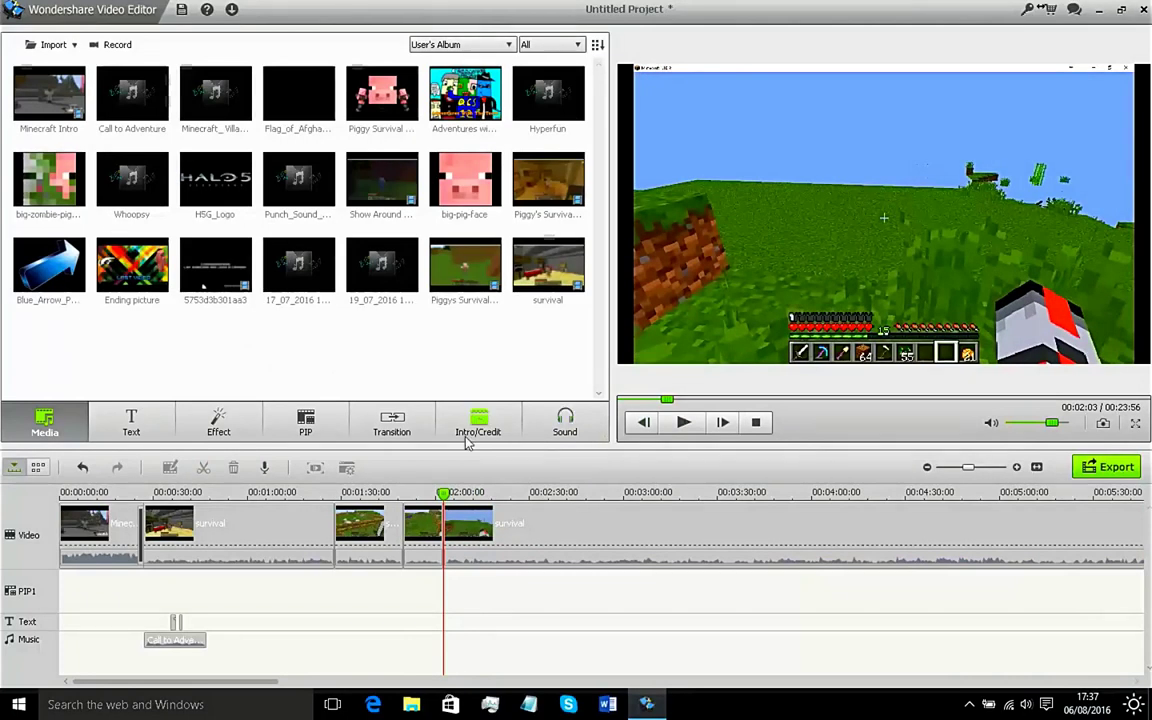
left_click(392, 425)
left_click(385, 270)
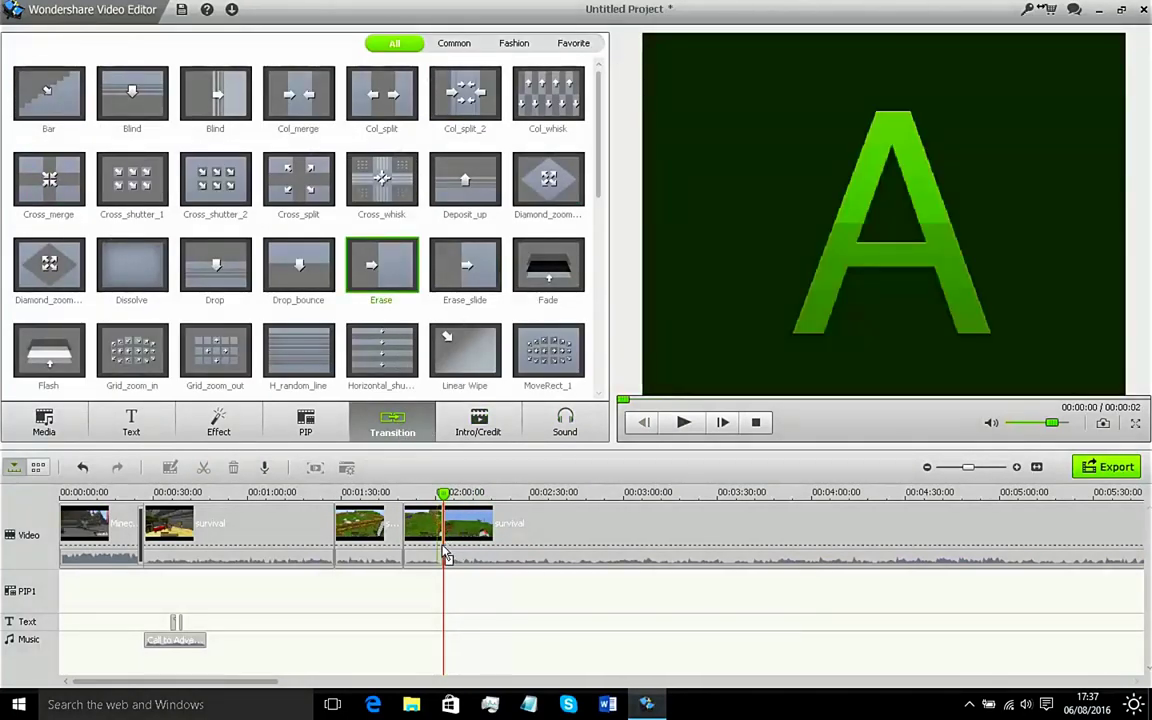
left_click(681, 422)
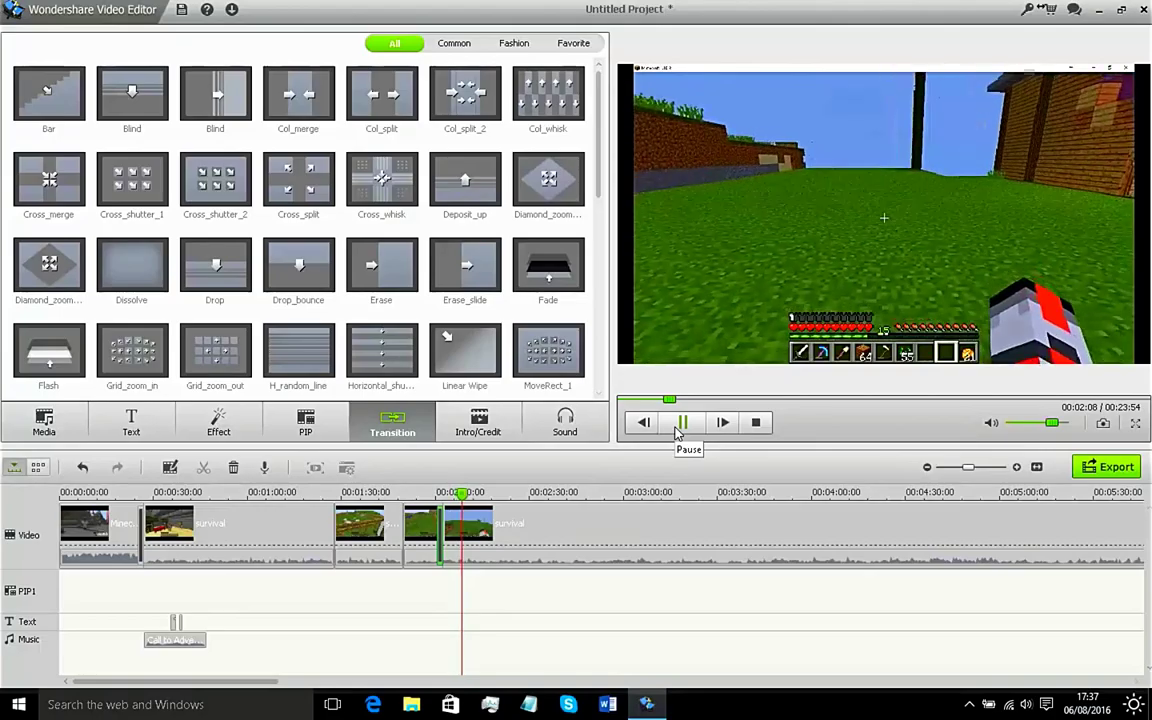
left_click(679, 426)
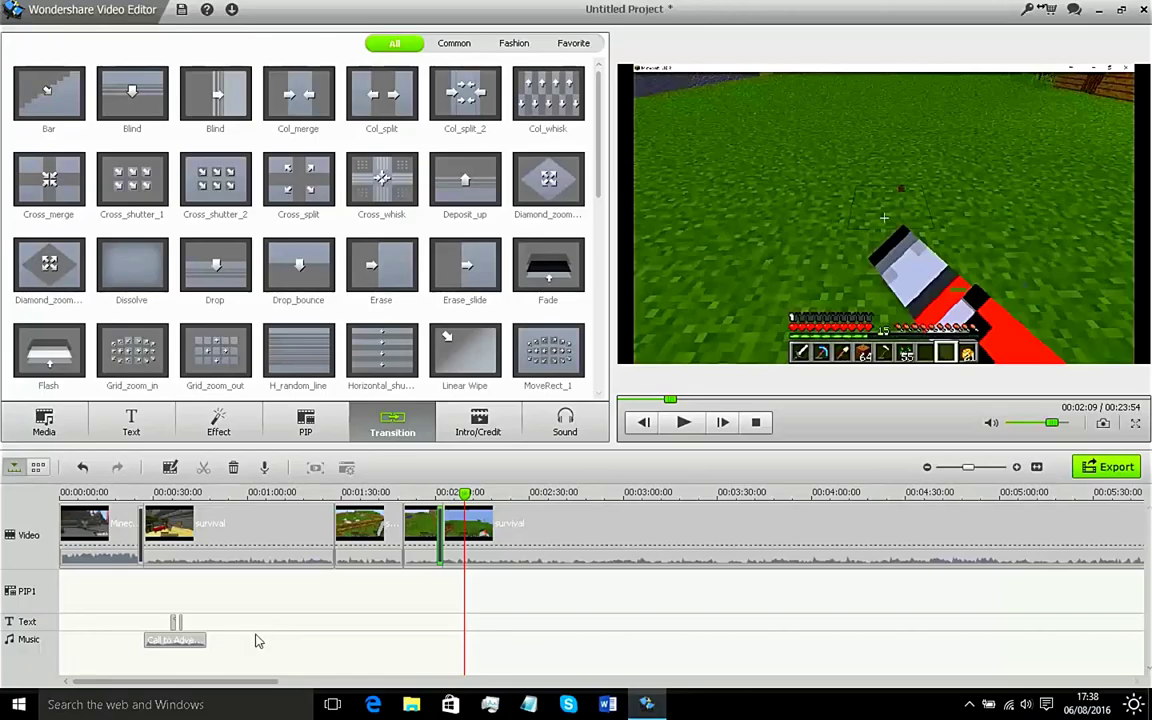
Step: Scrub through the last survival clip to the fenced sheep scene at about 17:56 and show the media library
left_click_drag(220, 688, 272, 688)
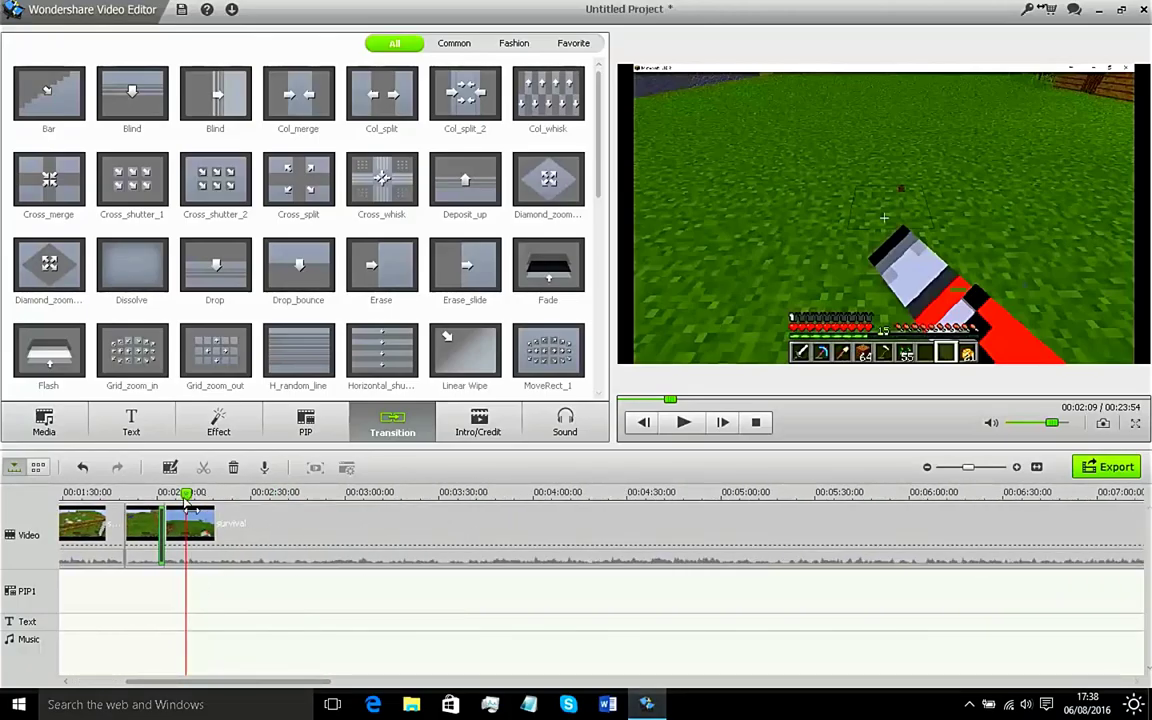
left_click_drag(186, 494, 1027, 433)
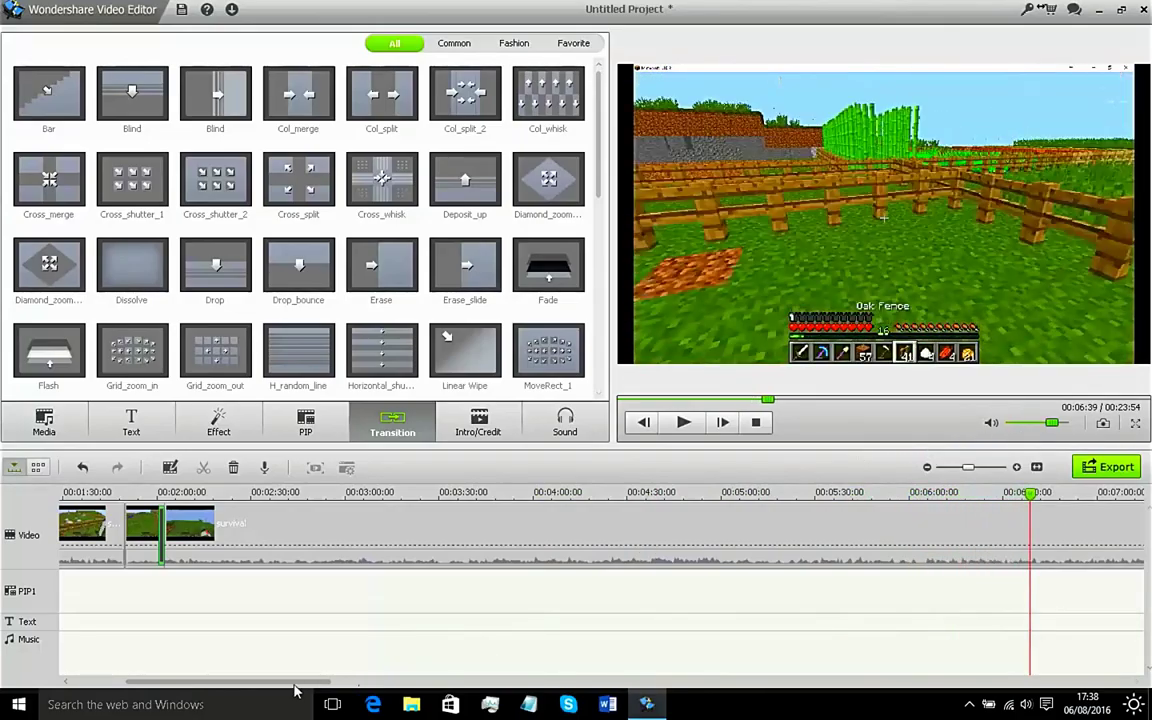
scroll(300, 540, "right", 5)
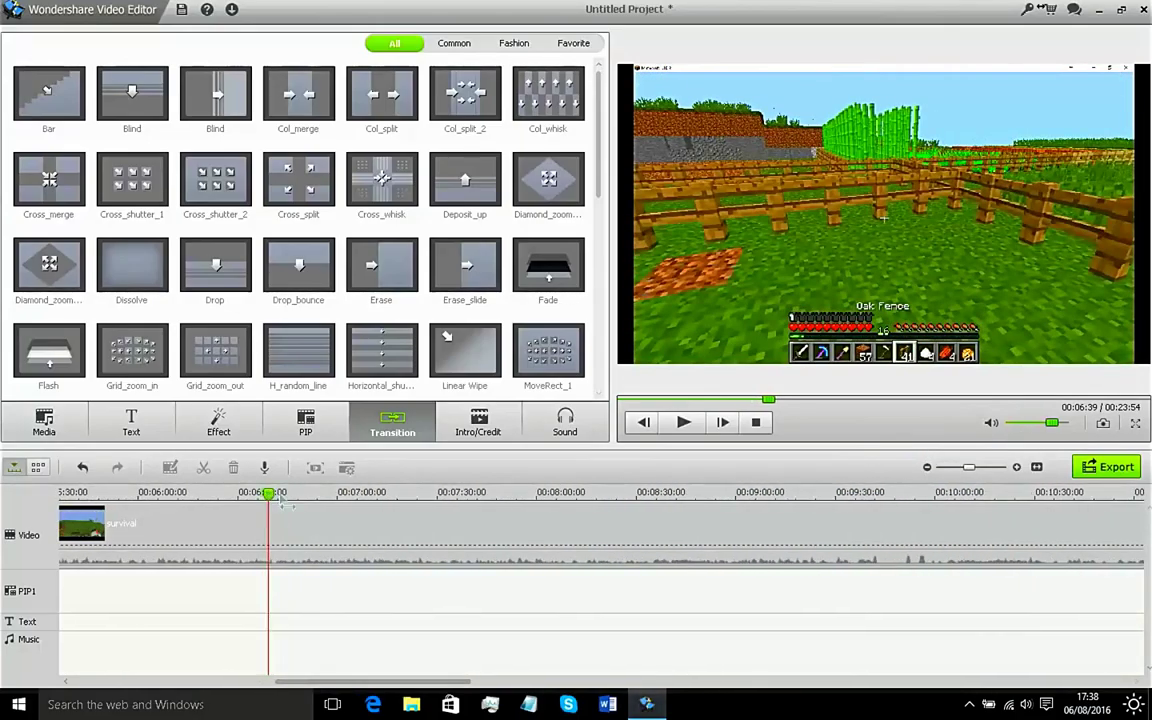
left_click_drag(283, 505, 568, 507)
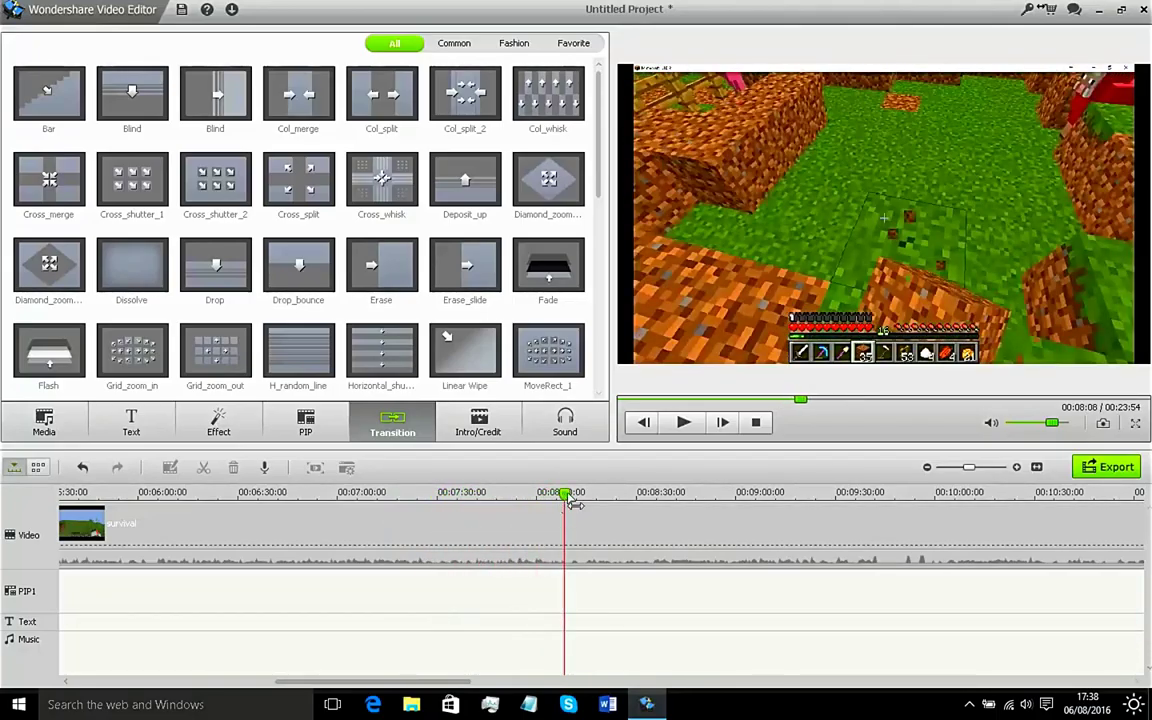
left_click_drag(575, 503, 1063, 395)
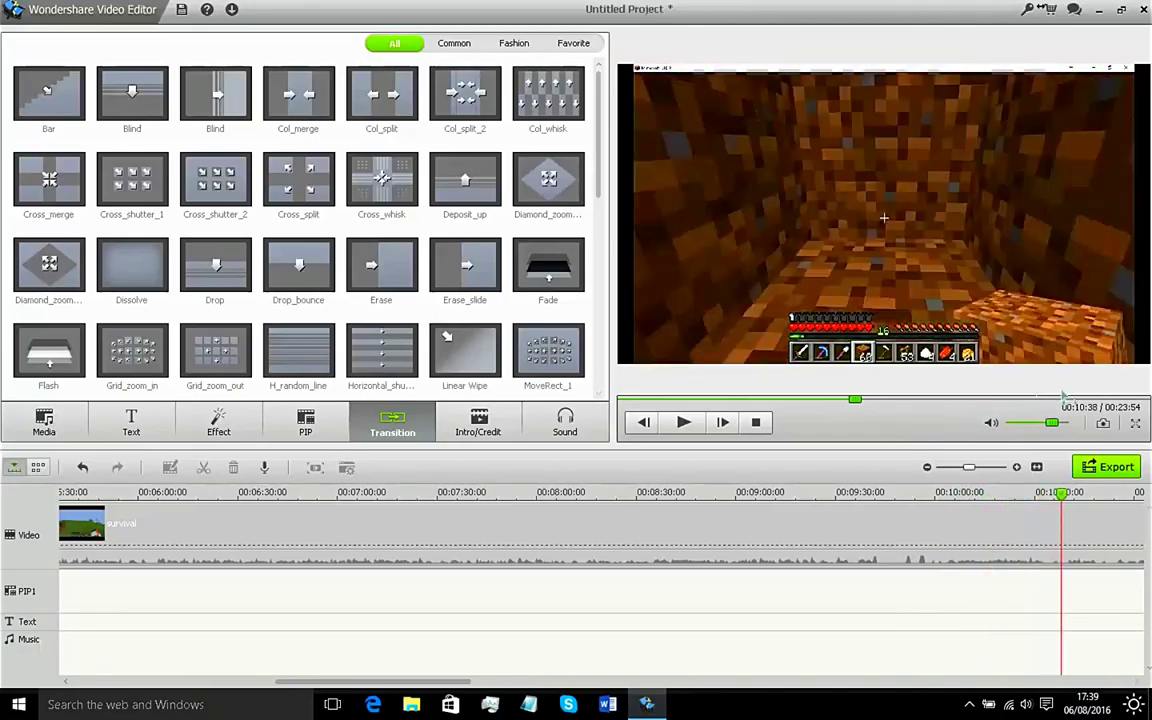
left_click_drag(303, 685, 440, 685)
left_click_drag(213, 490, 755, 463)
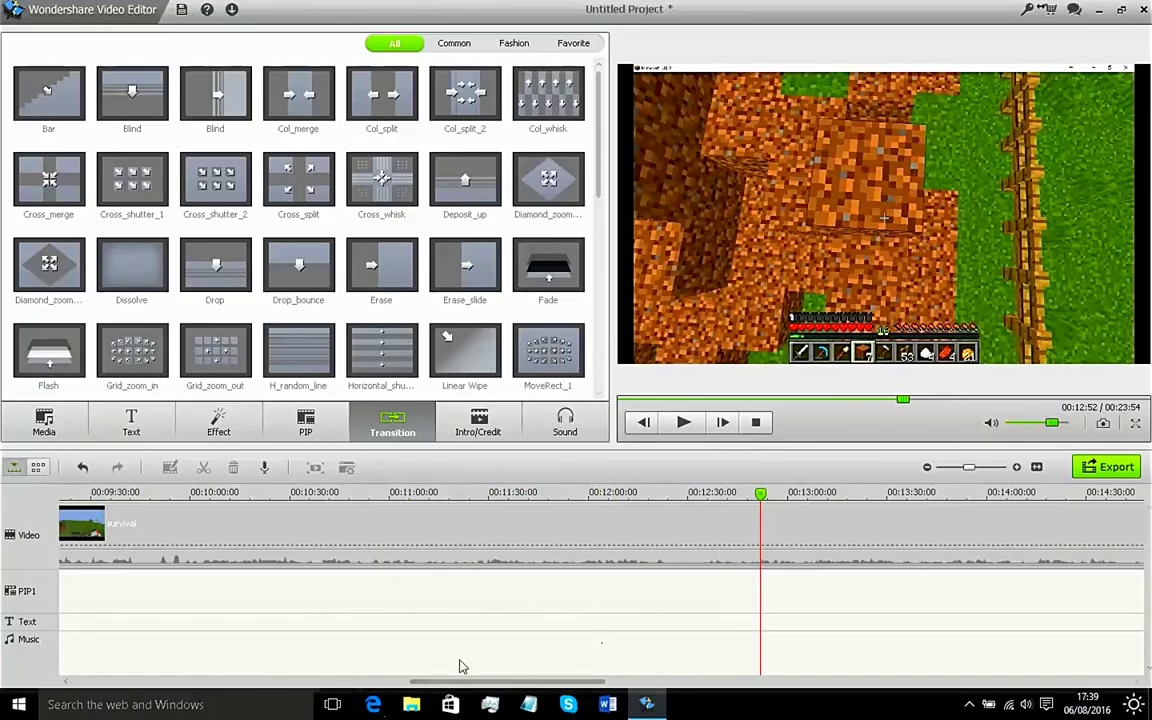
left_click_drag(508, 682, 572, 682)
left_click_drag(399, 492, 1110, 465)
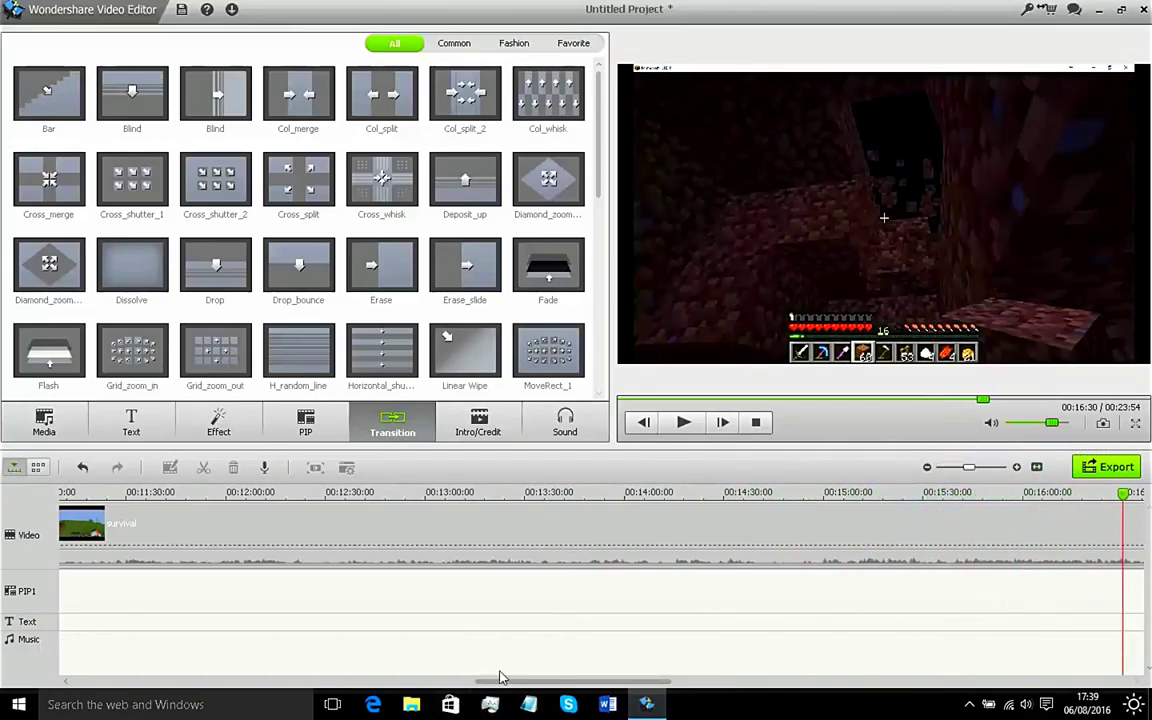
left_click_drag(505, 682, 651, 680)
left_click_drag(316, 494, 593, 513)
left_click(44, 420)
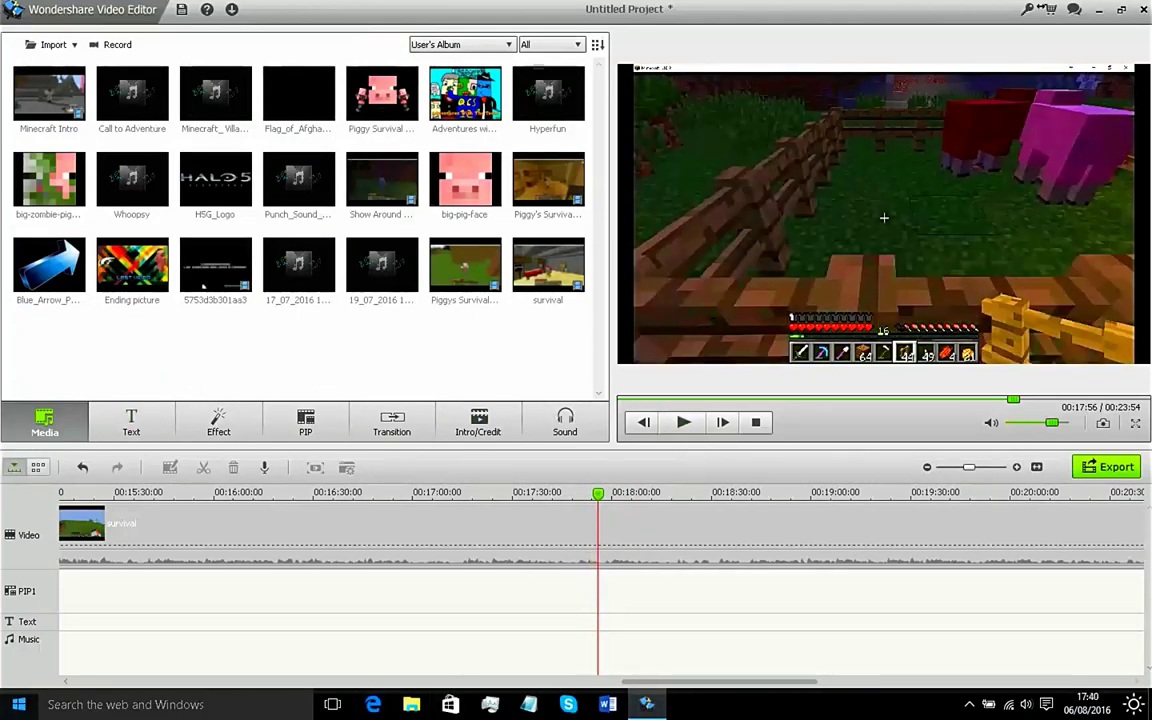
Step: Switch to Internet Explorer, maximize its window and go to google.com/images
left_click(18, 704)
left_click(470, 360)
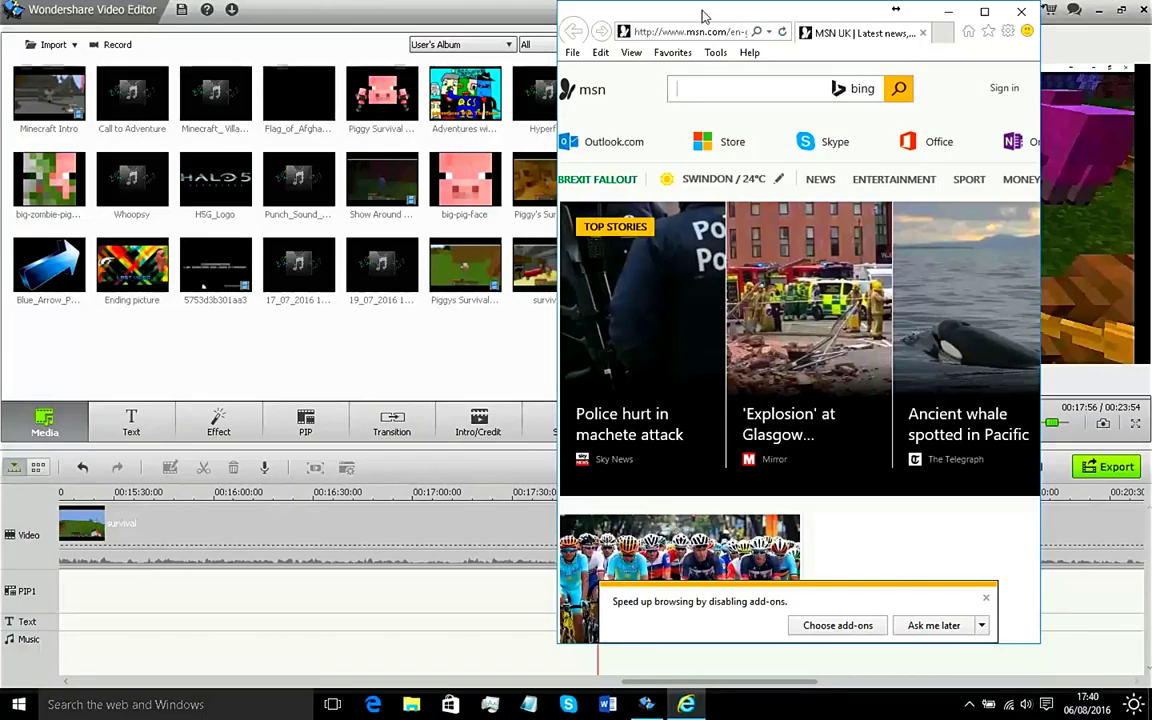
double_click(702, 16)
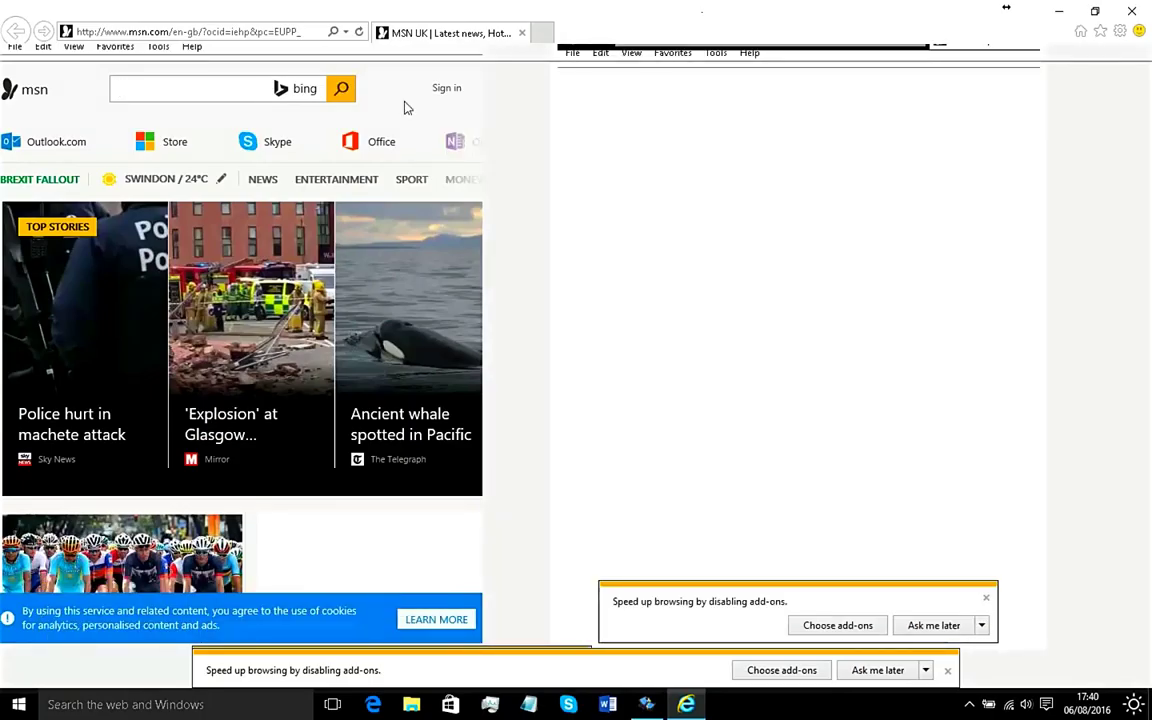
left_click(150, 31)
type("g")
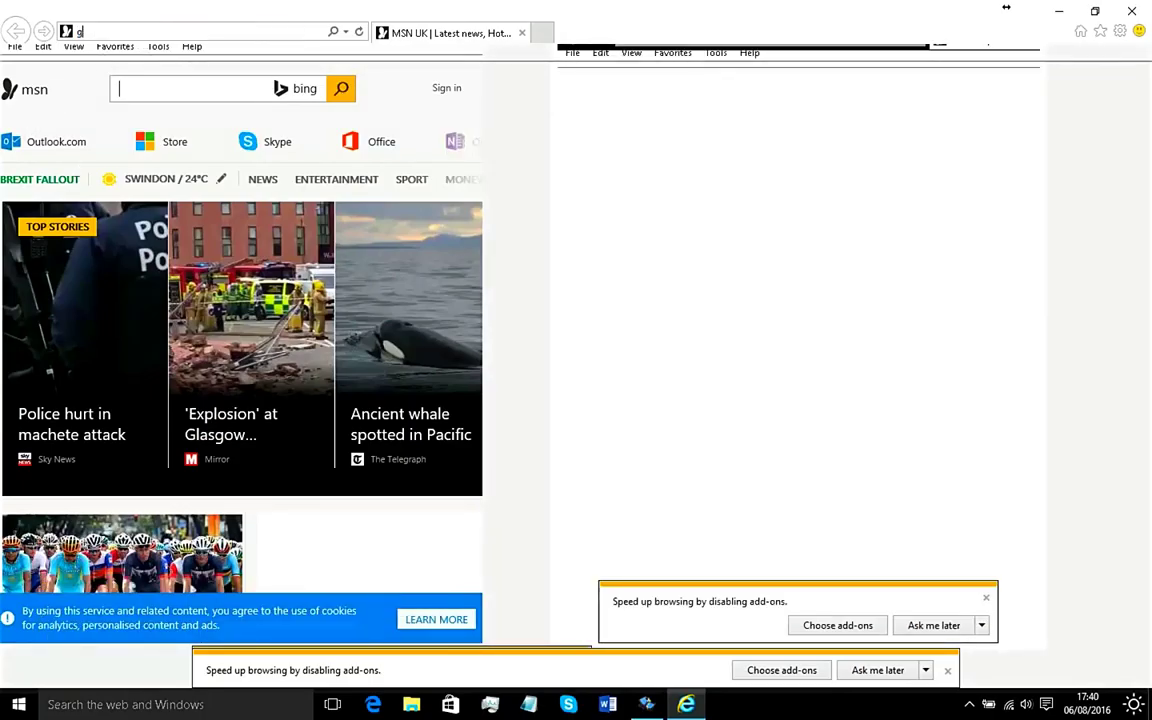
type("oogle.com/image")
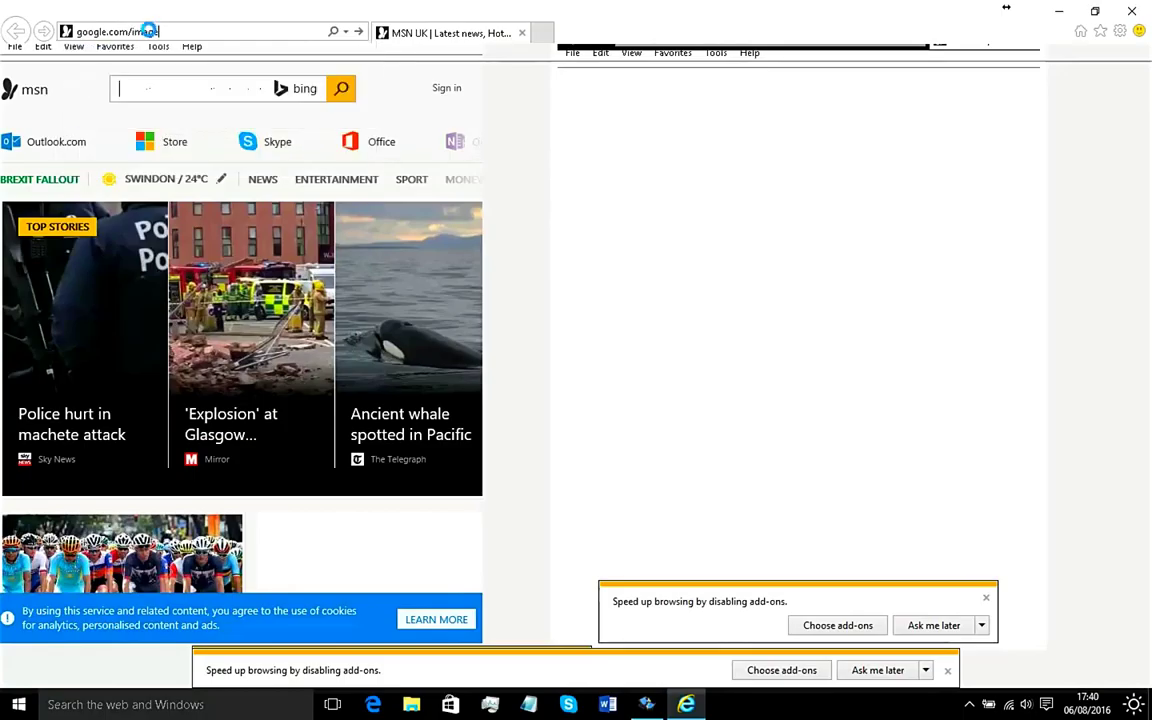
key("Return")
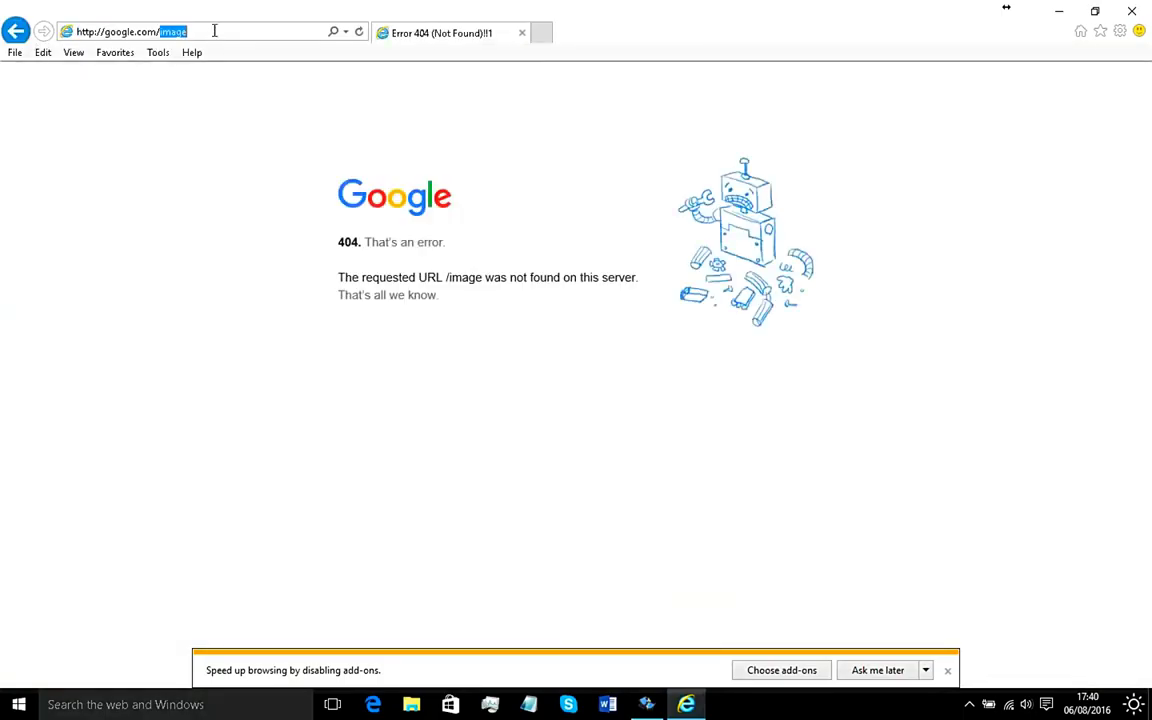
type("s")
key("Return")
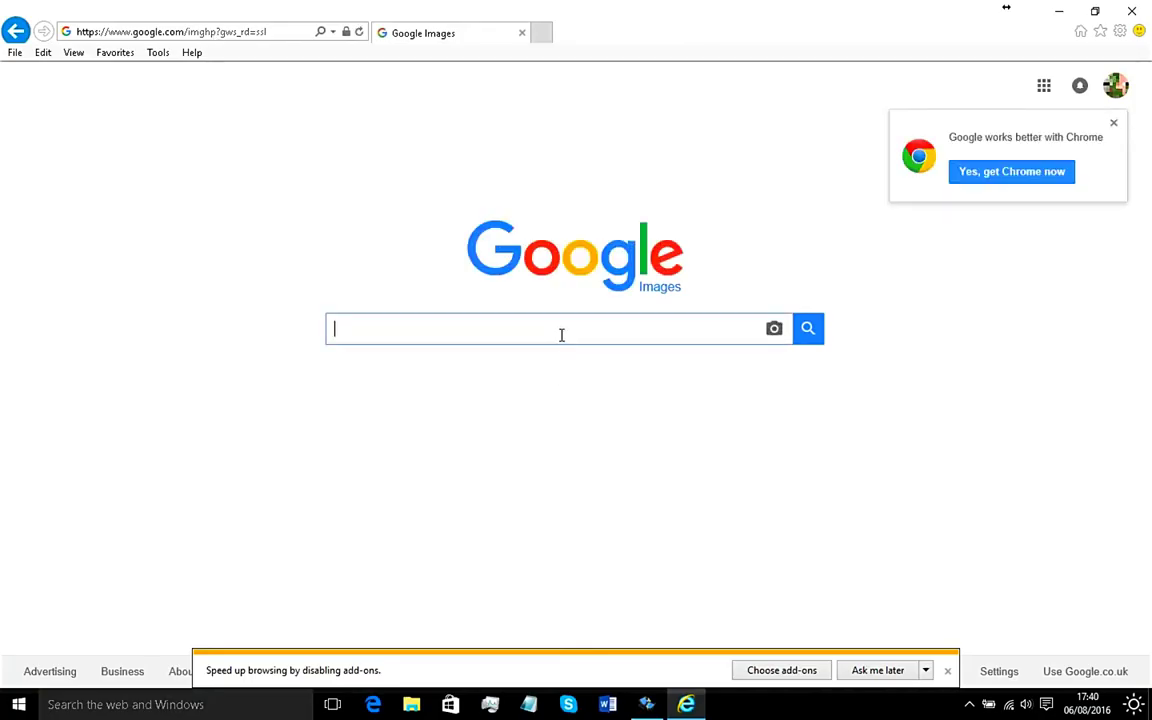
Step: Search Google Images for "bang clip art" and preview the red and yellow BANG! picture
type("bang clip ar")
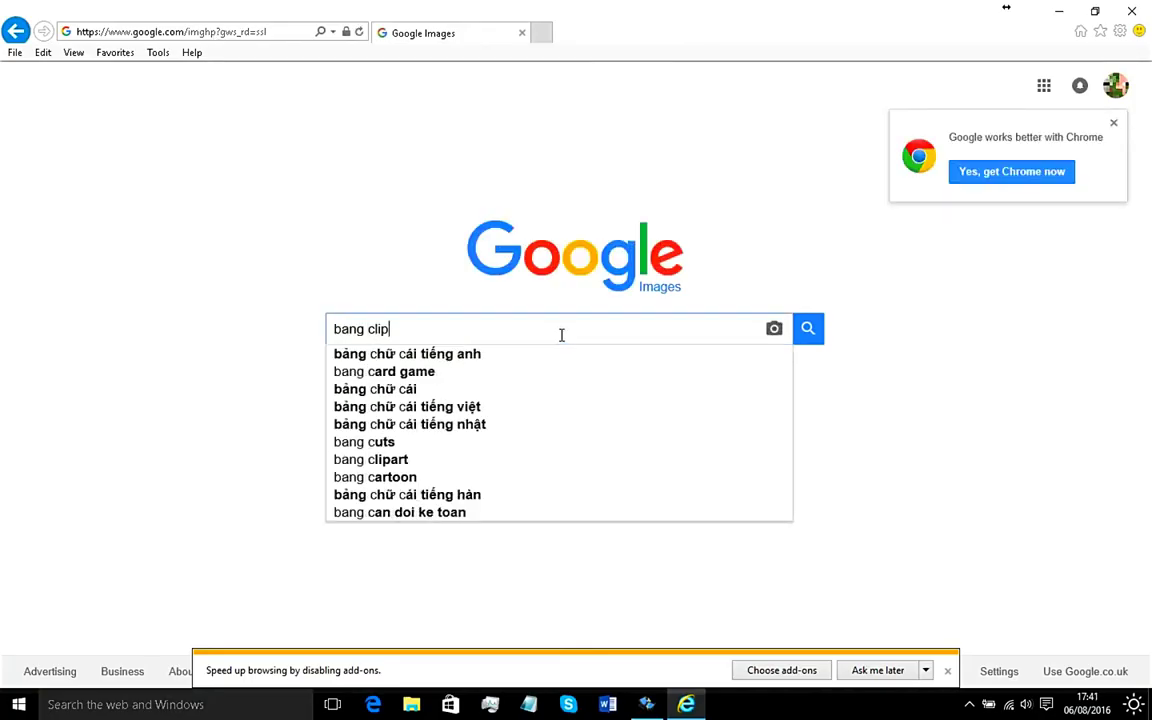
type("t")
key("Return")
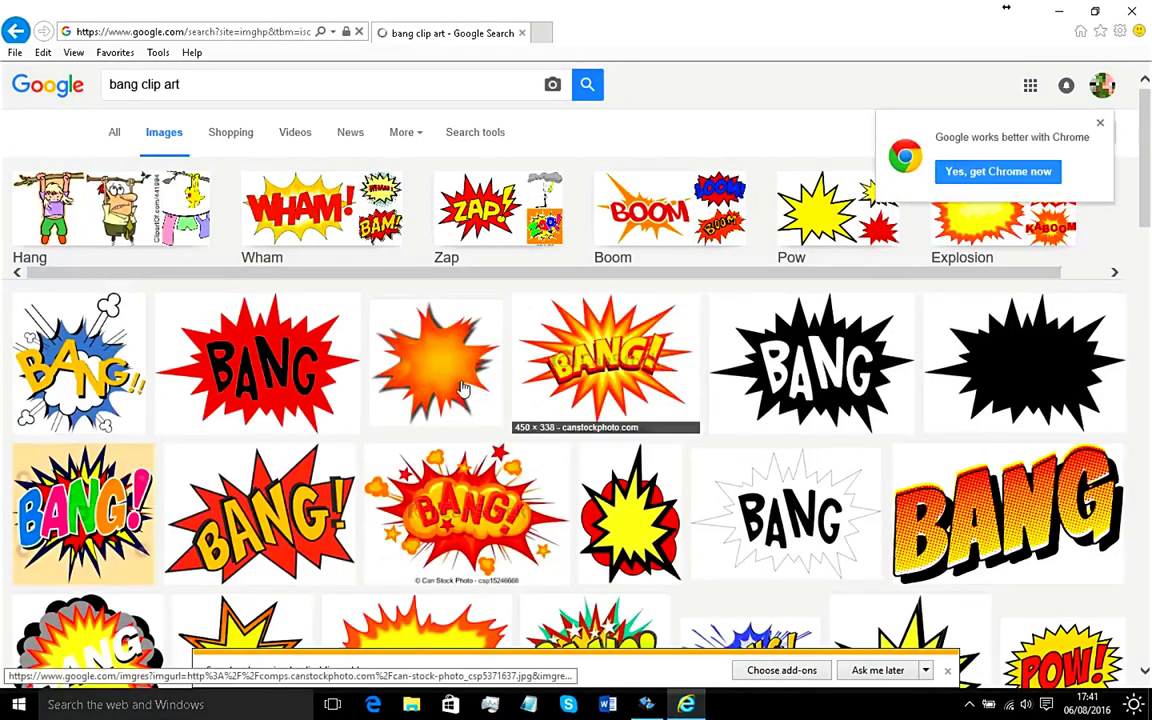
left_click(260, 470)
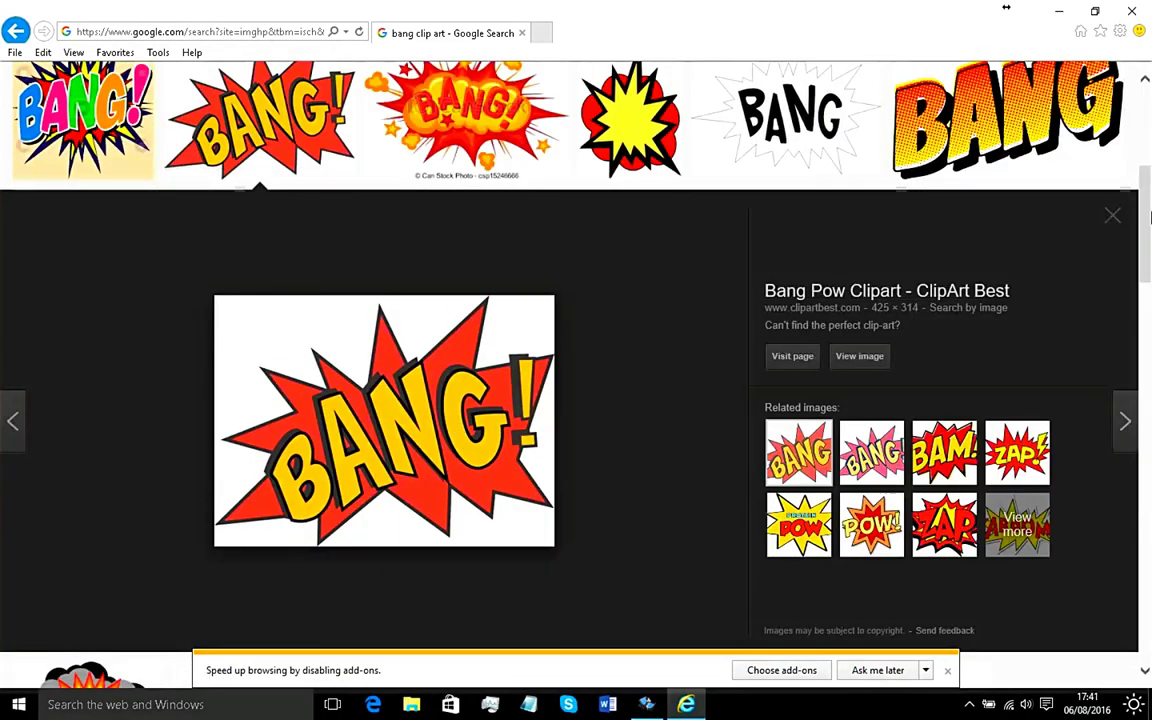
Step: Refine the image search to "bang clip art png" and open the round BANG explosion picture with the grey and black cloud
scroll(457, 423, "up", 5)
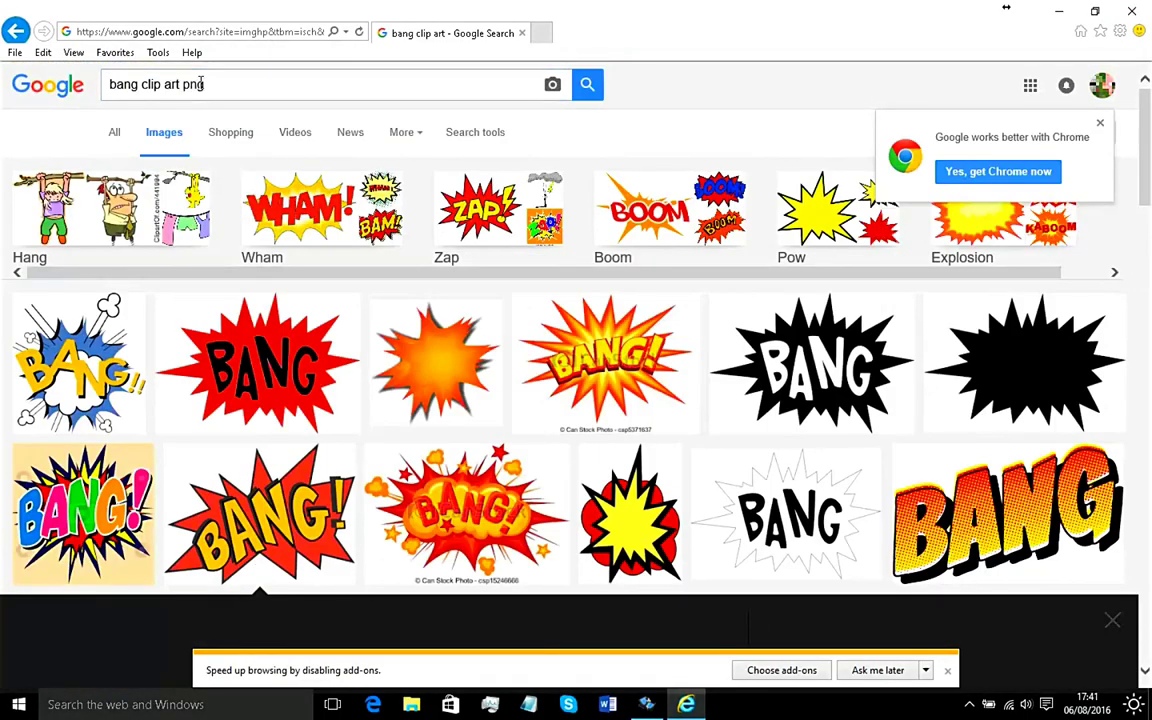
key("Return")
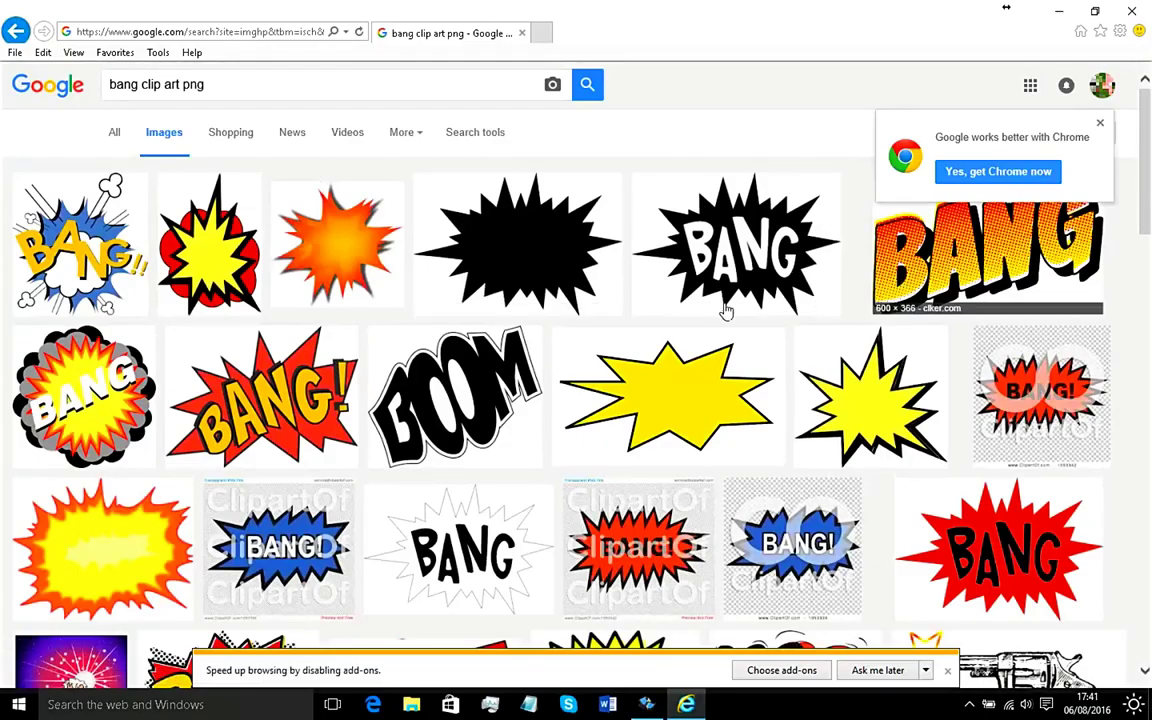
left_click(70, 375)
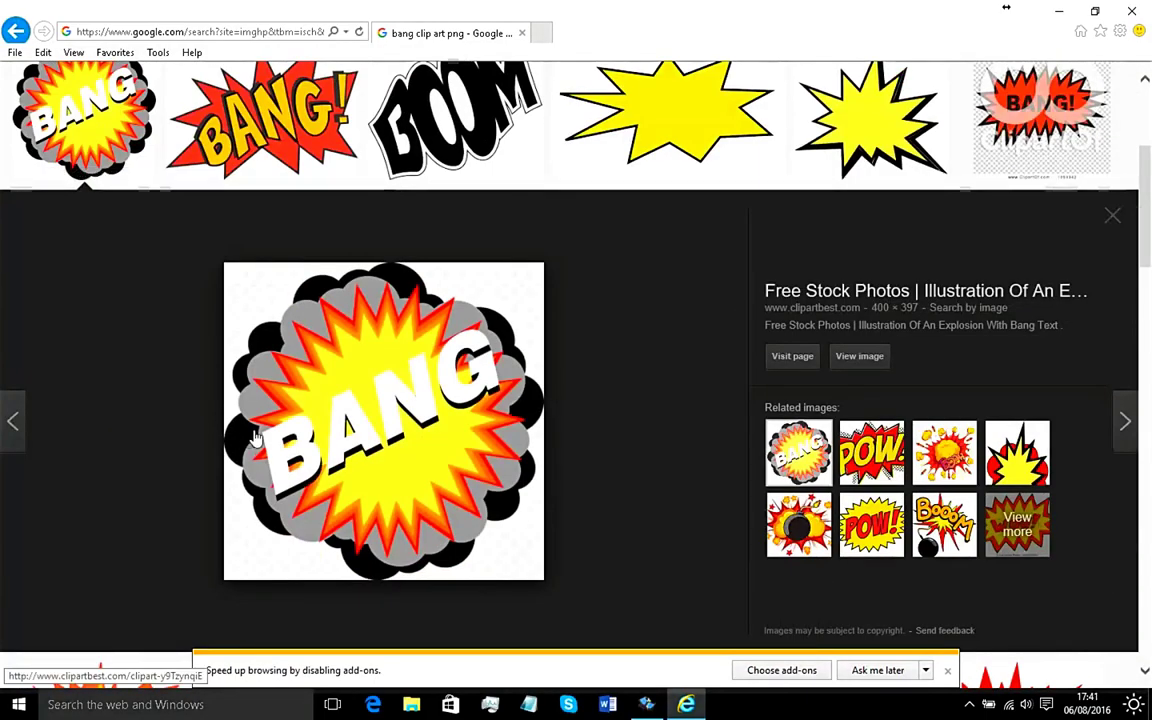
Step: Save the BANG explosion picture as a PNG named "bang" in the YouTube Pictures folder
right_click(306, 431)
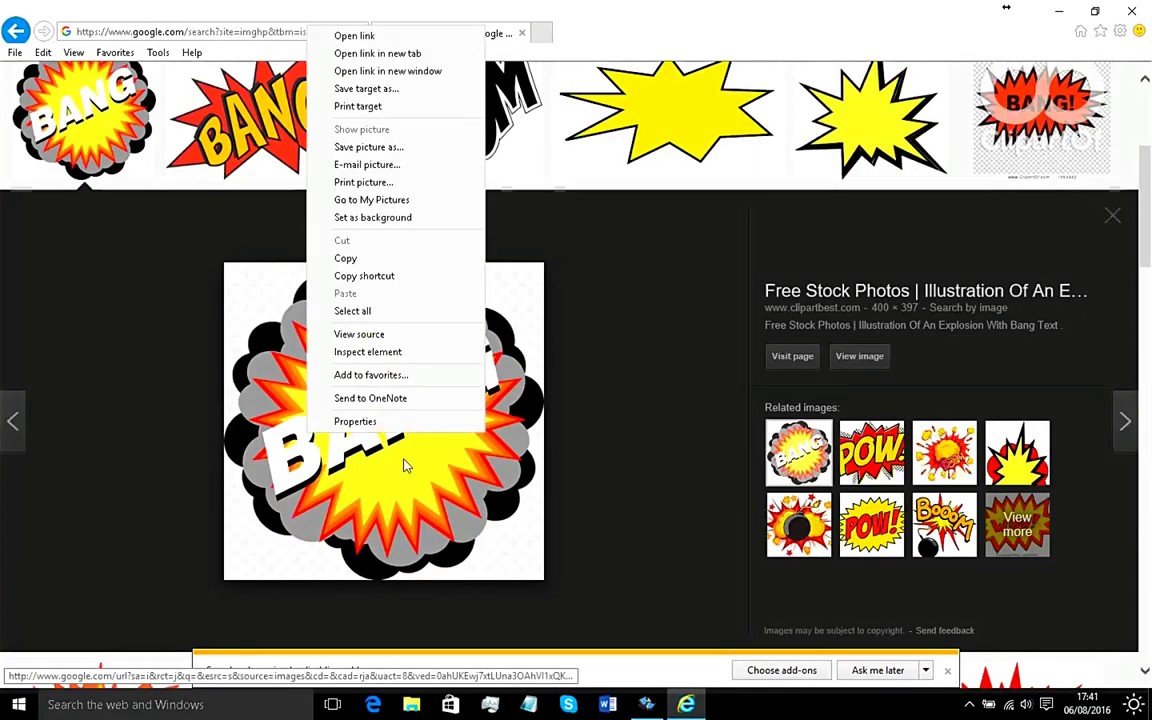
left_click(368, 147)
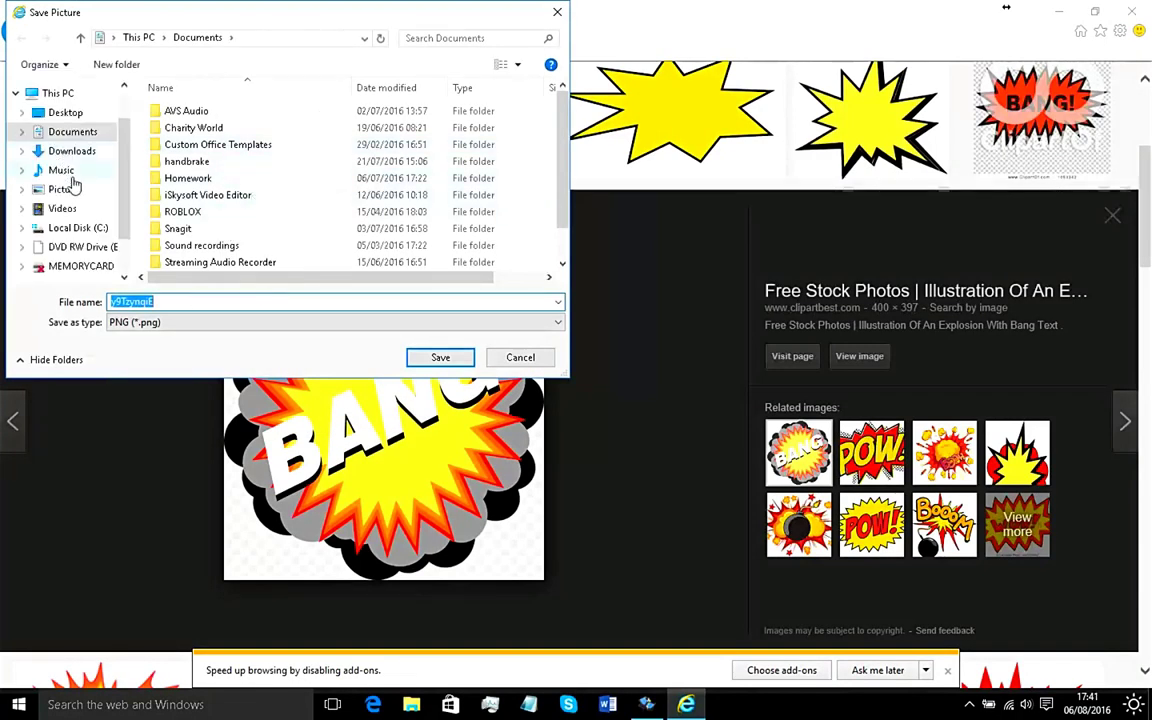
left_click(72, 189)
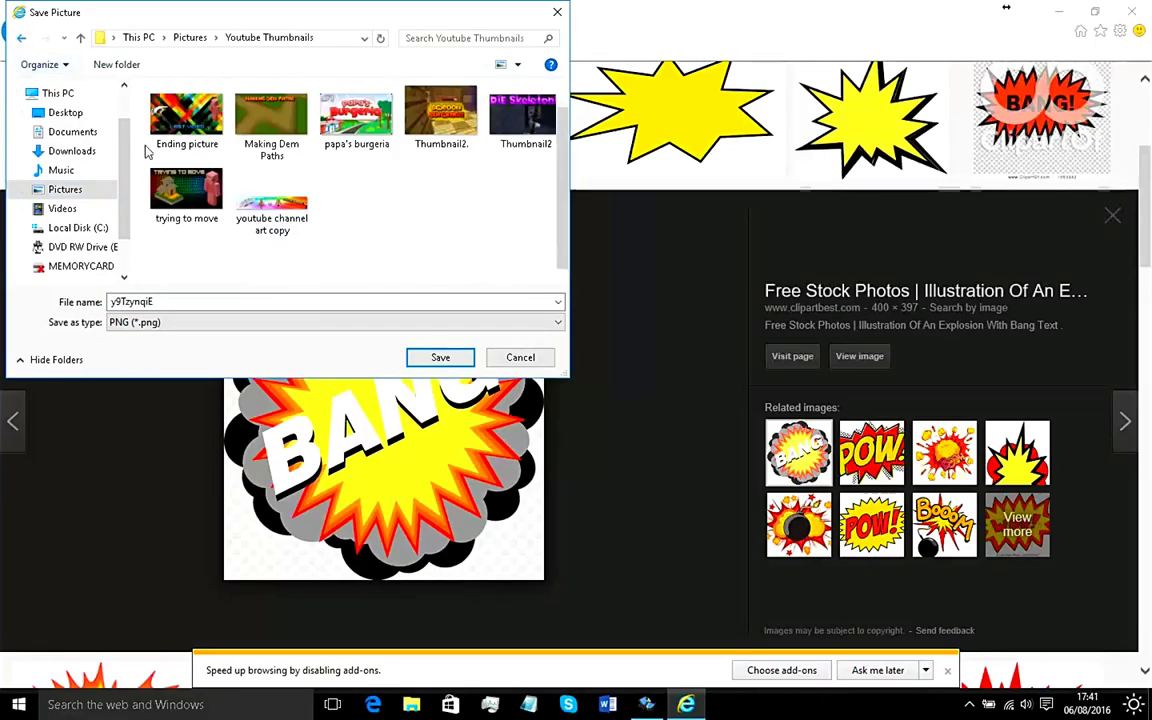
left_click(21, 37)
type("bang")
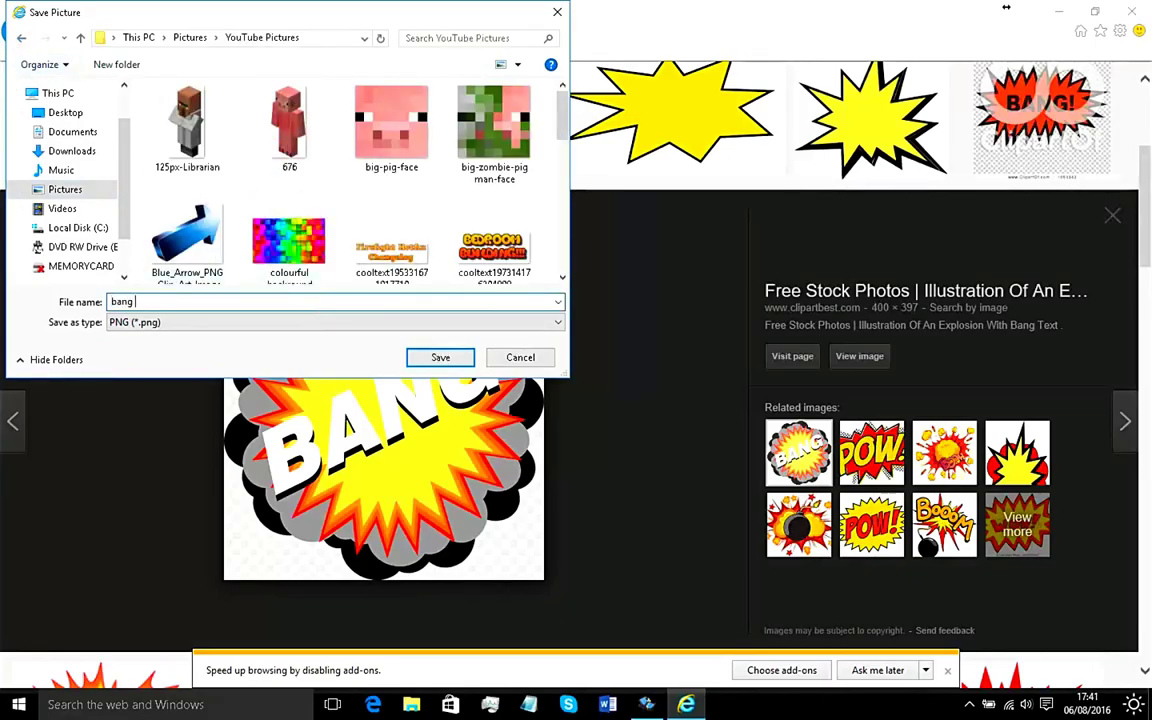
key("Return")
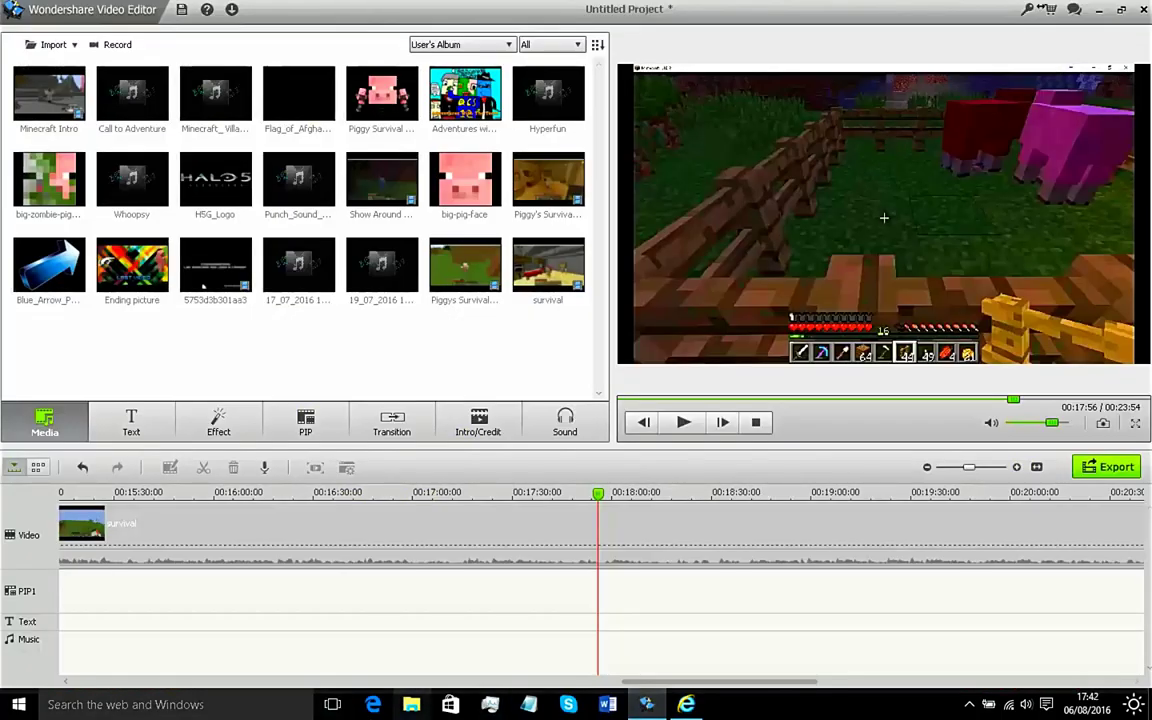
Step: Import the bang PNG from the YouTube Pictures folder into the media album and place it on PIP1 at 00:17:56
key("super+e")
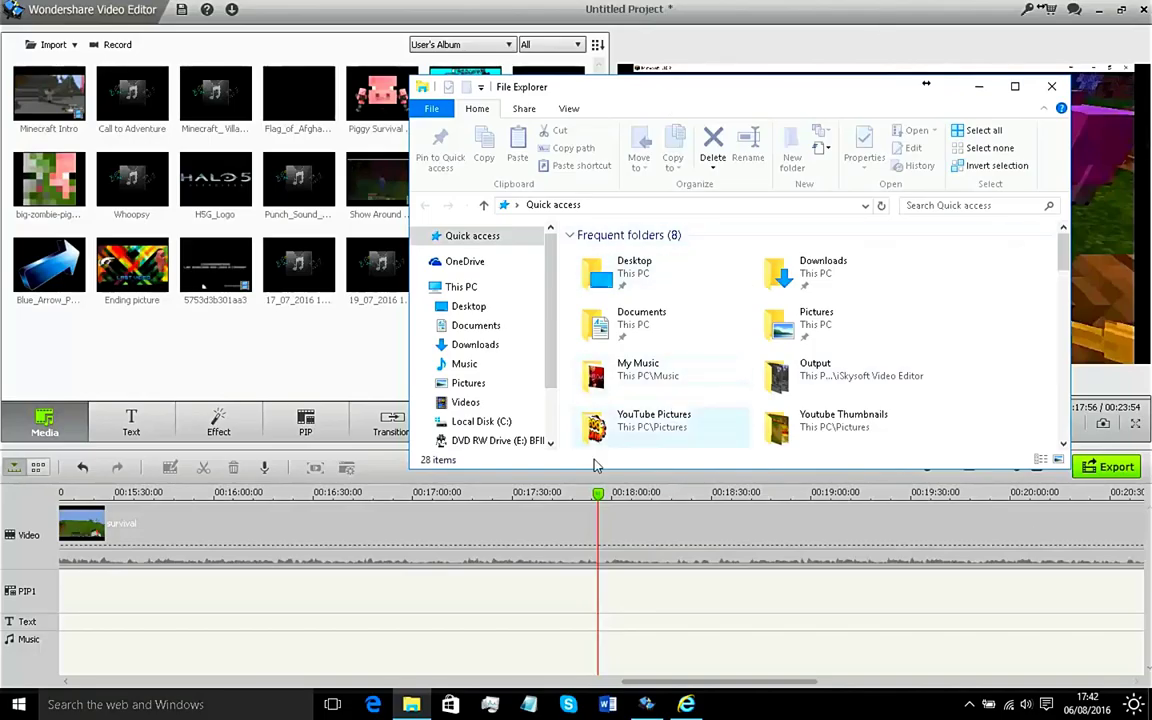
left_click(828, 332)
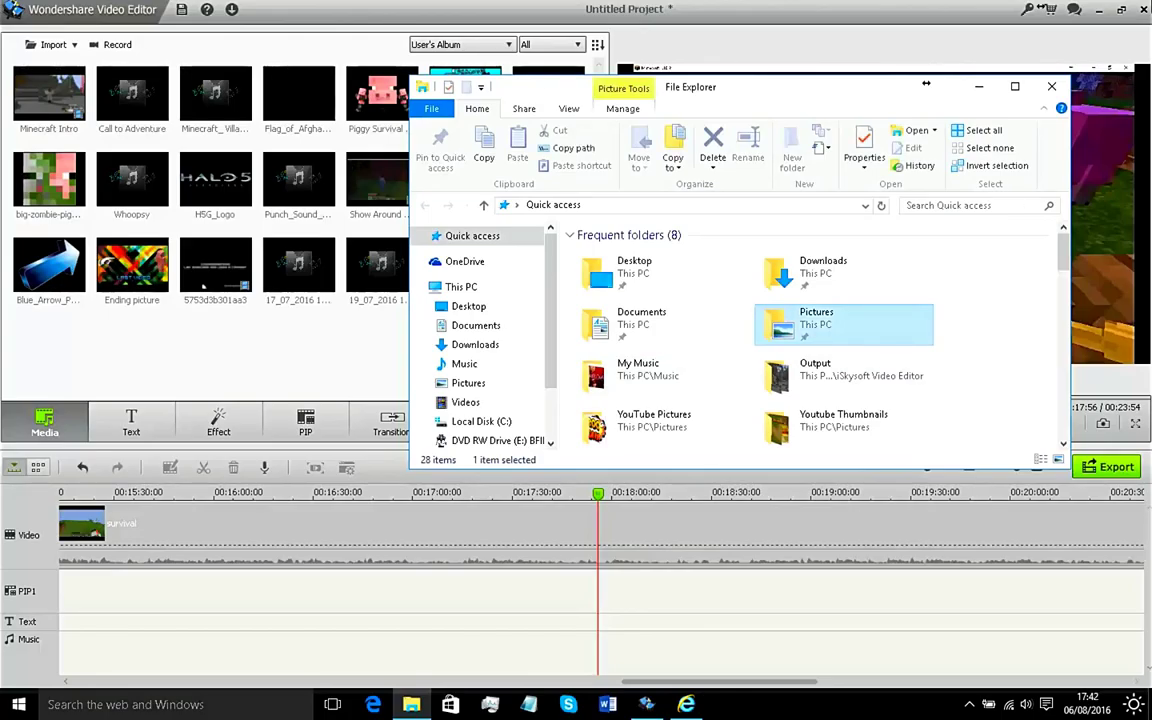
double_click(845, 330)
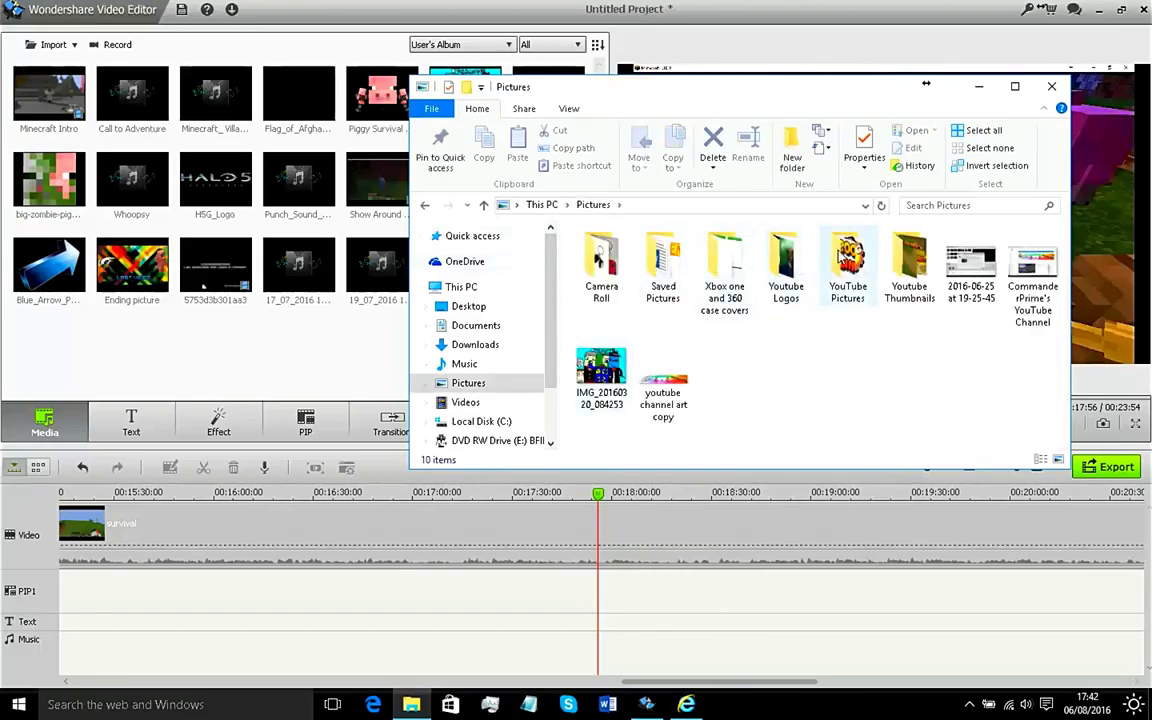
double_click(848, 262)
left_click_drag(812, 268, 235, 368)
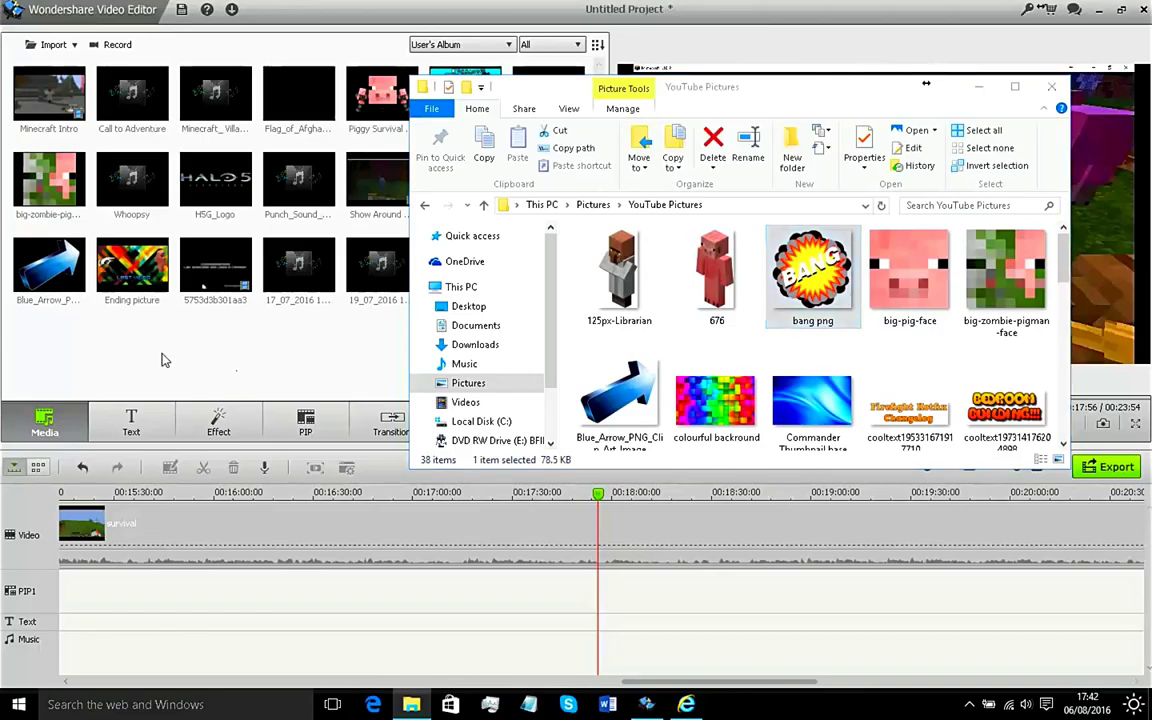
left_click(278, 356)
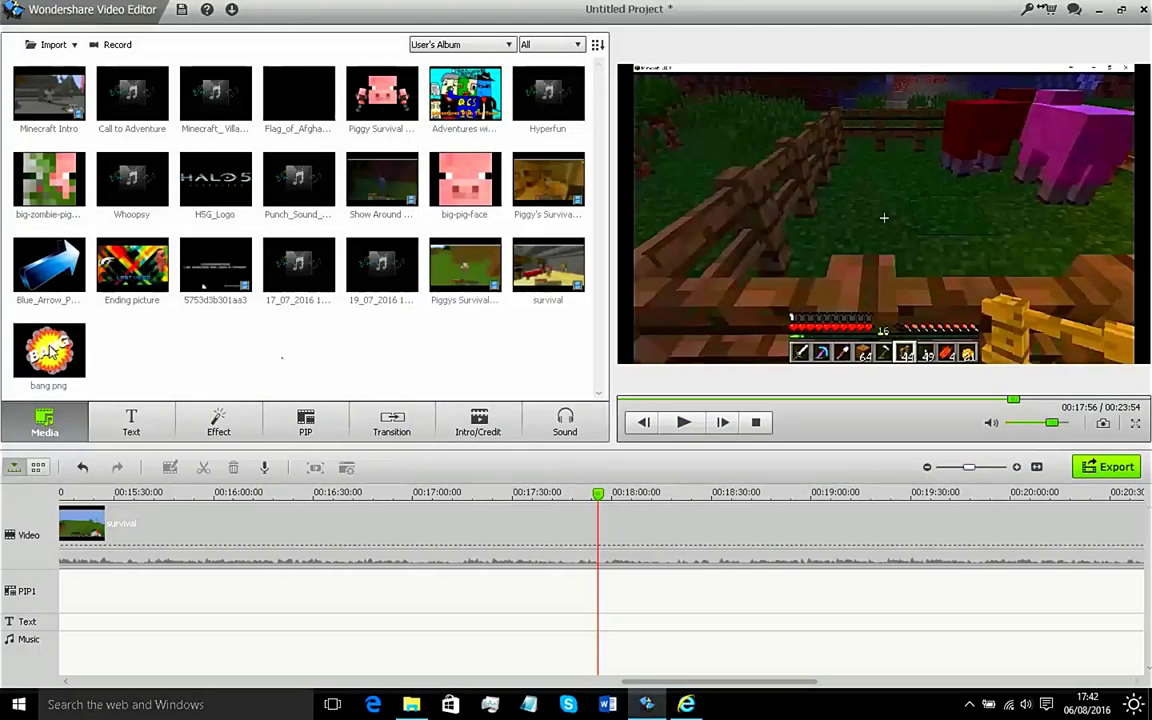
left_click_drag(48, 348, 601, 600)
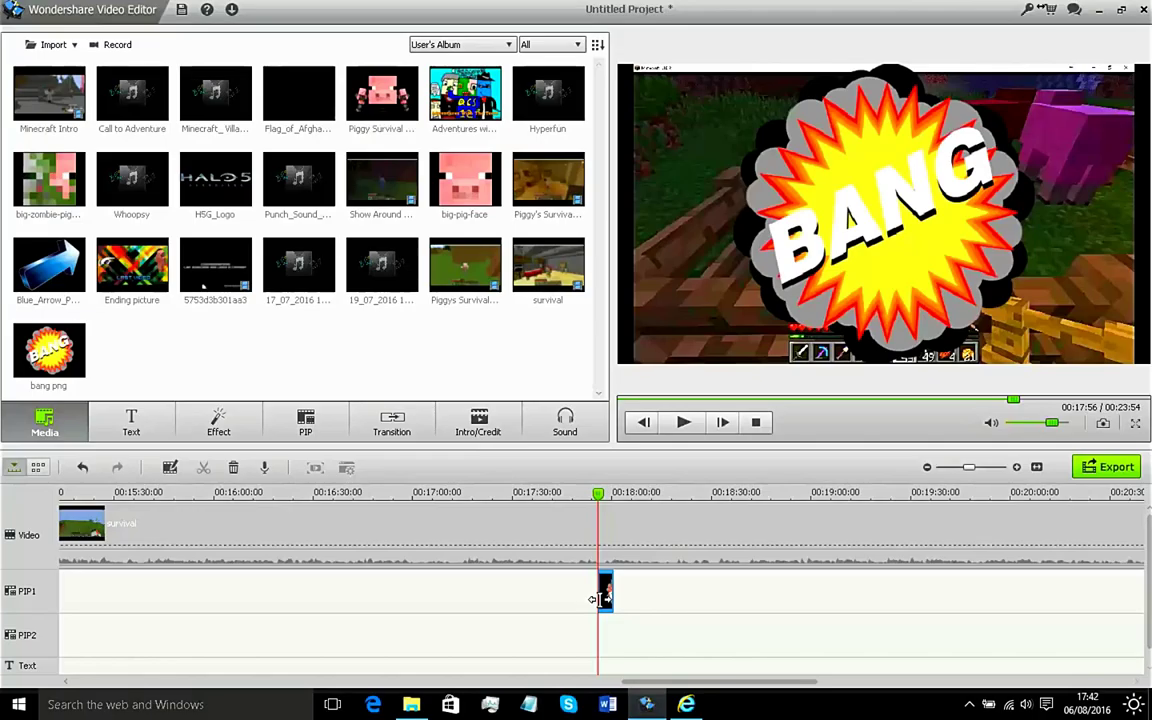
Step: Shrink the BANG picture overlay and centre it over the gameplay, leaving a margin around it
left_click(600, 595)
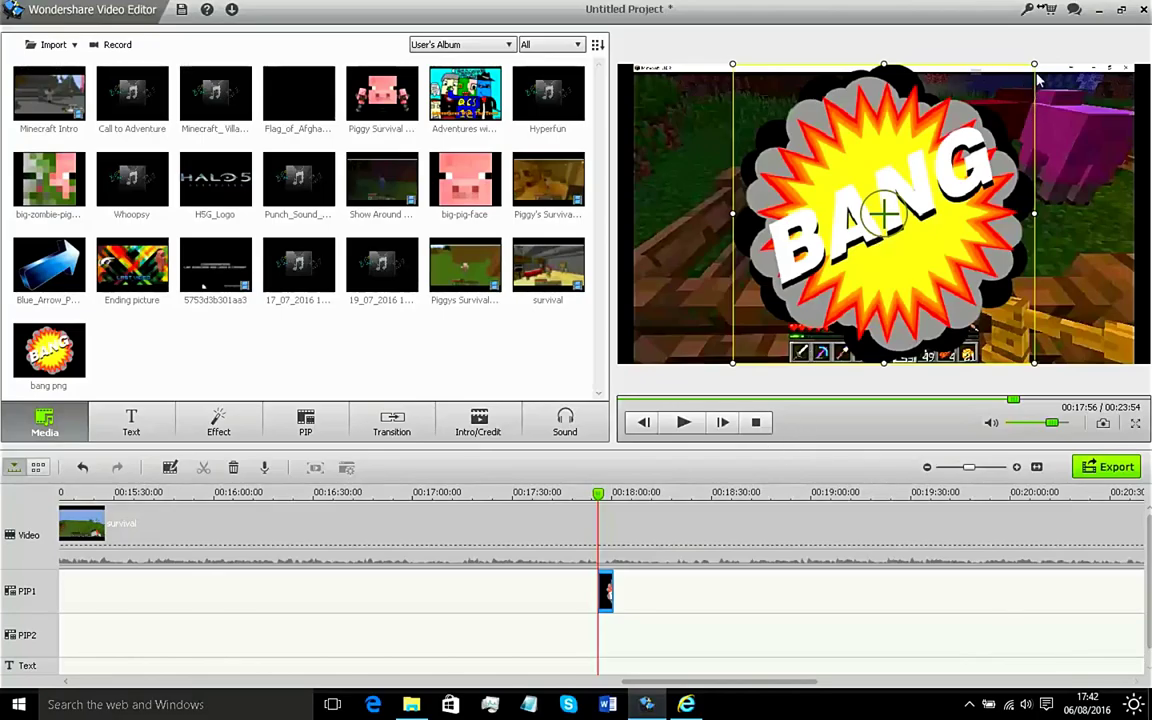
left_click_drag(1036, 66, 835, 265)
left_click_drag(783, 313, 791, 165)
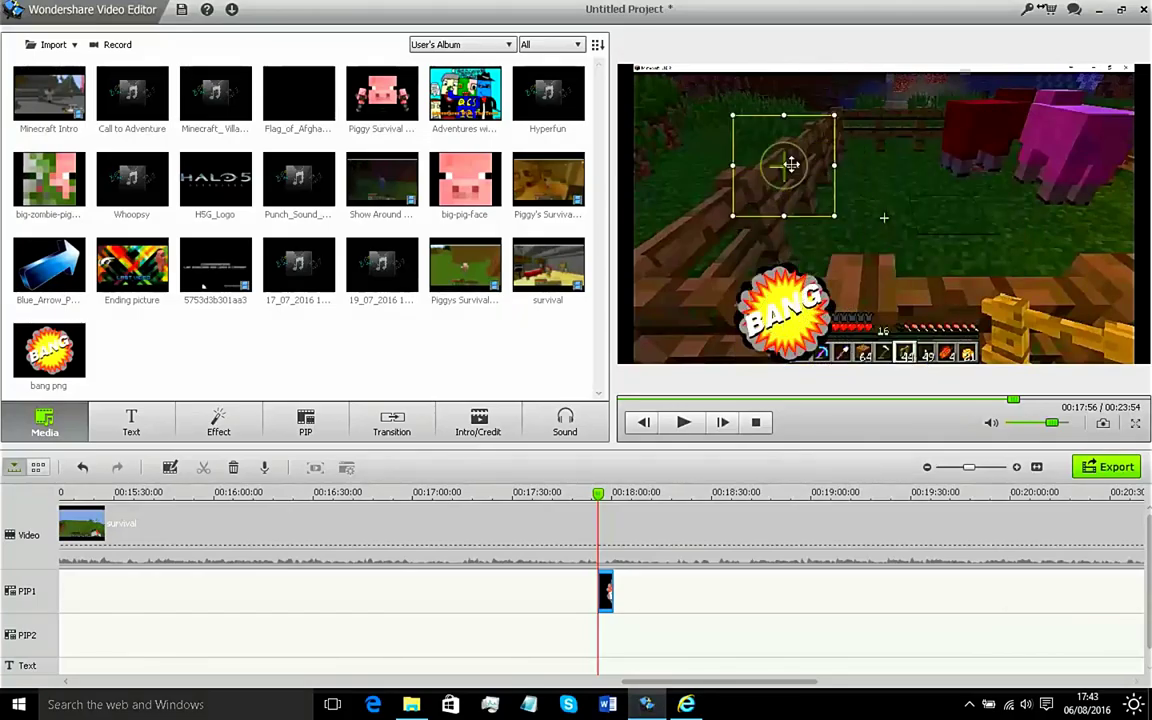
left_click_drag(818, 237, 880, 178)
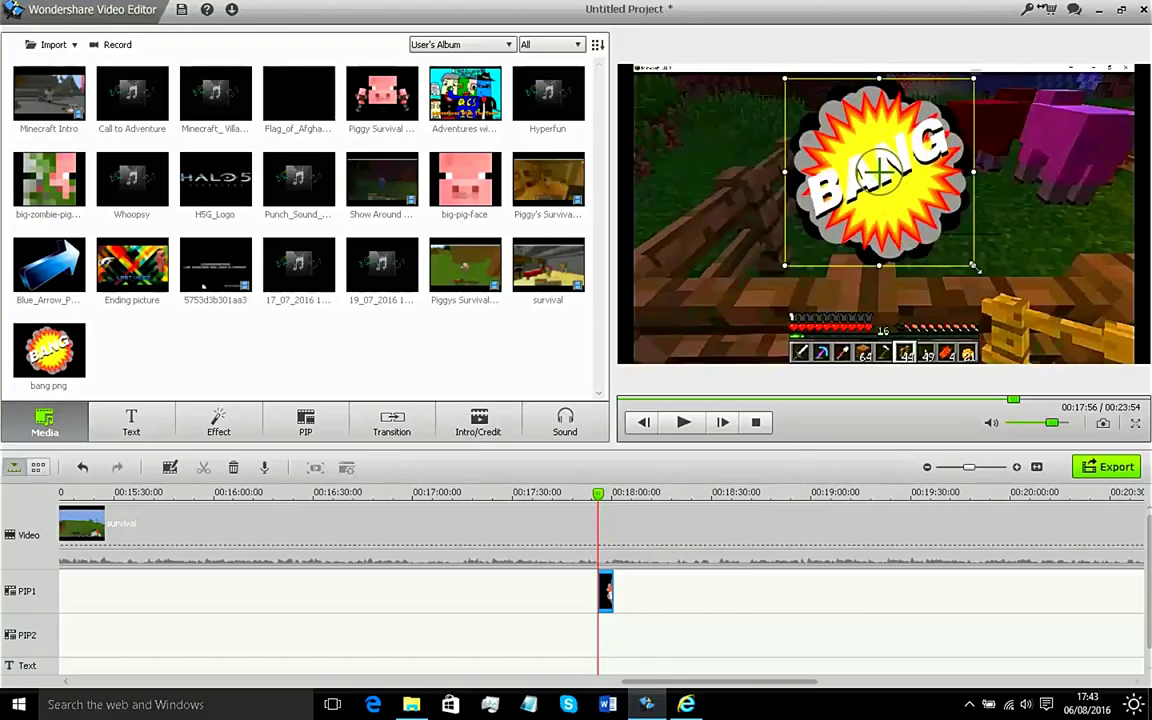
left_click_drag(974, 266, 1000, 309)
left_click_drag(941, 230, 941, 254)
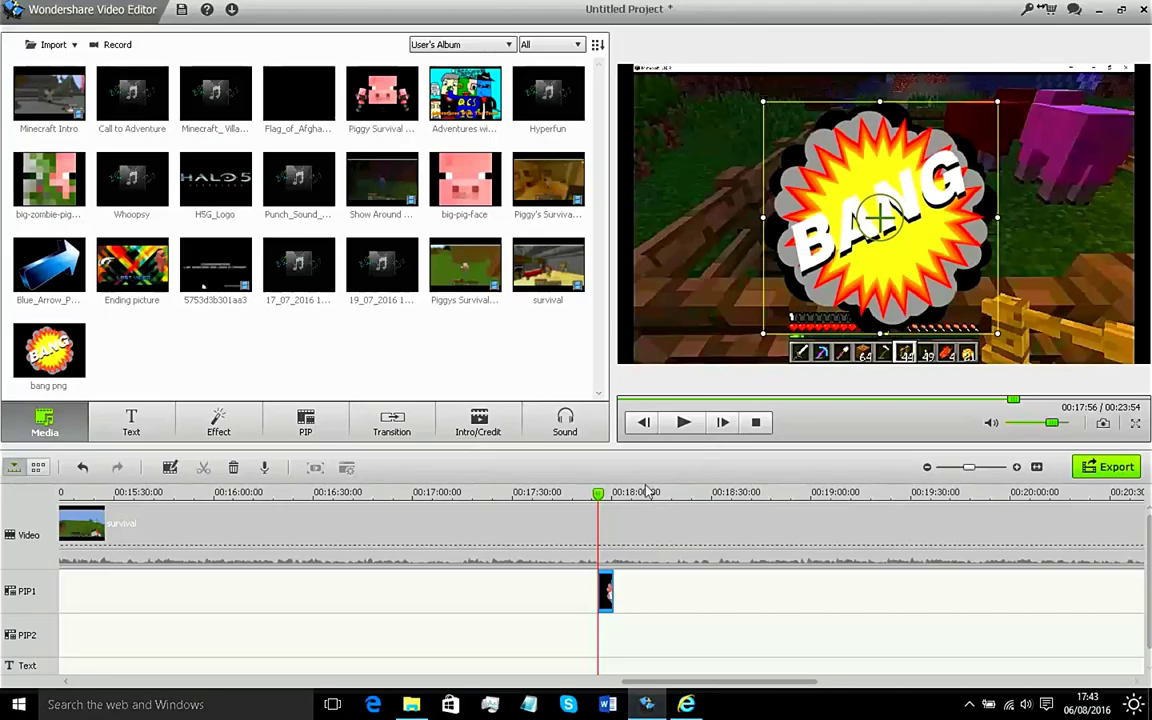
Step: Play back the BANG overlay, move its clip earlier on PIP1 to start at 00:17:52, and replay it
left_click(686, 421)
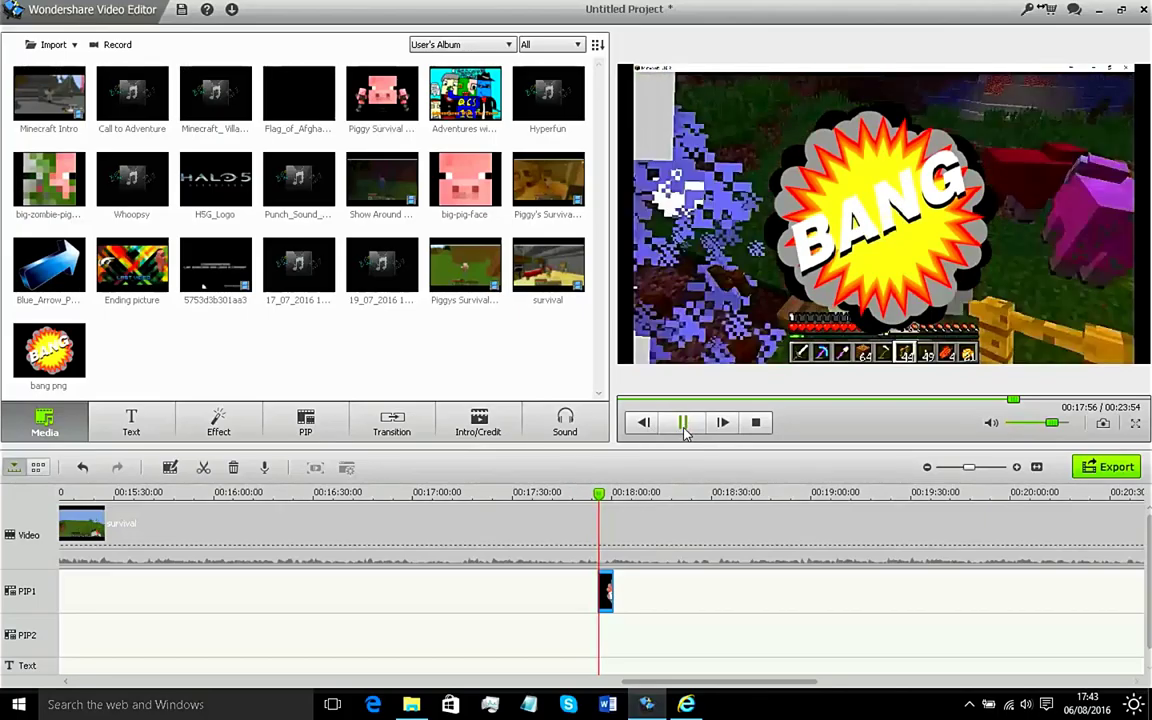
left_click(684, 426)
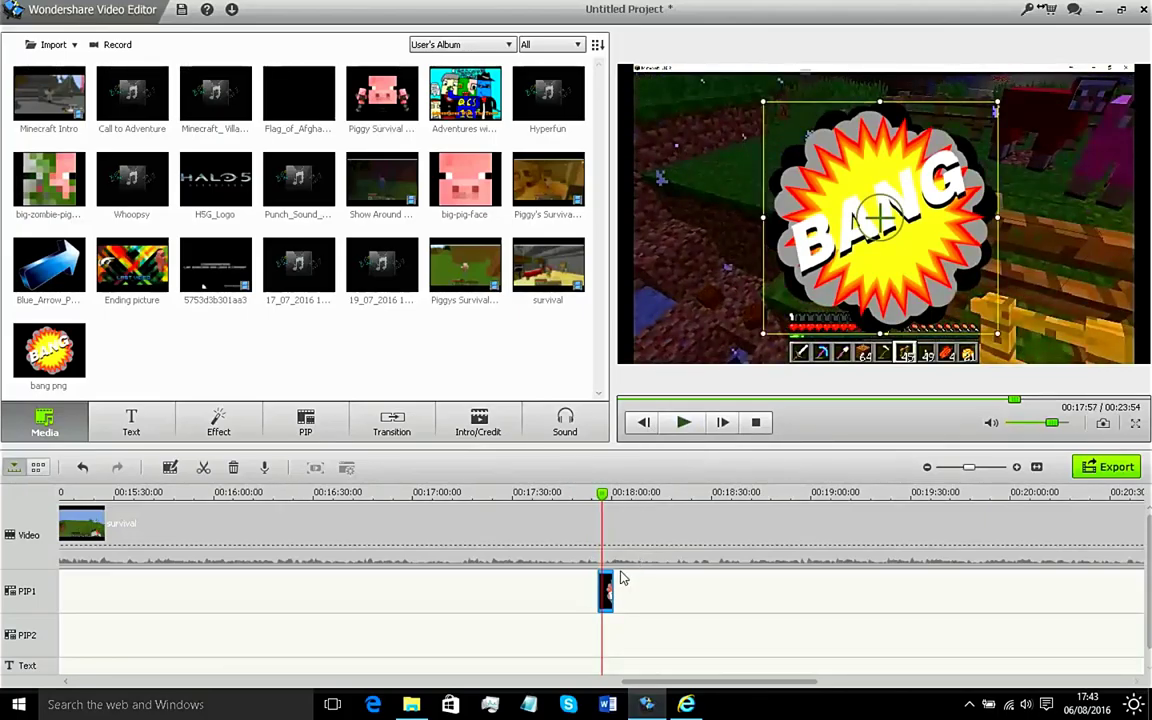
left_click_drag(607, 592, 592, 592)
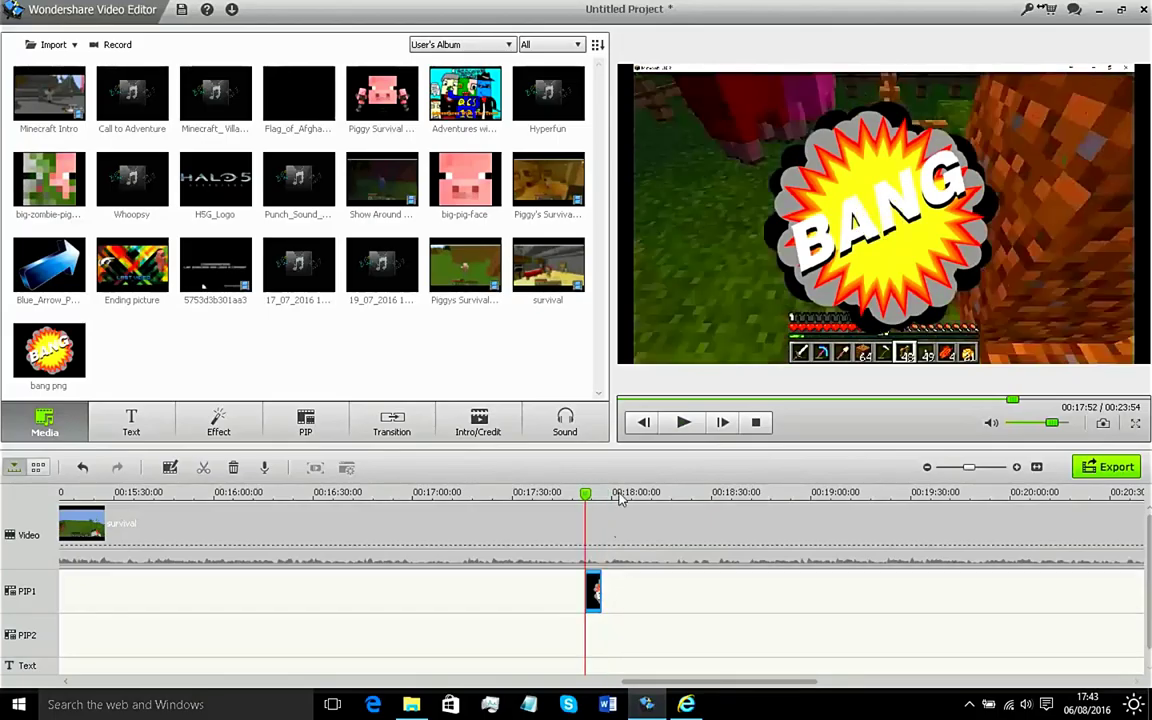
left_click(682, 424)
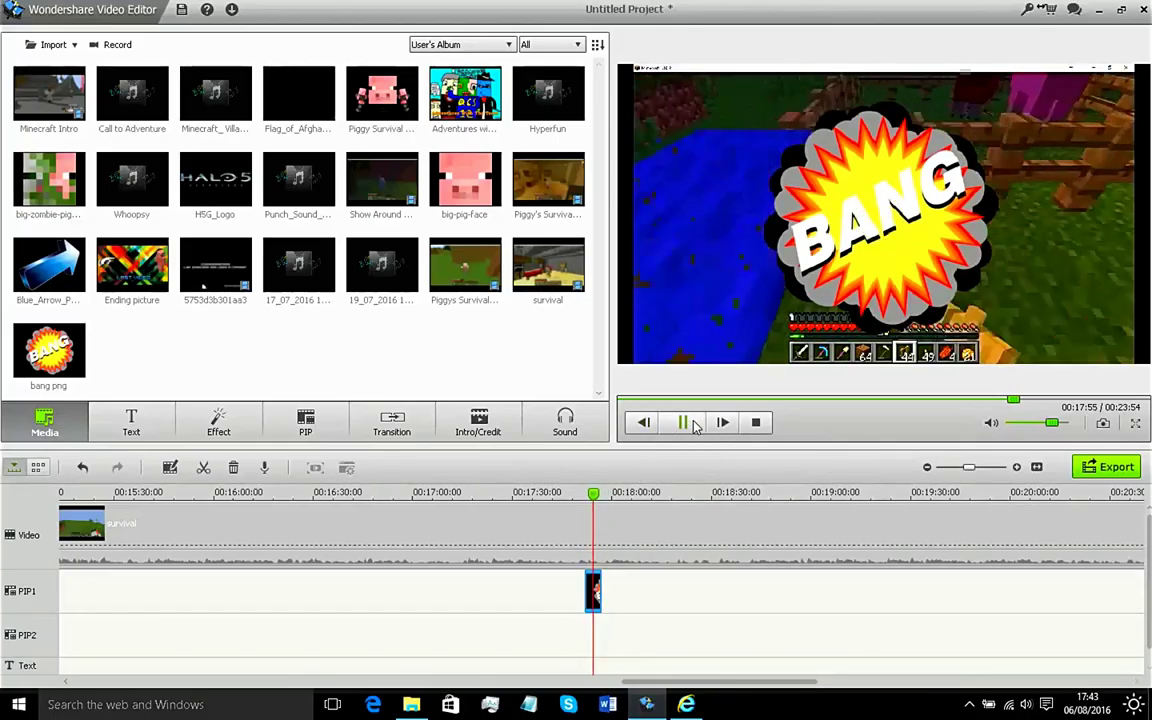
left_click(689, 421)
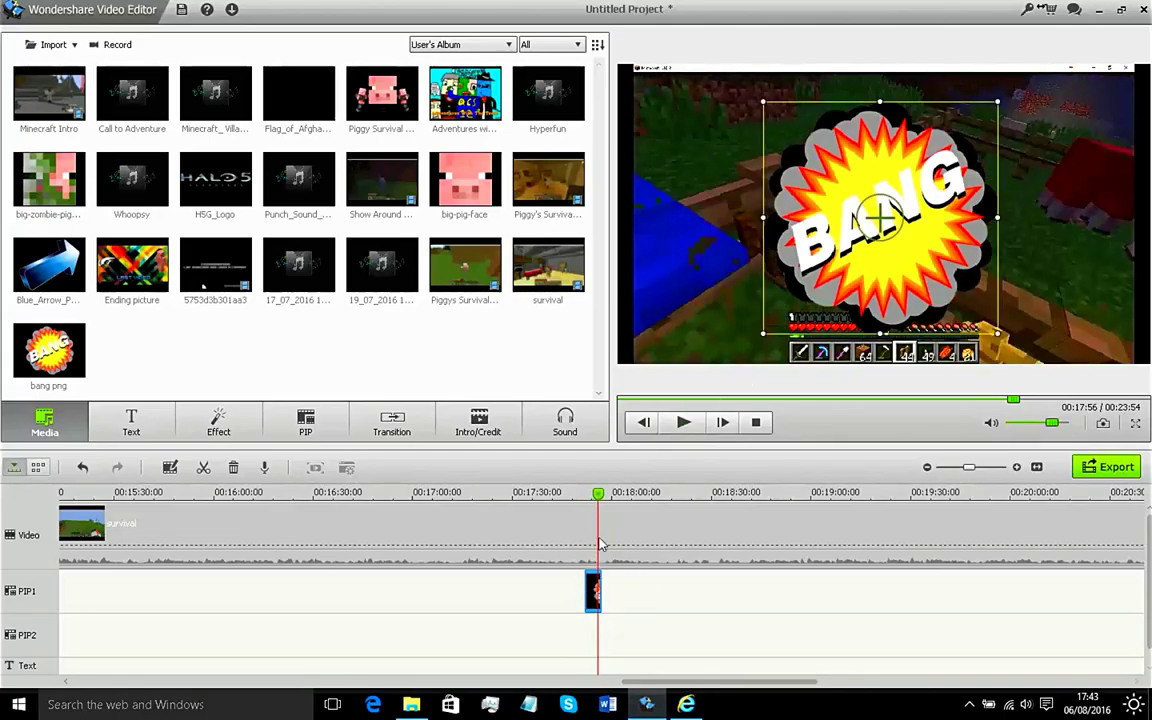
Step: Shift the BANG clip on PIP1 forward to start at about 00:17:54 and preview its appearance from 00:17:52
left_click(594, 495)
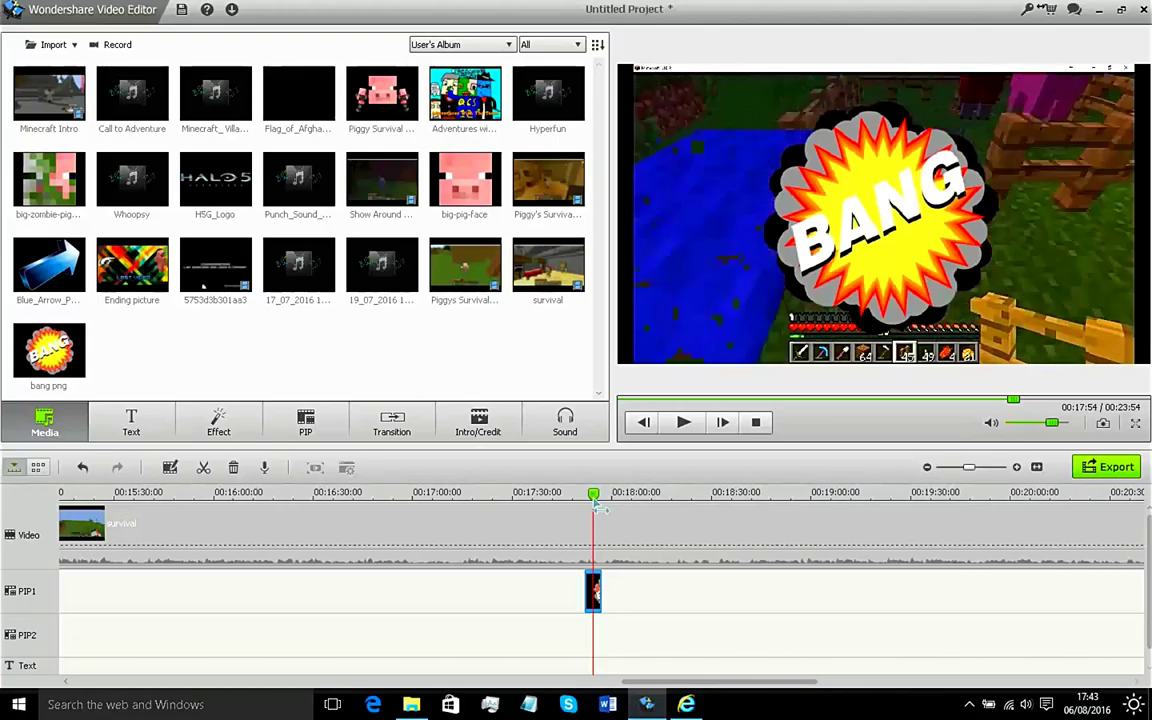
left_click(595, 591)
left_click_drag(598, 591, 606, 591)
left_click(686, 424)
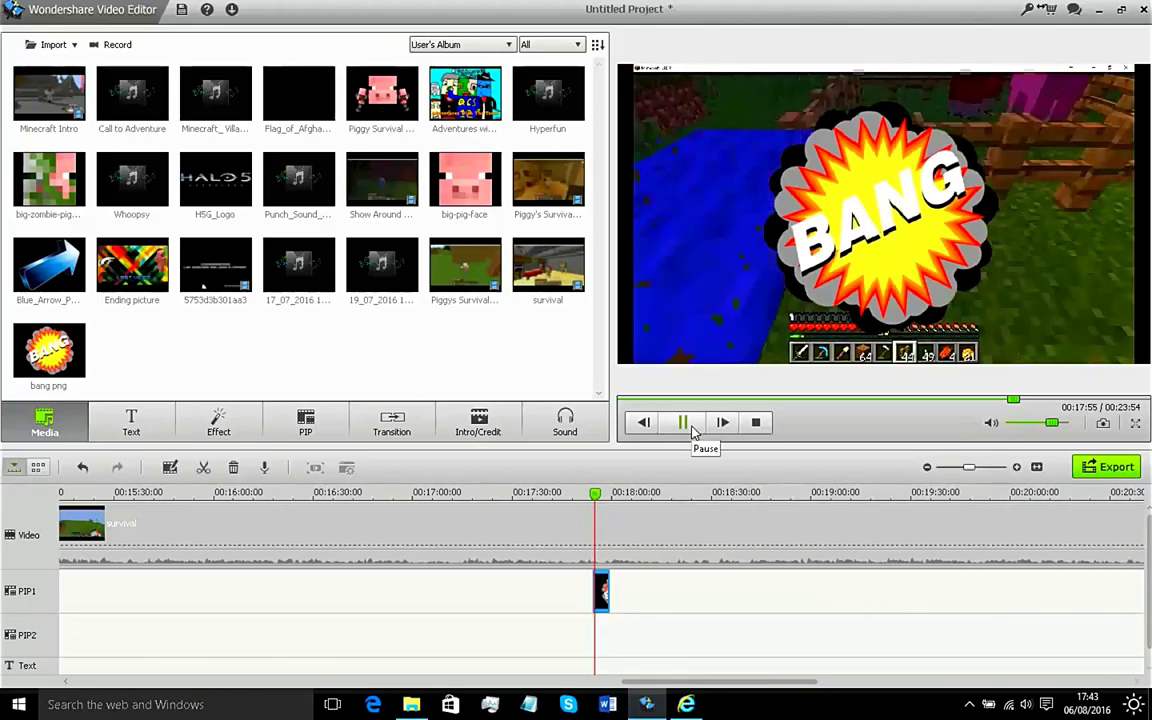
left_click(686, 424)
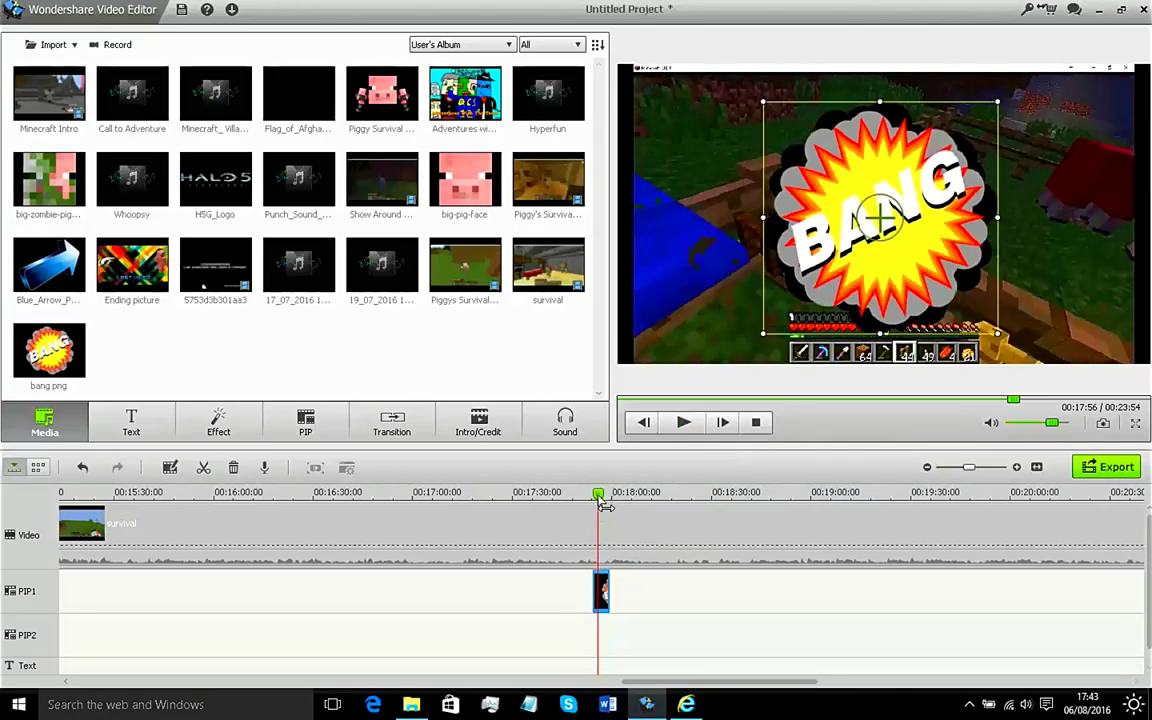
left_click_drag(605, 508, 585, 508)
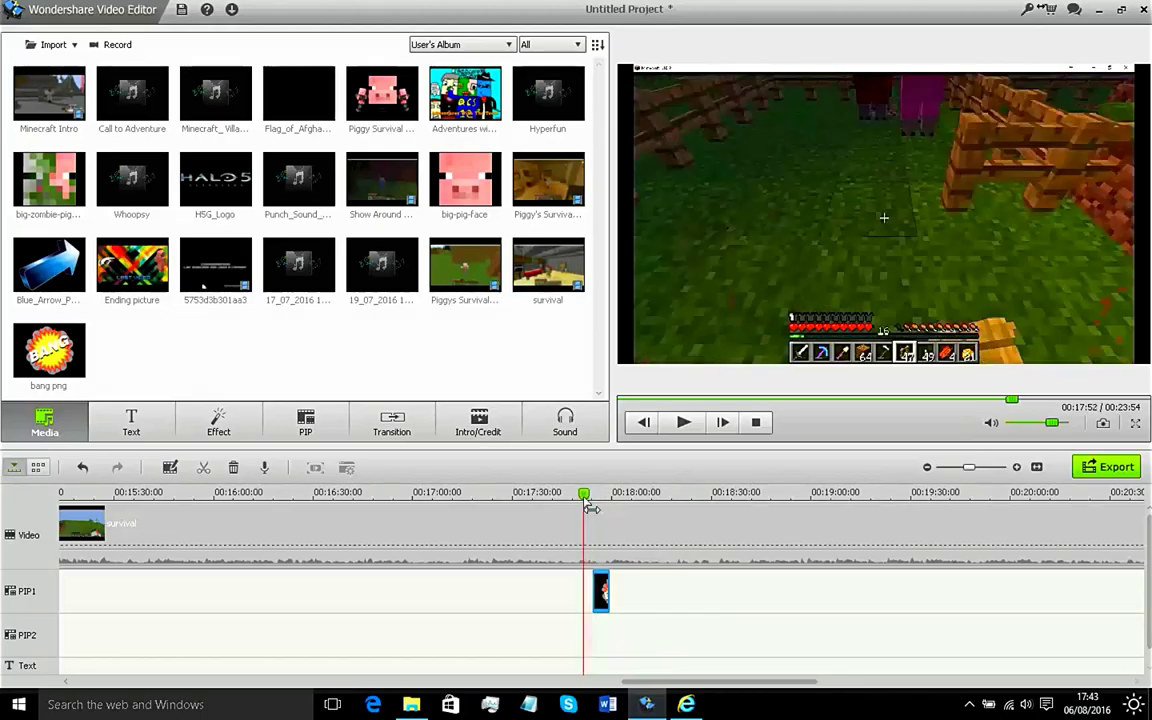
left_click(686, 423)
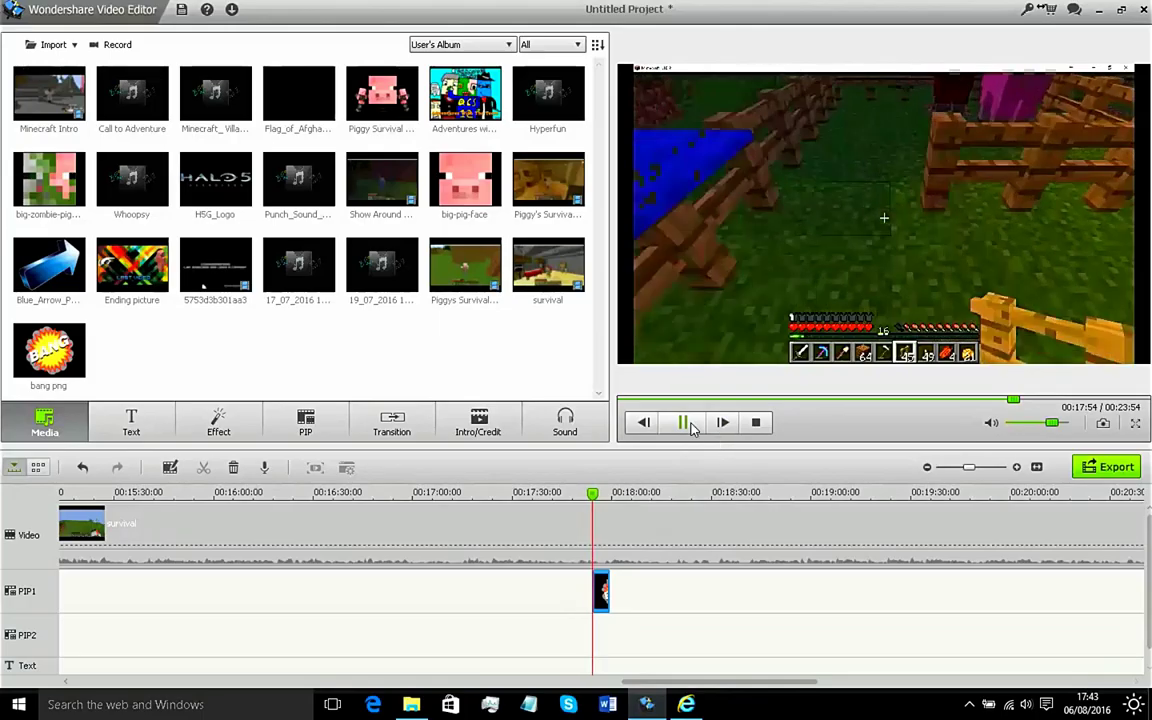
left_click(686, 423)
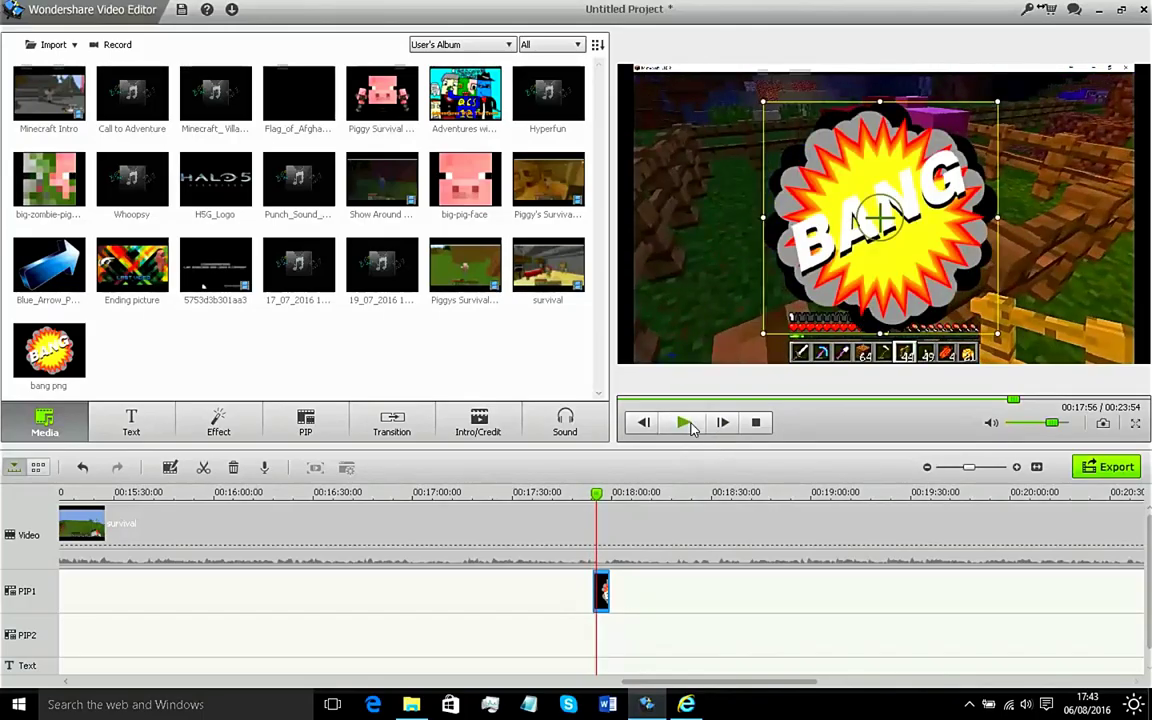
Step: Reposition the BANG clip on PIP1 to start at 00:17:53 and check its timing in playback
left_click(604, 588)
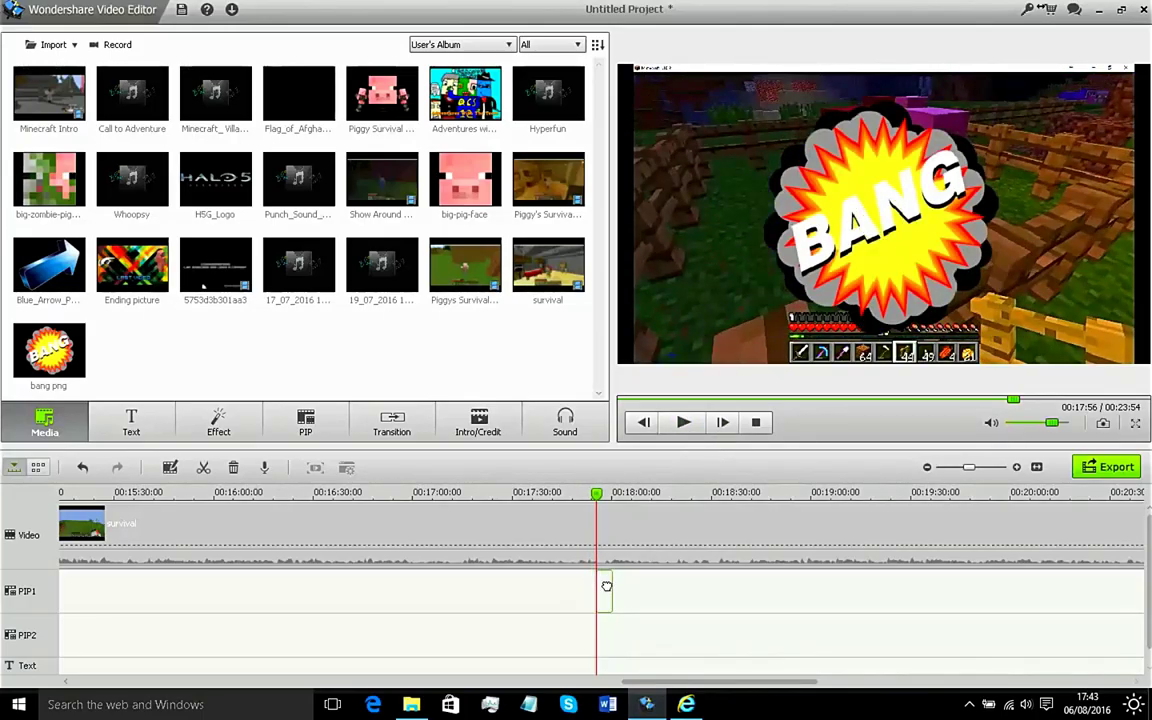
left_click_drag(600, 590, 599, 590)
left_click(598, 590)
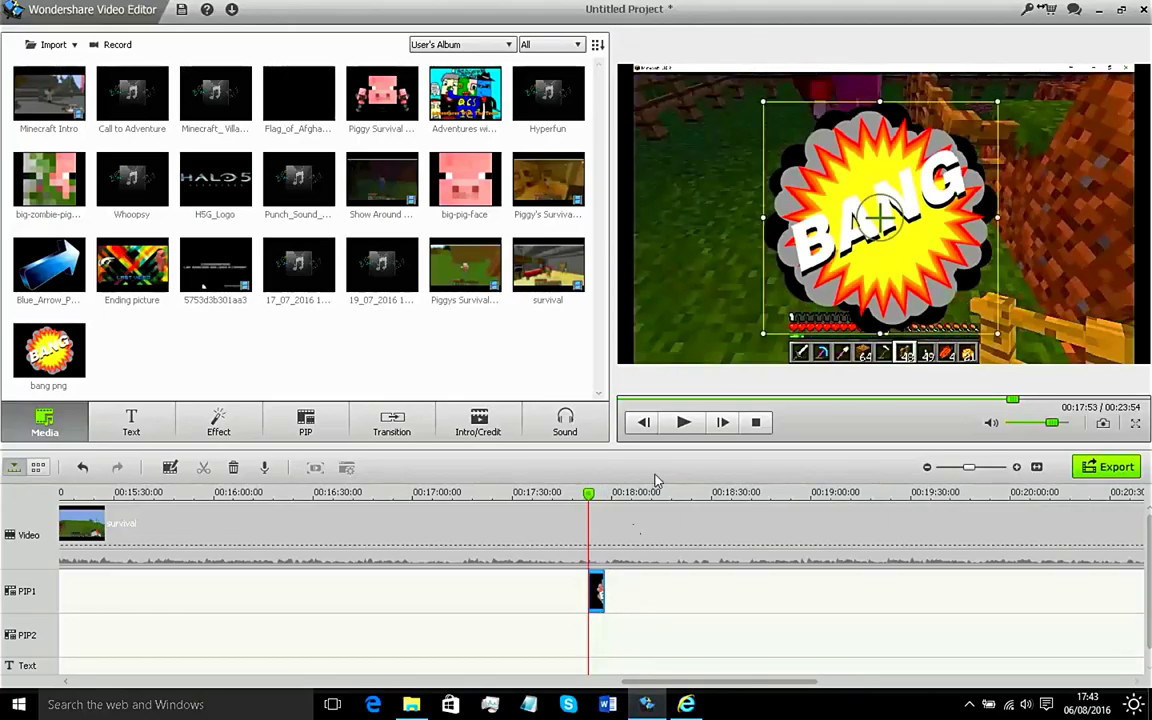
left_click(685, 423)
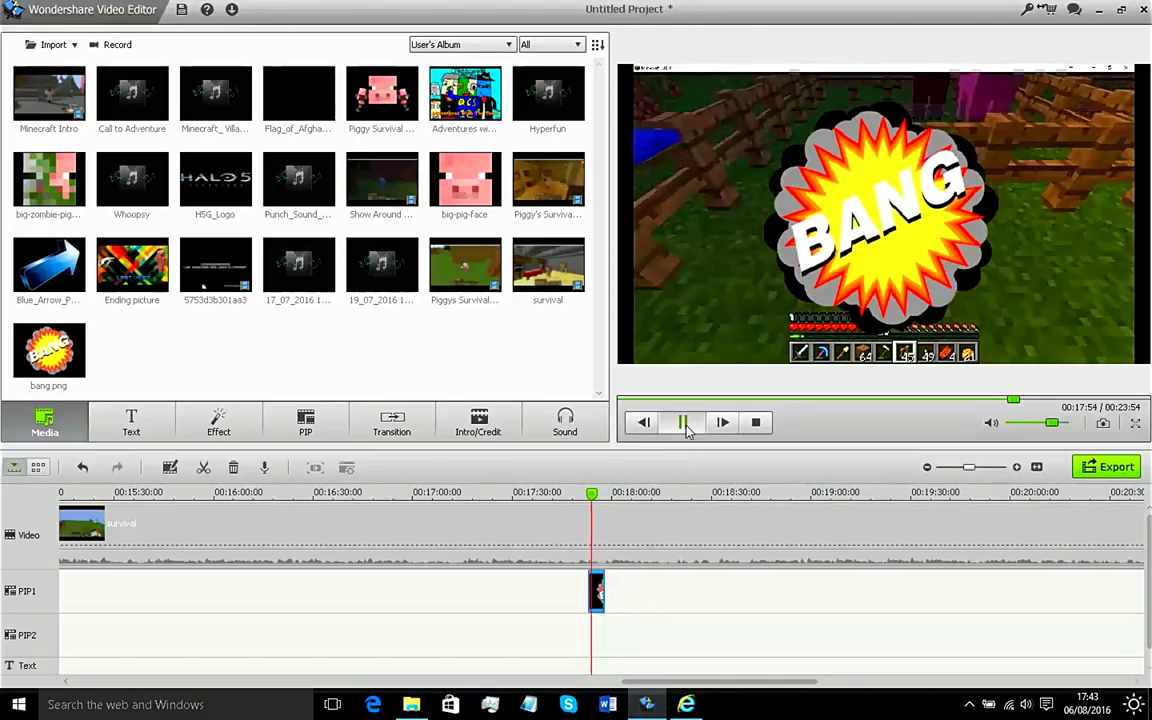
left_click(685, 423)
left_click(685, 423)
left_click(685, 423)
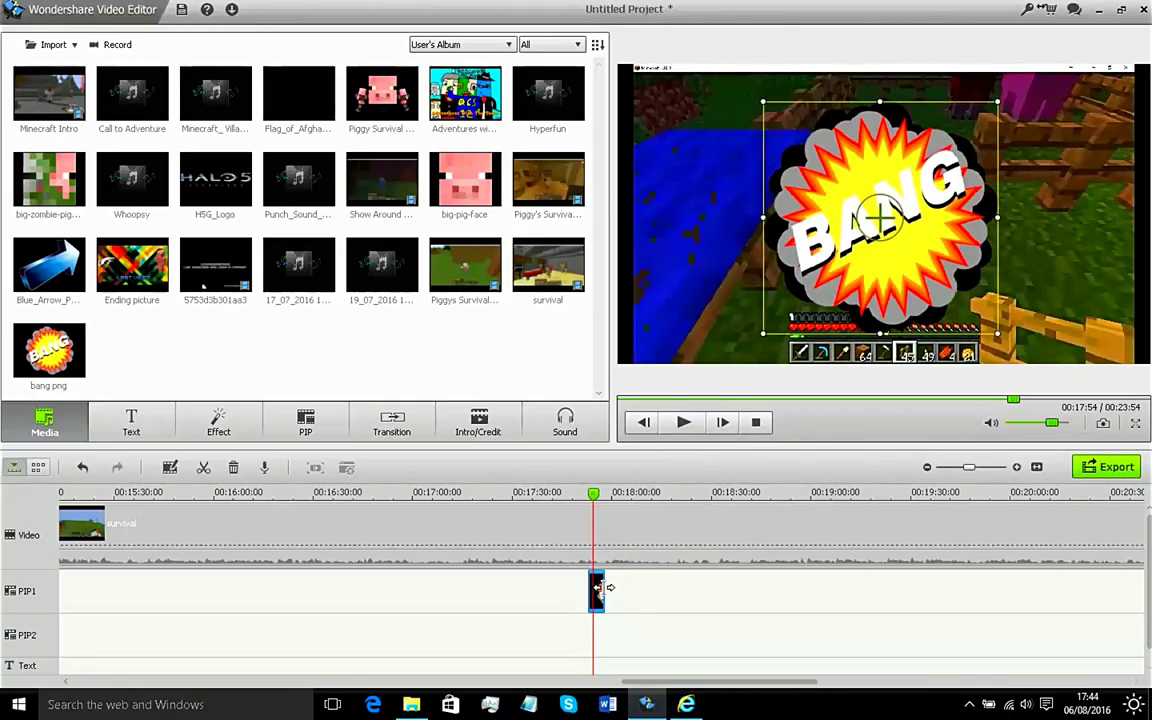
Step: Move the BANG clip slightly forward on PIP1 to start at about 00:17:54 and play back the explosion
left_click_drag(600, 591, 604, 592)
left_click(683, 423)
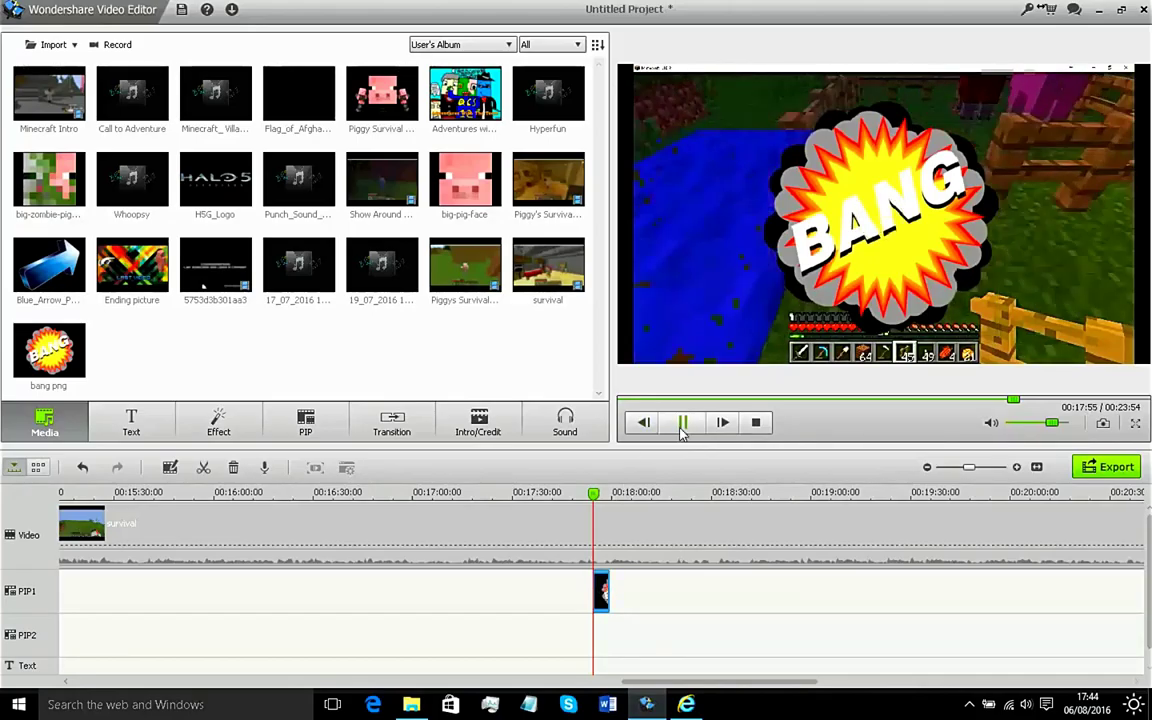
left_click(683, 423)
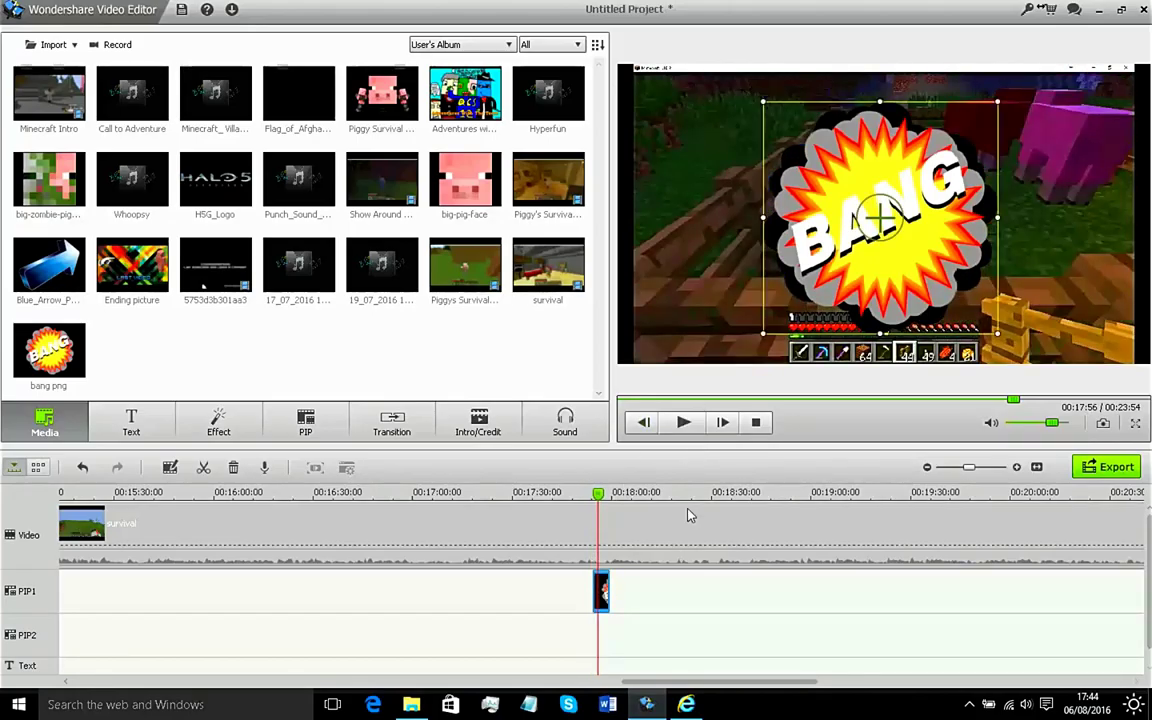
Step: Apply No Motion to the BANG overlay, then shrink it and centre it over the gameplay
double_click(603, 588)
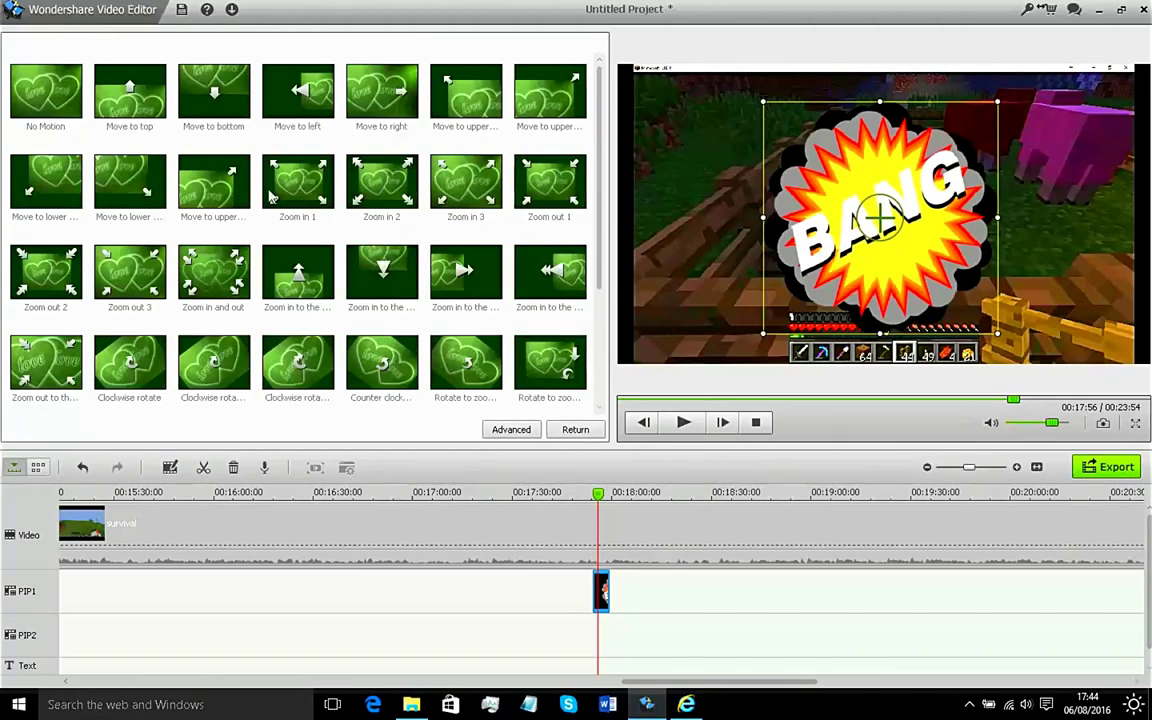
double_click(58, 100)
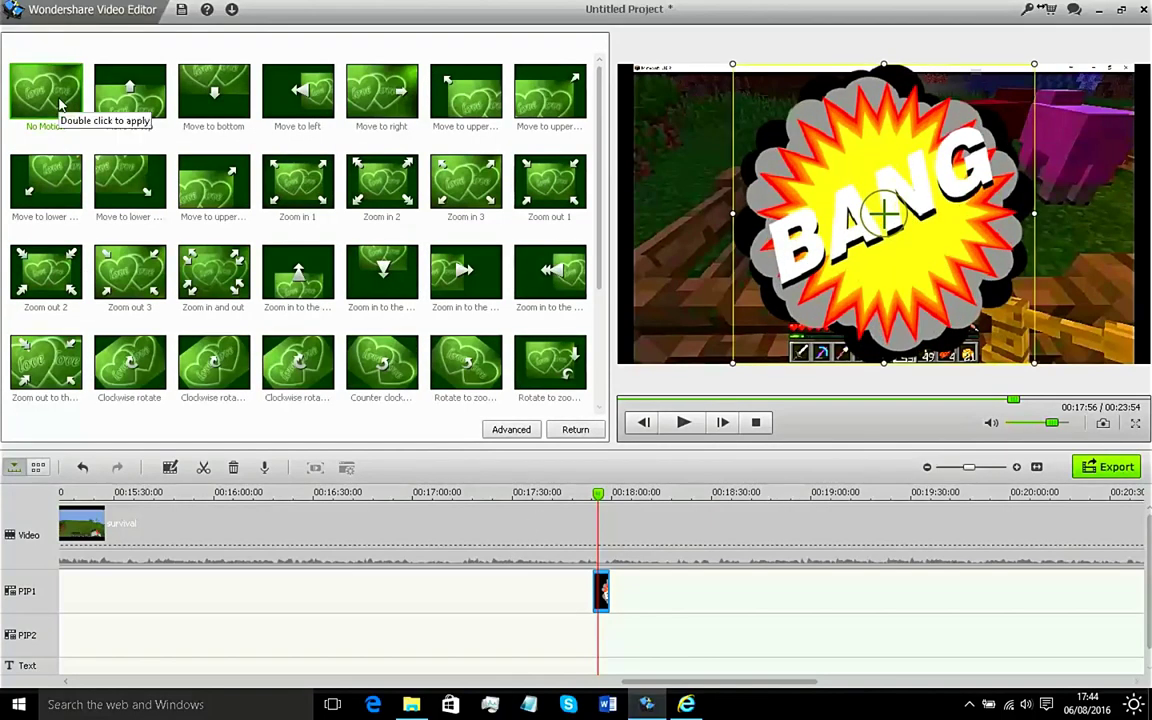
left_click_drag(1035, 64, 884, 217)
left_click_drag(828, 298, 890, 228)
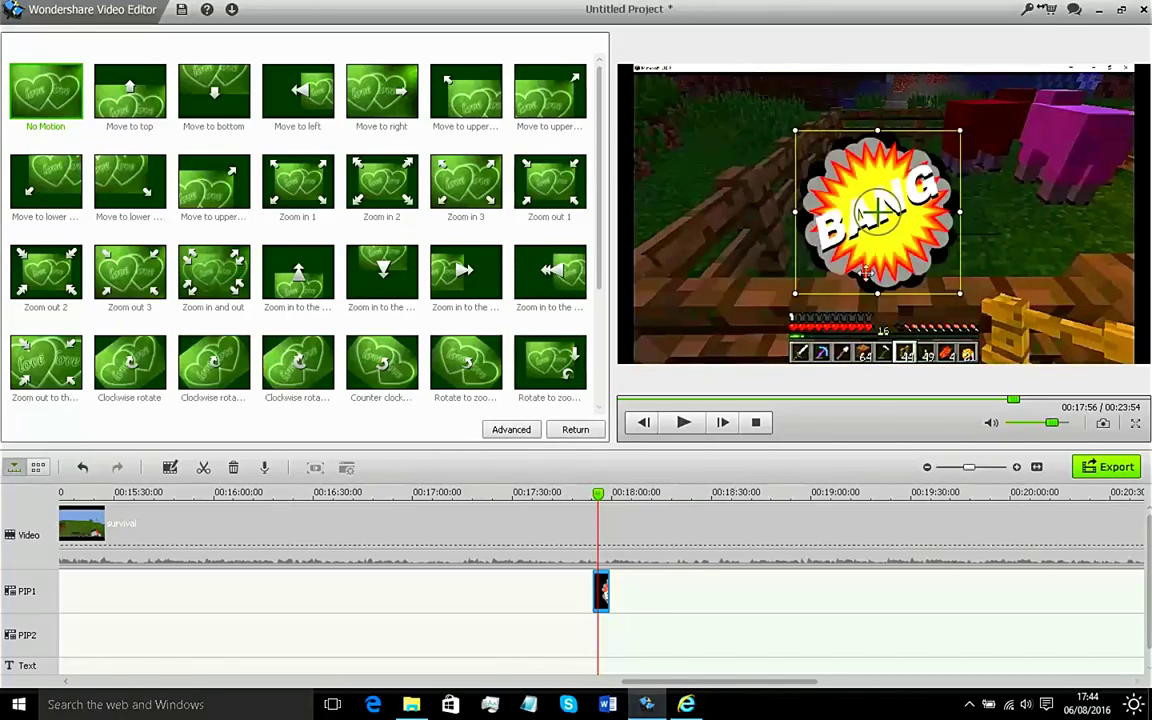
Step: Shorten the BANG clip on PIP1 by trimming its end to about 00:17:56
left_click(606, 592)
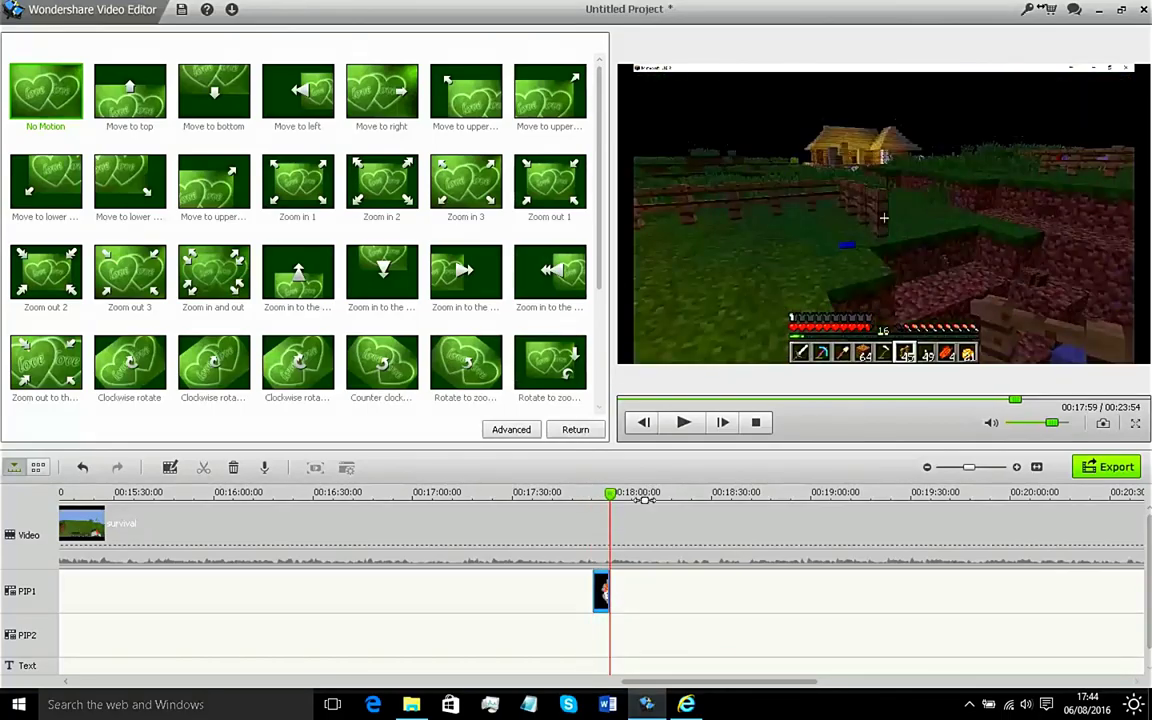
scroll(641, 492, "up", 4)
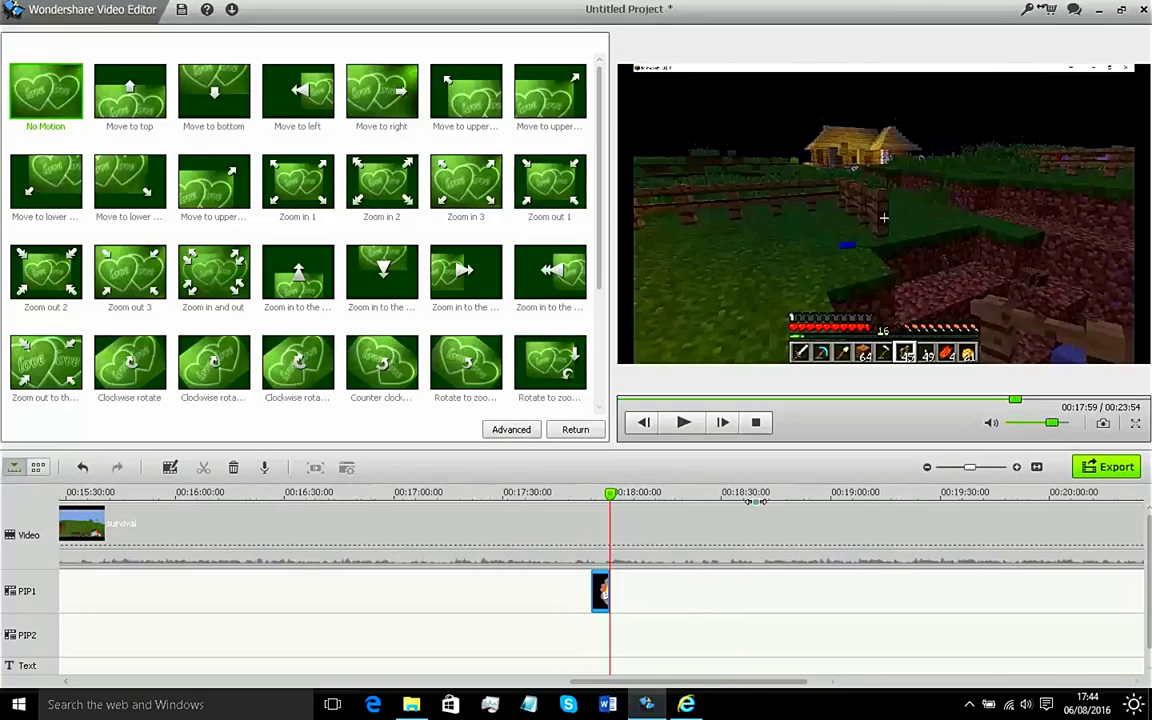
scroll(548, 620, "up", 2)
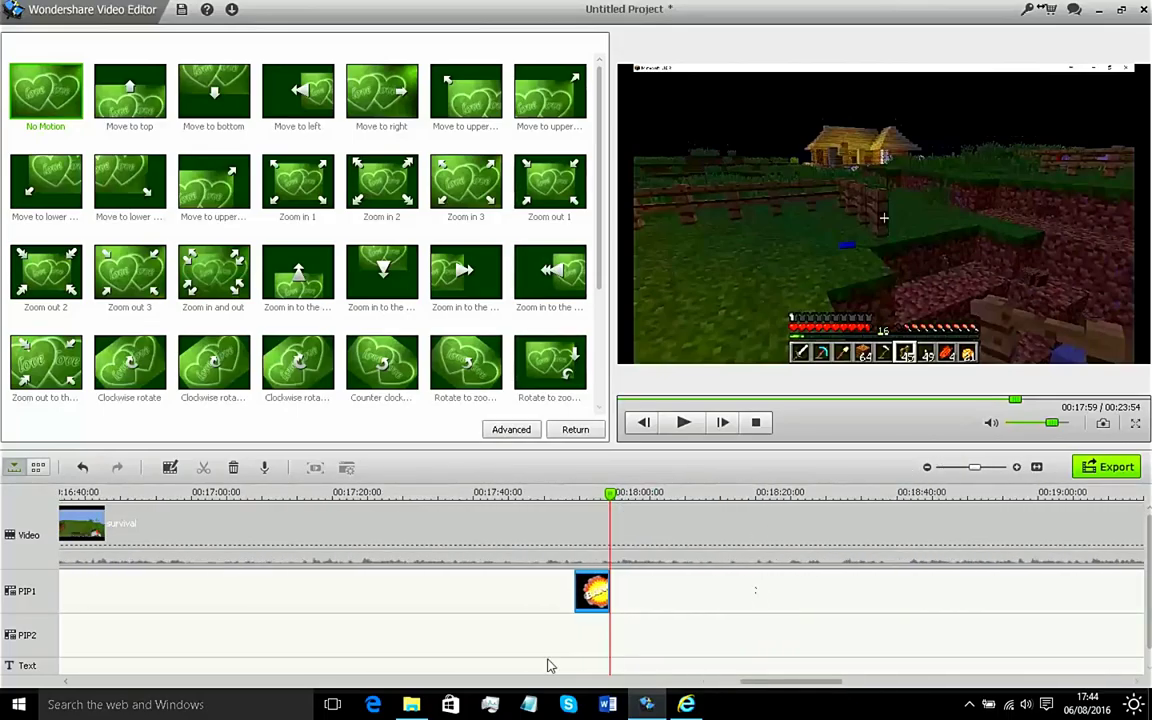
scroll(499, 521, "up", 2)
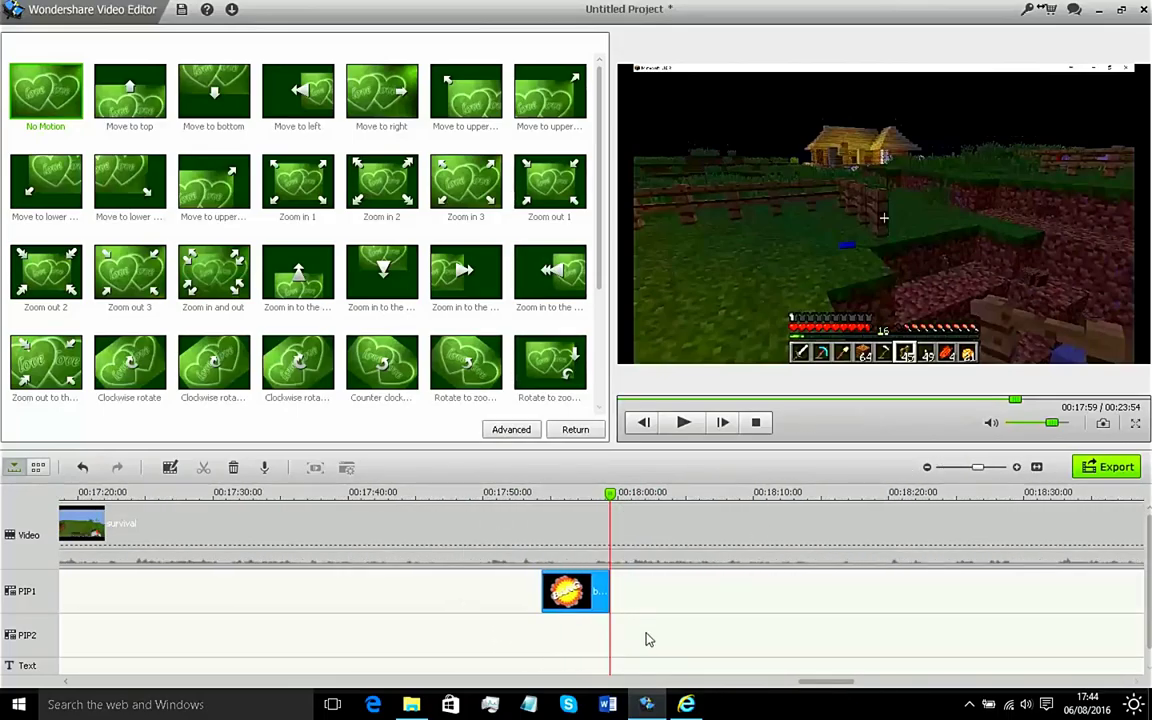
left_click_drag(609, 592, 519, 604)
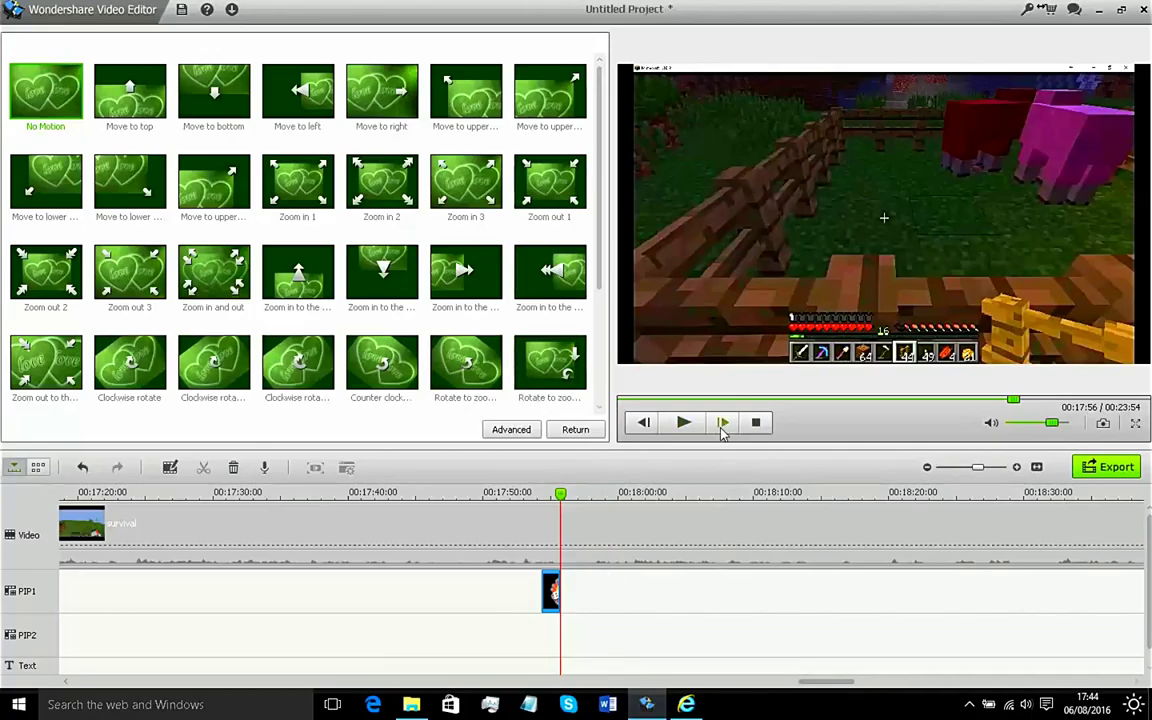
Step: Play back the BANG overlay around 00:17:54, then enlarge the picture and centre it again over the gameplay
left_click_drag(563, 503, 534, 503)
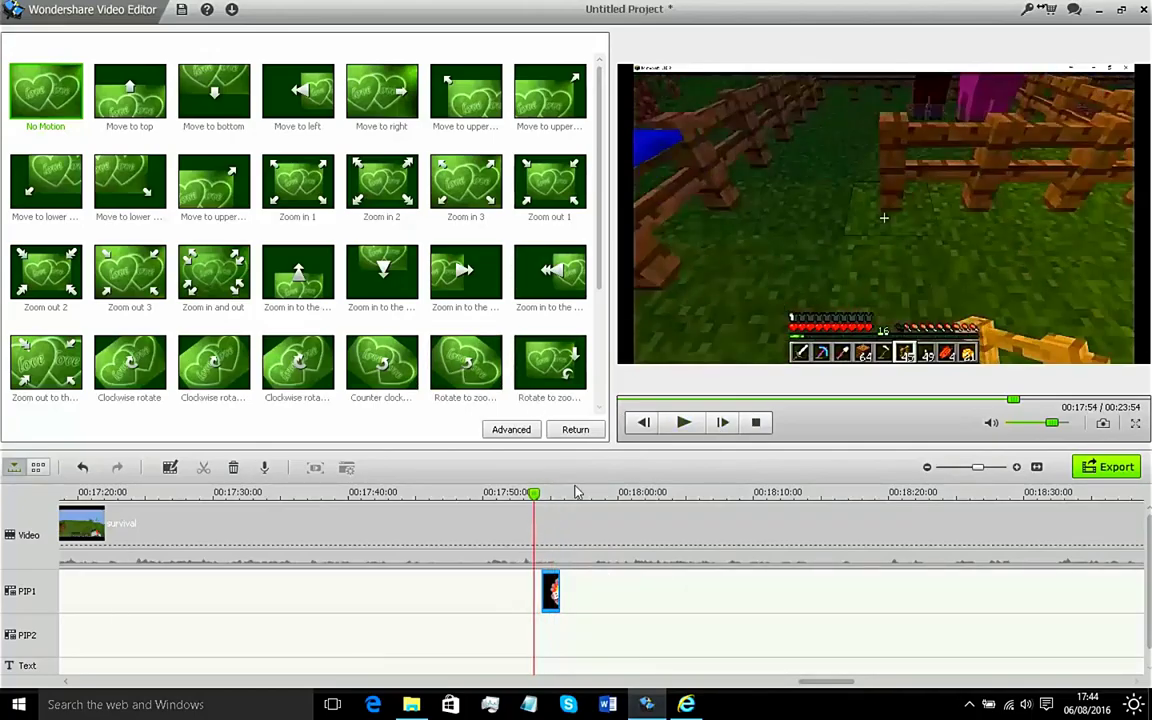
left_click(673, 430)
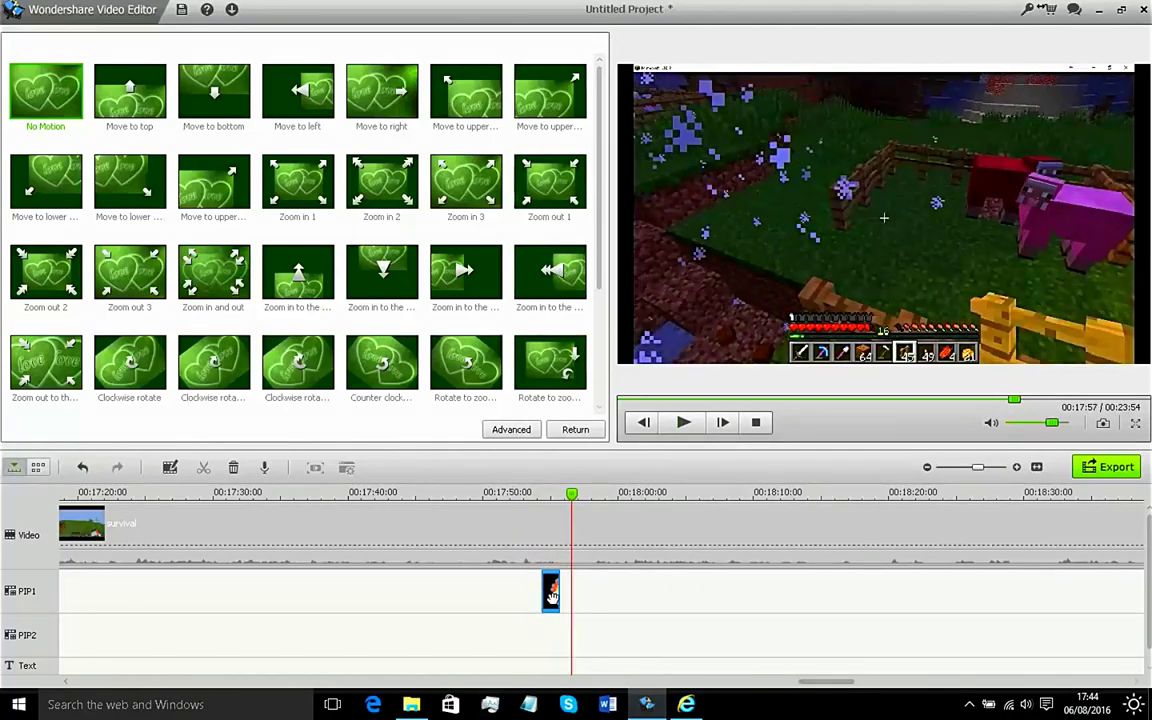
left_click_drag(578, 505, 553, 503)
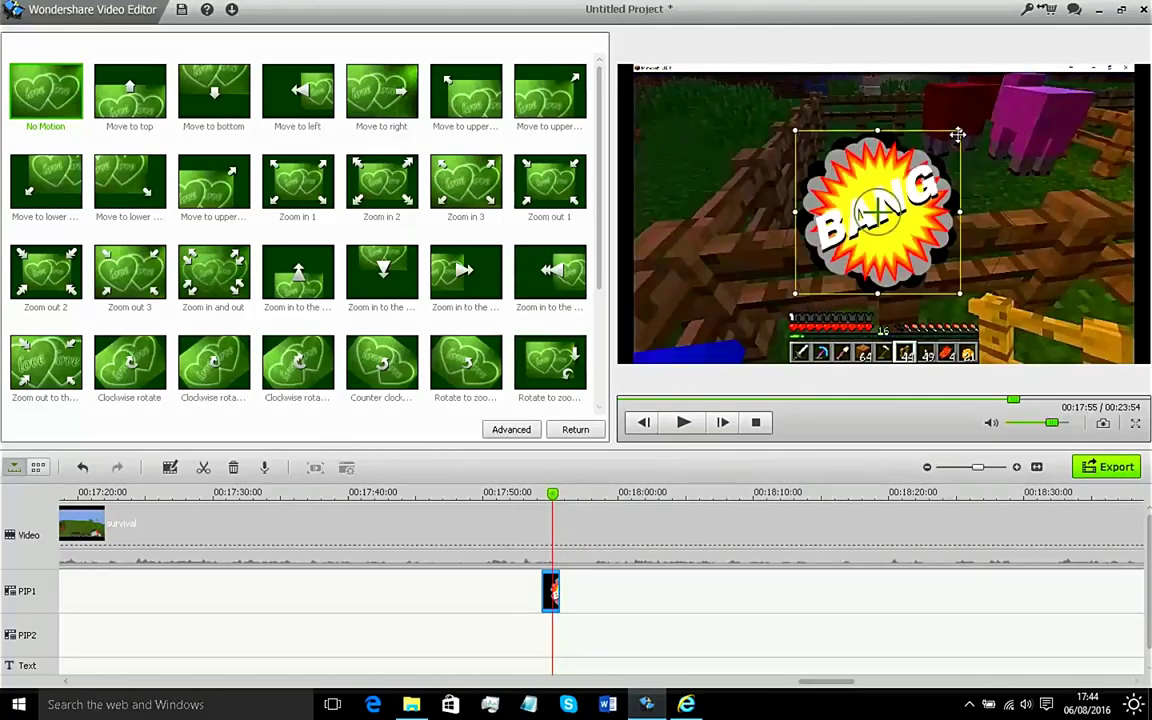
left_click_drag(959, 131, 998, 93)
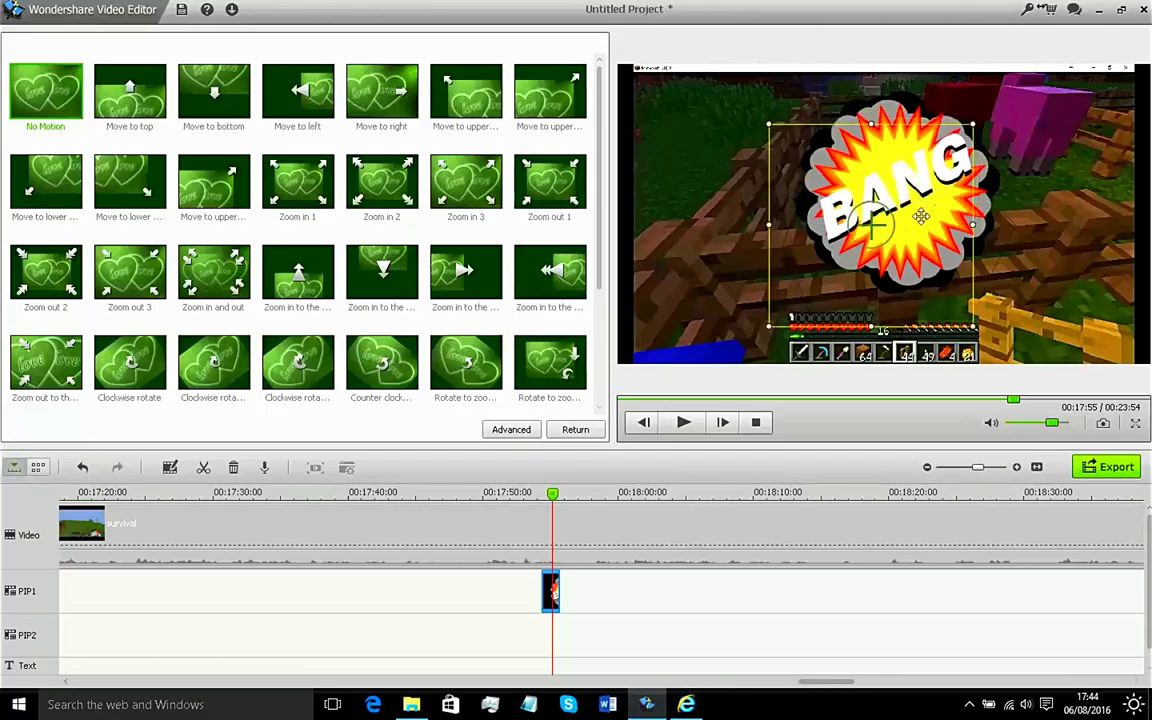
left_click_drag(943, 188, 922, 201)
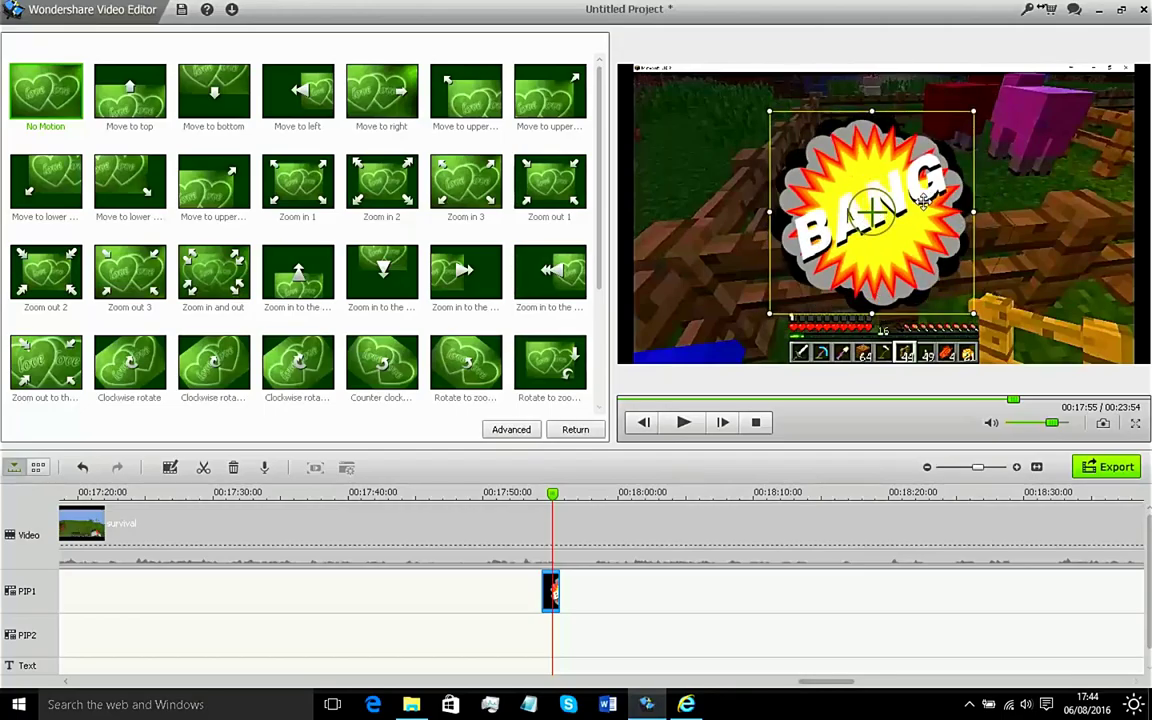
Step: Crop the long survival clip under the BANG overlay at 16:9, cutting off the black side bars and the game window's title bar
double_click(669, 513)
left_click(494, 431)
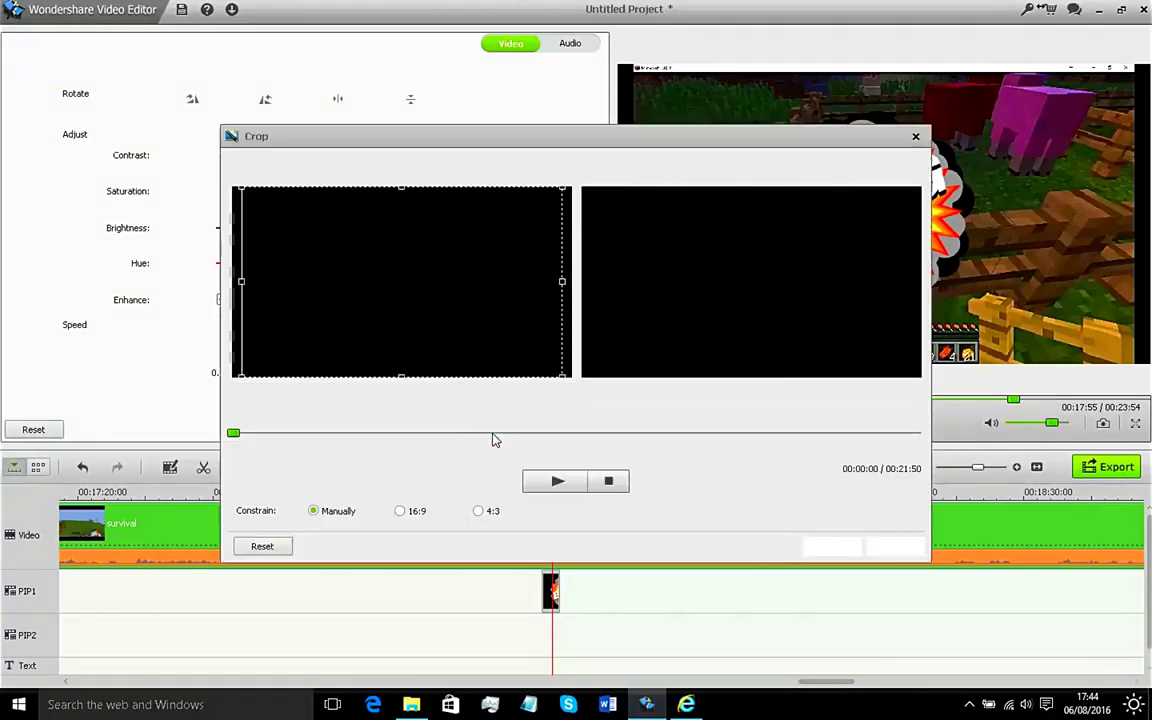
left_click_drag(401, 189, 401, 193)
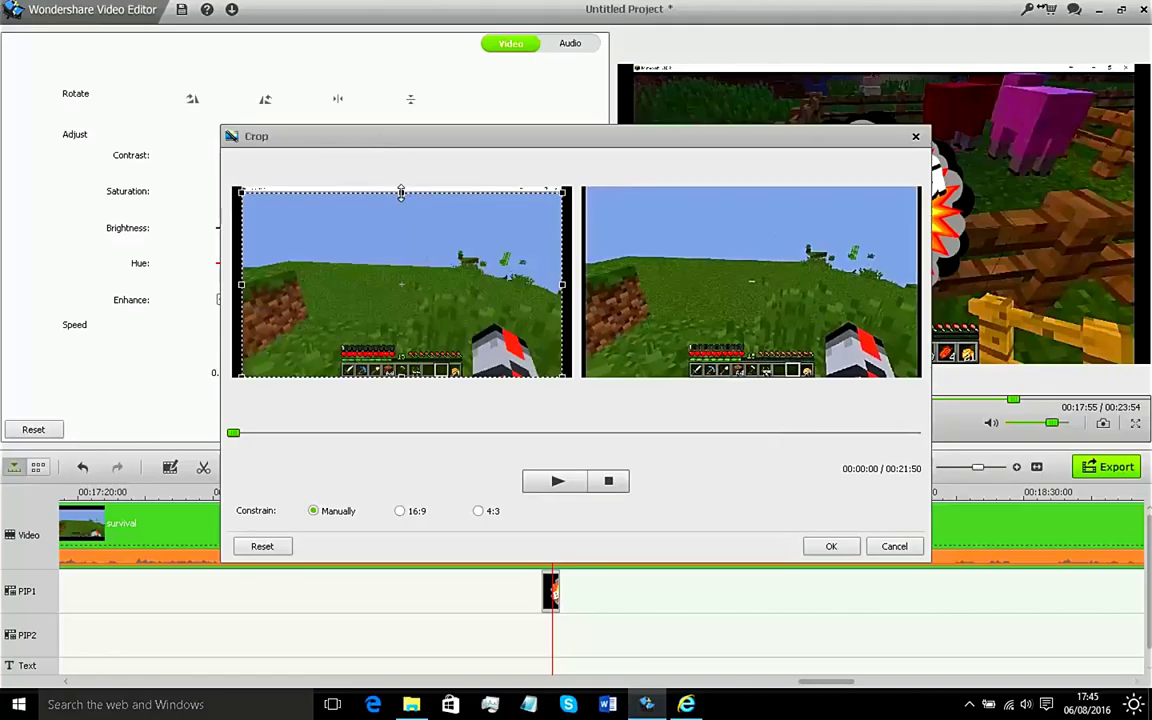
left_click(406, 518)
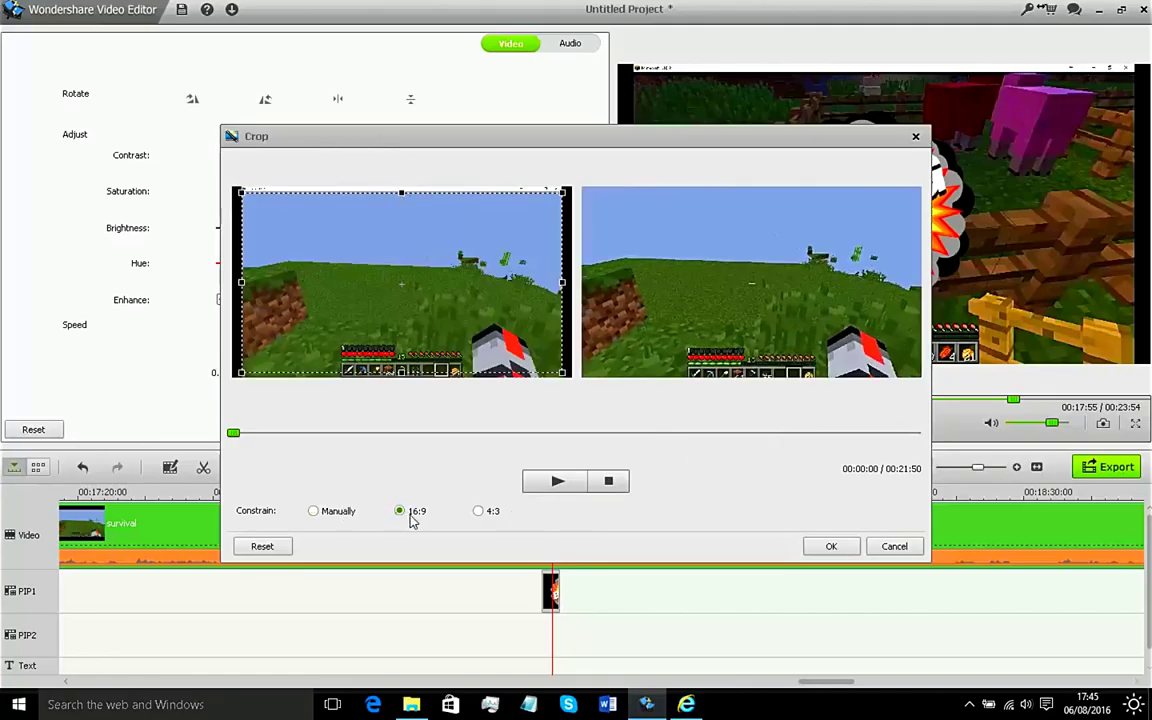
left_click_drag(477, 272, 477, 277)
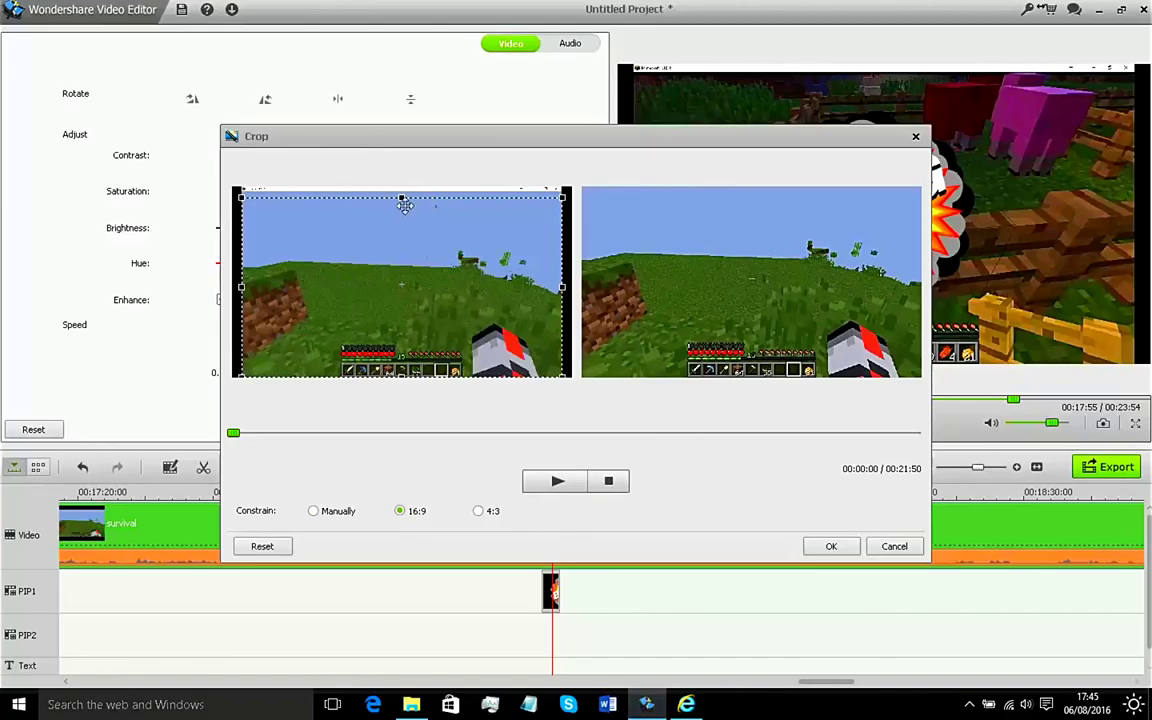
left_click(831, 546)
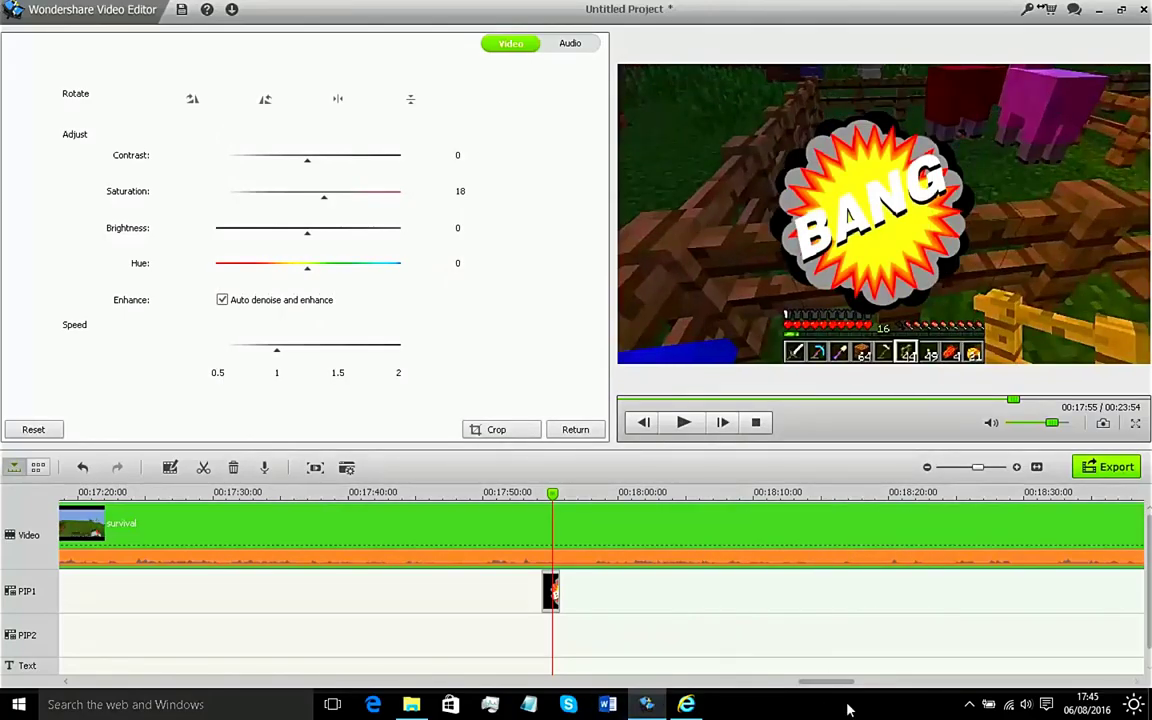
Step: Crop the survival clip starting at 00:01:50 at 16:9, excluding the black side bars and window title bar
left_click_drag(828, 683, 432, 672)
left_click_drag(240, 672, 143, 669)
left_click(808, 545)
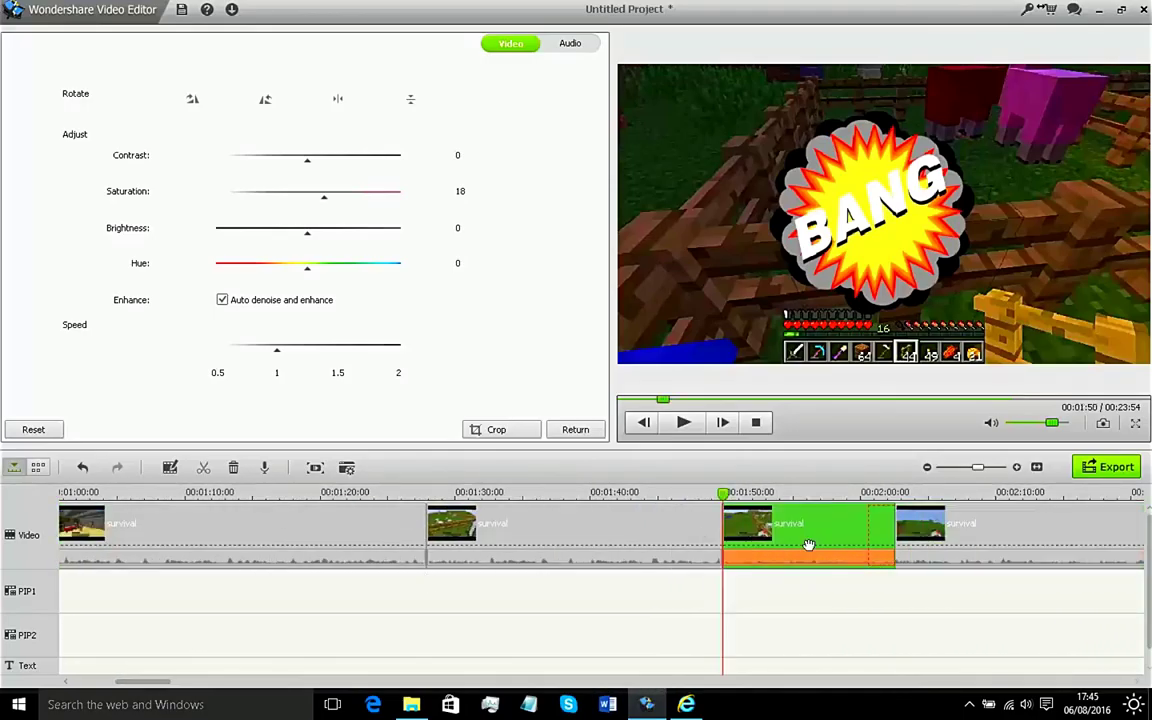
left_click(494, 432)
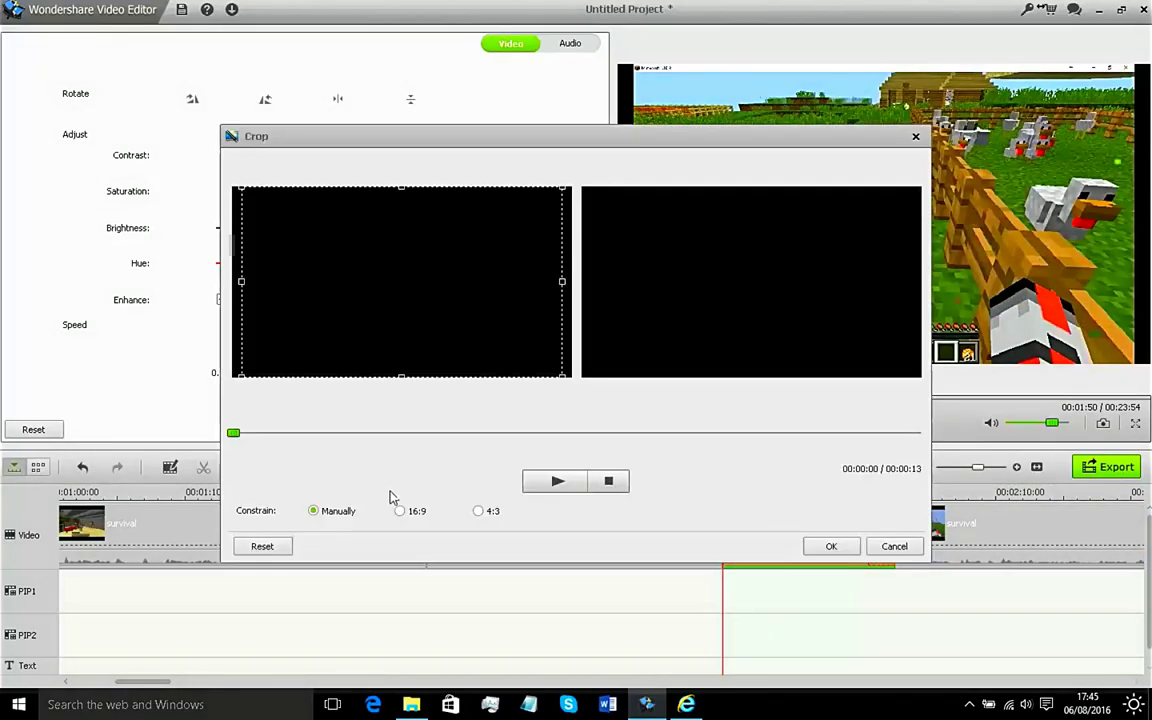
left_click(401, 511)
left_click_drag(474, 237, 469, 315)
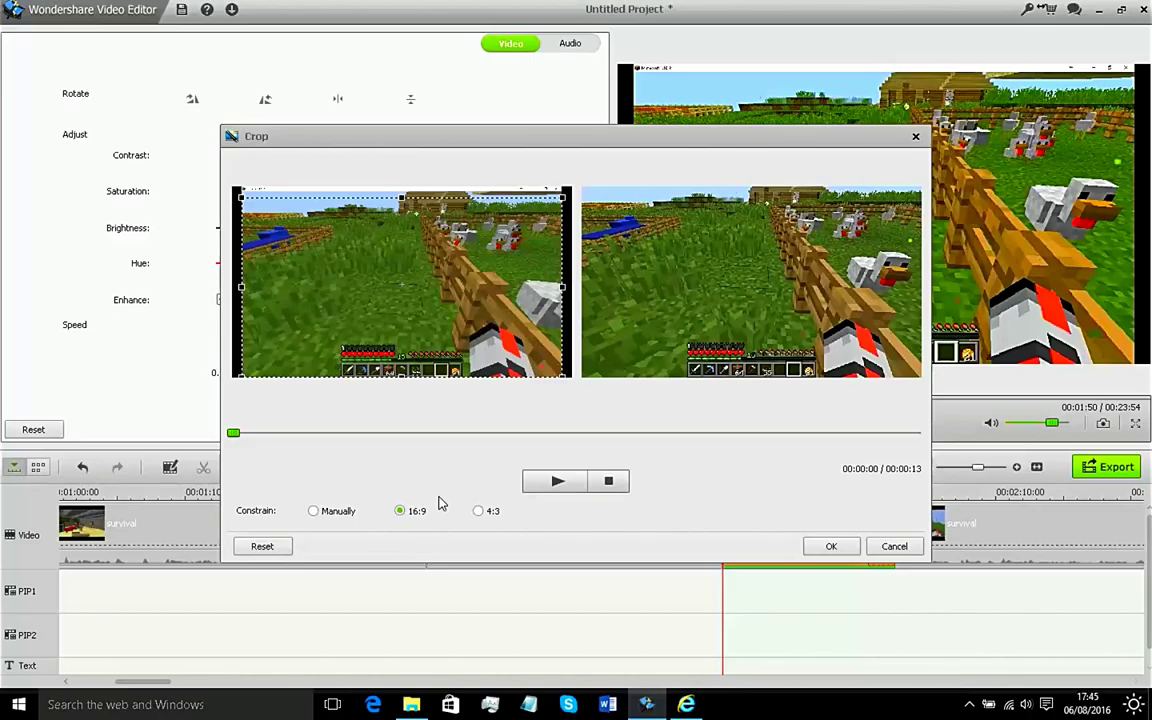
left_click(818, 547)
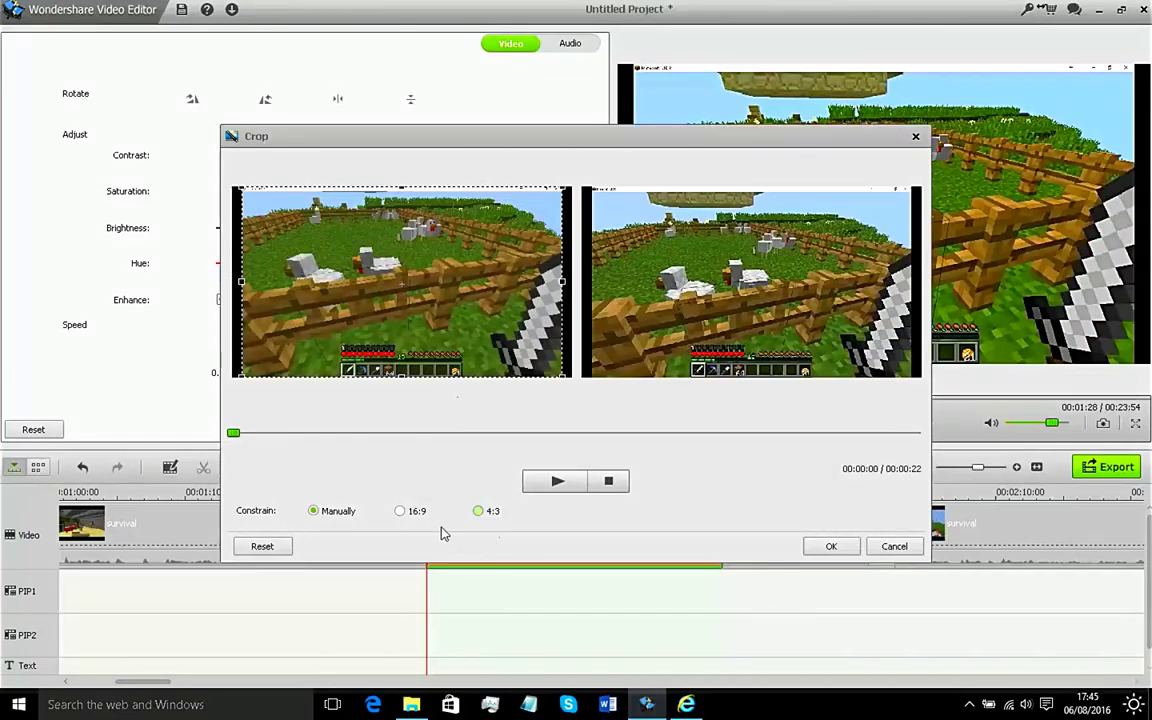
Step: Crop the survival clip starting at 00:01:28 at 16:9, excluding the black side bars and window title bar
left_click(401, 511)
left_click_drag(471, 362, 467, 390)
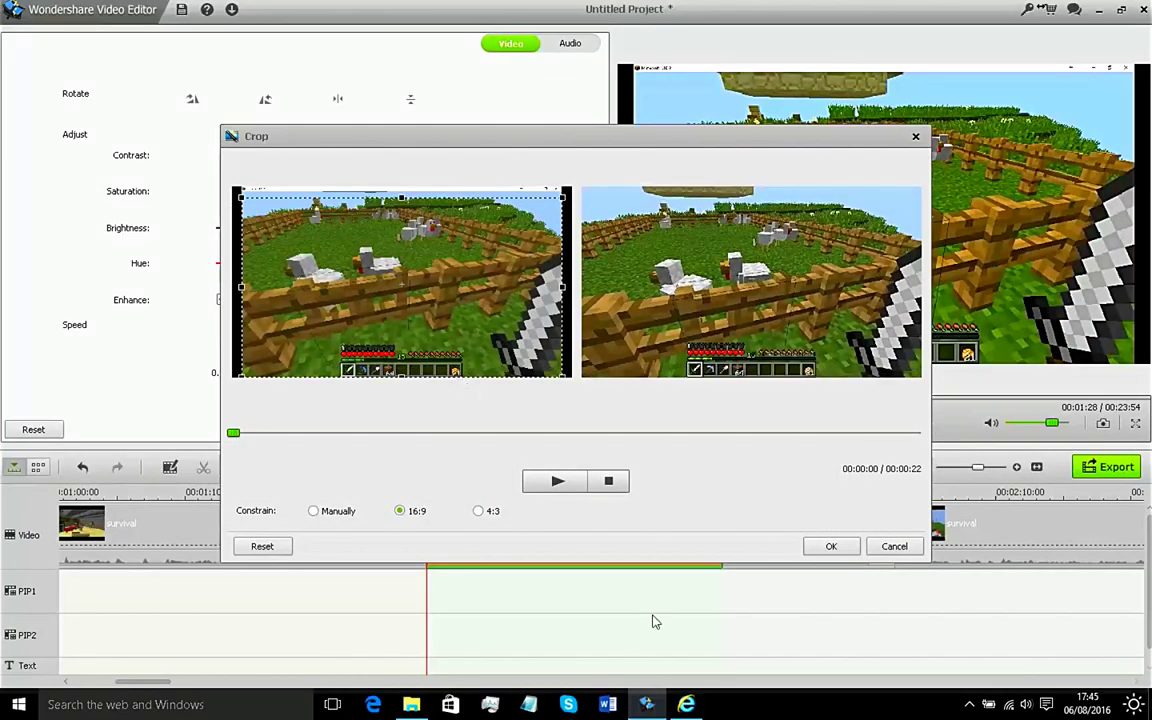
left_click(822, 548)
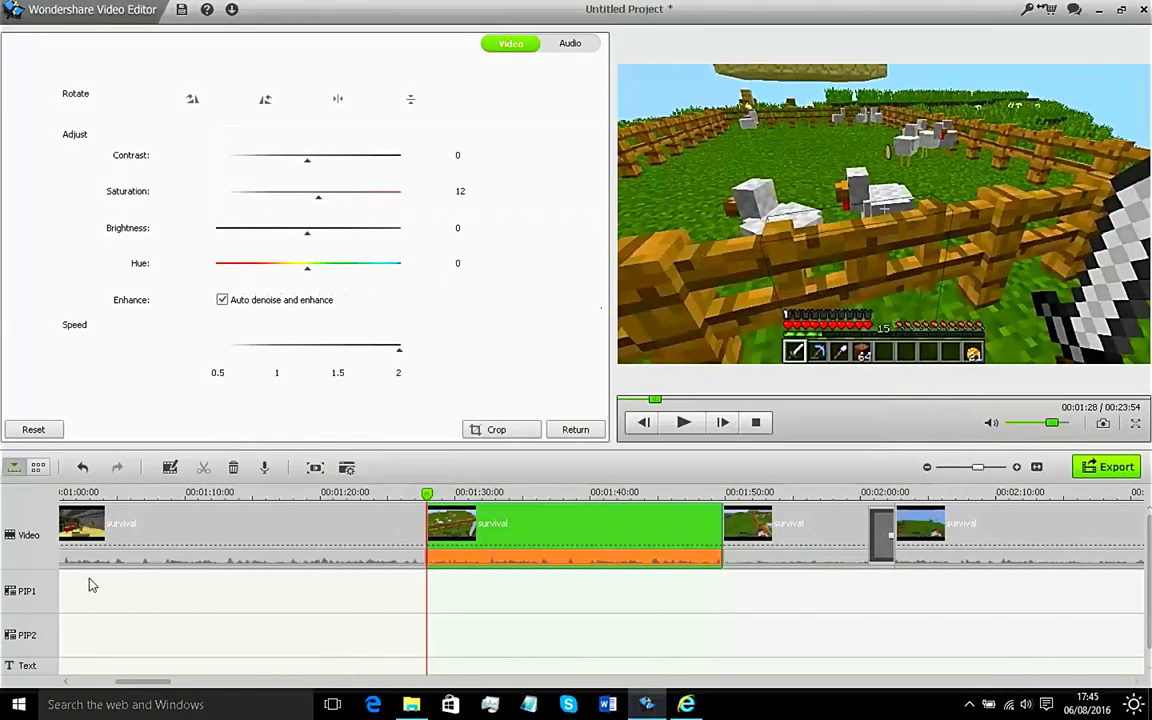
Step: Crop the first survival clip, starting at 00:00:25, at 16:9 without the black side bars and window title bar
left_click(165, 555)
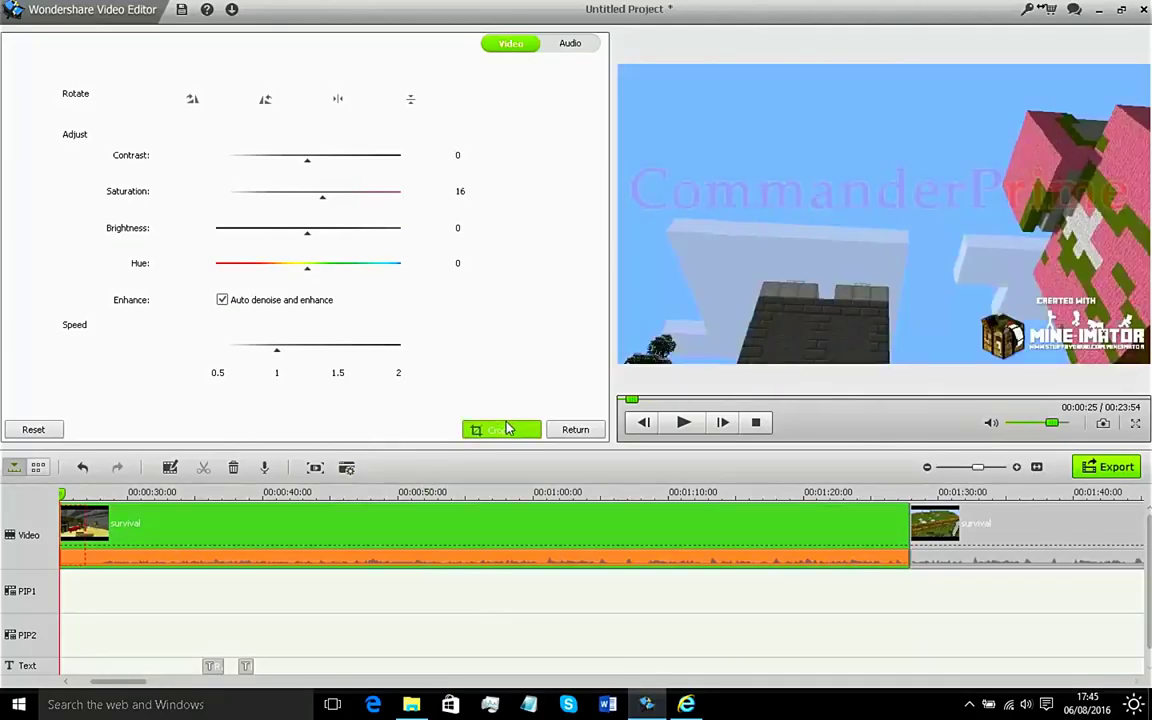
left_click(502, 429)
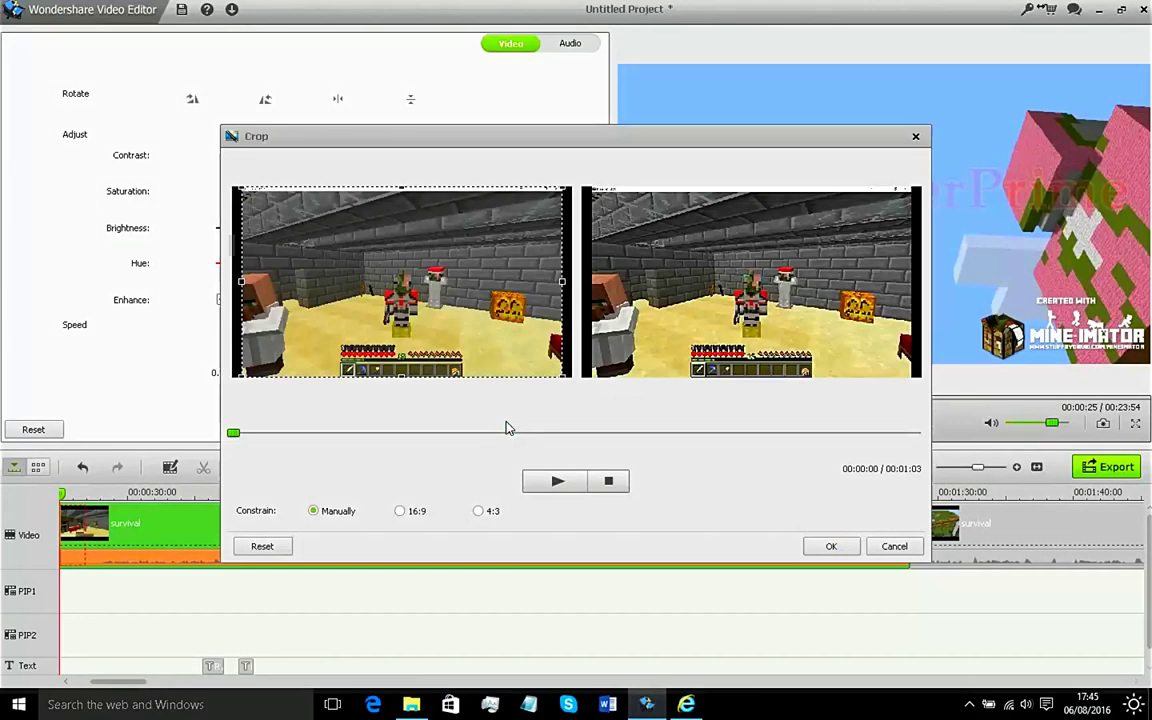
left_click(401, 512)
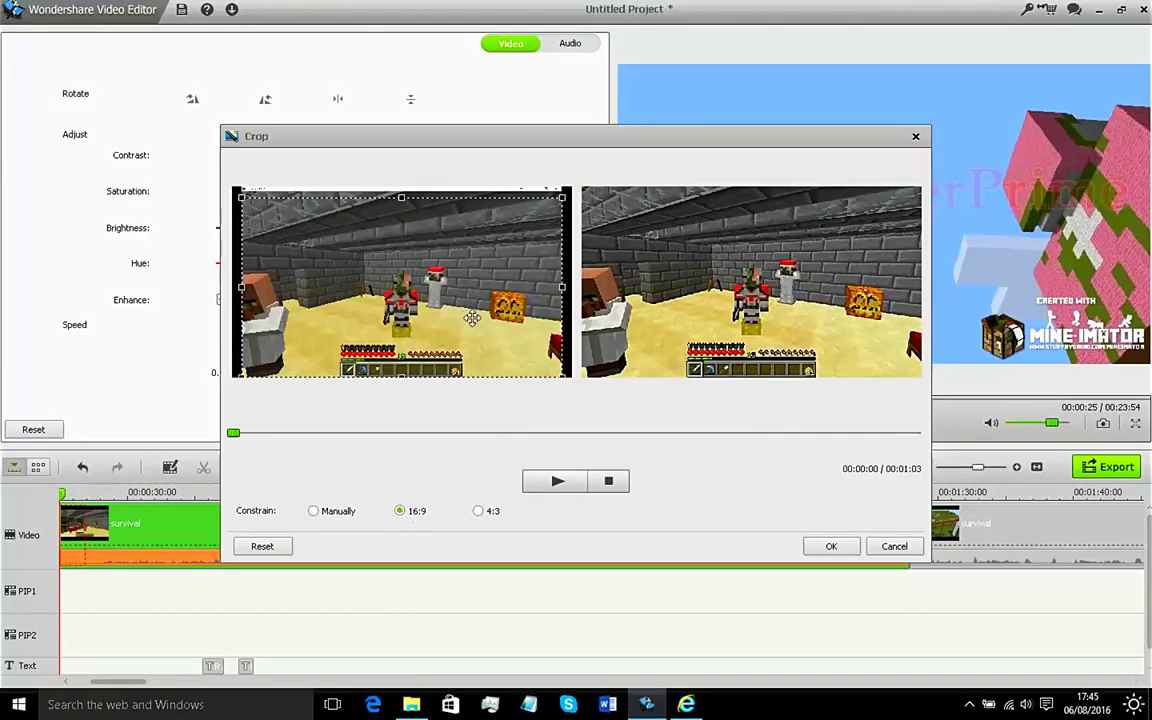
left_click(825, 546)
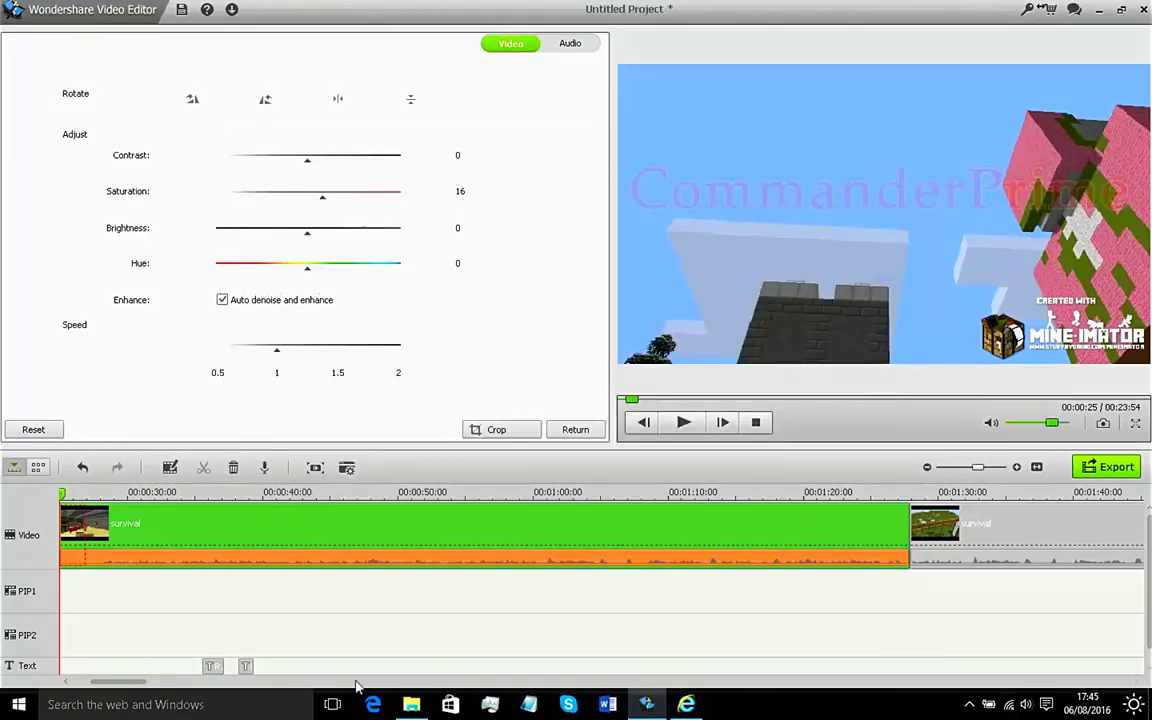
Step: Split the long survival clip at about 00:18:46 and again at about 00:19:27 to isolate that section
left_click_drag(112, 683, 826, 681)
left_click_drag(606, 495, 1082, 495)
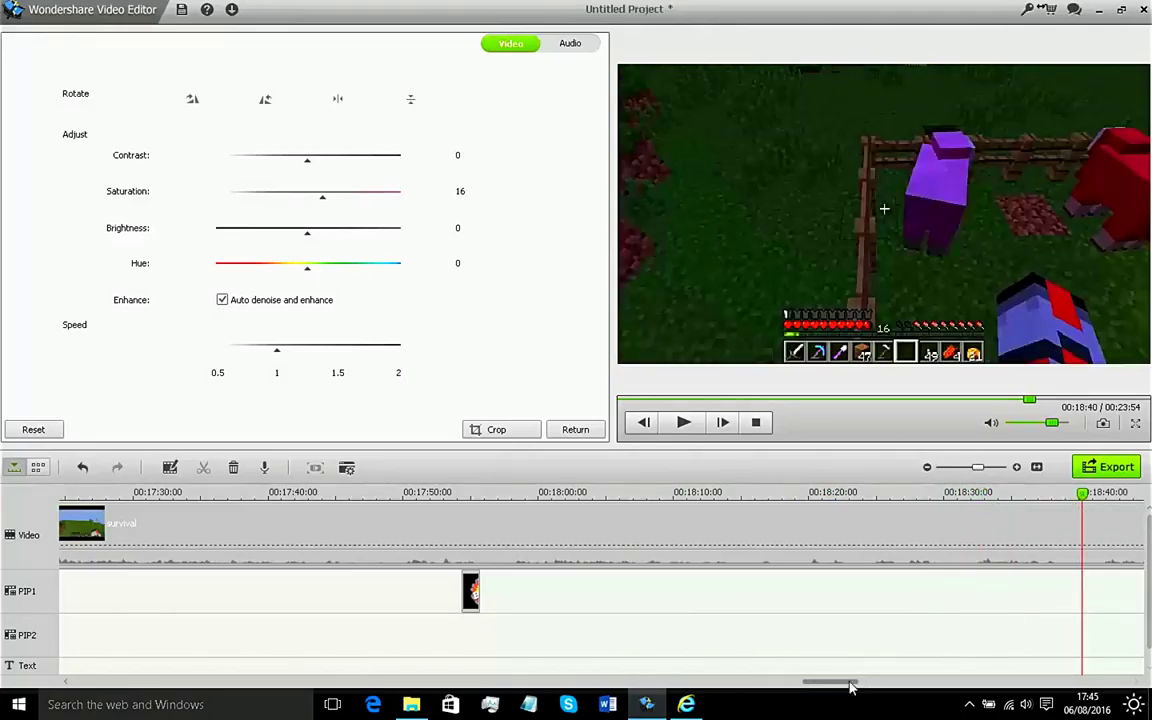
left_click_drag(851, 684, 889, 688)
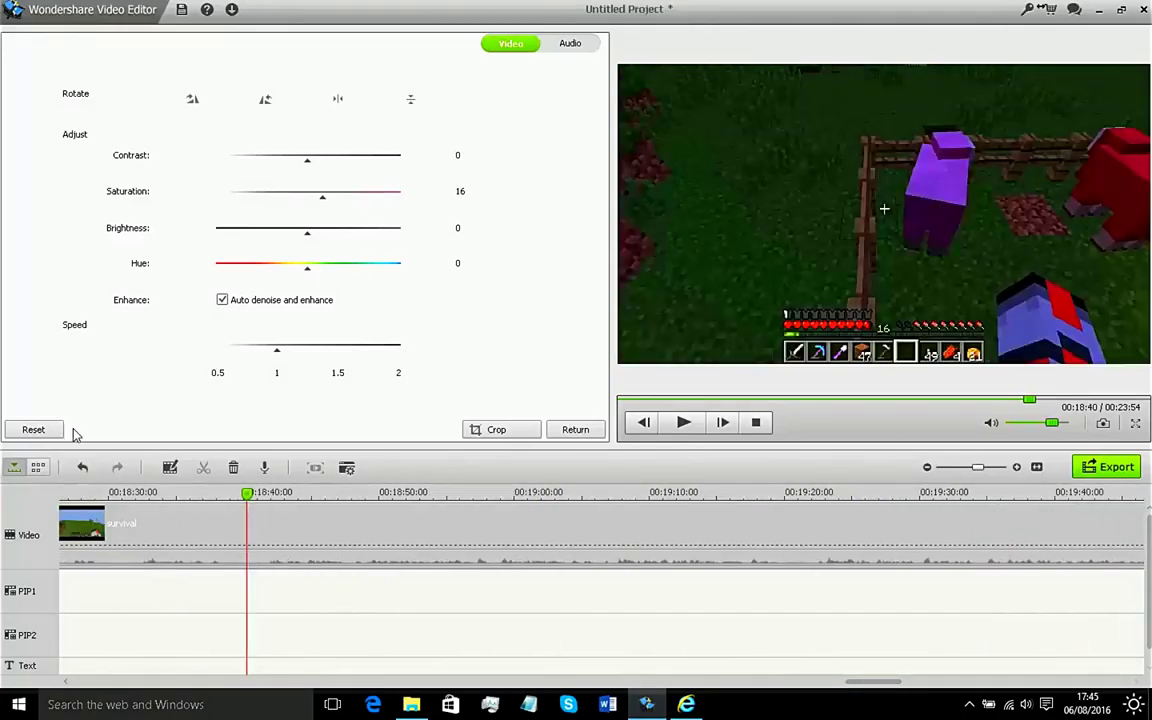
left_click_drag(255, 505, 334, 512)
left_click(348, 526)
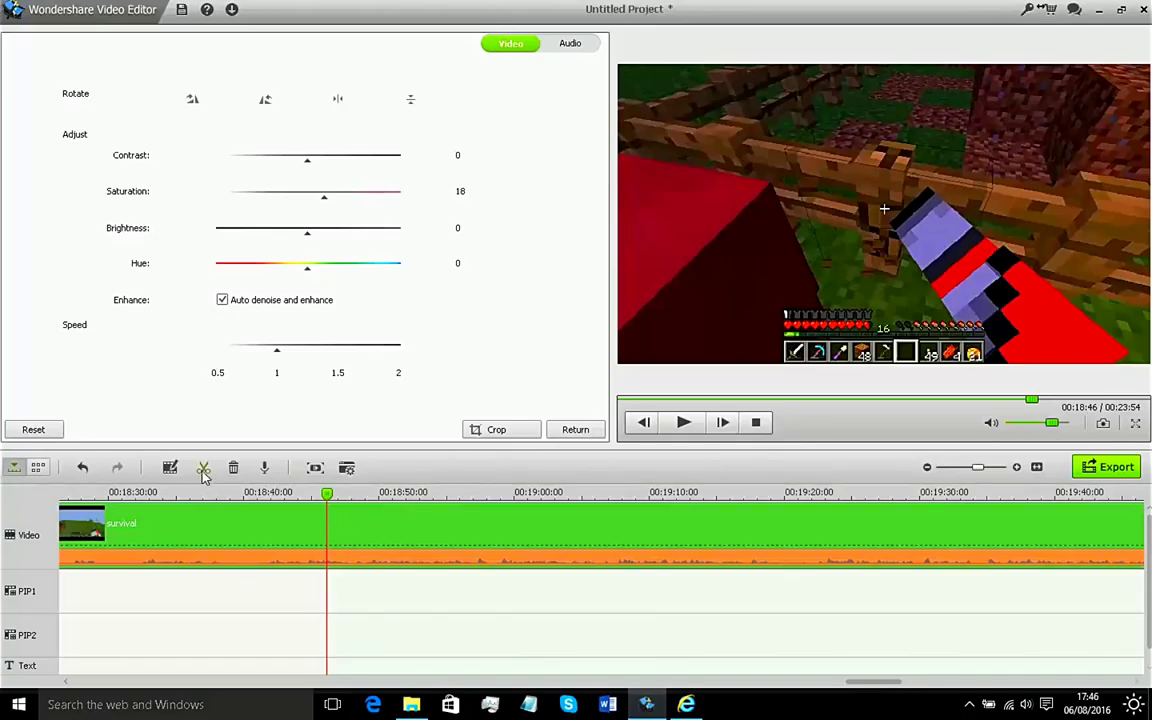
left_click(331, 502)
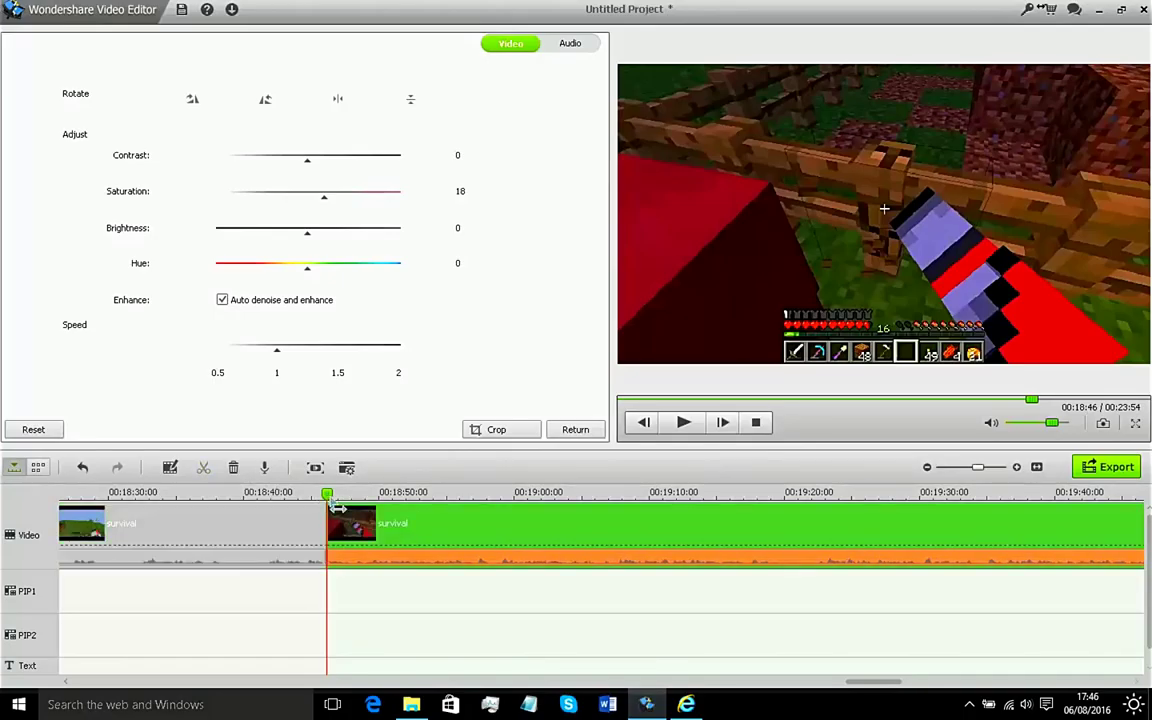
left_click_drag(338, 508, 881, 533)
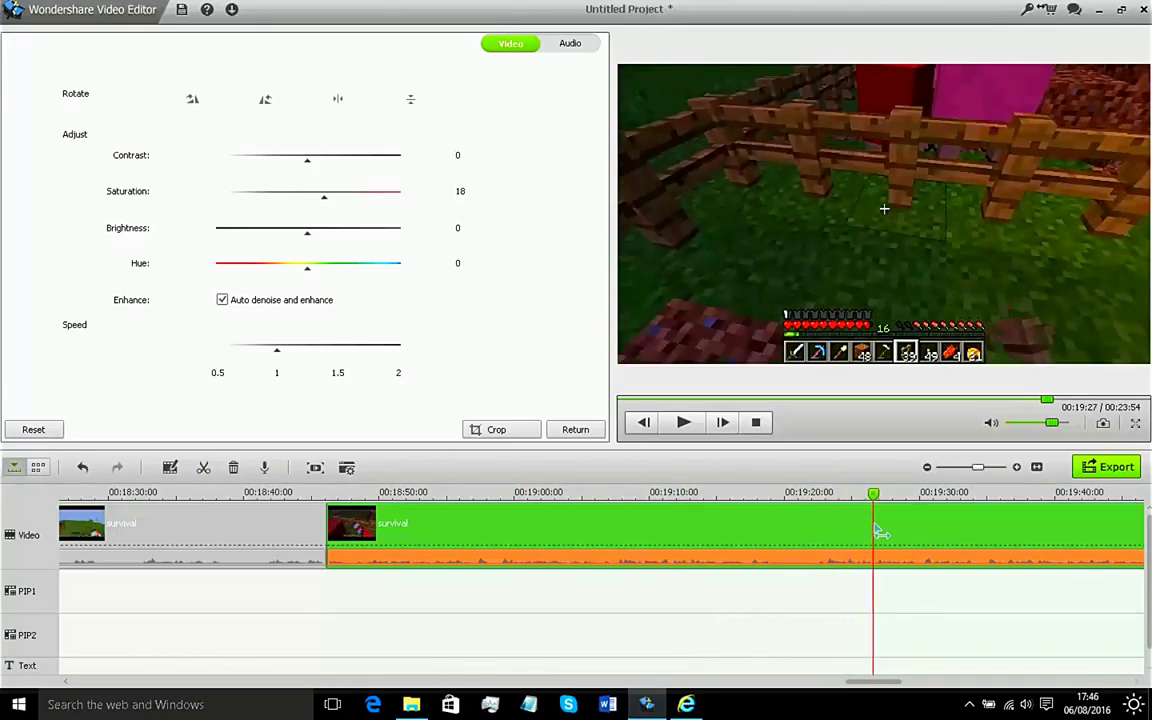
key("ctrl+b")
Step: Set the isolated survival section's speed to 2 and its audio pitch to 12, then play it back
left_click(576, 536)
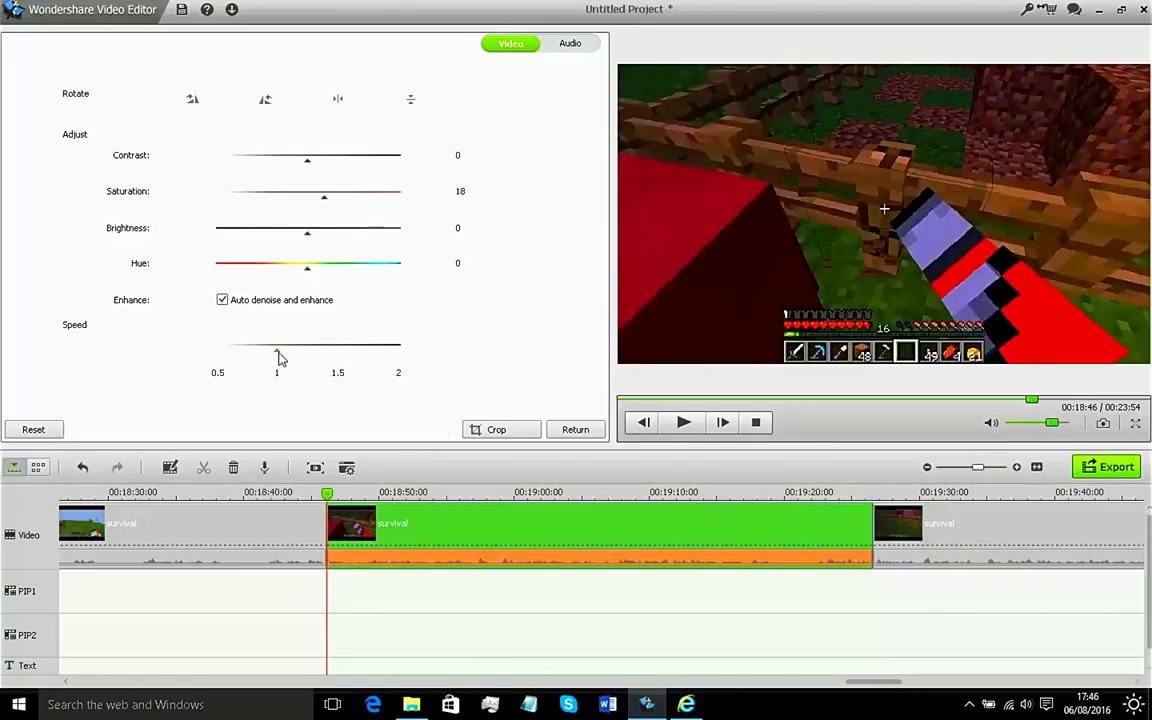
left_click(569, 45)
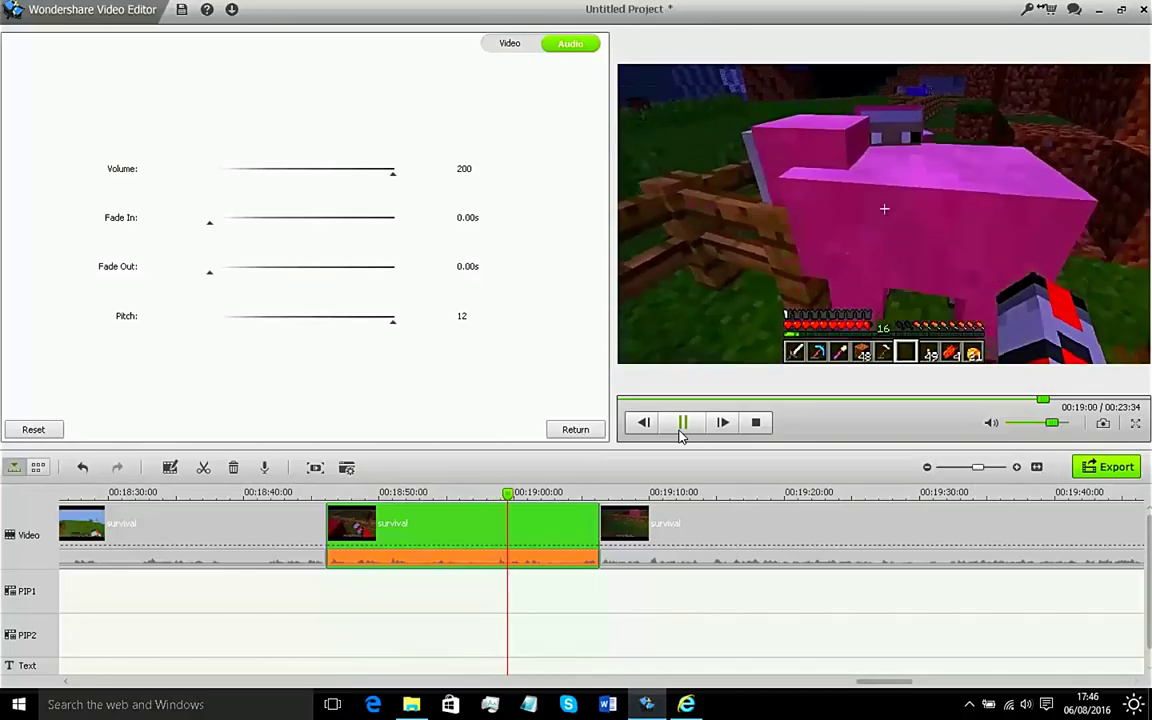
left_click(681, 430)
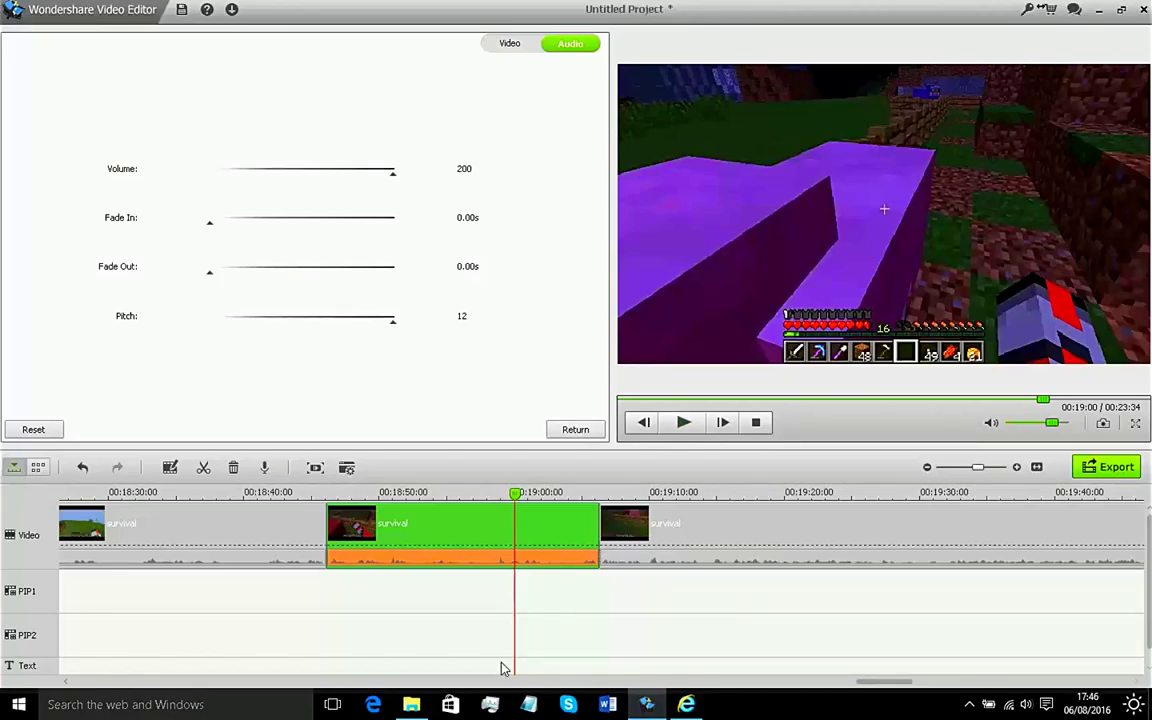
Step: Scrub through the rest of the timeline from about 00:19:07 to the closing clip to check the remaining survival footage
left_click_drag(870, 688, 885, 688)
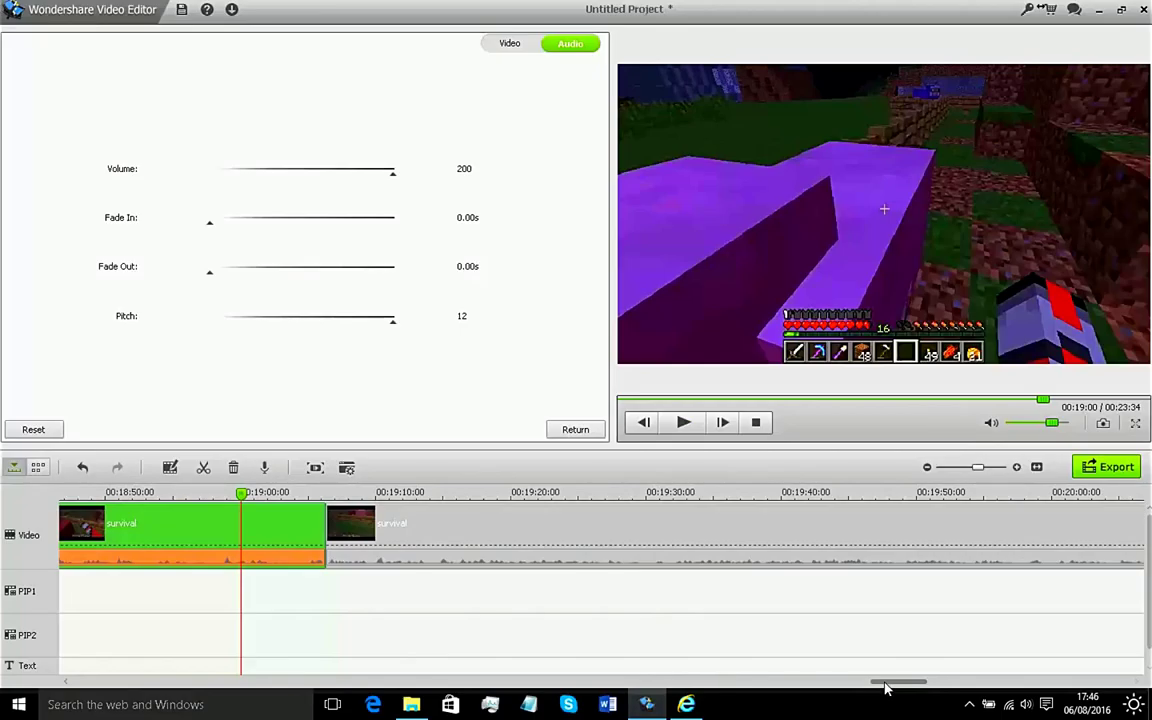
left_click(335, 489)
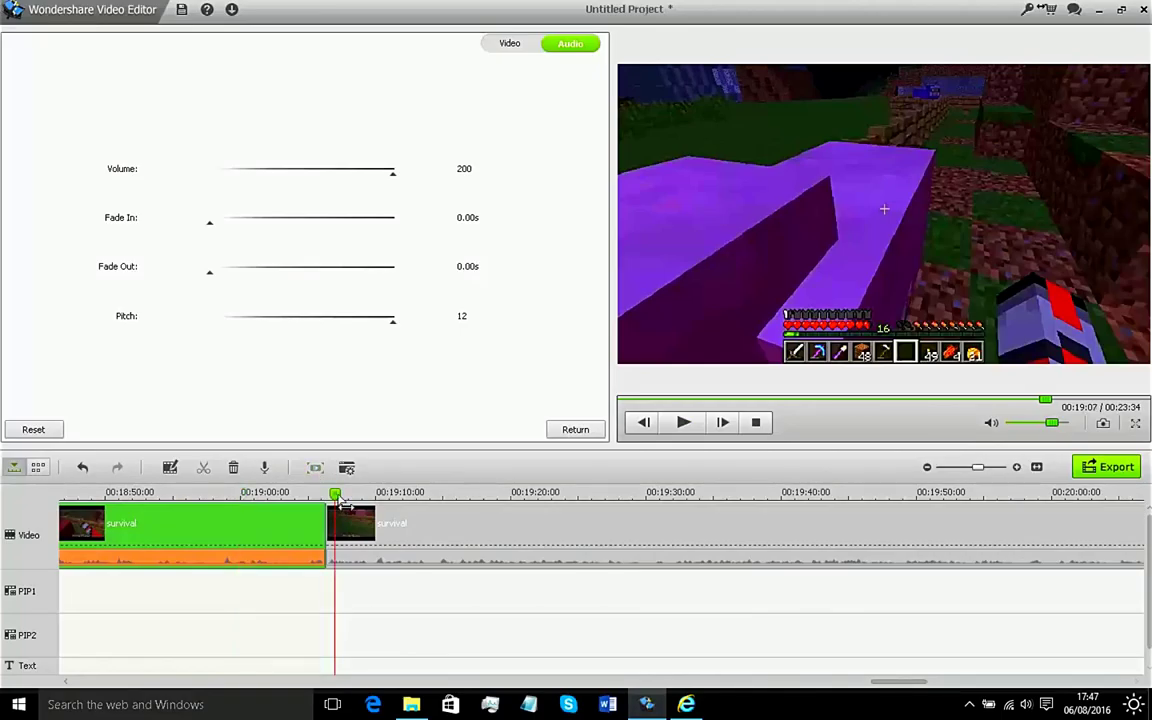
left_click_drag(340, 505, 1090, 535)
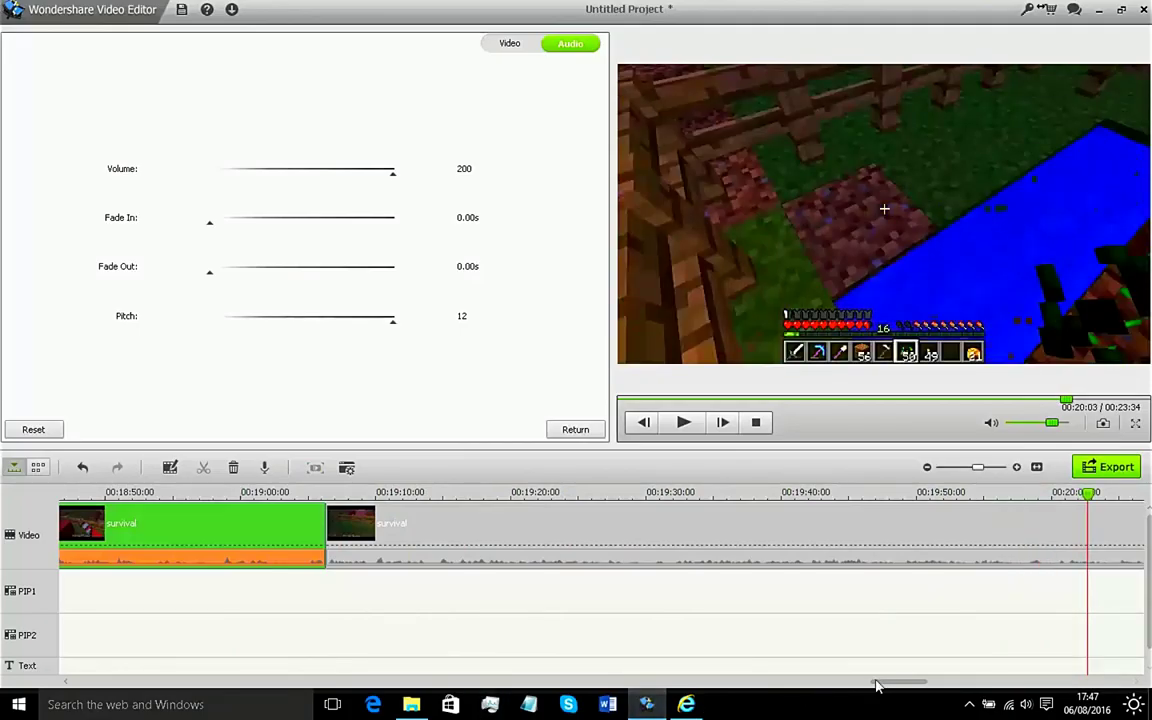
left_click_drag(876, 685, 926, 687)
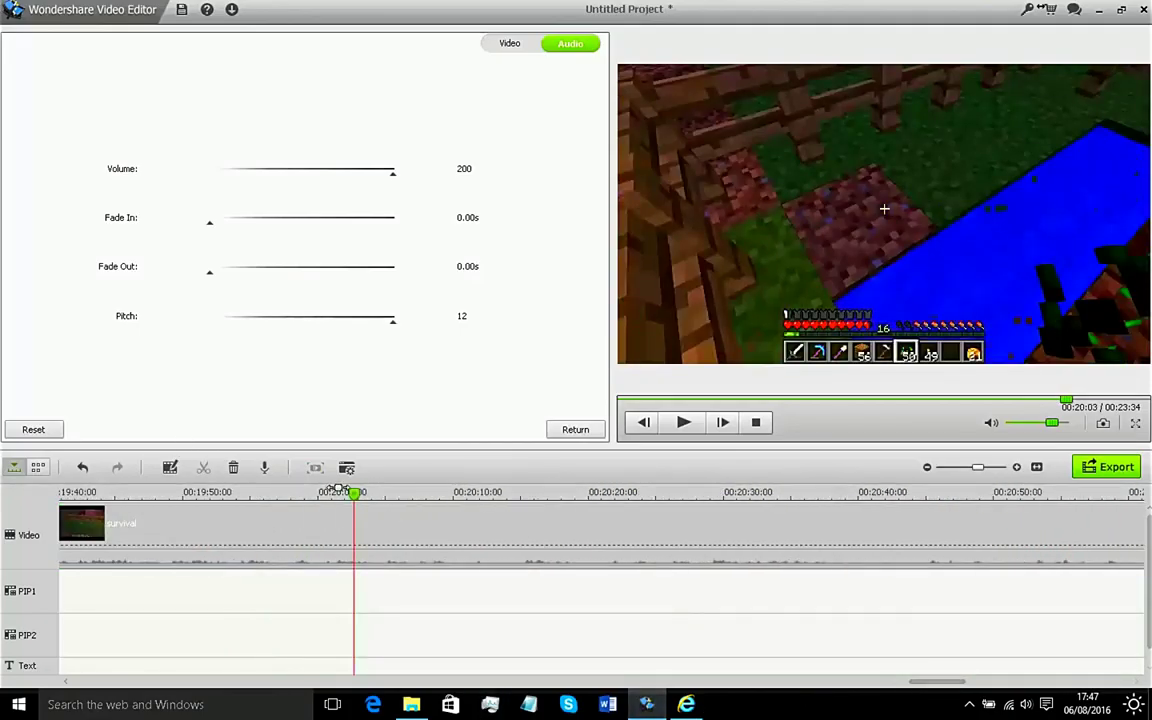
left_click_drag(362, 505, 1038, 543)
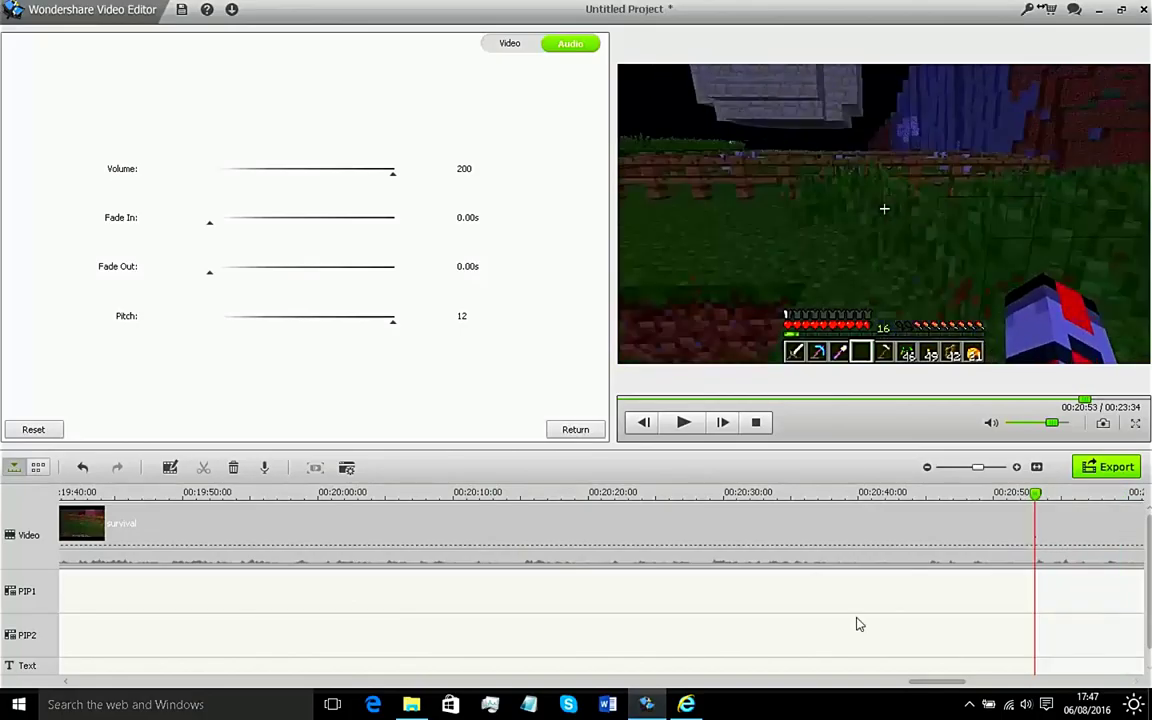
left_click_drag(957, 688, 985, 690)
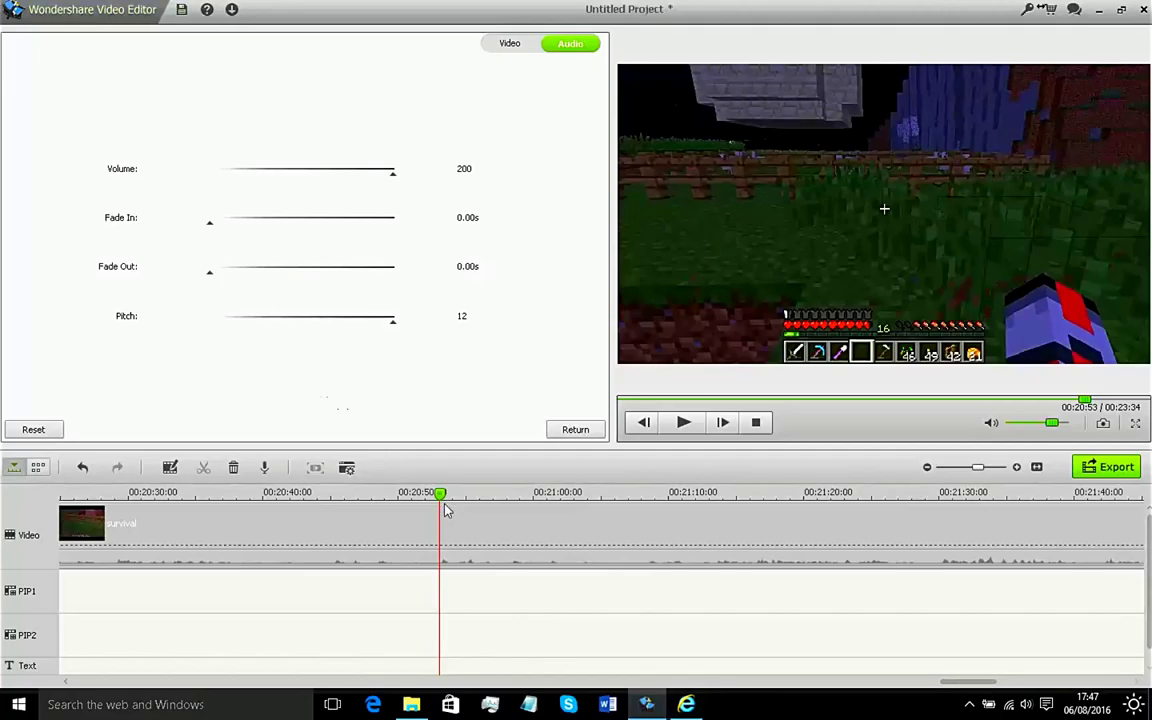
left_click_drag(448, 506, 1139, 569)
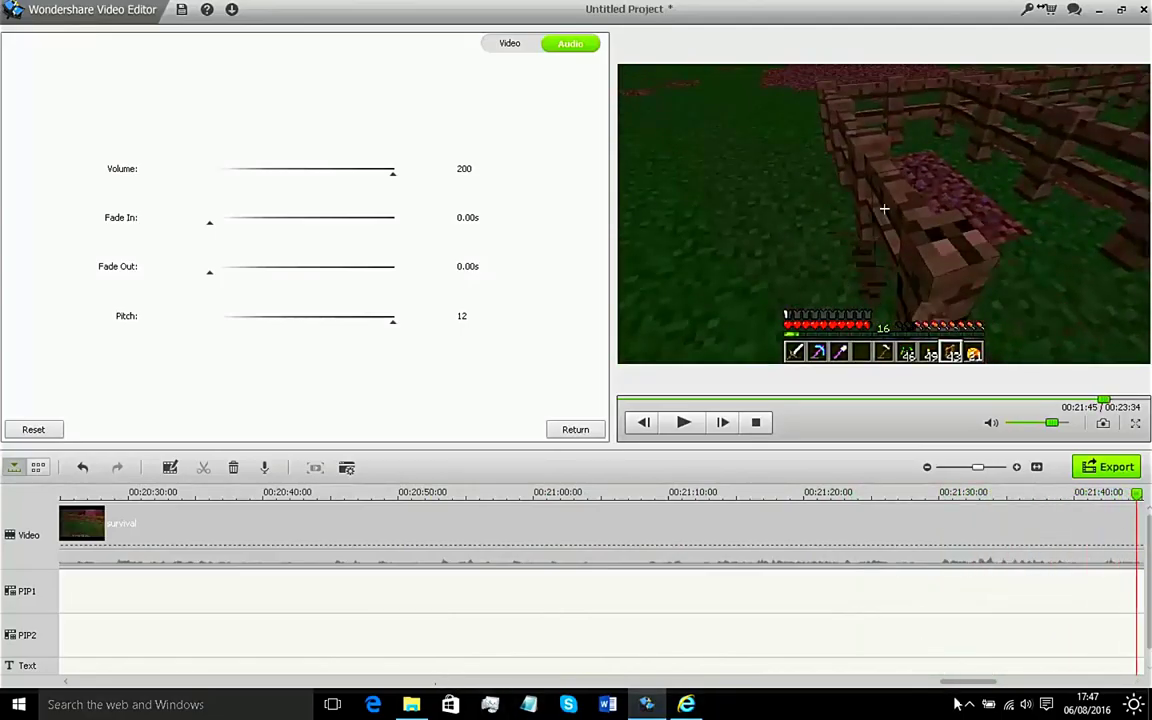
left_click_drag(972, 686, 1025, 688)
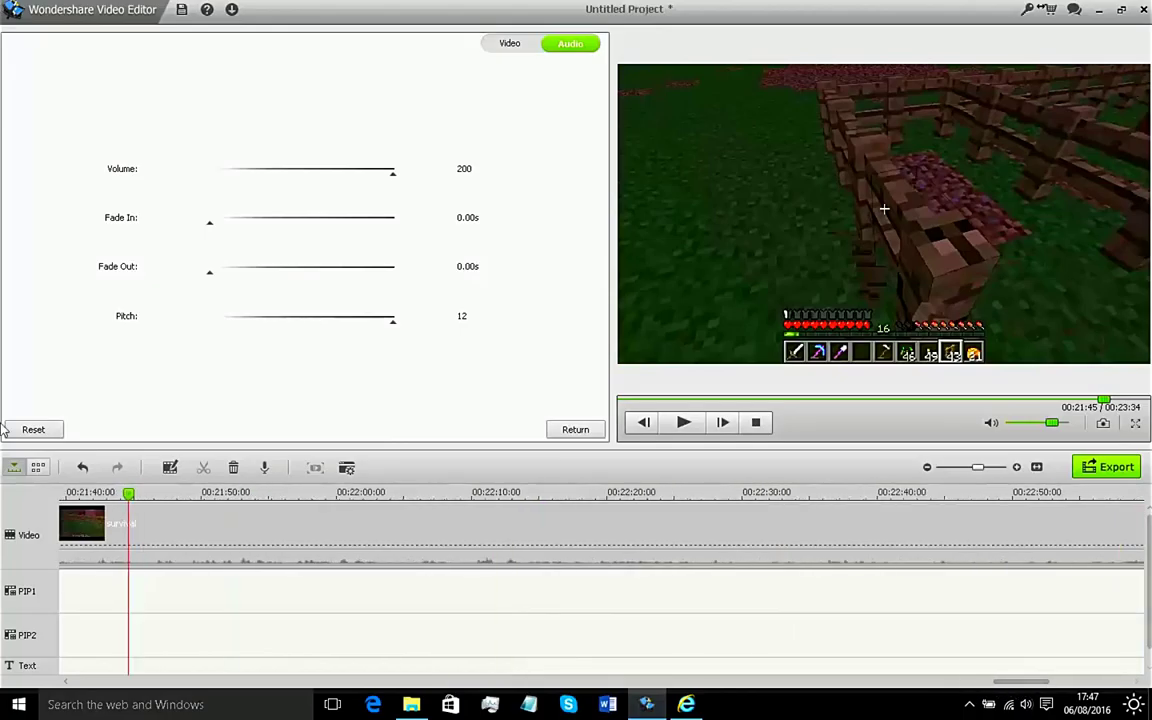
left_click_drag(142, 496, 1066, 624)
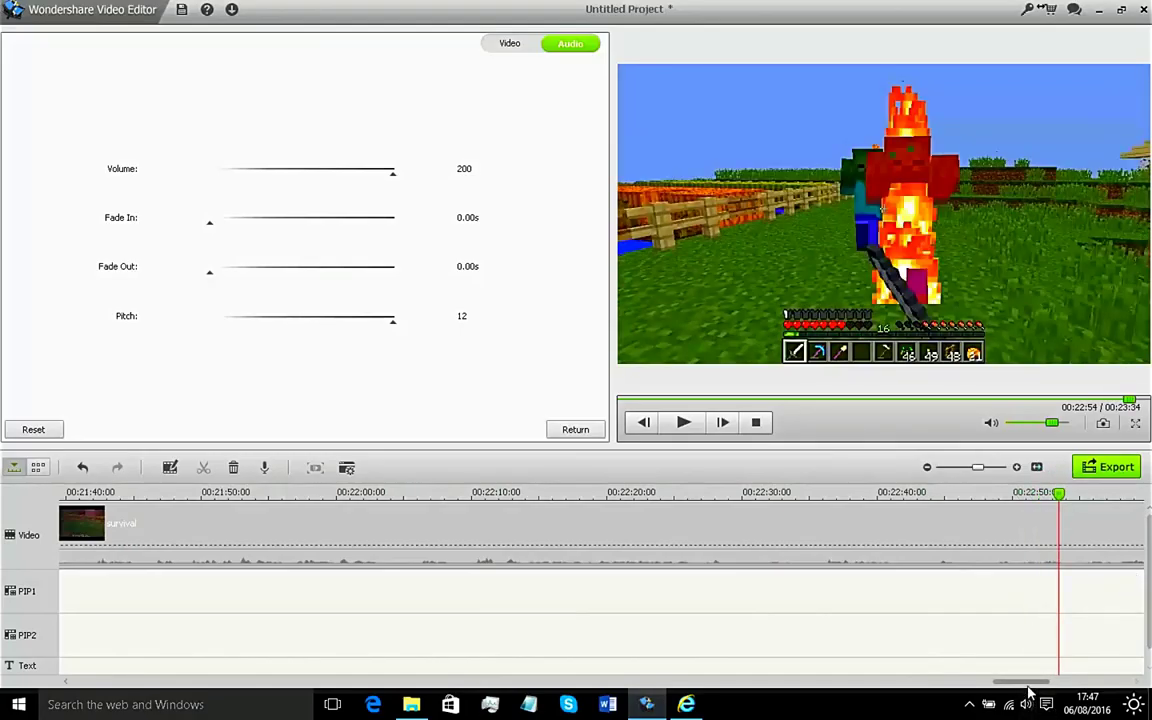
left_click_drag(1030, 688, 1072, 688)
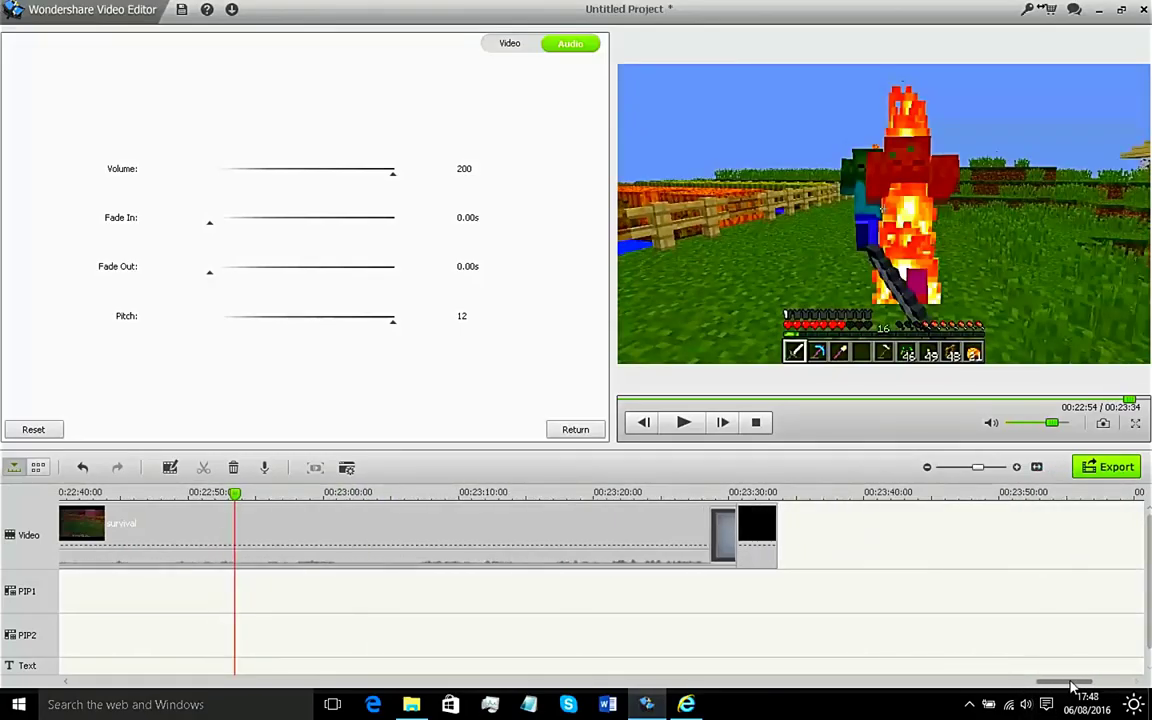
left_click(1127, 472)
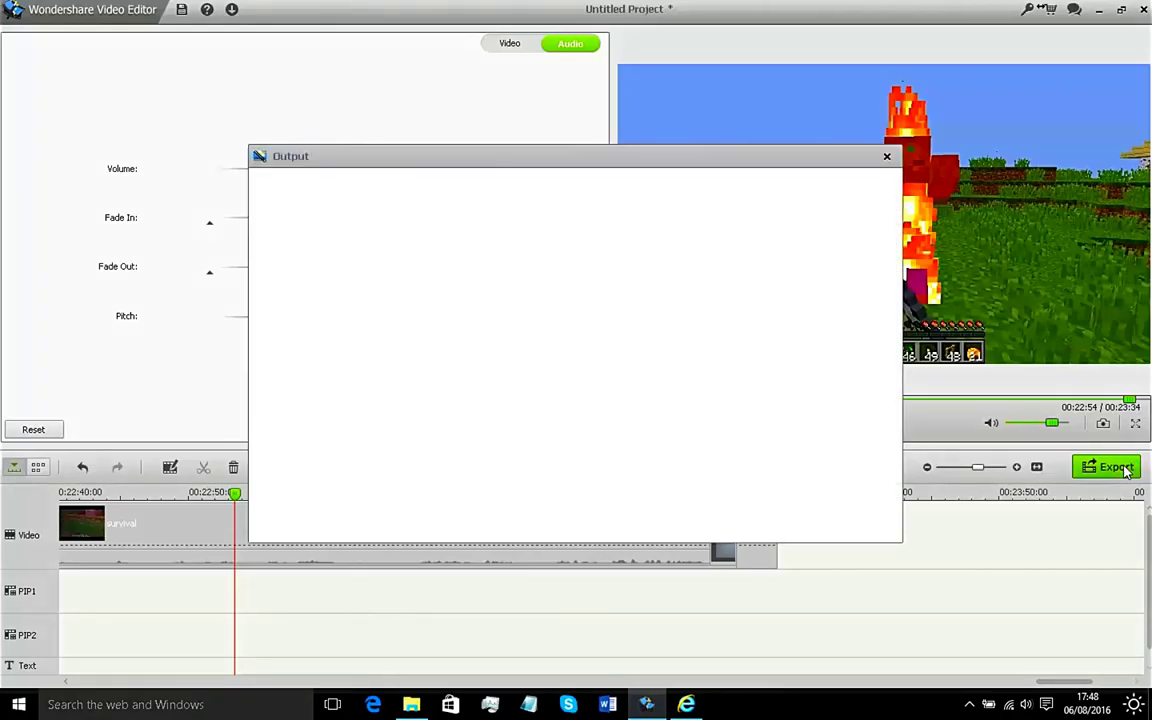
left_click(886, 160)
Step: Add Call to Adventure to the music track from about 00:23:11, ending with the last survival clip, and set its volume to 56
left_click(572, 428)
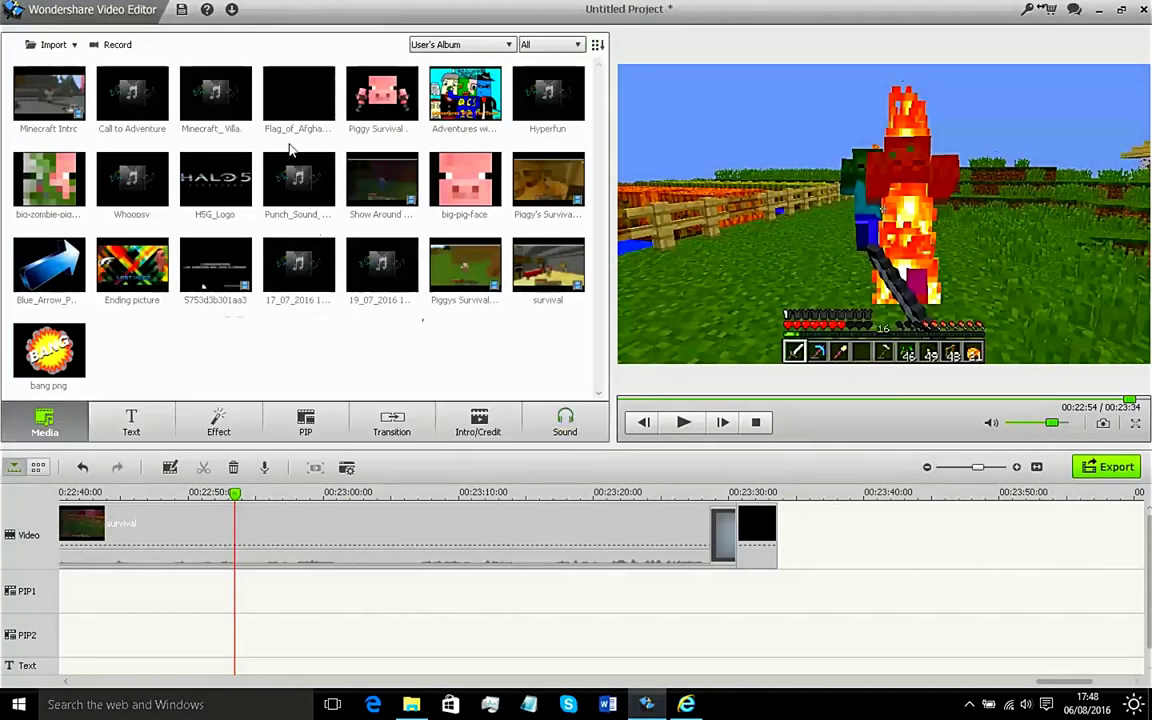
left_click(140, 100)
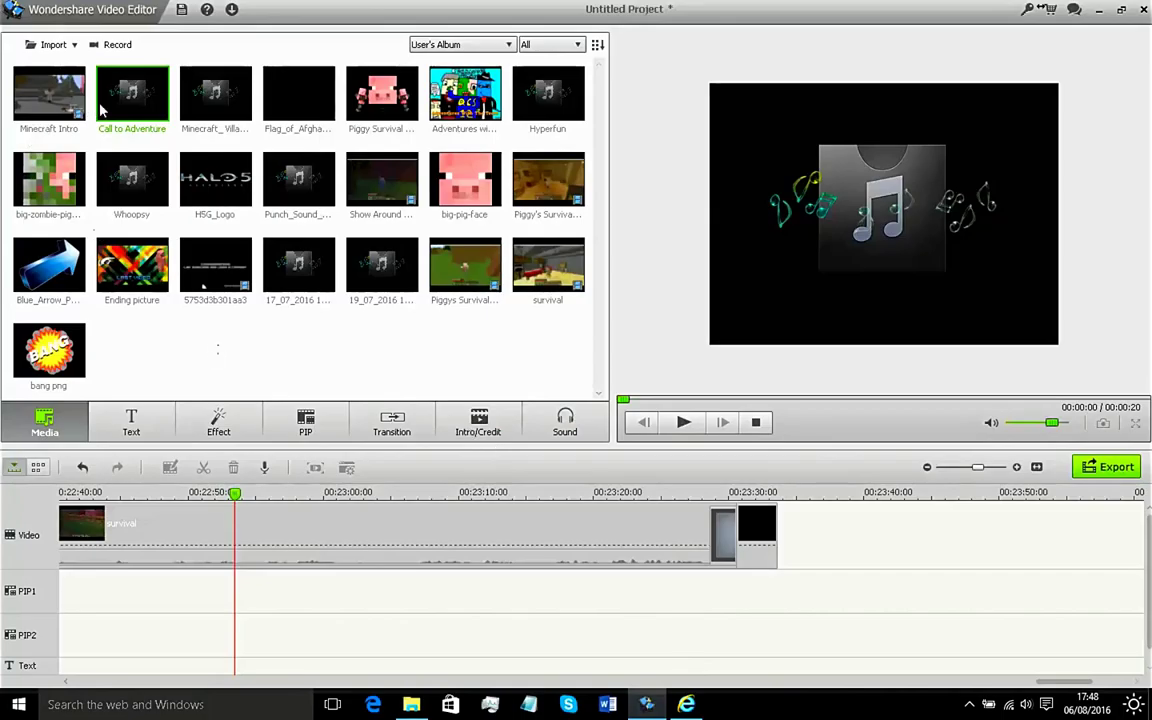
scroll(620, 605, "down", 1)
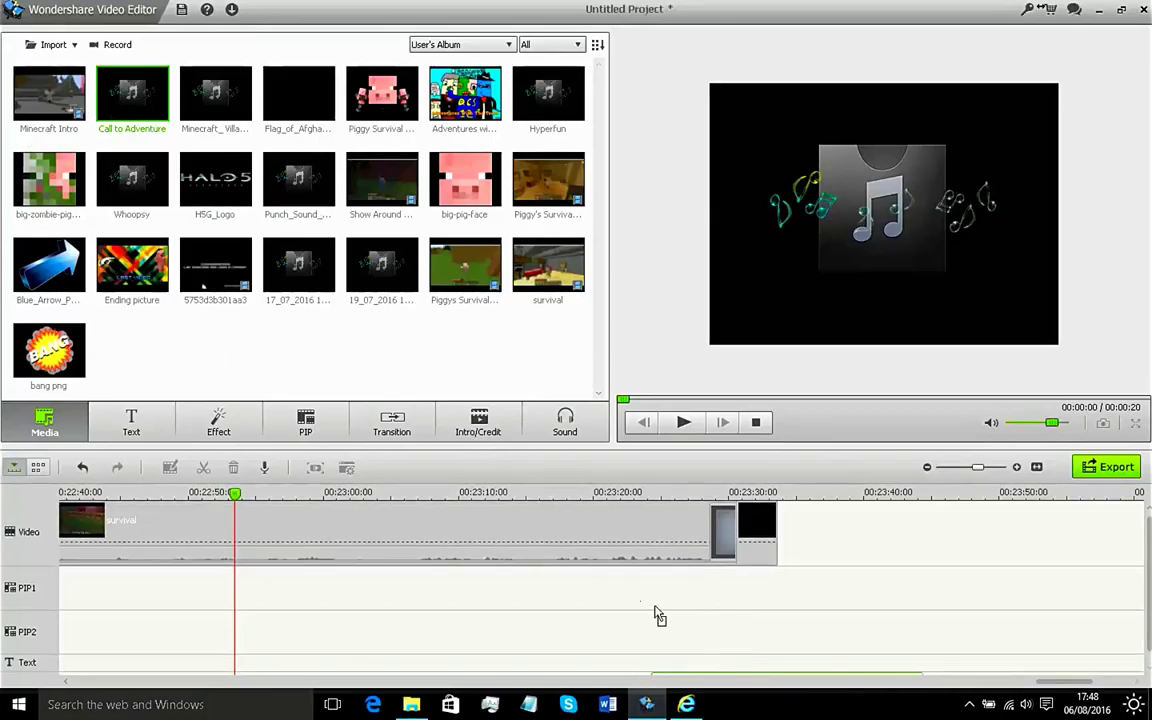
scroll(578, 670, "down", 4)
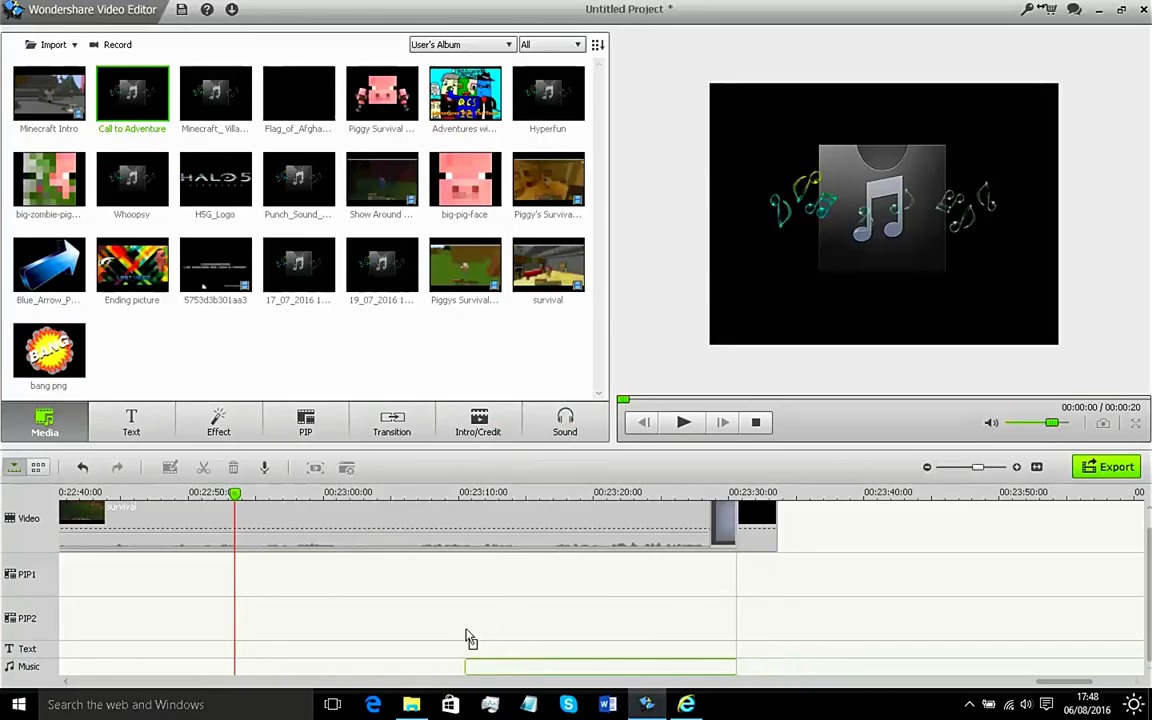
left_click_drag(470, 638, 467, 634)
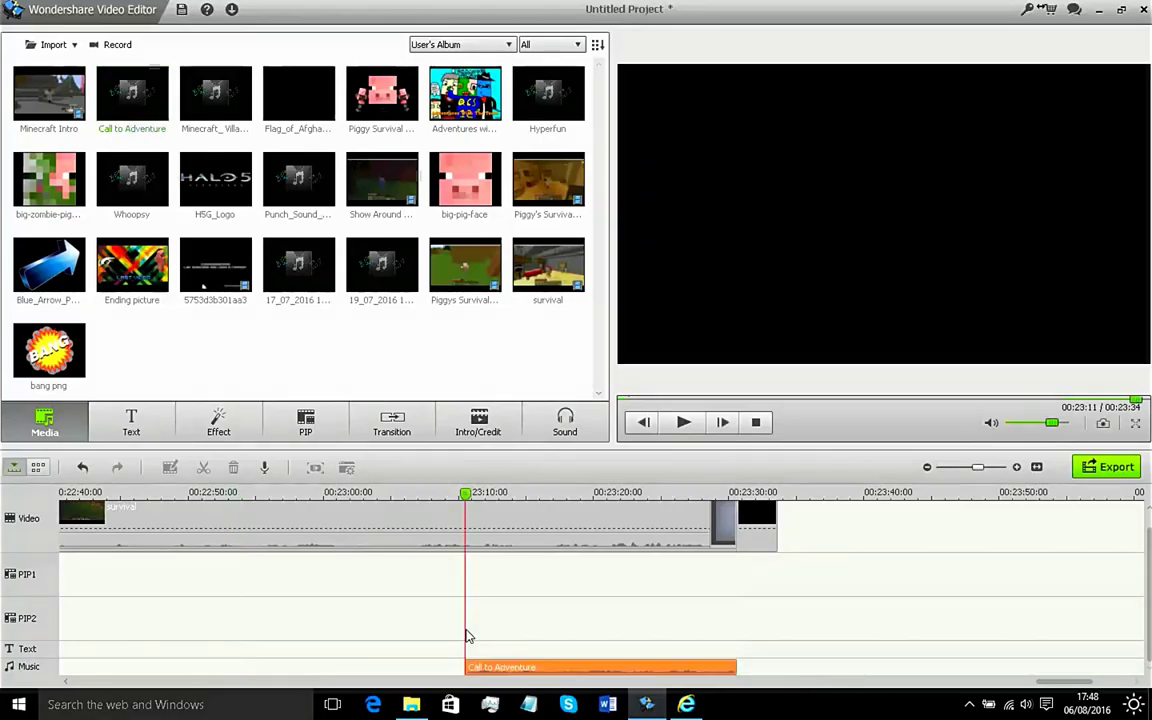
double_click(635, 670)
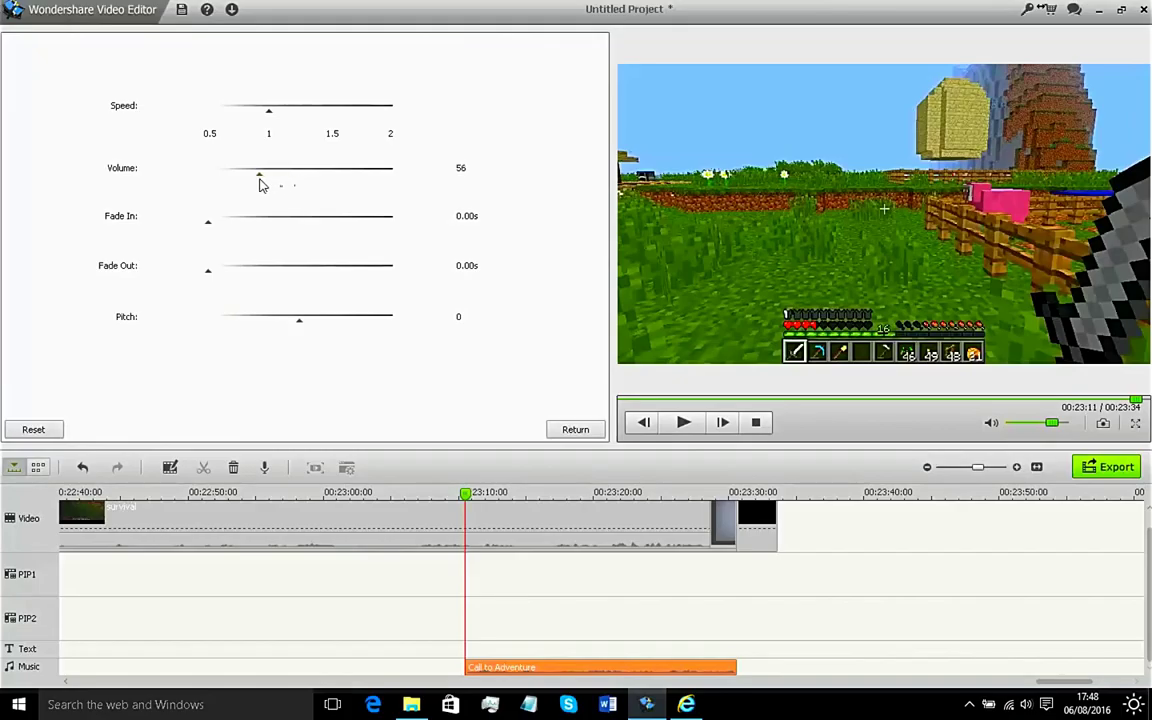
Step: Open the last survival clip's audio settings and play back the ending from about 00:23:11 and again from about 00:23:28
double_click(411, 537)
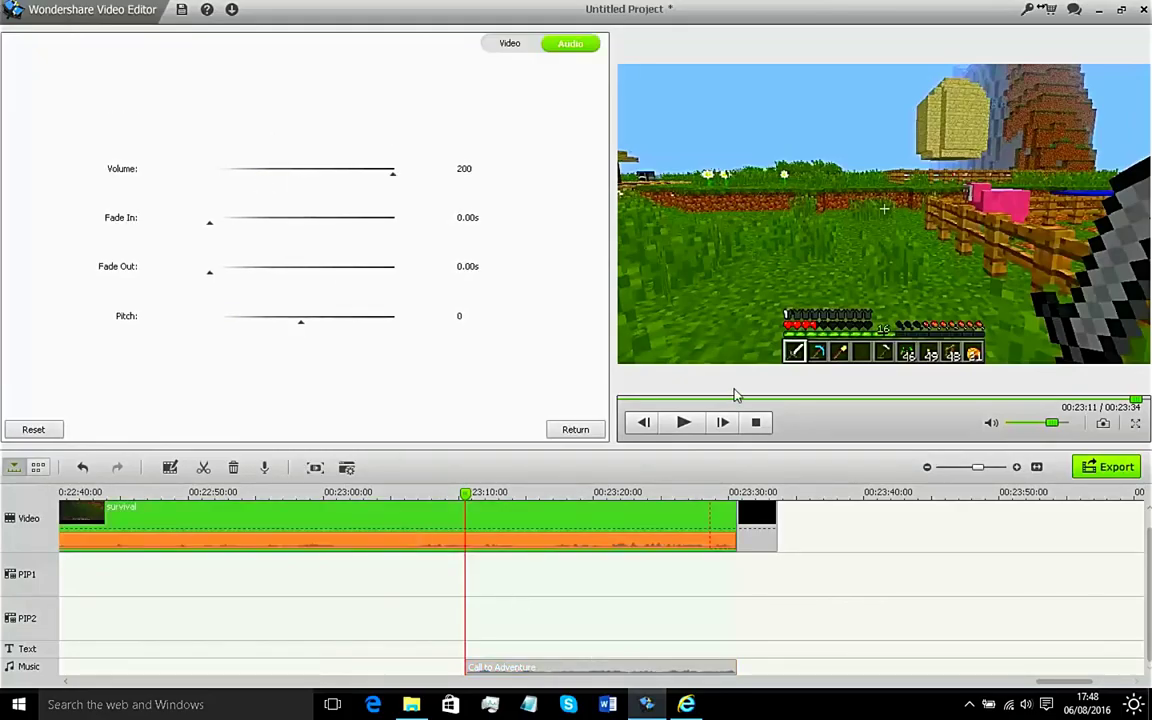
left_click(694, 423)
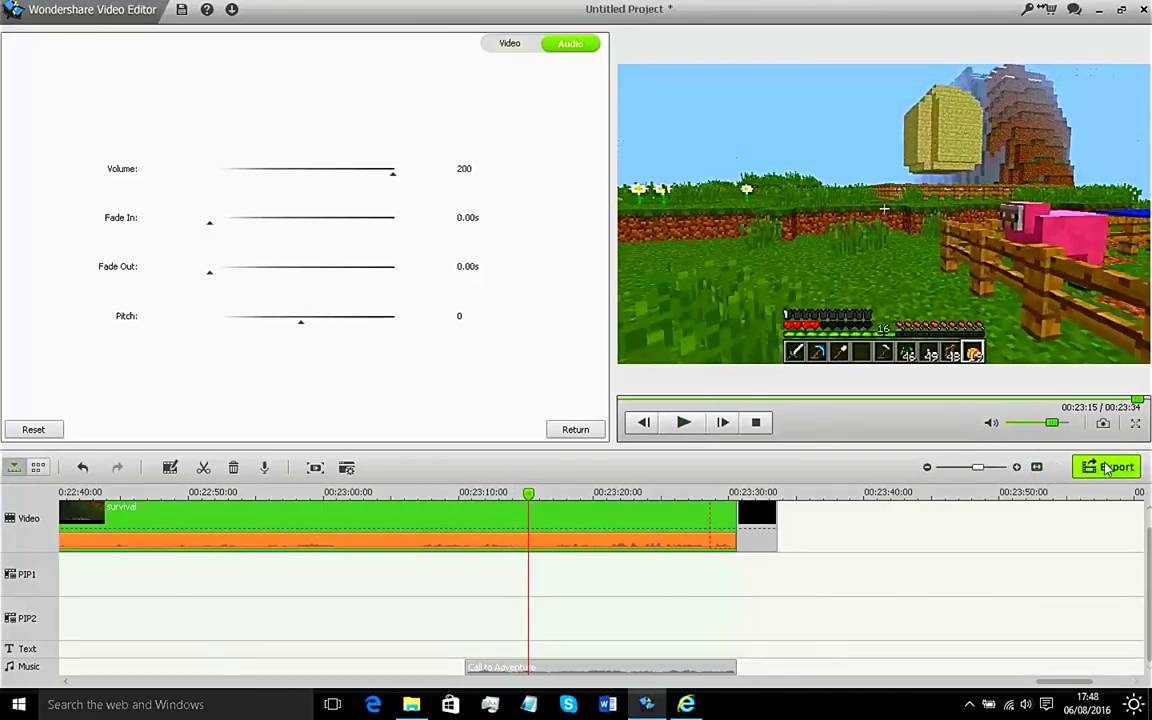
left_click(702, 492)
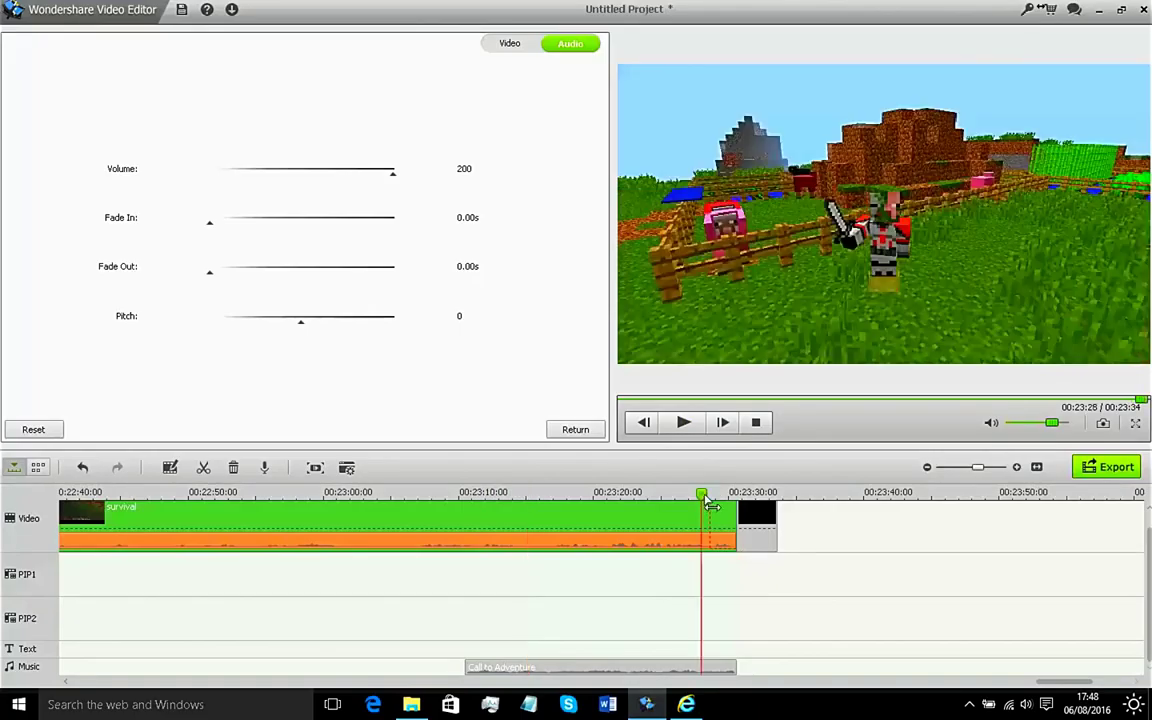
left_click(684, 425)
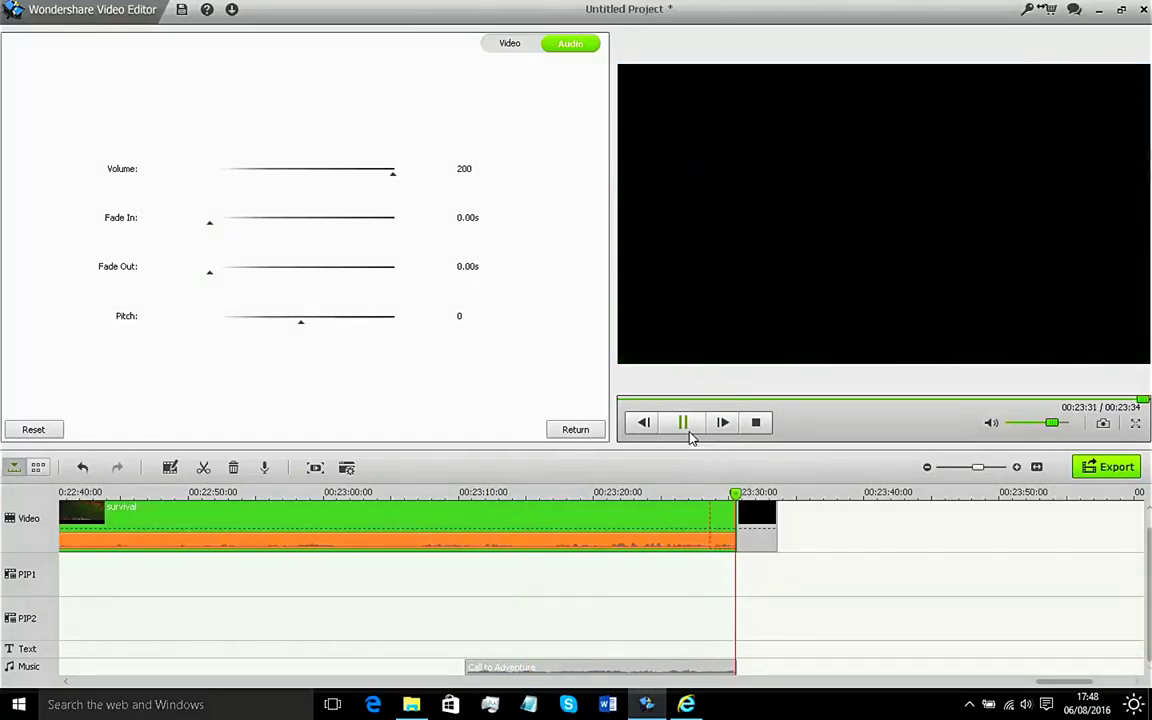
left_click(688, 430)
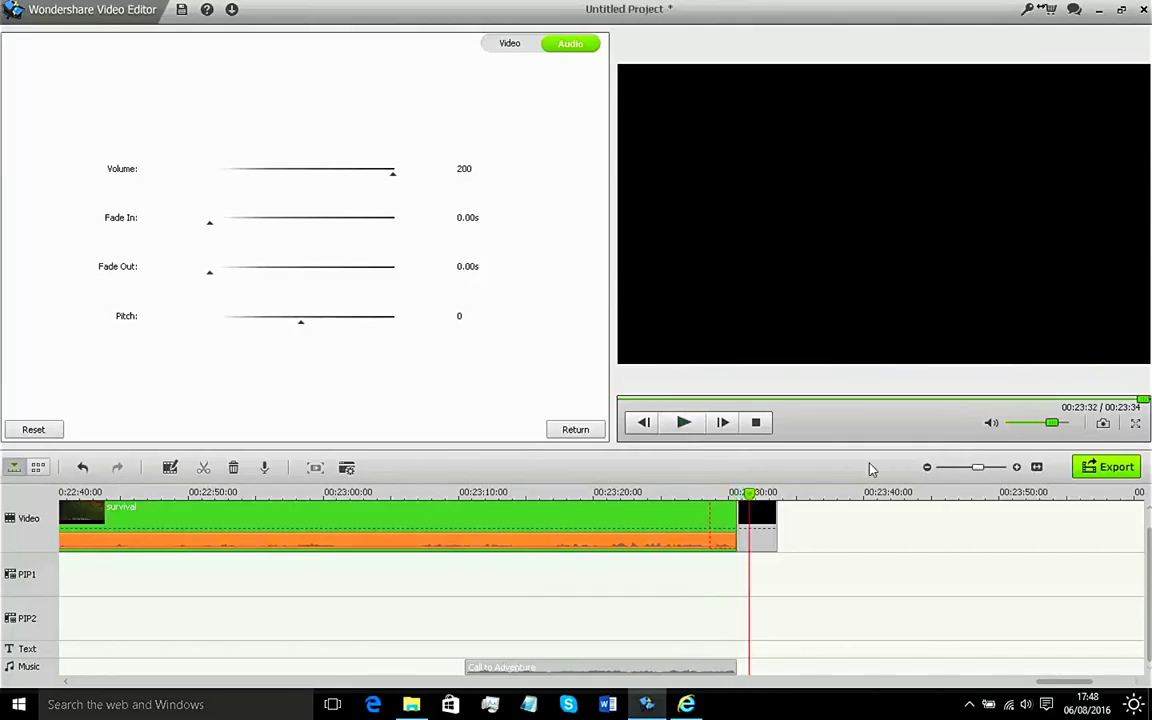
Step: Open the AVI export settings and name the output video "Minecraft PC Survival - Sheep Central"
left_click(1097, 469)
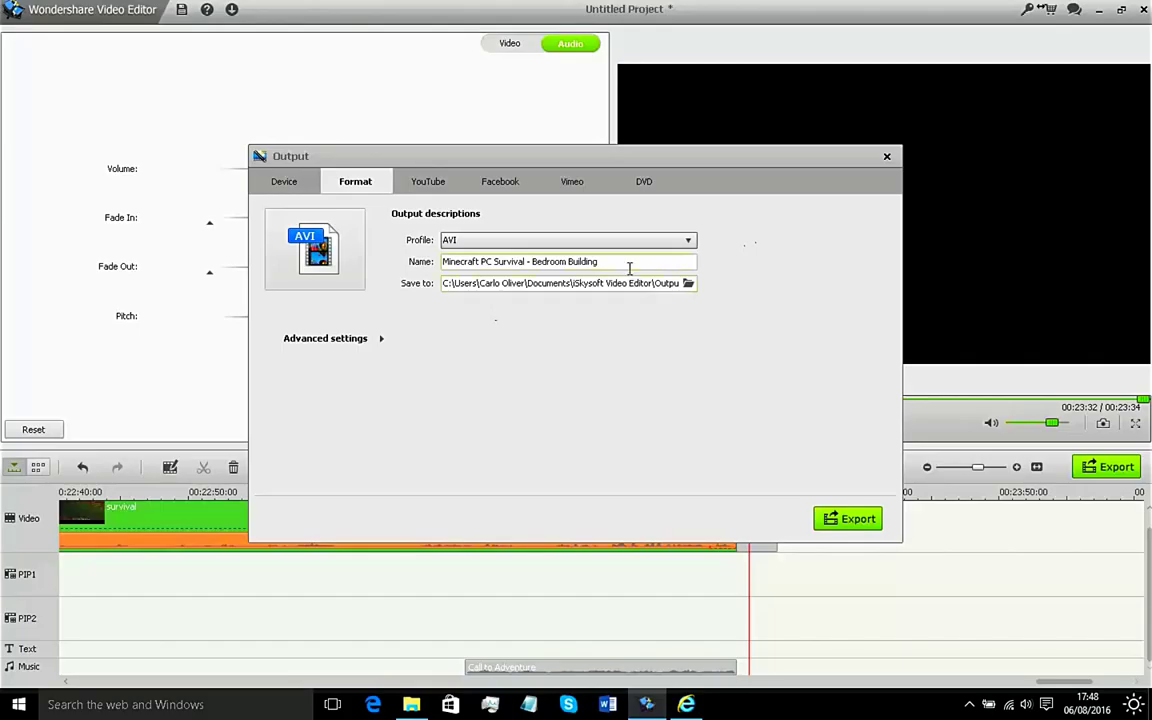
left_click_drag(629, 268, 449, 262)
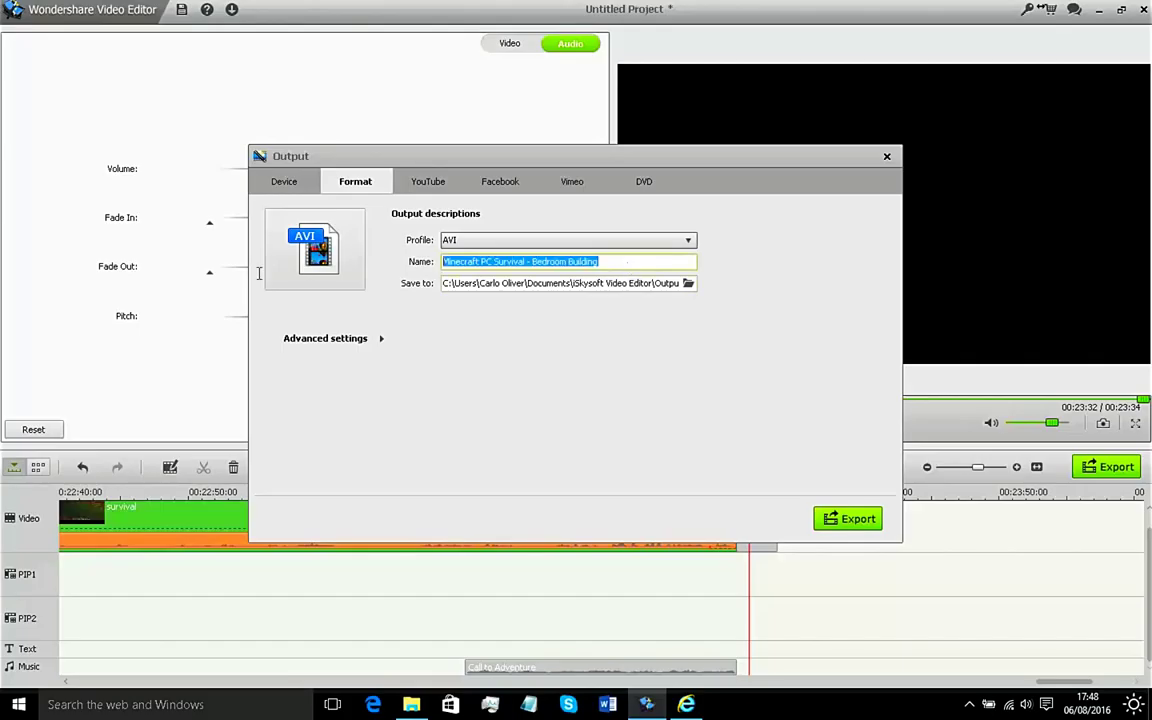
left_click(533, 262)
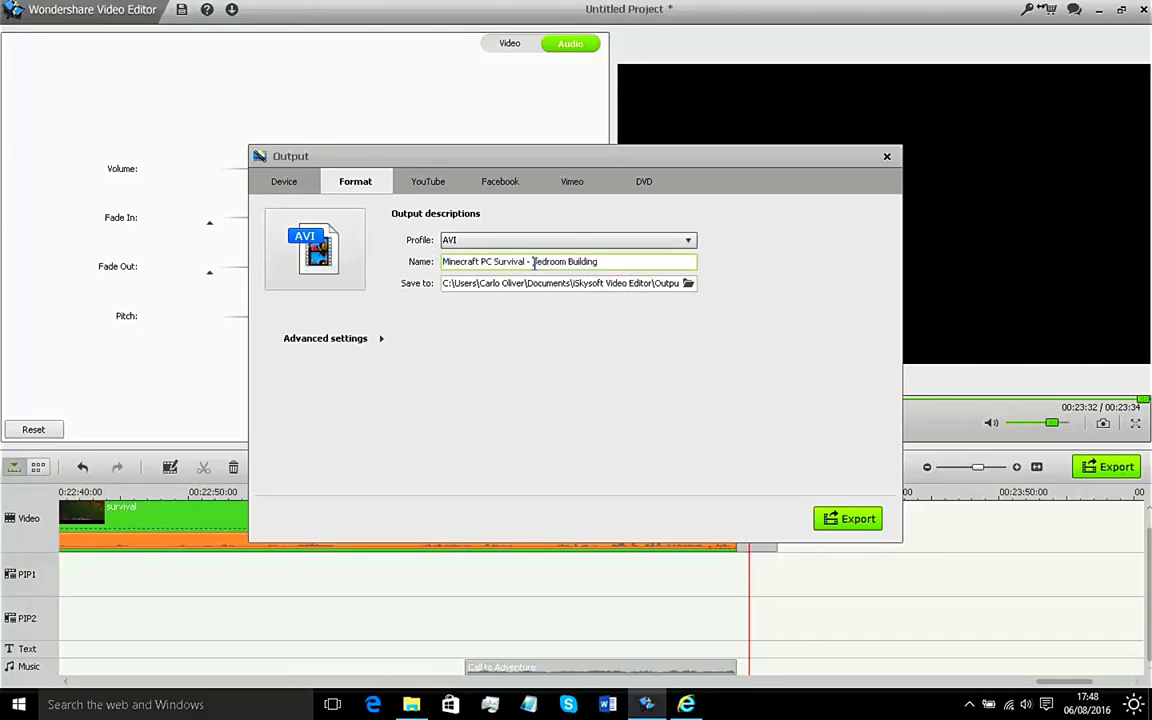
left_click_drag(533, 262, 603, 262)
key("BackSpace")
type("She")
type("ep Cen")
type("tral")
type("lk")
key("BackSpace")
Step: Expand the advanced output settings and review the video encoder, resolution, frame rate and bit rate options
left_click(330, 339)
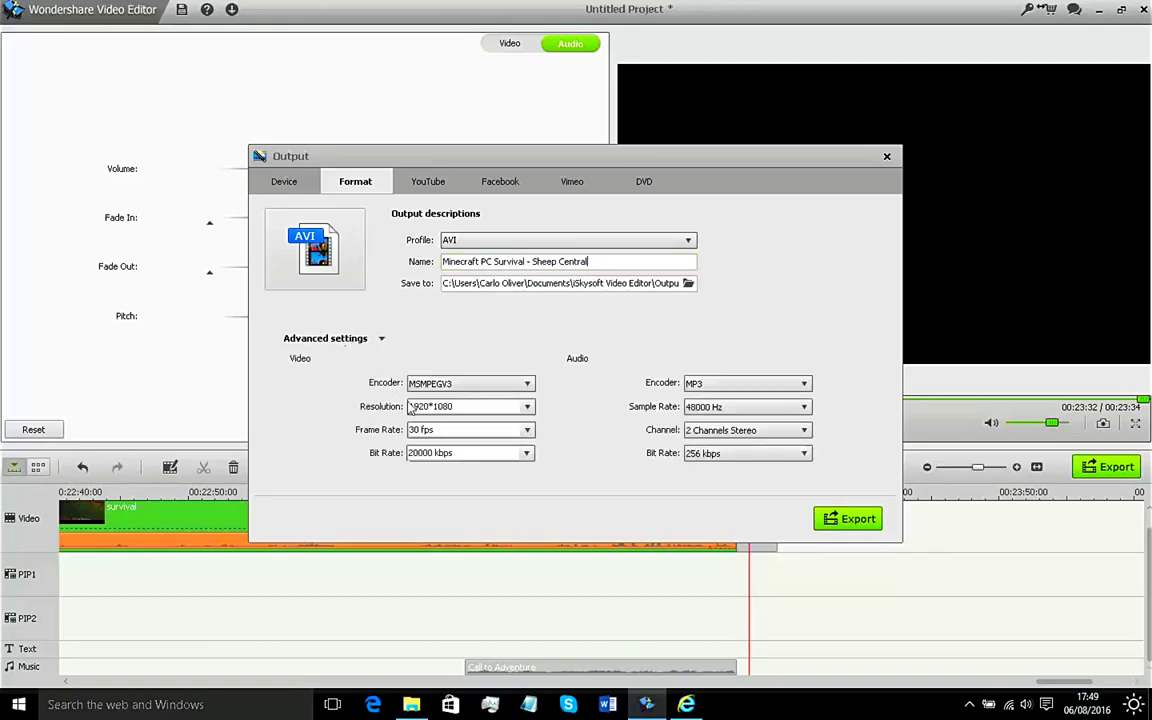
left_click(481, 386)
left_click(481, 385)
left_click(488, 406)
left_click(527, 407)
left_click(529, 411)
left_click(529, 432)
left_click(533, 440)
left_click(470, 384)
left_click(471, 388)
left_click(527, 454)
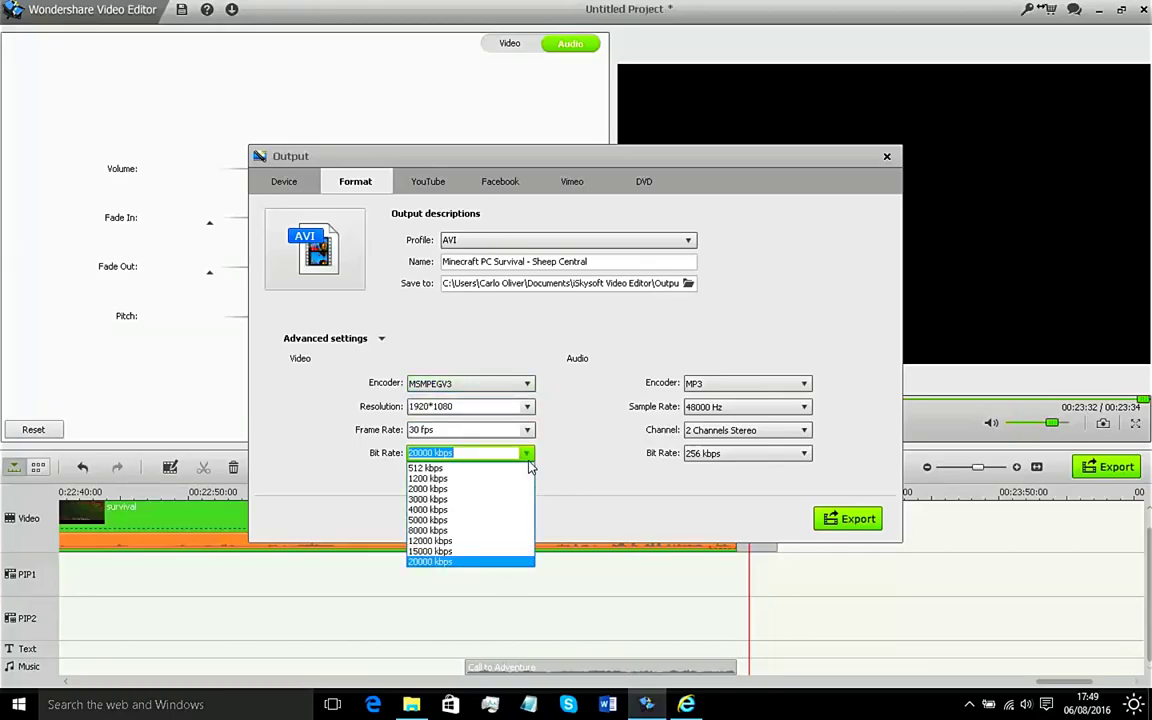
left_click(528, 458)
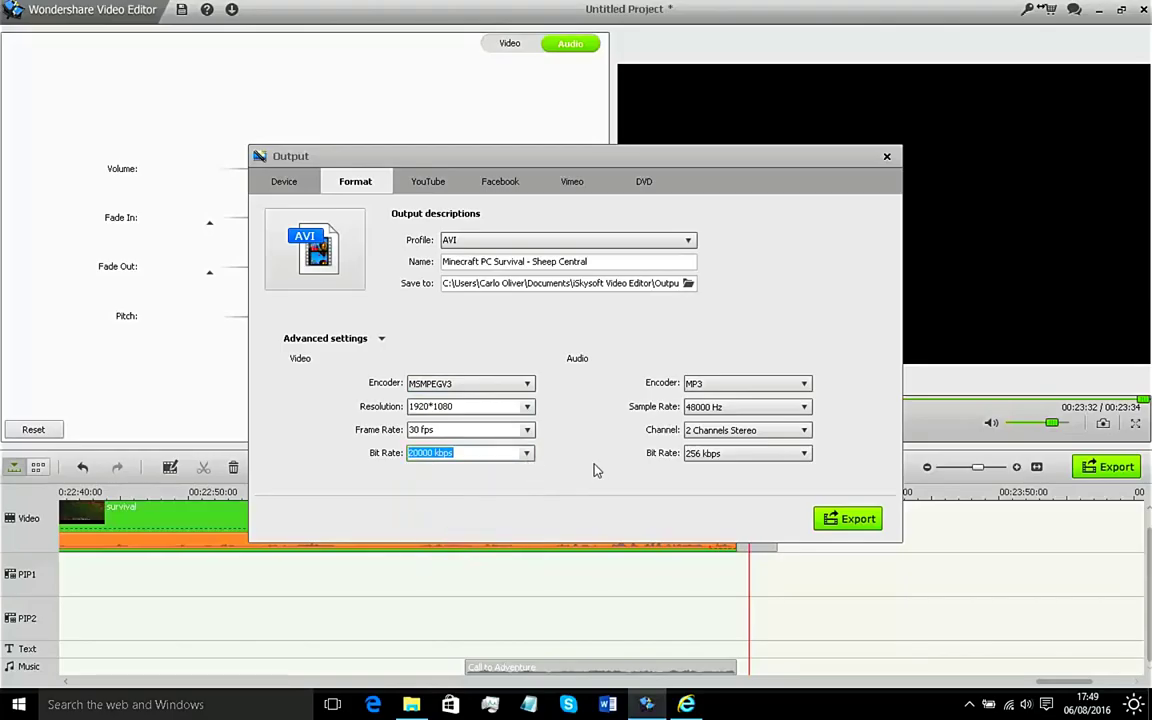
Step: Review the available audio encoder, sample rate, channel and bit rate options for the export
left_click(751, 391)
left_click(760, 405)
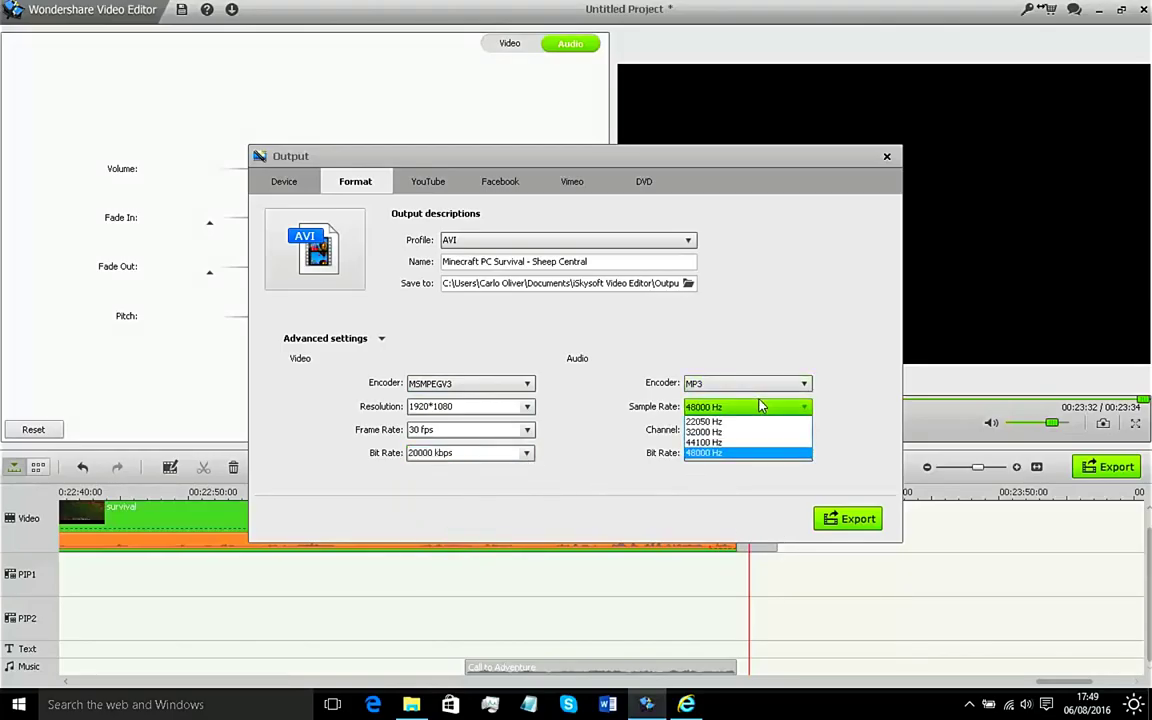
left_click(760, 405)
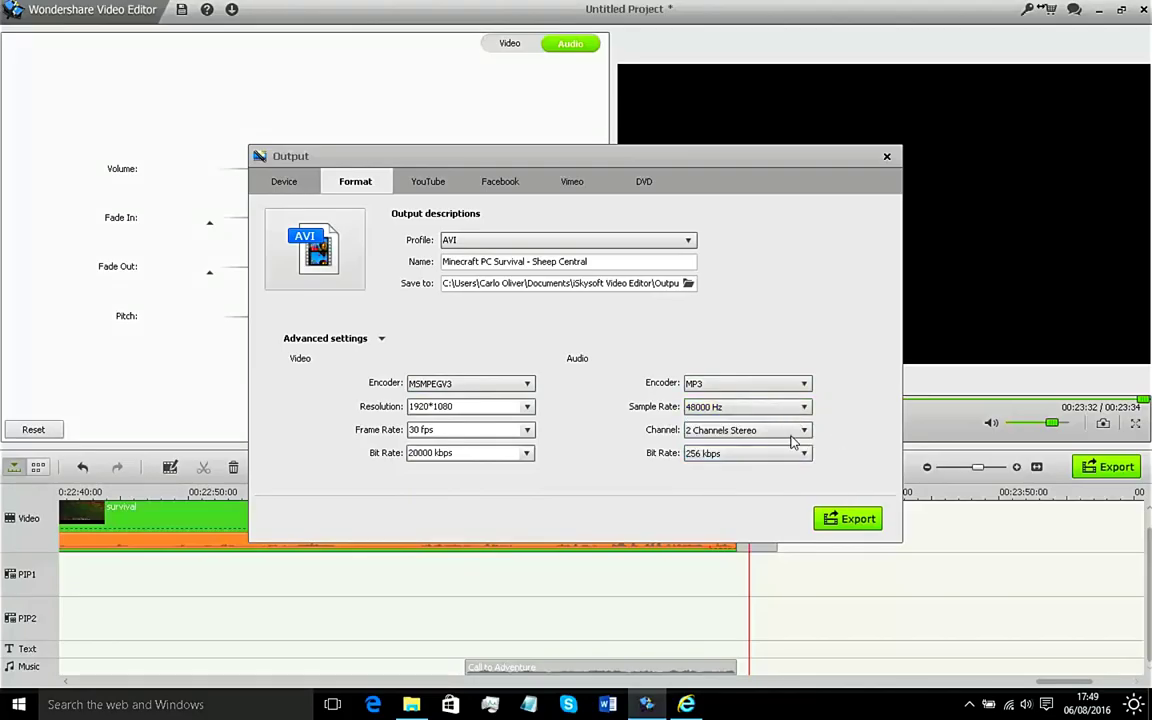
left_click(793, 436)
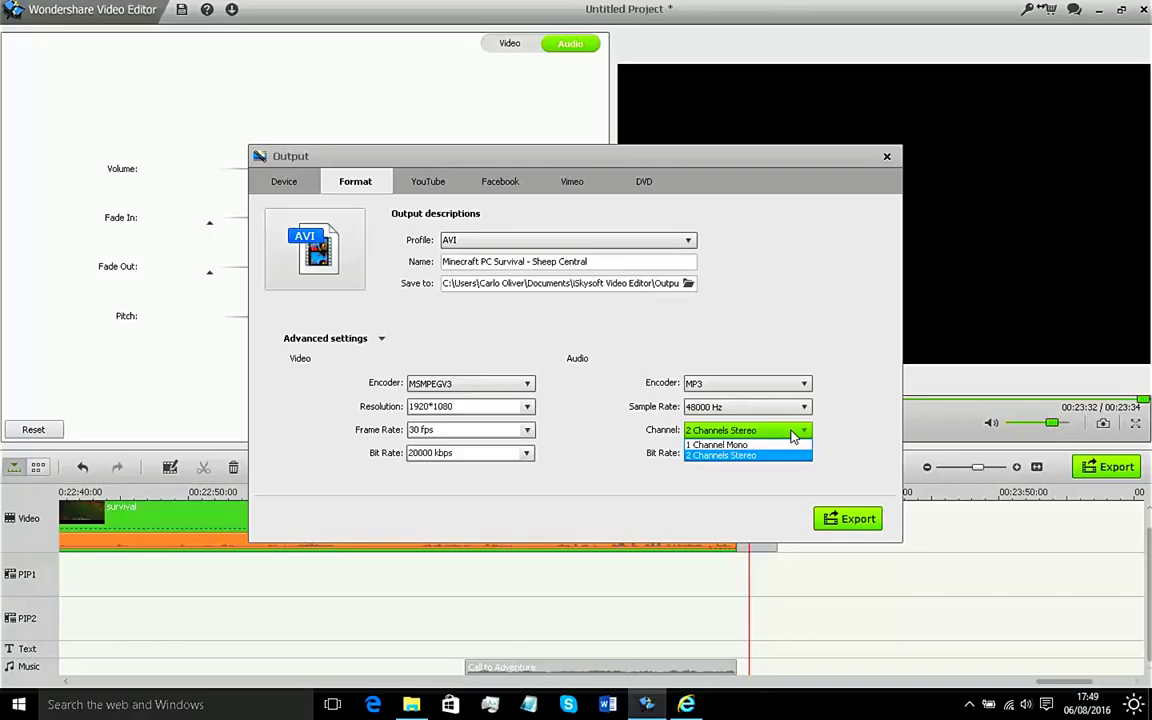
left_click(793, 436)
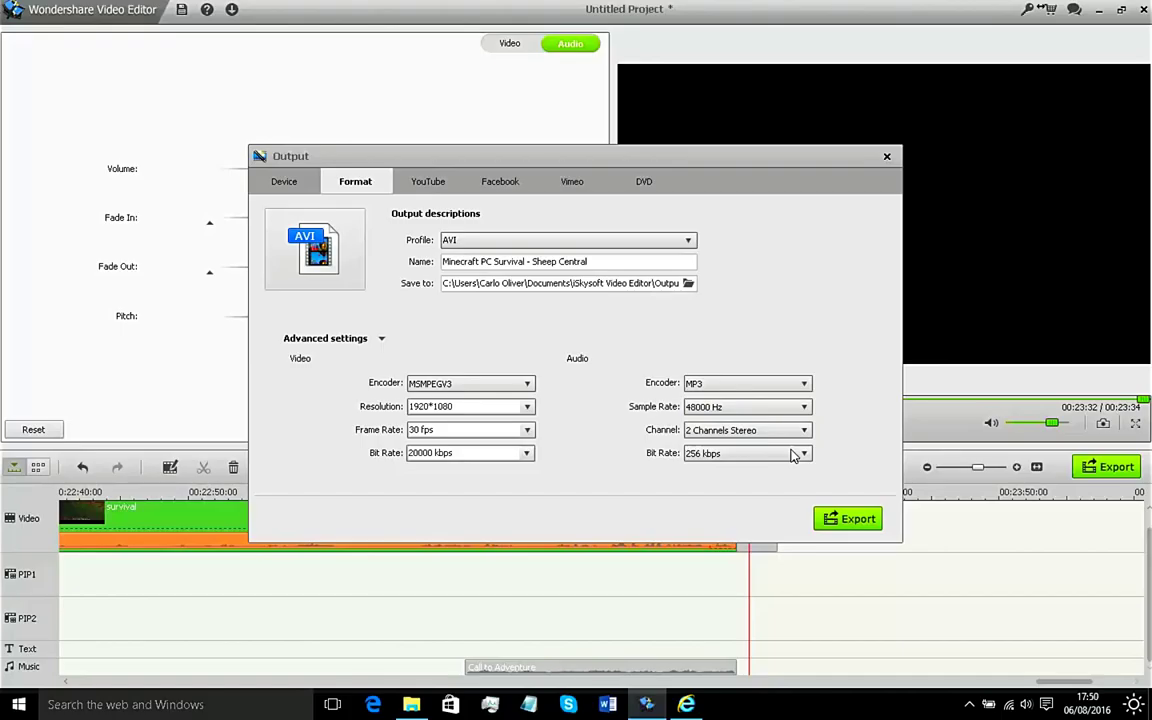
left_click(793, 455)
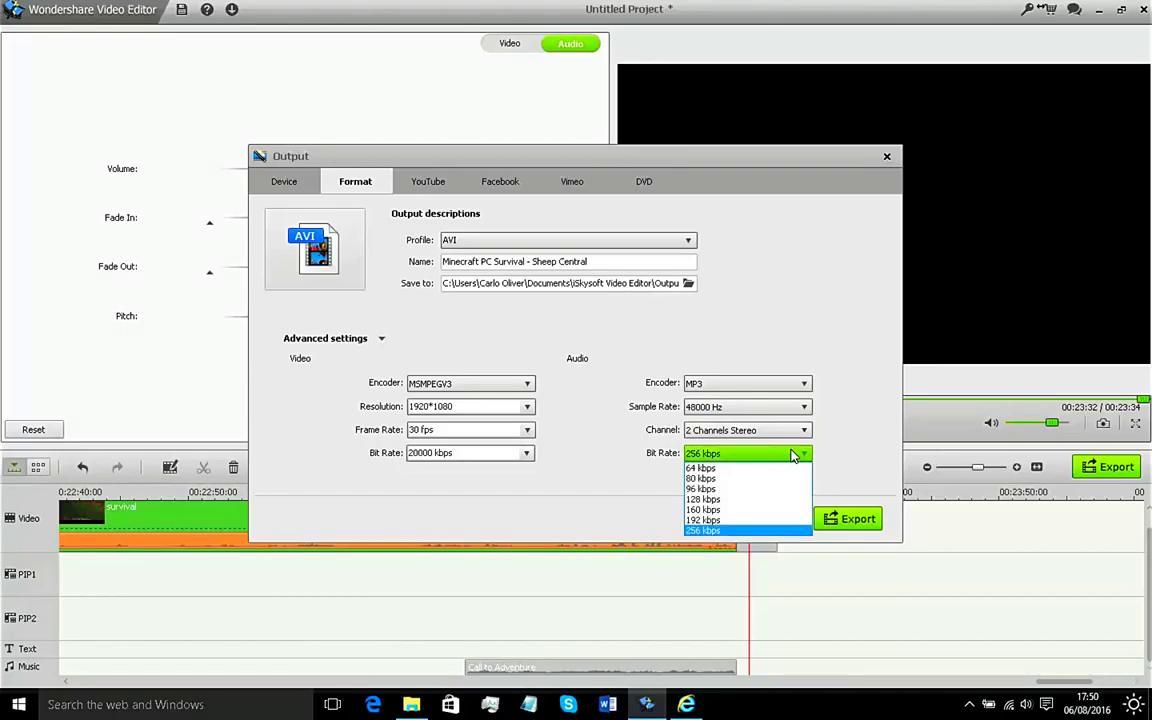
left_click(597, 435)
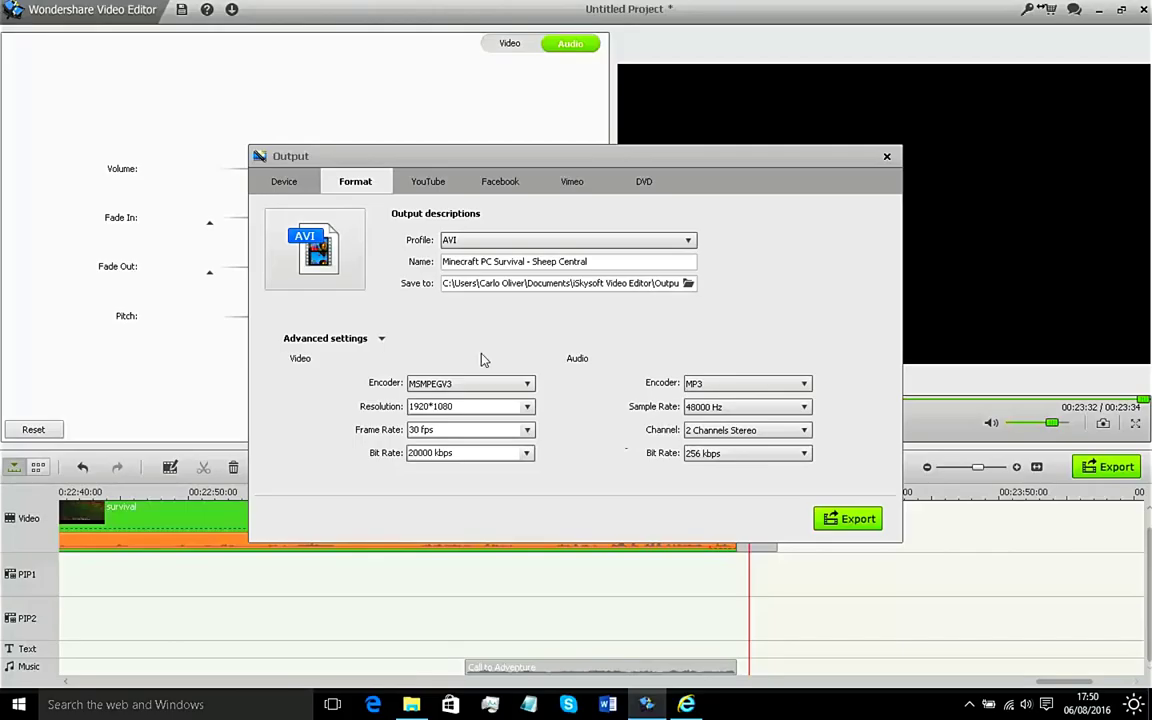
Step: Select MSMPEGV3 as the video encoder and start exporting the video as AVI
left_click(521, 386)
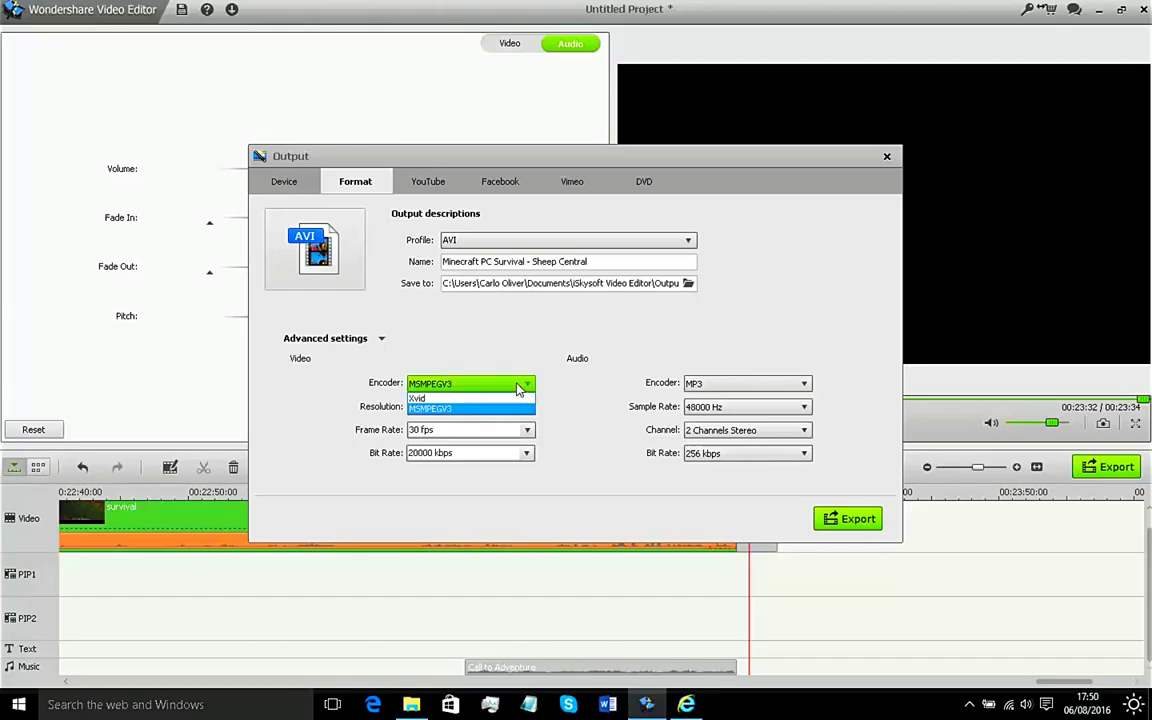
left_click(519, 407)
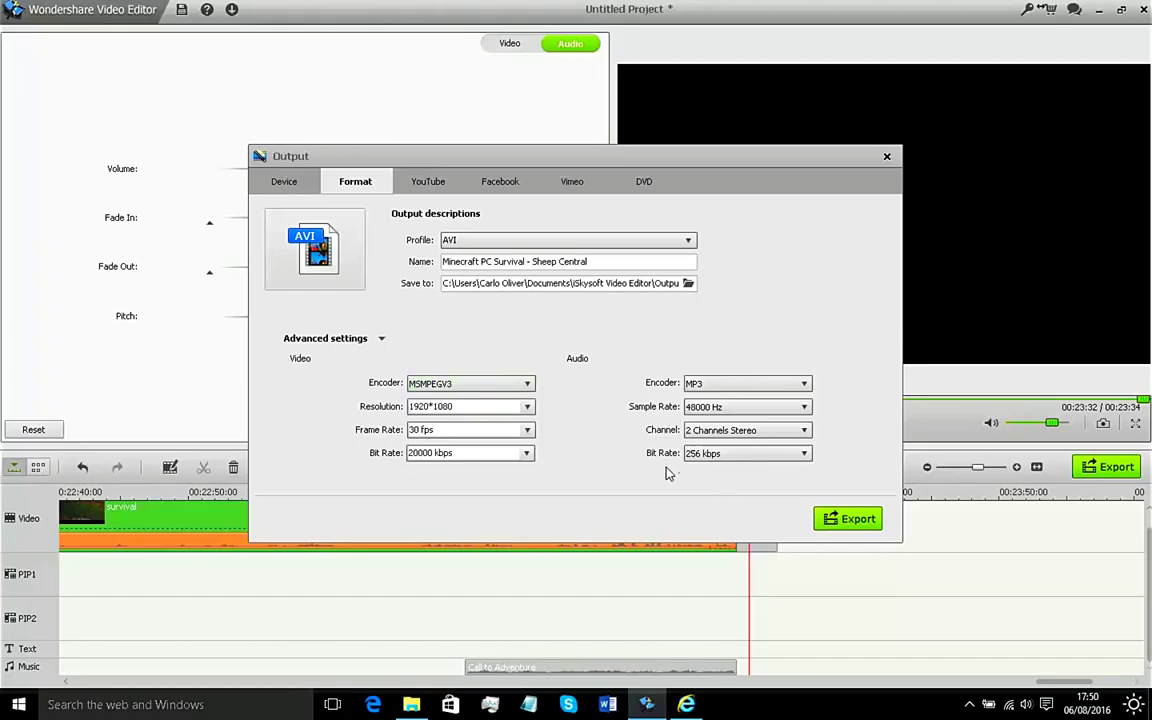
left_click(866, 527)
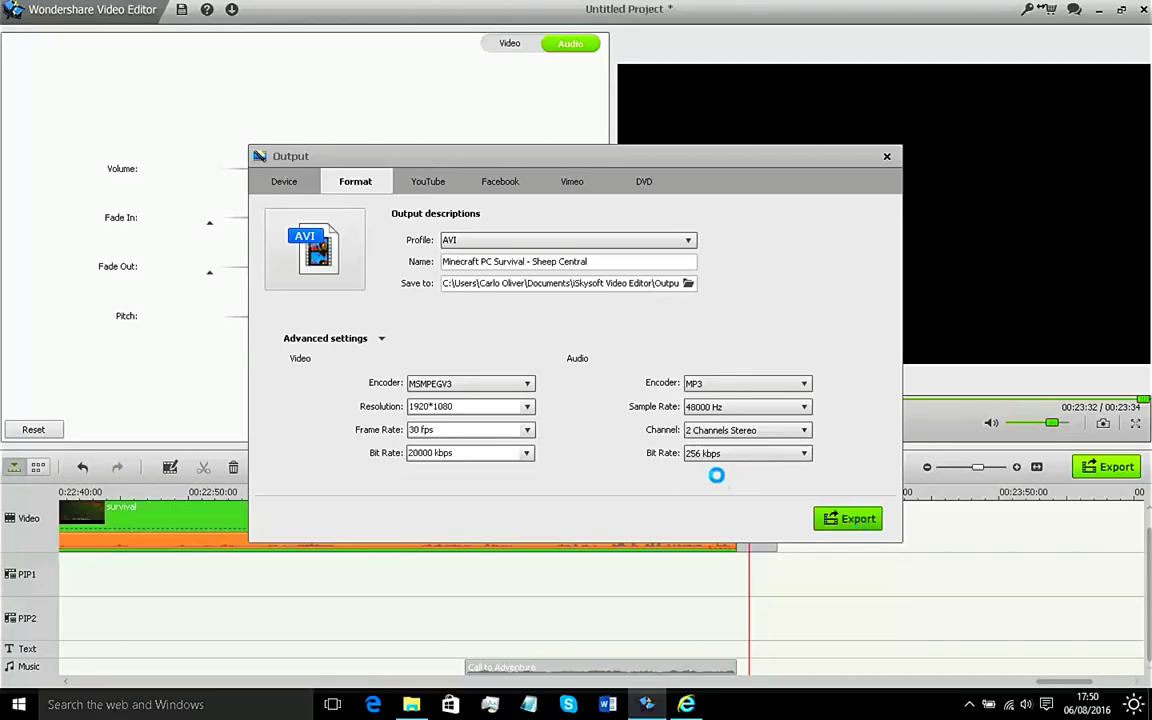